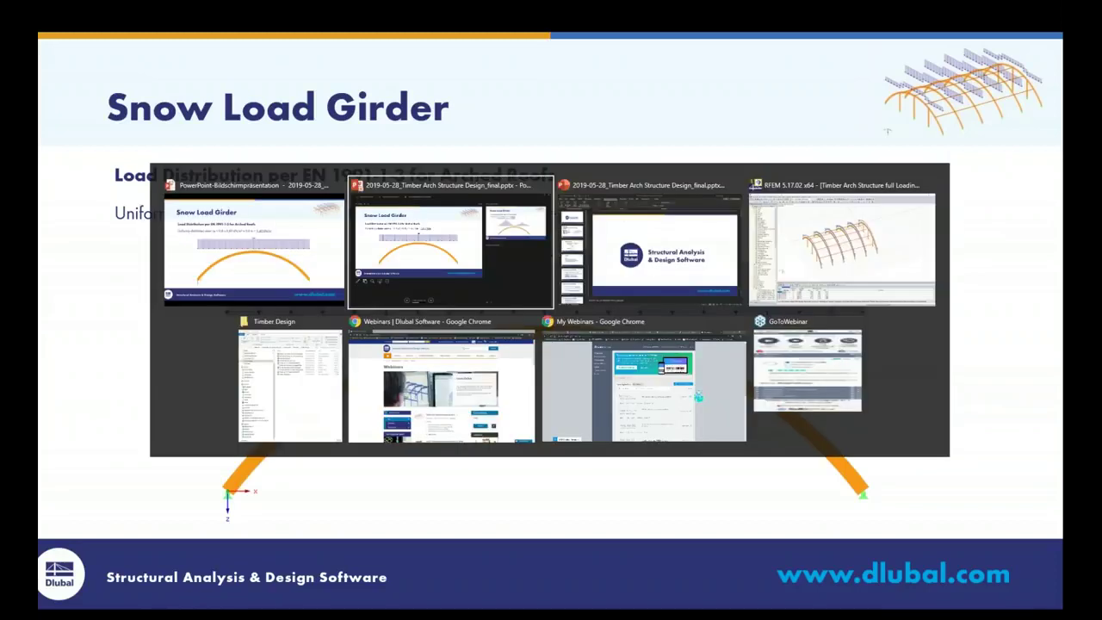
key(alt+Tab)
key(alt+Tab)
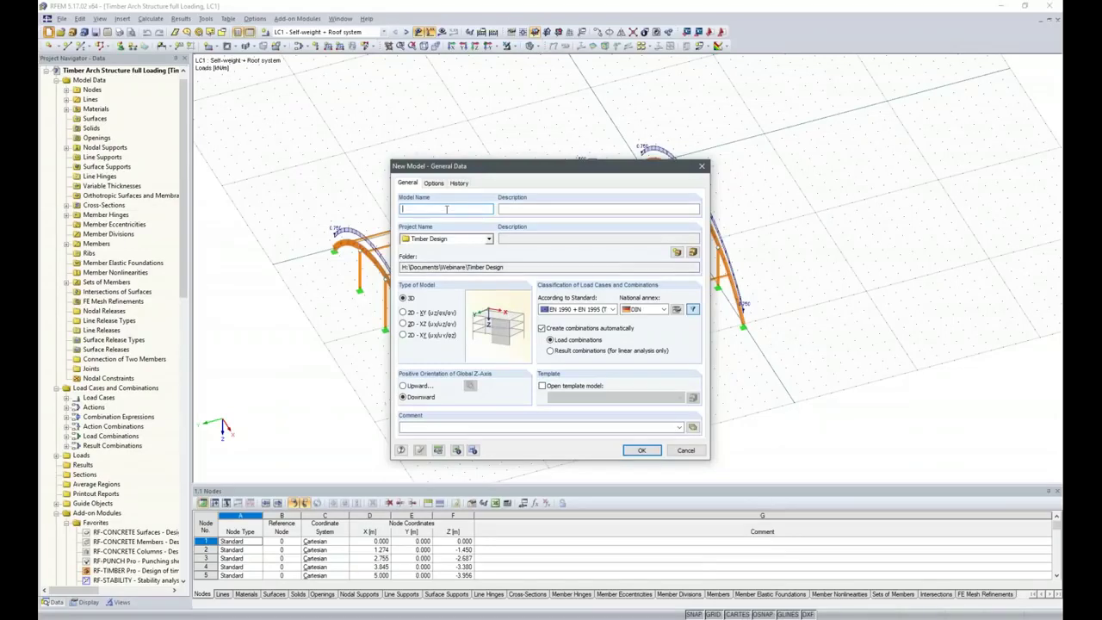
- Create model 'Timber Arch Structure' on EN 1990 + EN 1995 with DIN annex and show its partial safety factors
text(Timber Arch Structure)
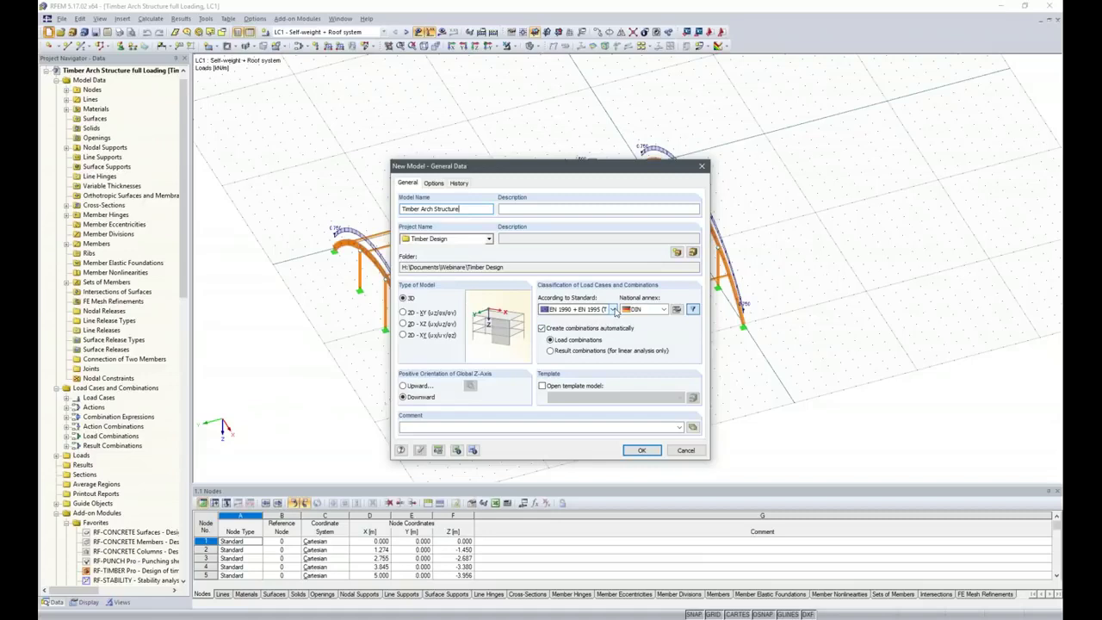
click(613, 310)
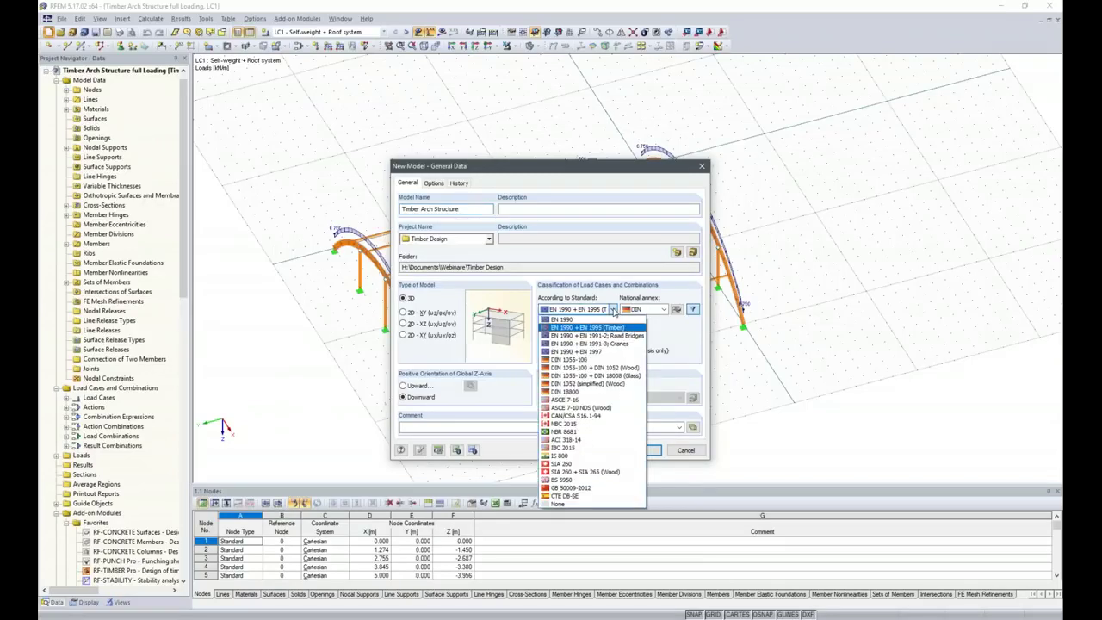
click(613, 310)
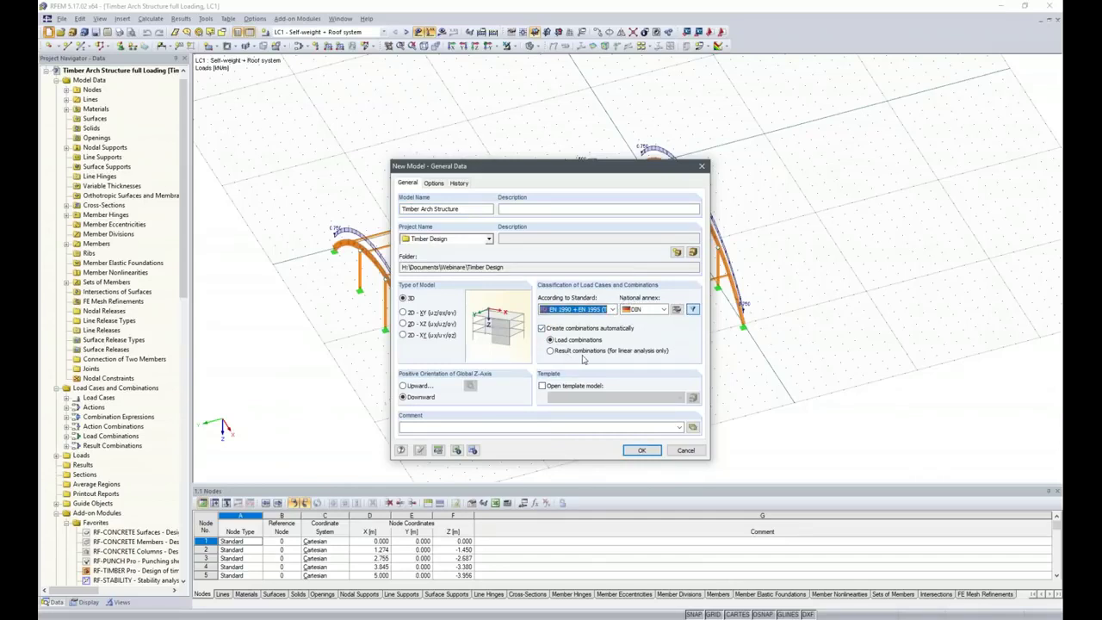
click(692, 310)
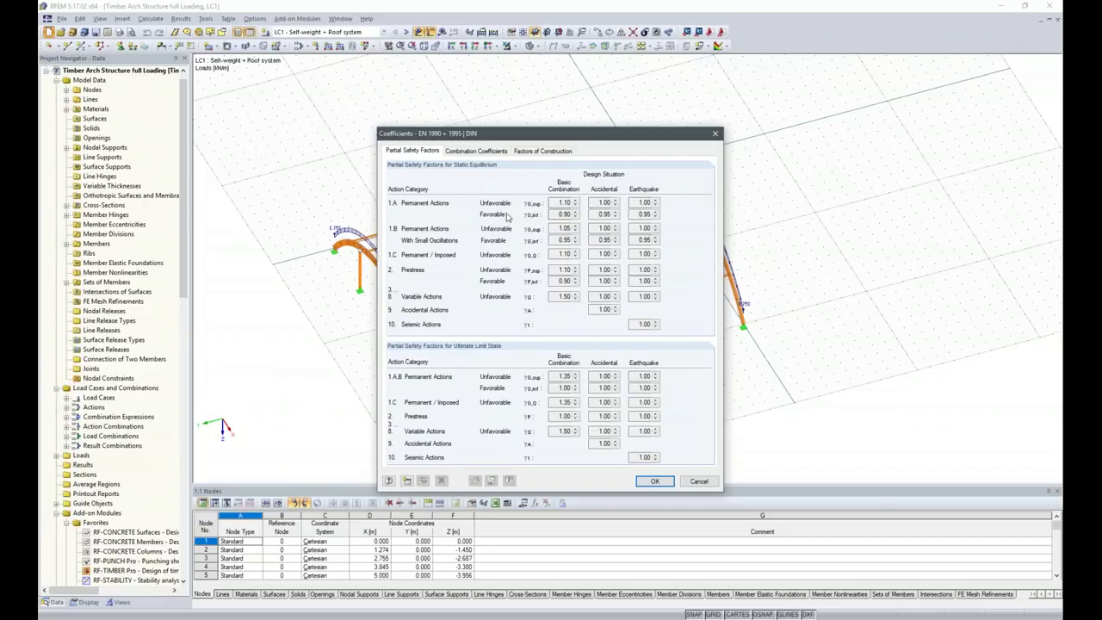
- Review combination coefficients and construction factors, then choose Service Class 1 so k_def is 0.60
click(479, 153)
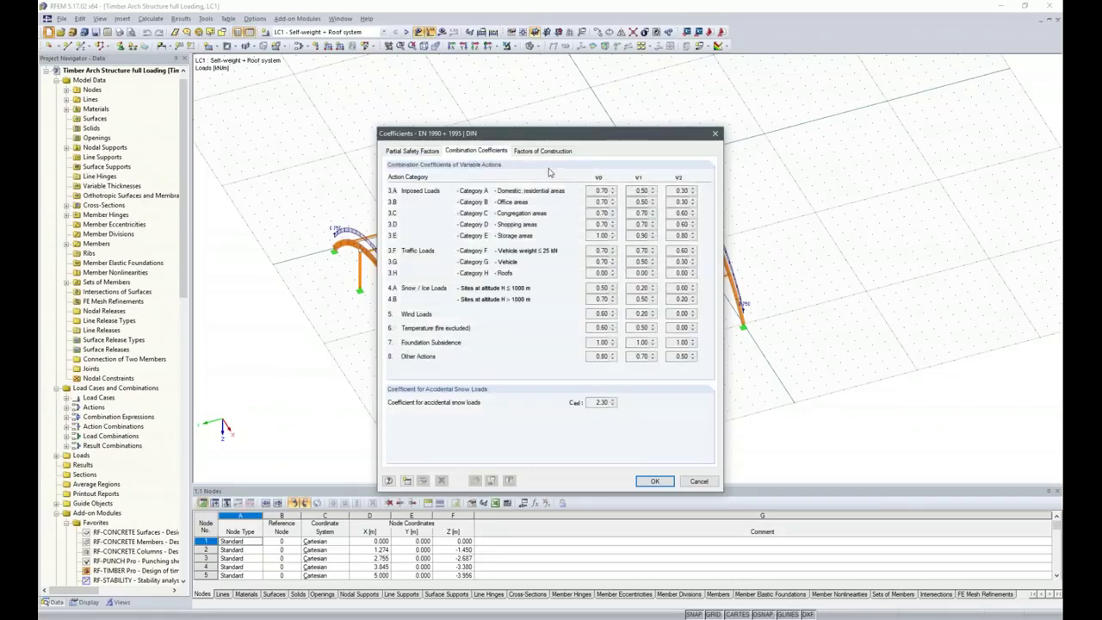
click(548, 150)
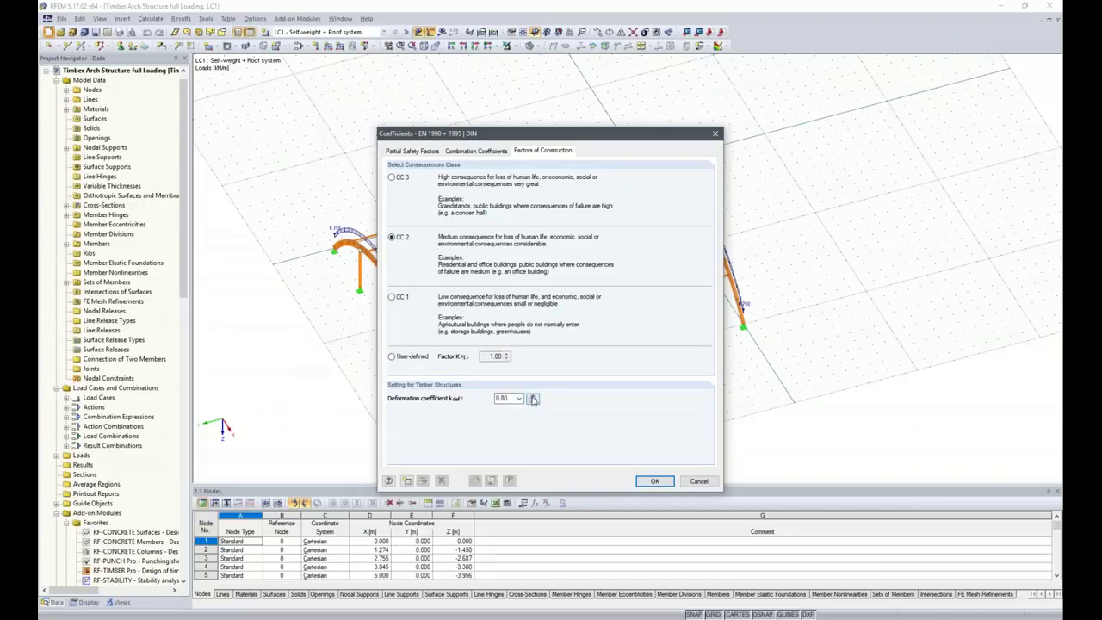
click(532, 399)
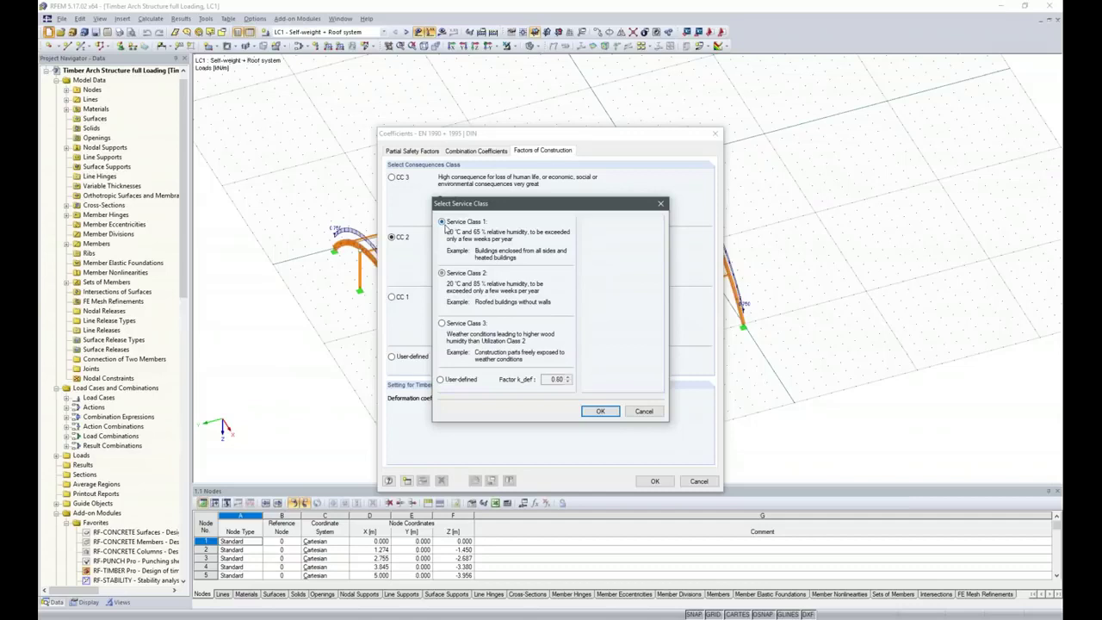
click(445, 225)
click(600, 411)
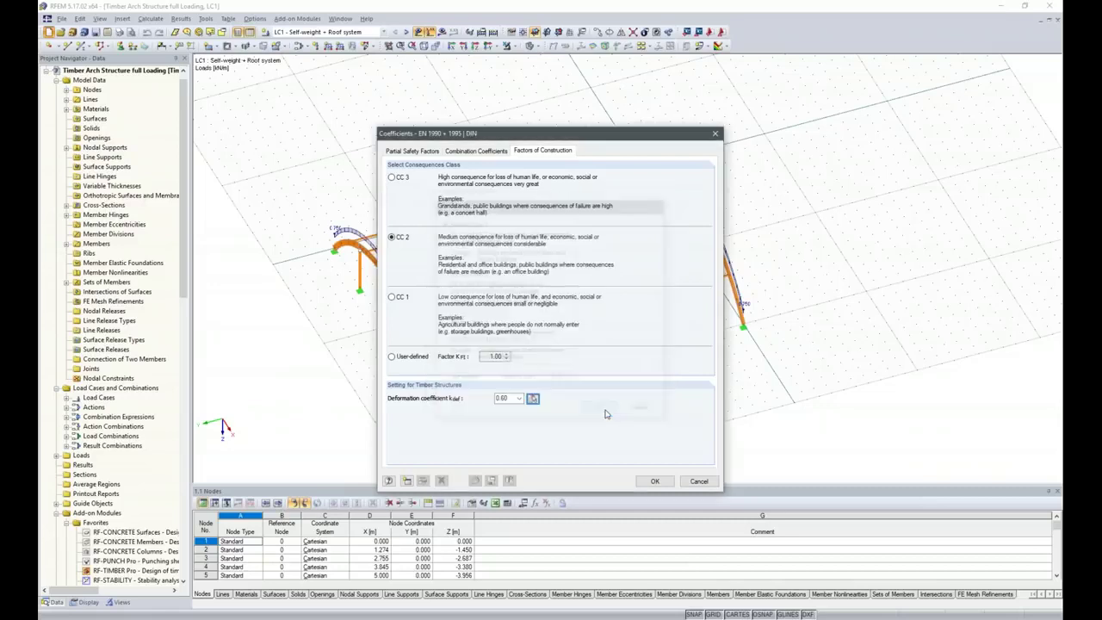
click(654, 481)
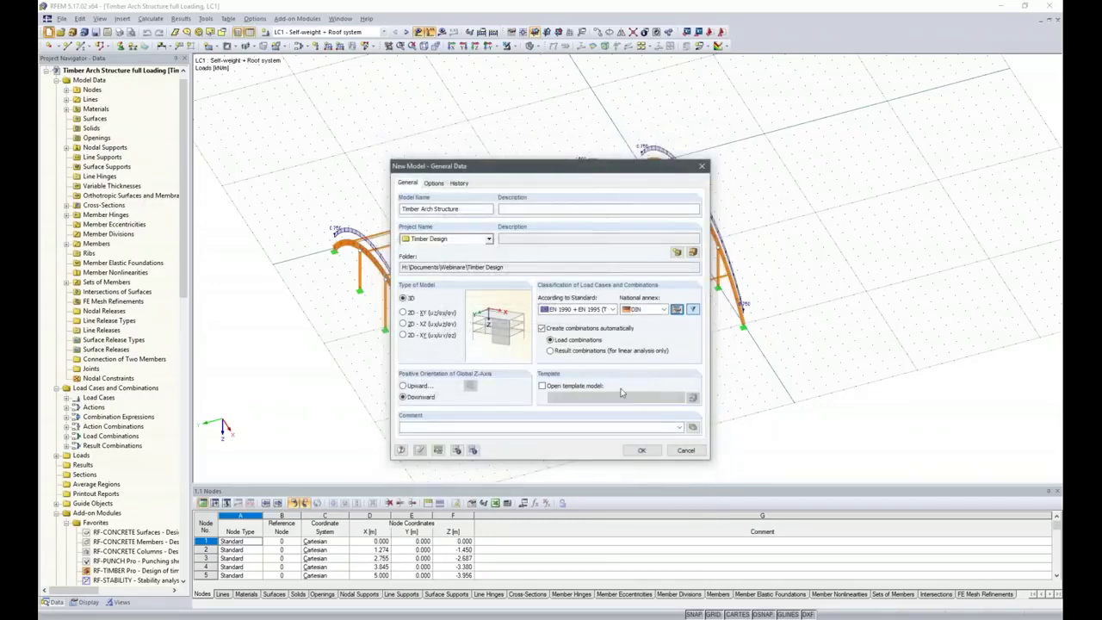
- In the XZ work plane, draw an arc through nodes (0,0), (10,−5) and (20,0)
click(643, 450)
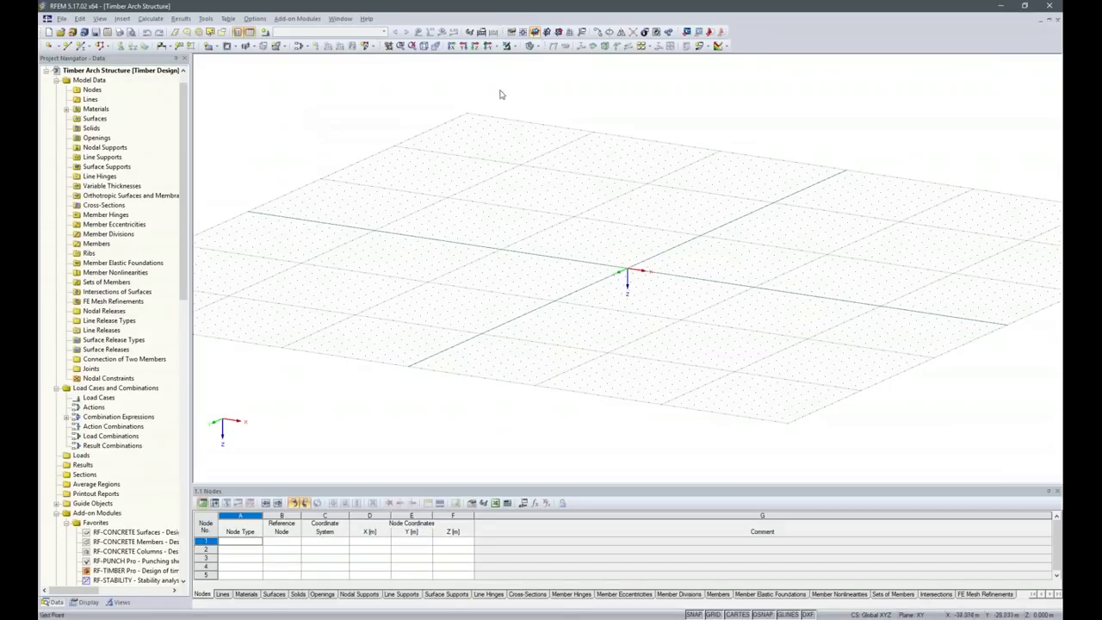
click(557, 33)
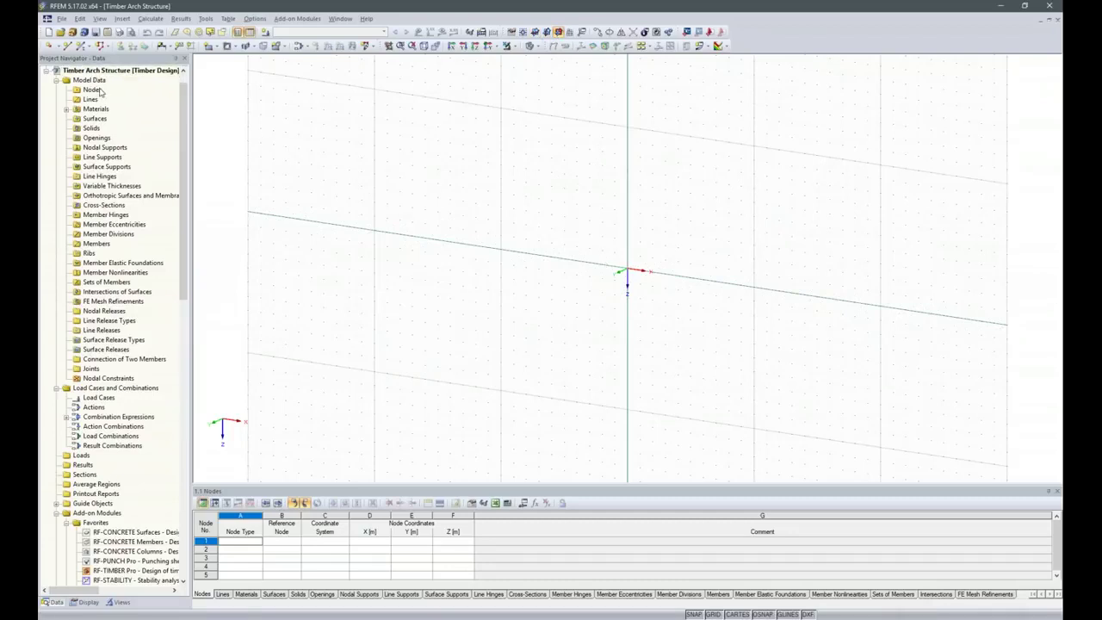
click(67, 45)
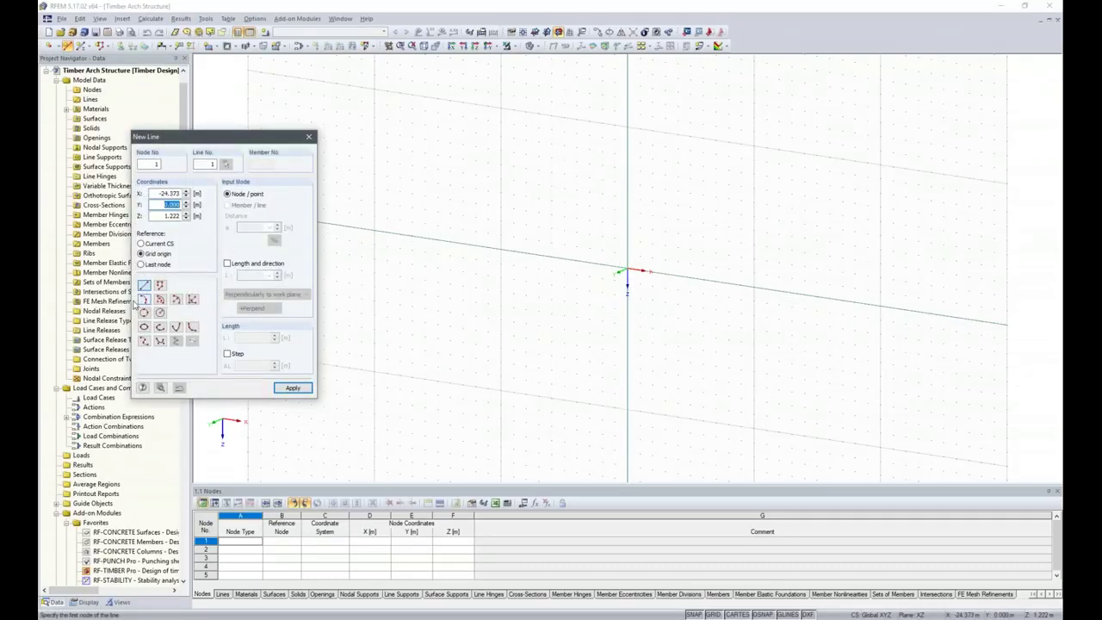
click(143, 300)
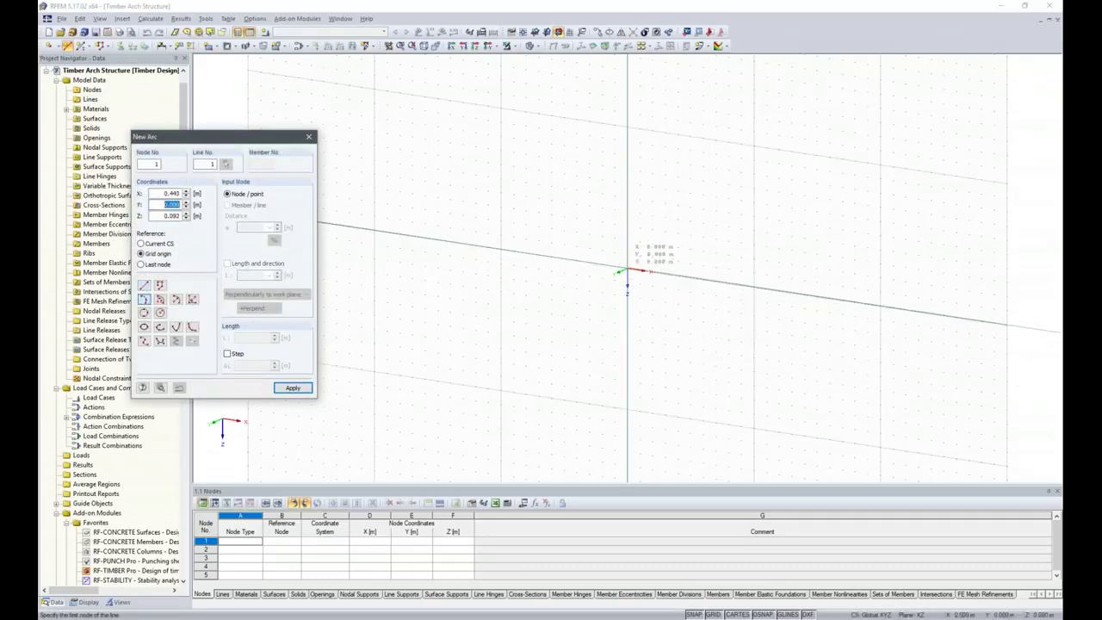
click(627, 272)
click(753, 216)
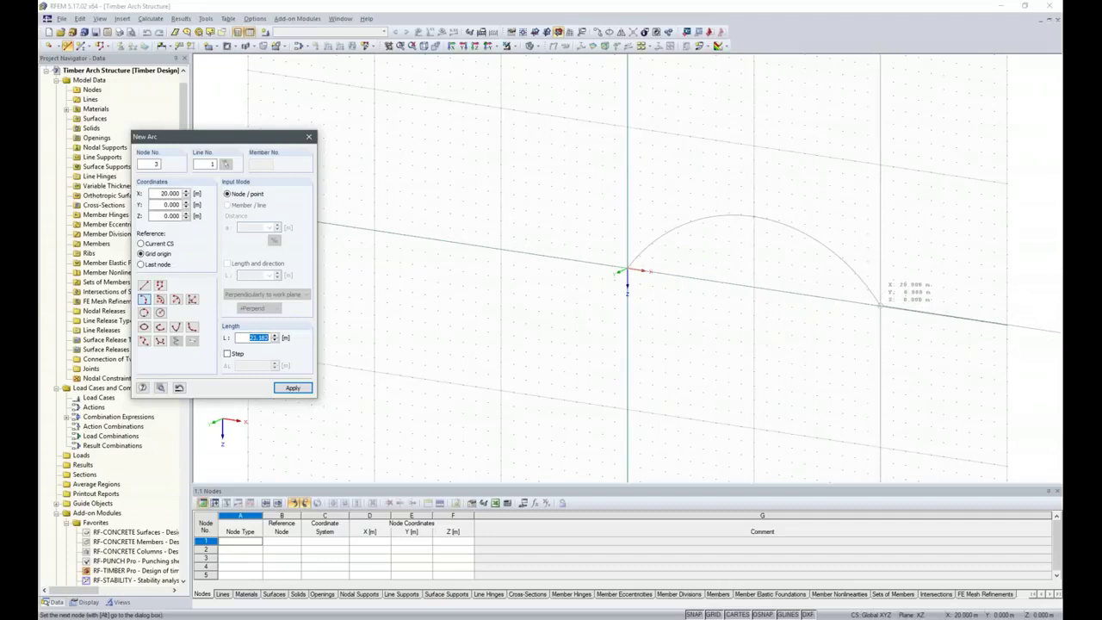
click(879, 305)
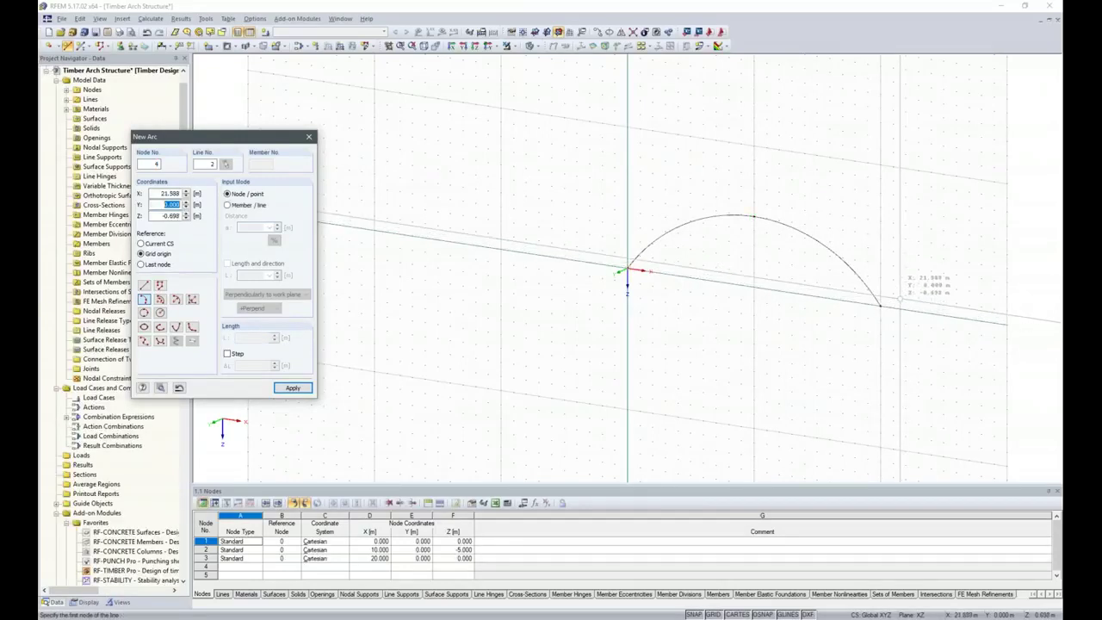
key(Escape)
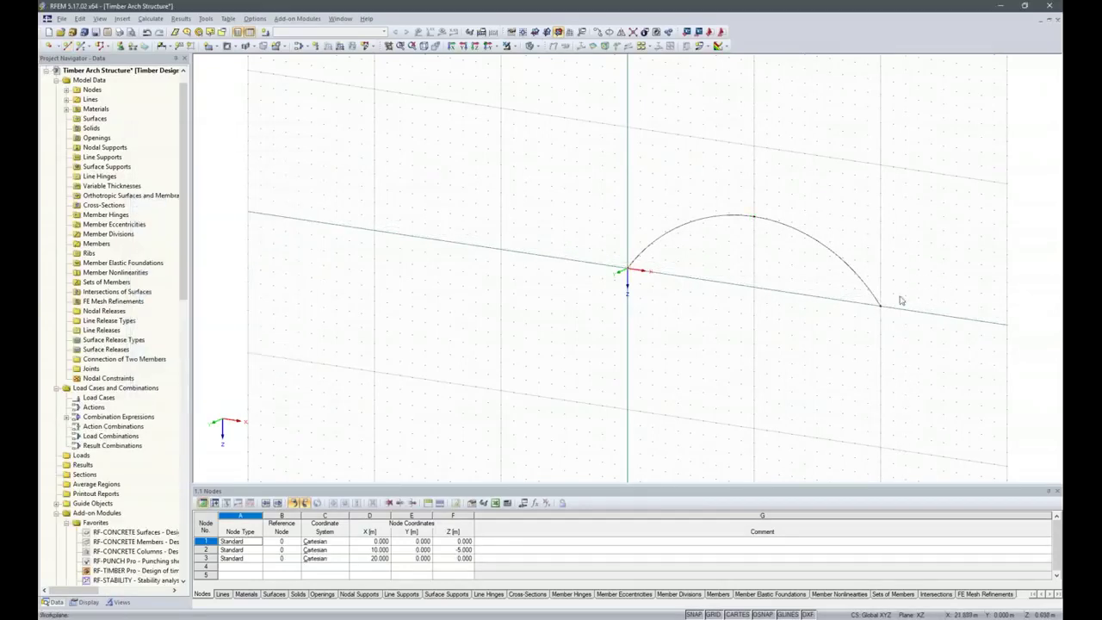
click(488, 45)
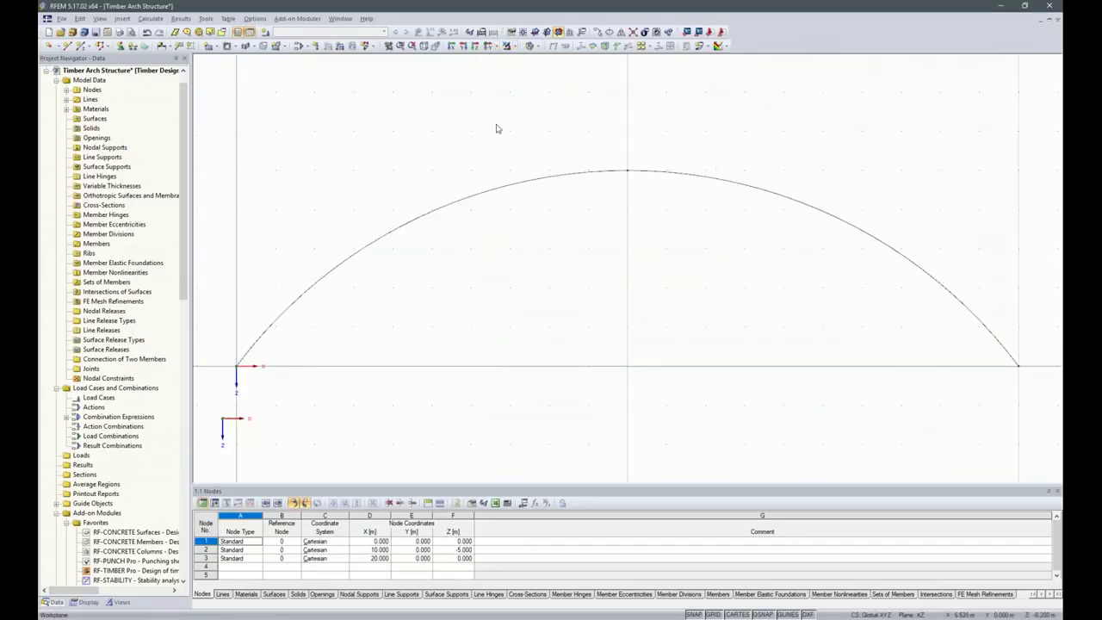
click(516, 181)
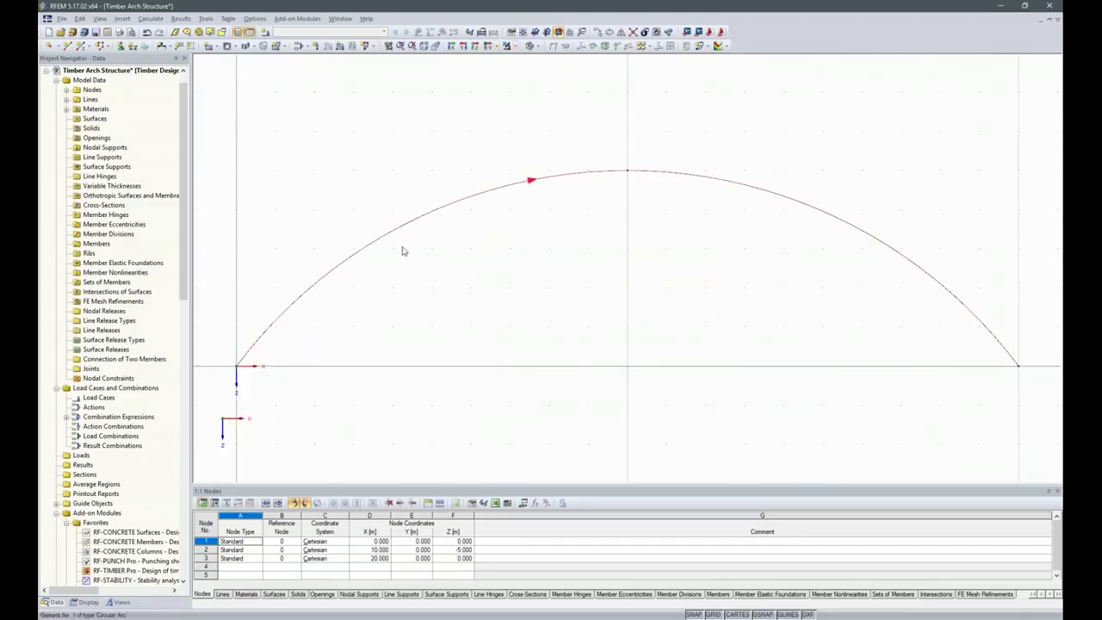
- Make the arc line a member through its line properties
right_click(904, 262)
click(928, 265)
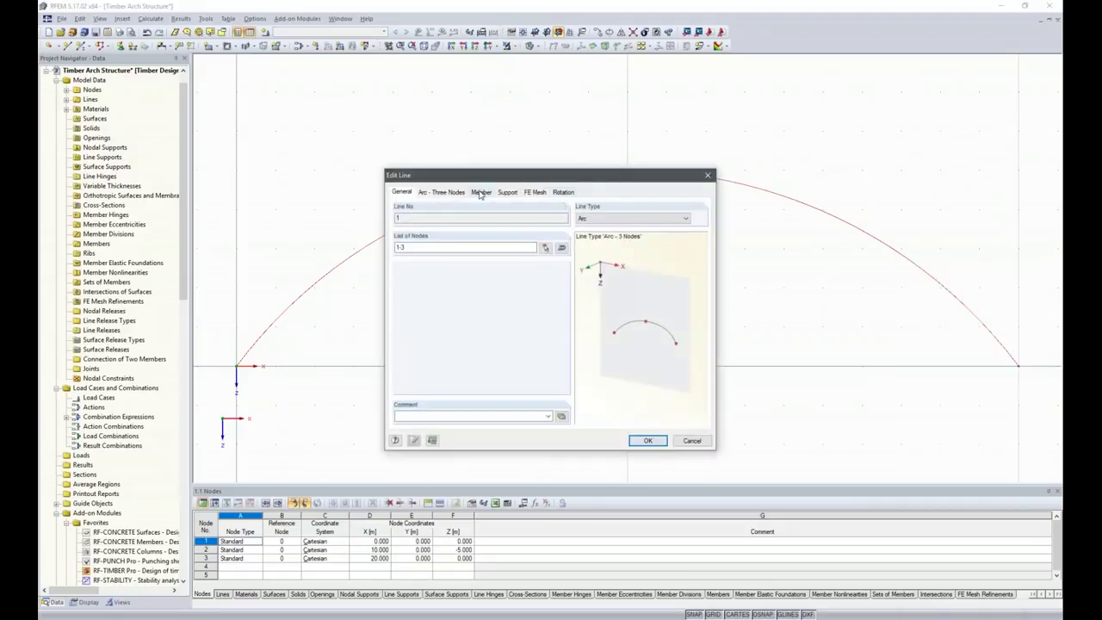
click(483, 195)
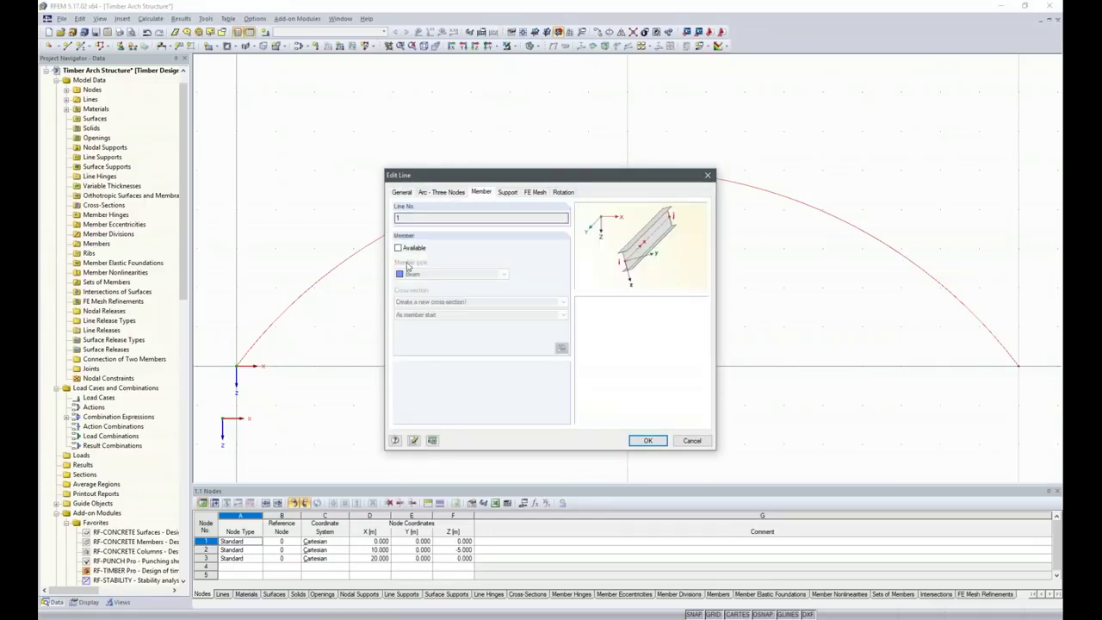
click(397, 249)
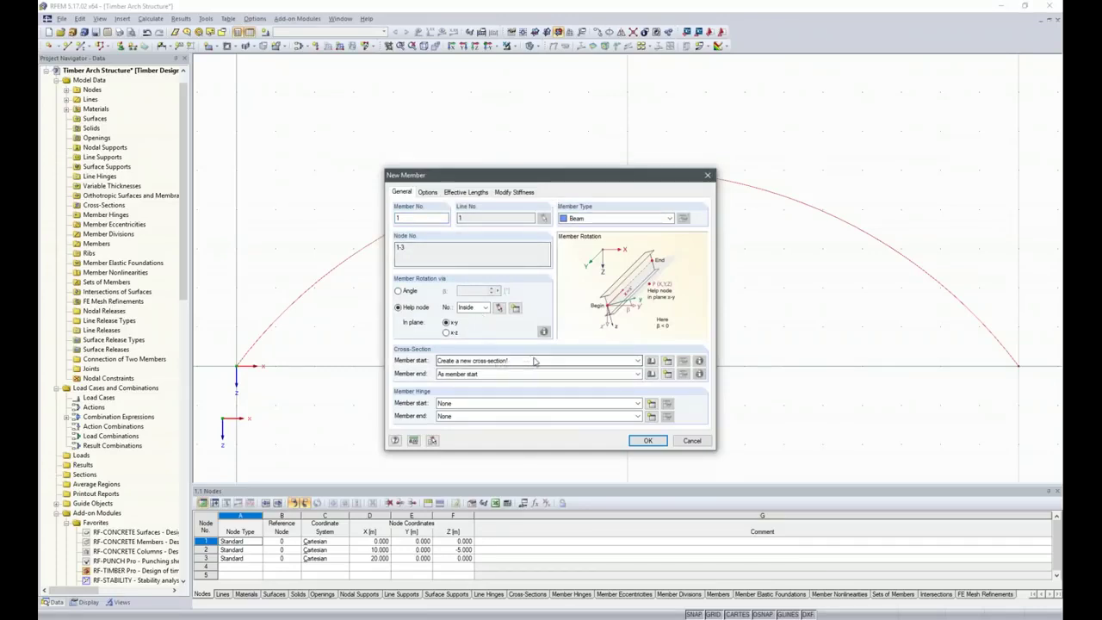
- Give the arch member a T-Rectangle 140/440 Glulam GL28c section with angle rotation
click(652, 360)
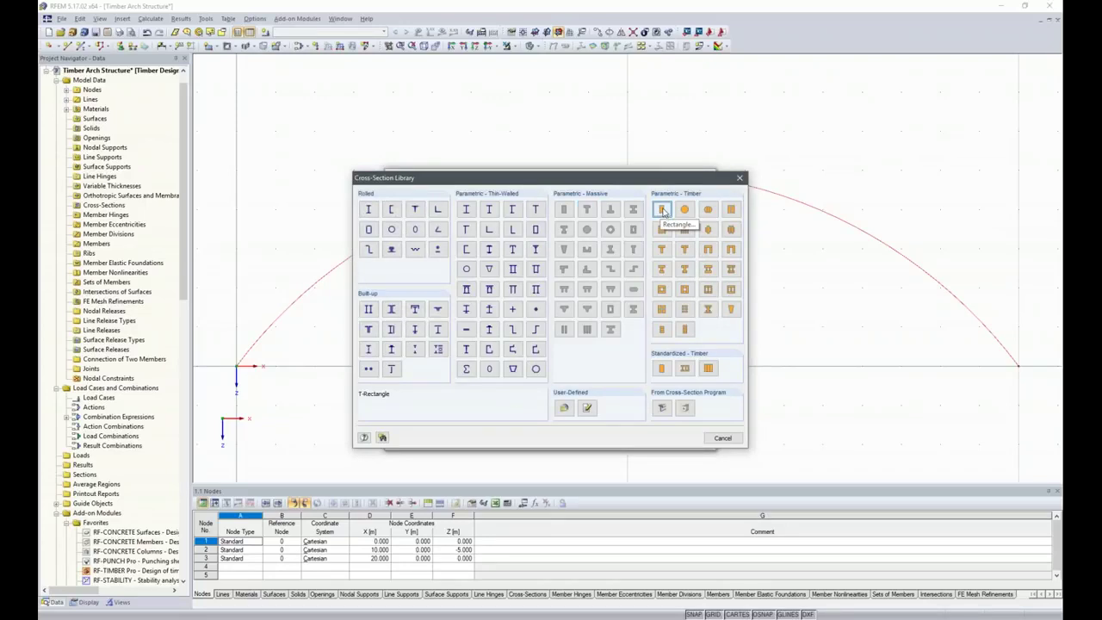
click(662, 210)
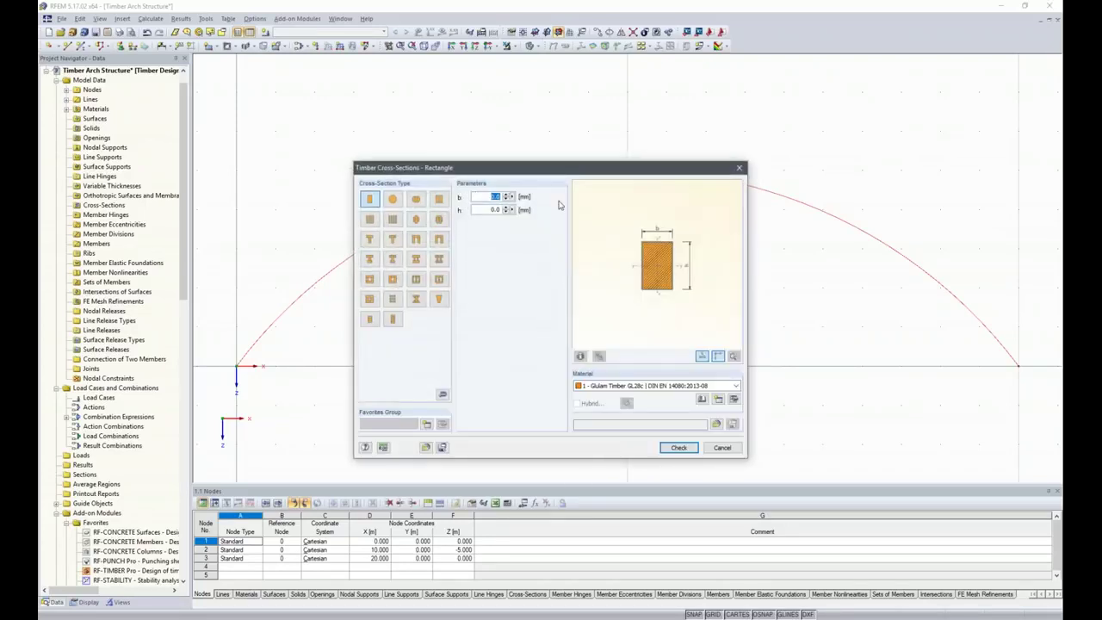
text(140)
key(Tab)
text(4)
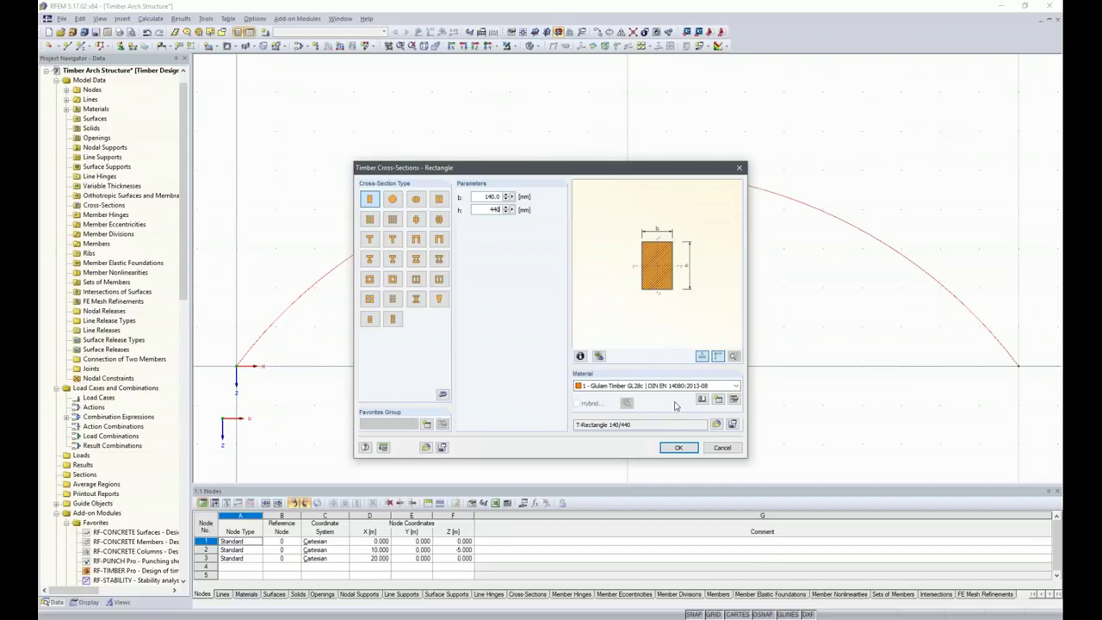
click(678, 447)
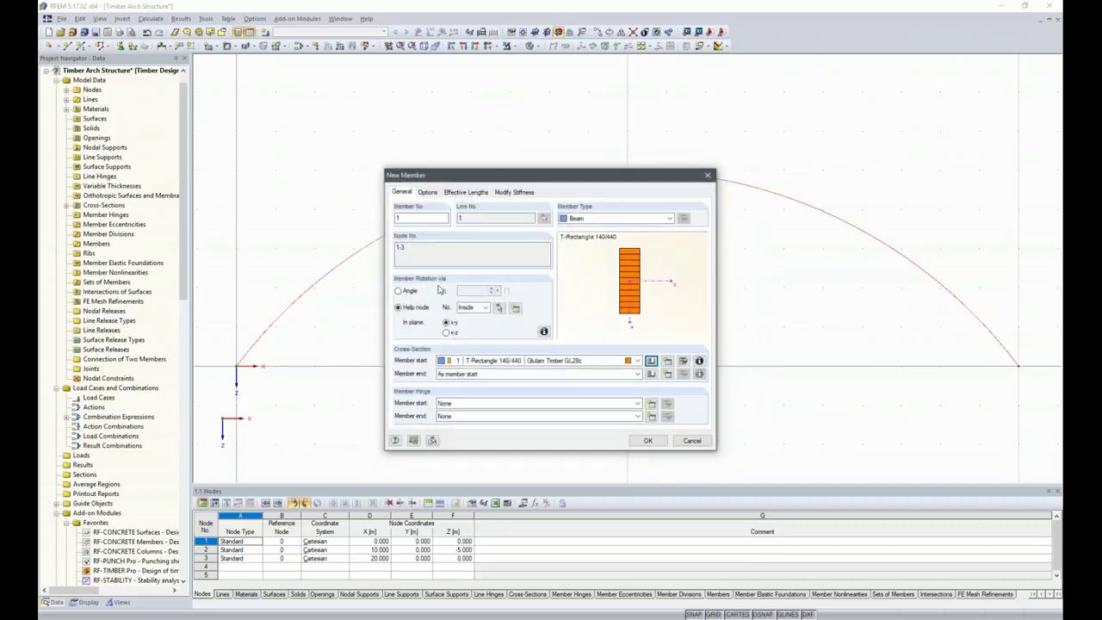
click(398, 292)
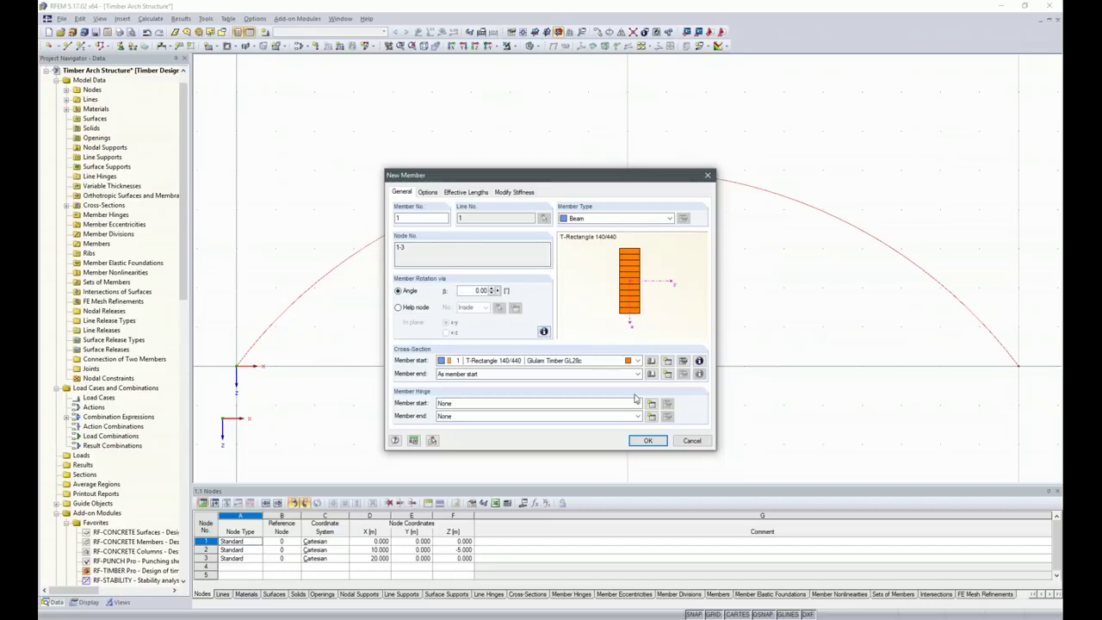
click(658, 444)
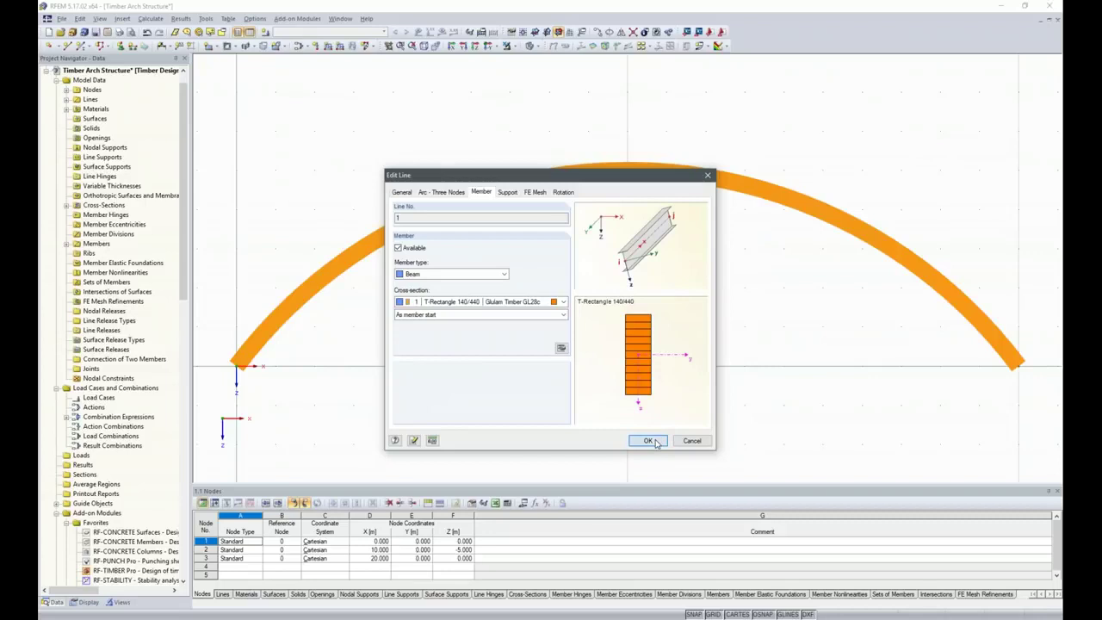
click(649, 440)
ctrl+middle_drag(826, 292, 365, 357)
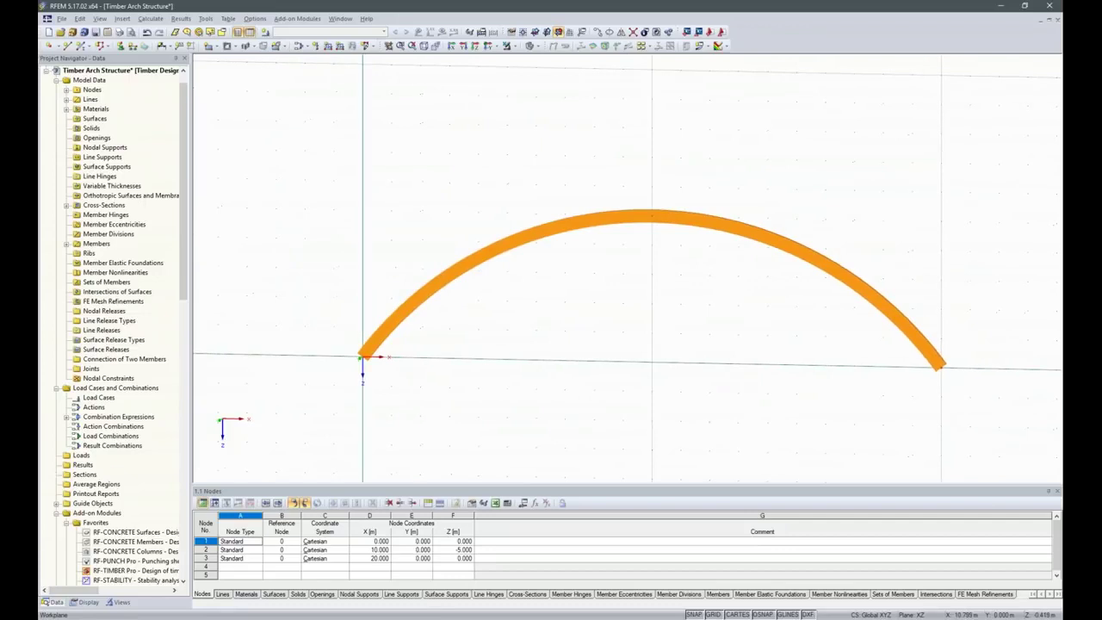
- Add nodal supports at end nodes 1 and 3, restraining all displacements and rotation about Z
drag(319, 337, 994, 437)
click(363, 357)
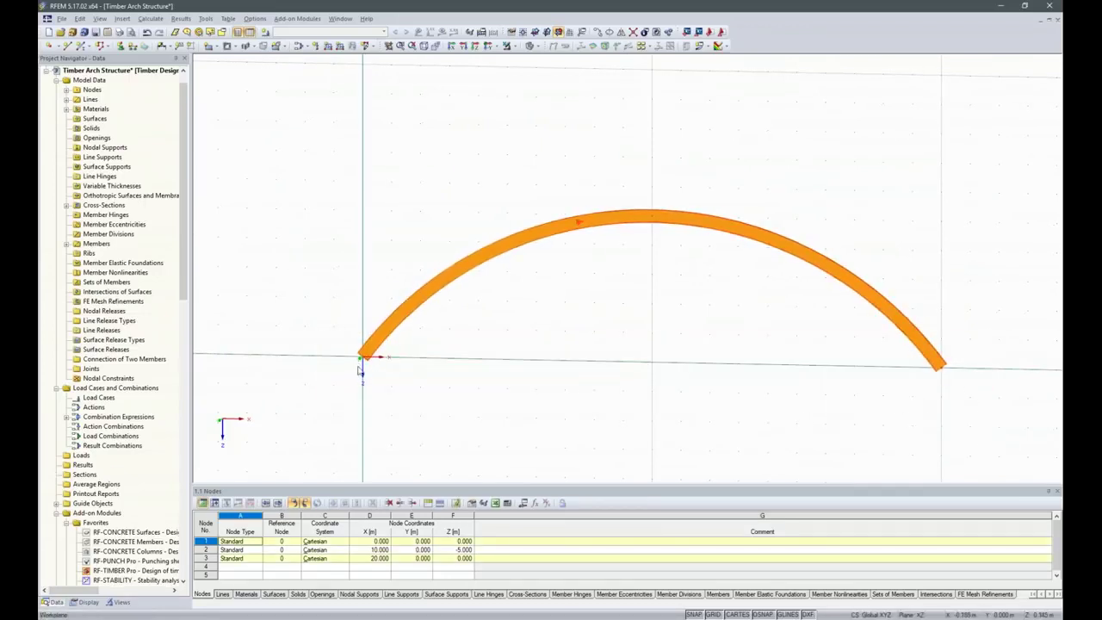
click(122, 47)
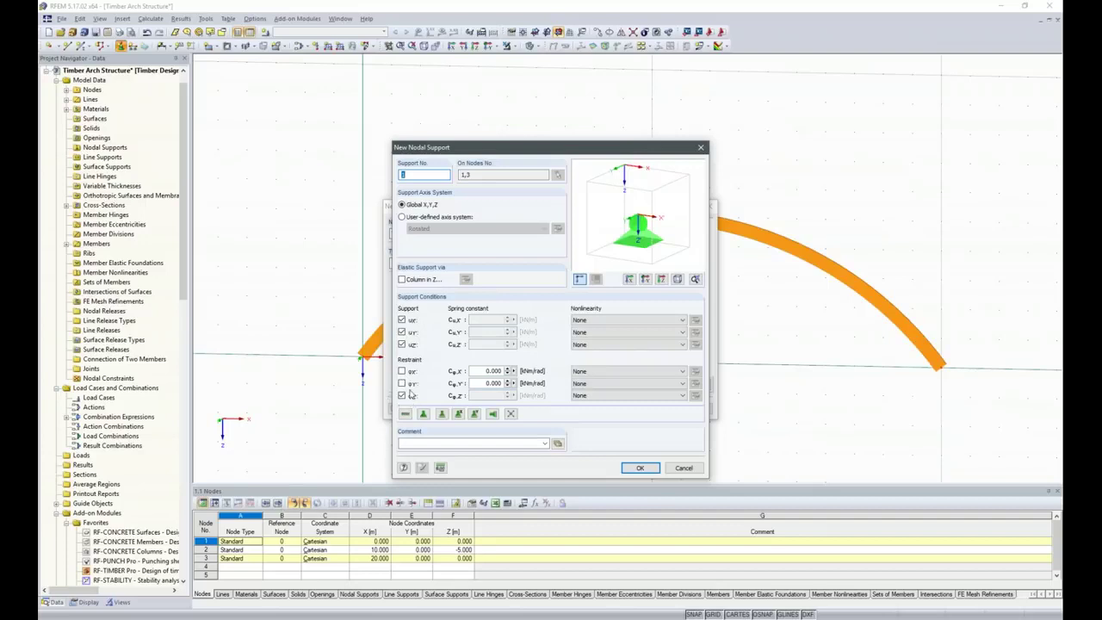
click(650, 469)
click(649, 409)
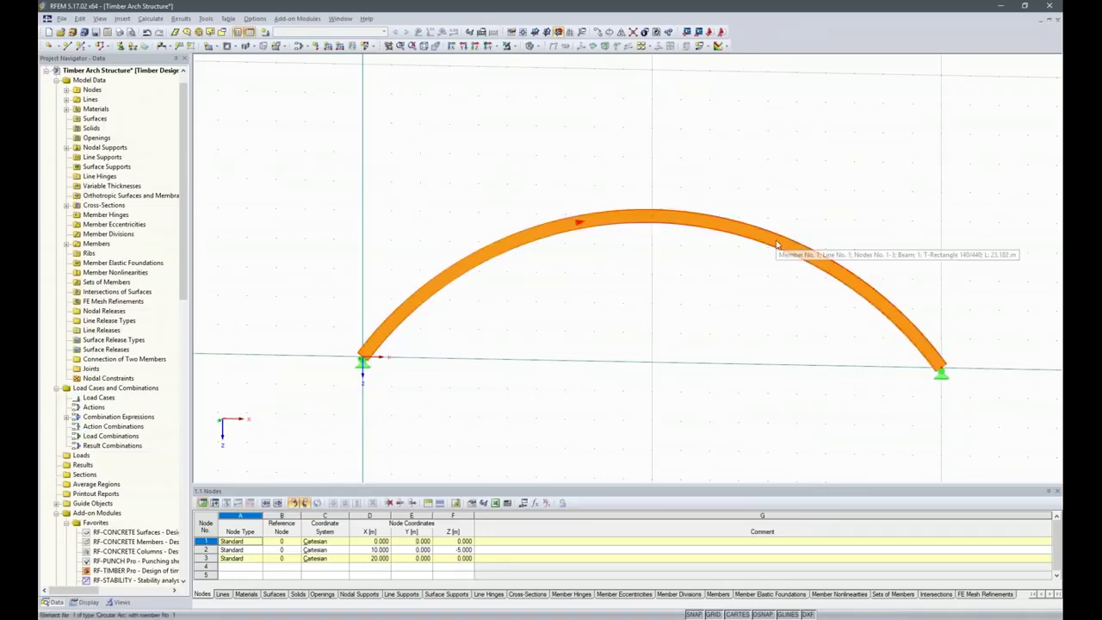
- Create a new set of members containing the arch member
right_click(800, 250)
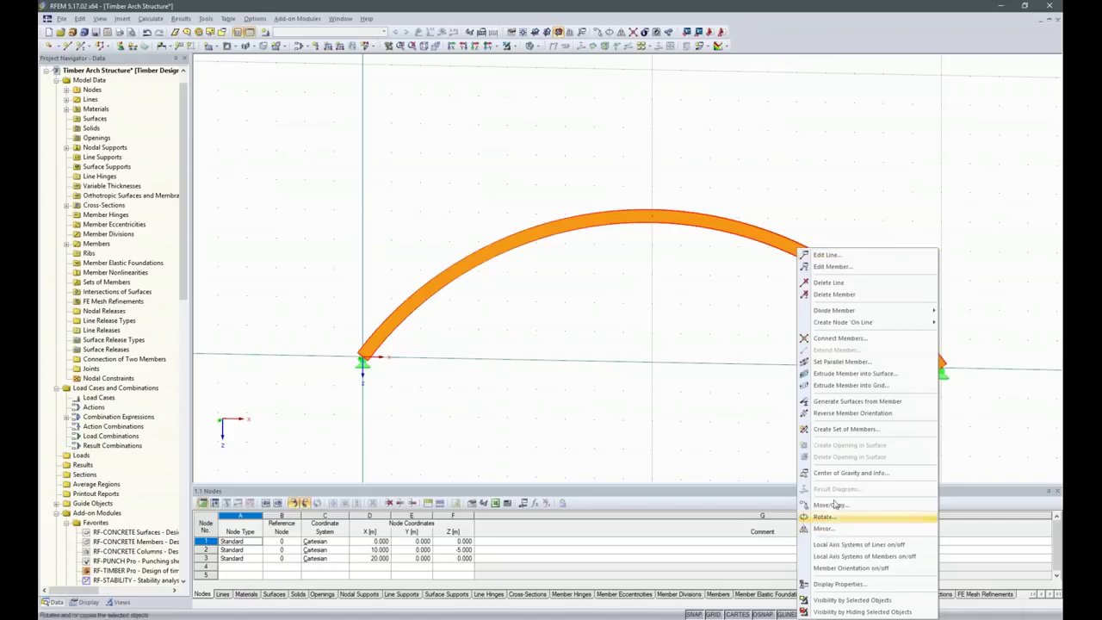
click(842, 430)
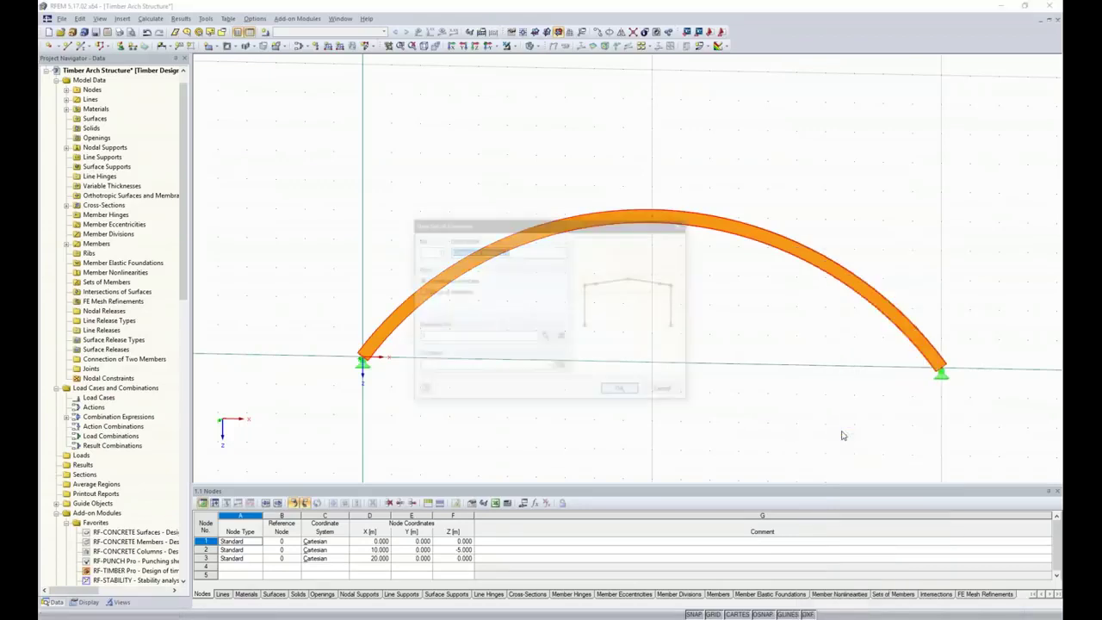
click(621, 392)
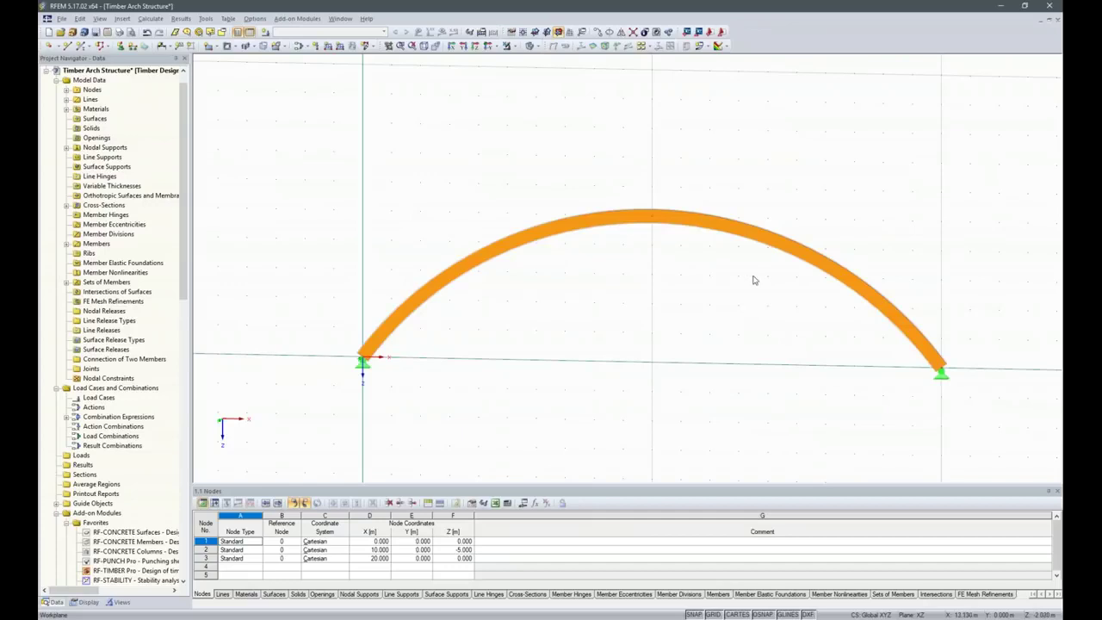
- Divide the arch with two intermediate nodes, 4 and 5, at X 6.198 and 13.802 m
right_click(719, 231)
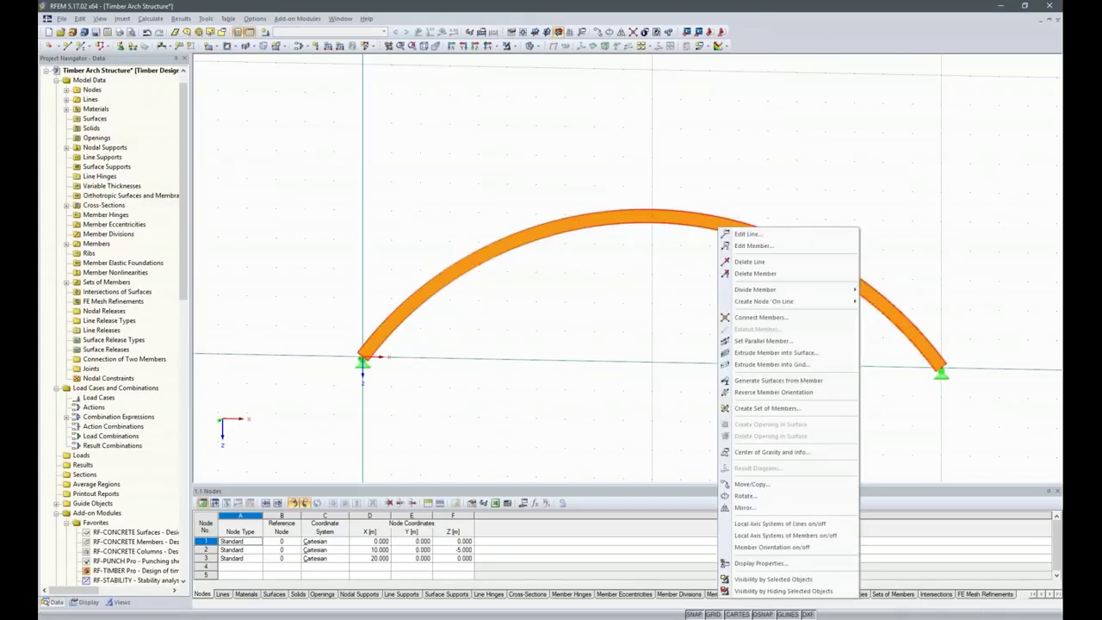
mouse_move(795, 291)
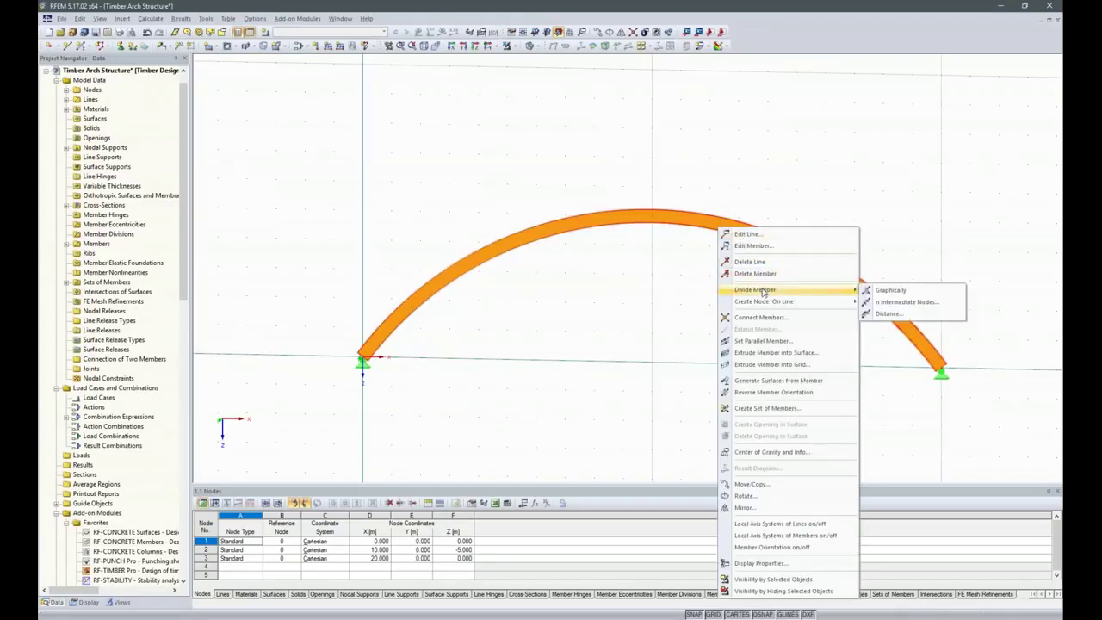
click(908, 302)
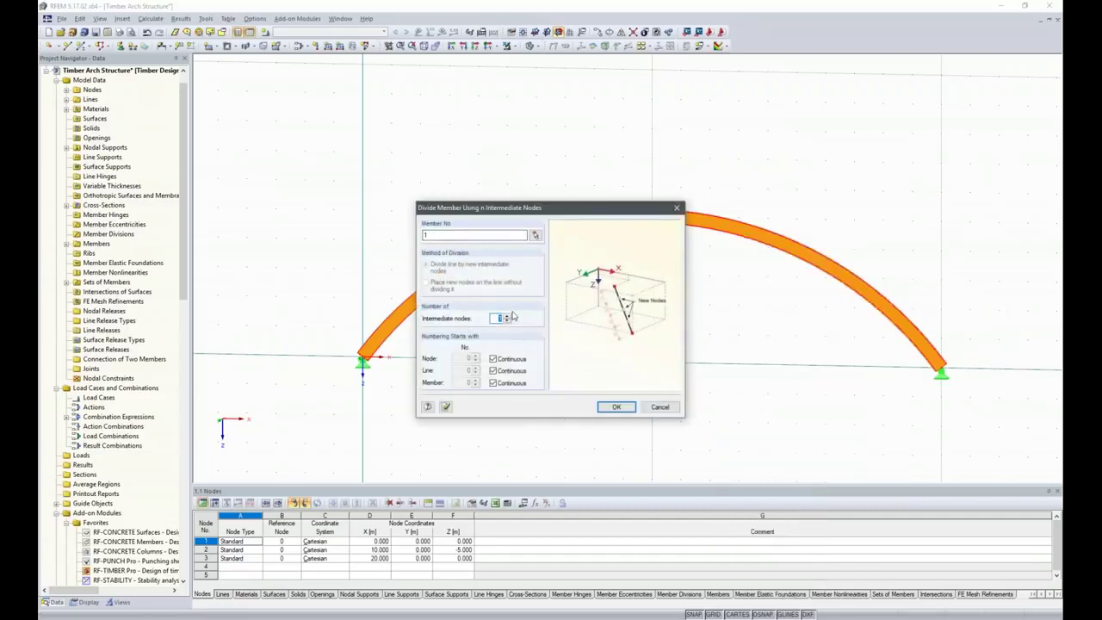
click(618, 408)
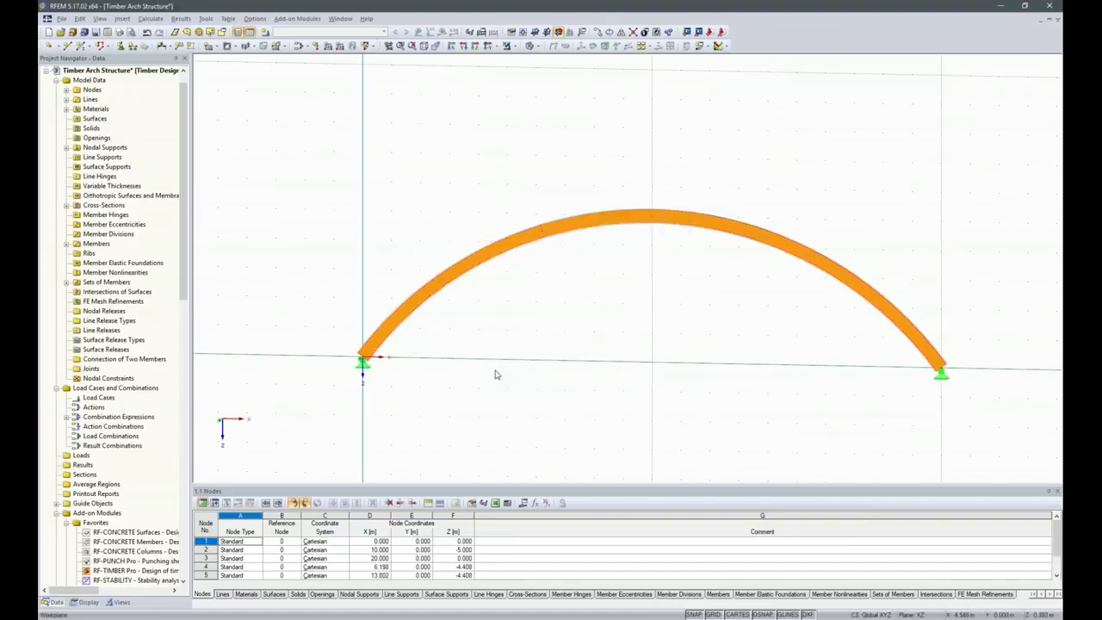
scroll(496, 374, down, 2)
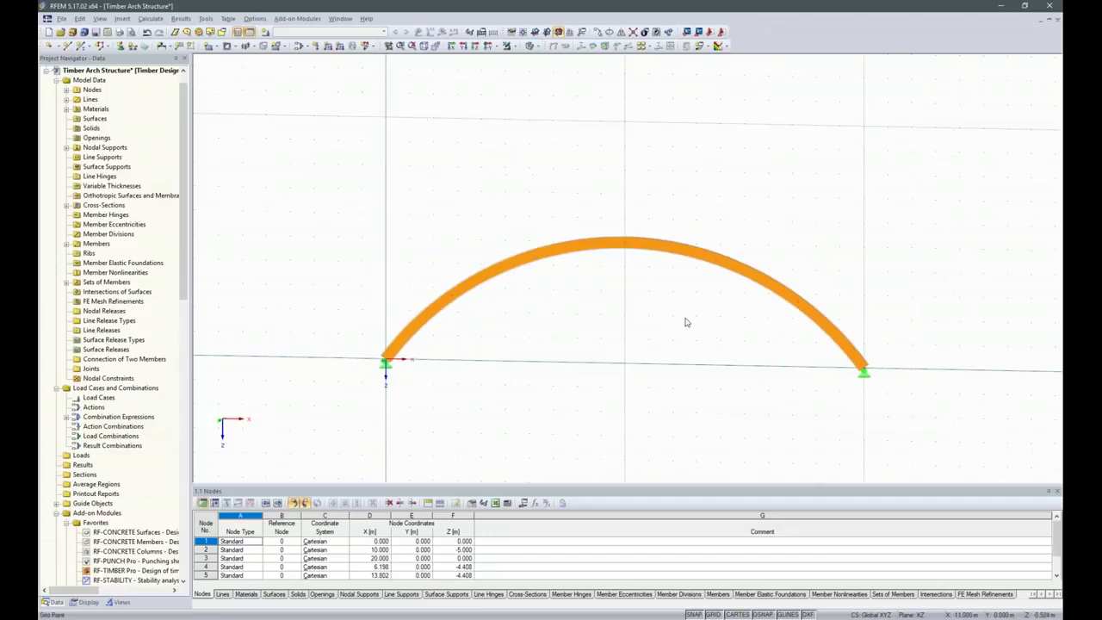
drag(287, 216, 916, 415)
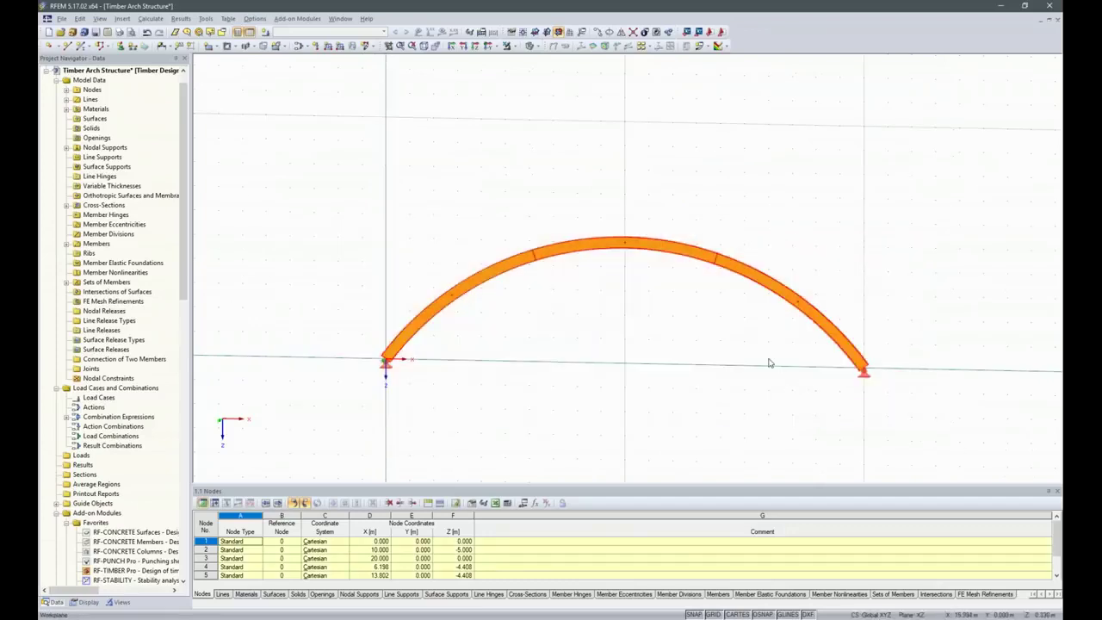
- Set up 5 copies of the arch spaced dy = 5 m
click(598, 32)
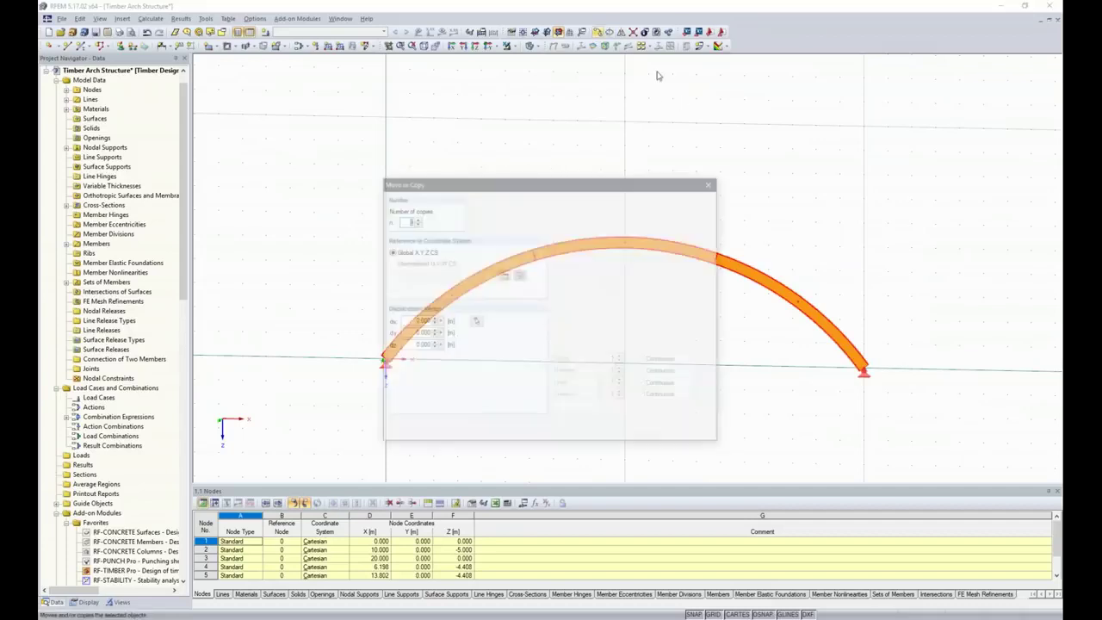
click(416, 219)
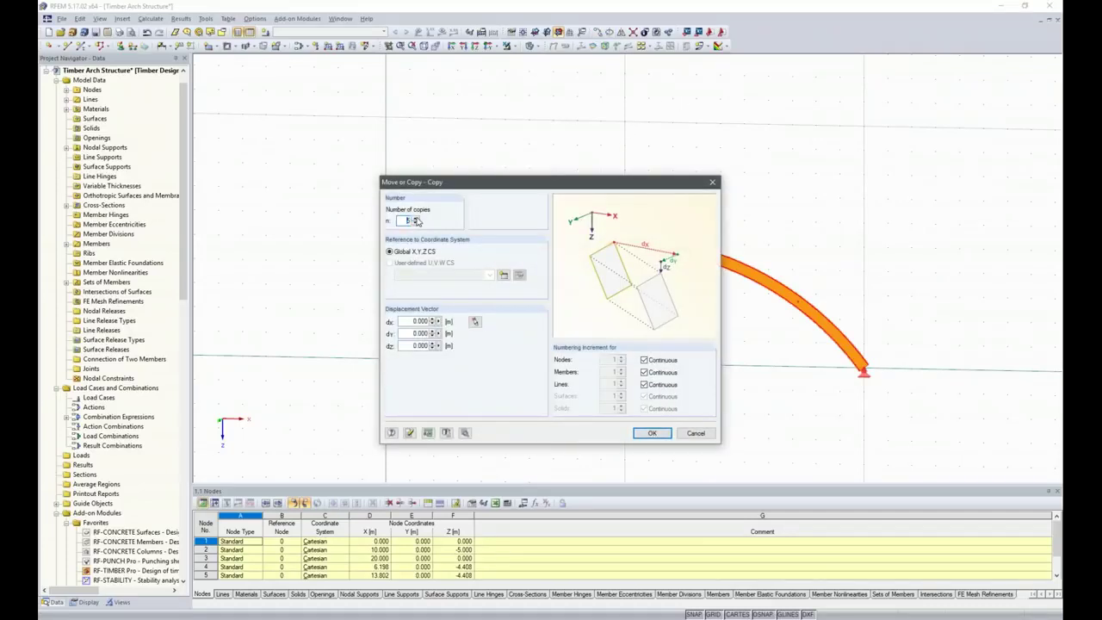
click(411, 334)
text(5)
- Have the copy create new lines and members between selected nodes, with no template member
click(464, 433)
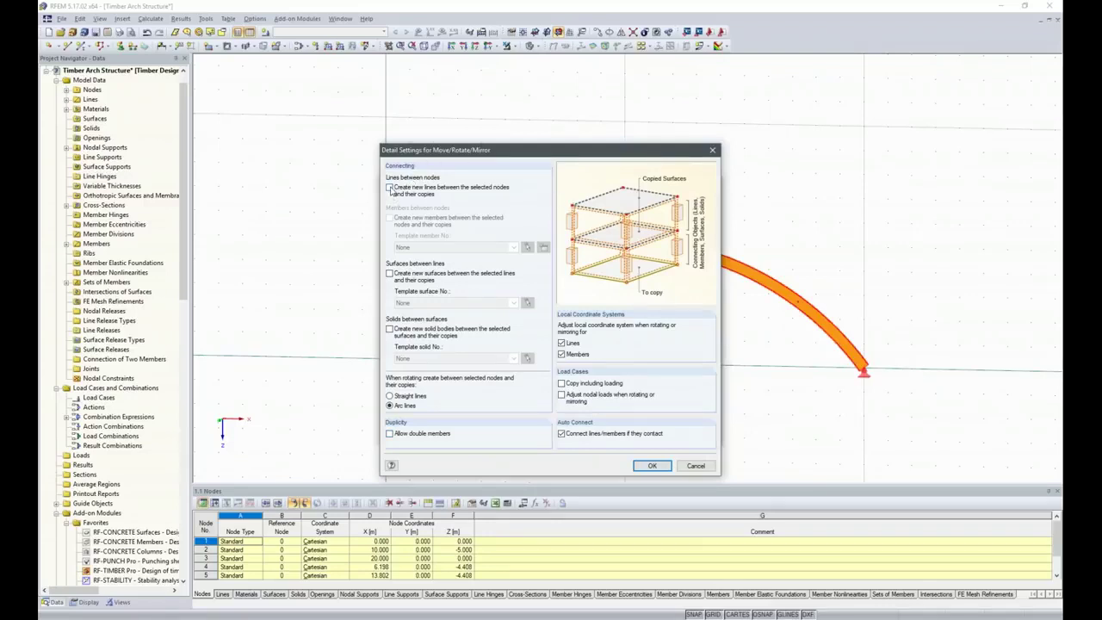
click(389, 187)
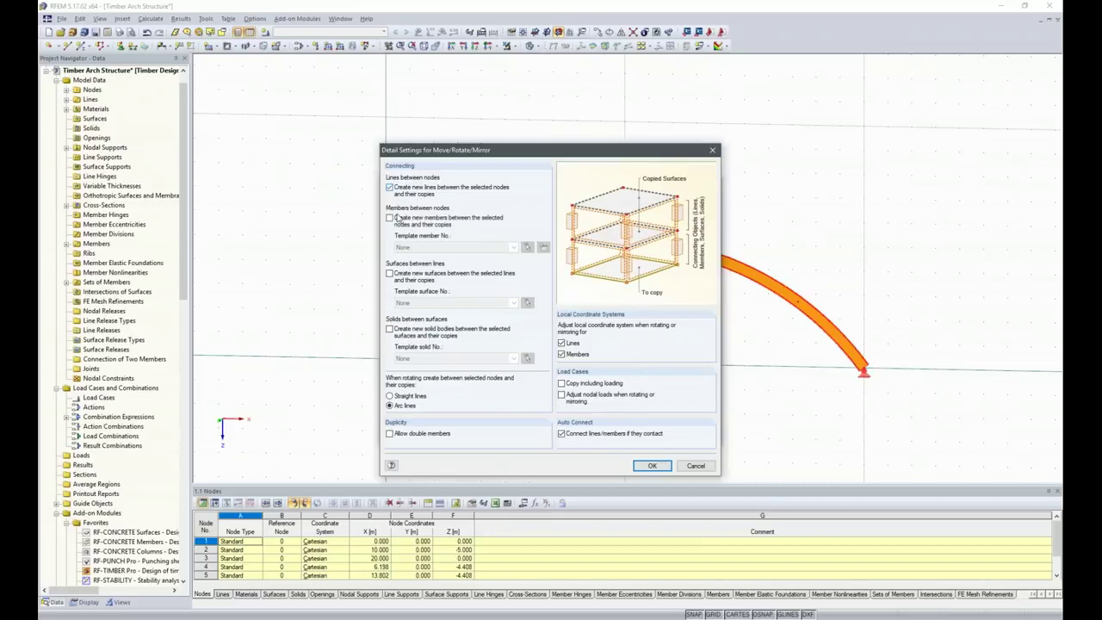
click(390, 218)
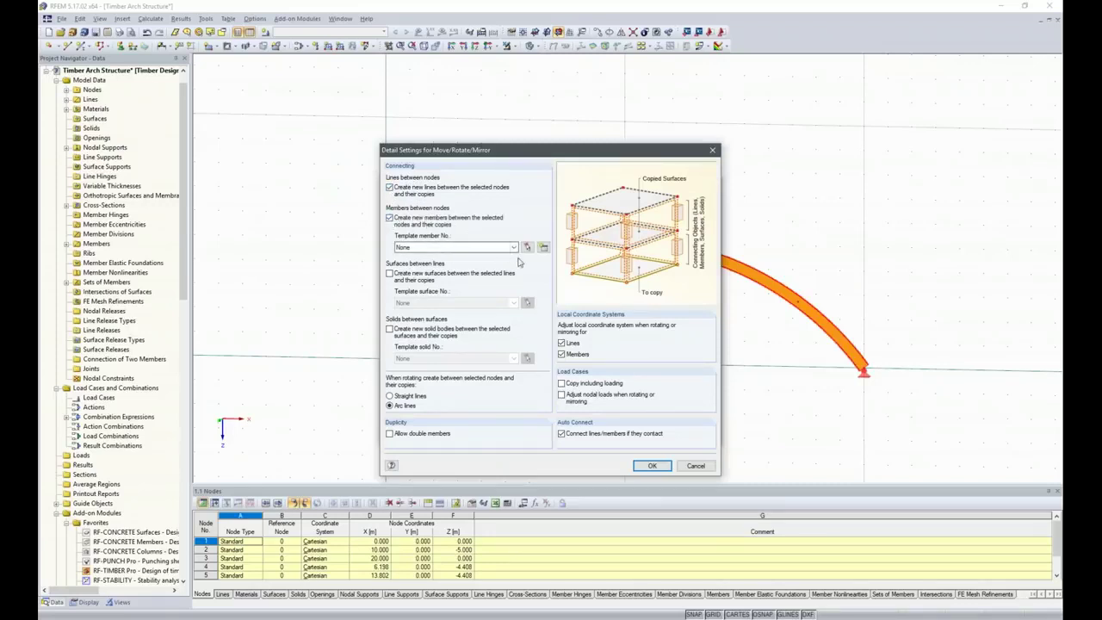
click(514, 248)
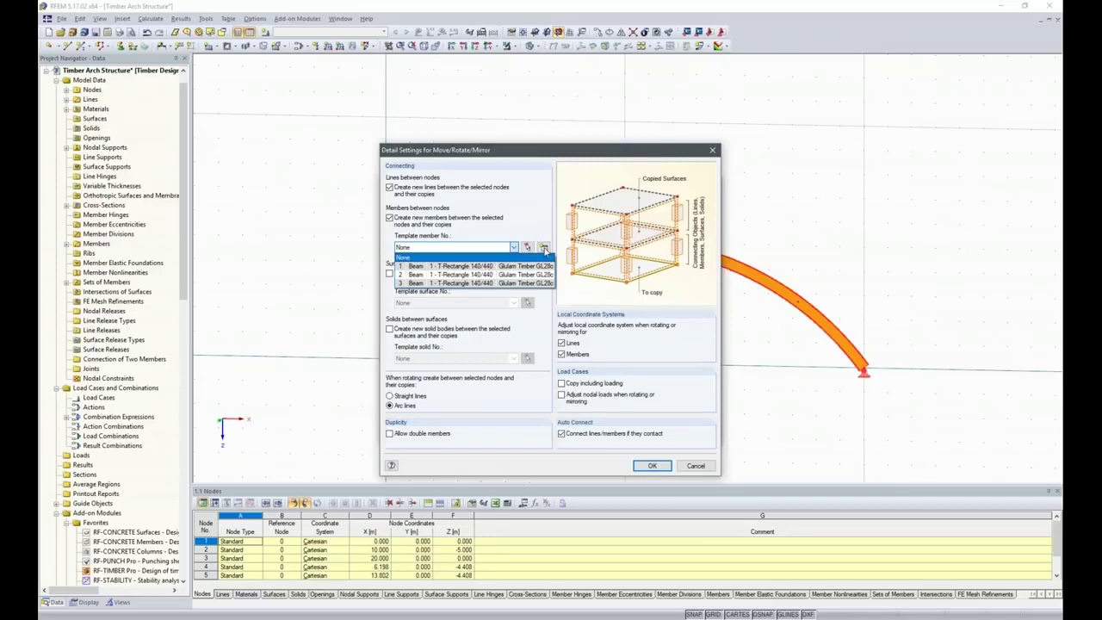
click(545, 249)
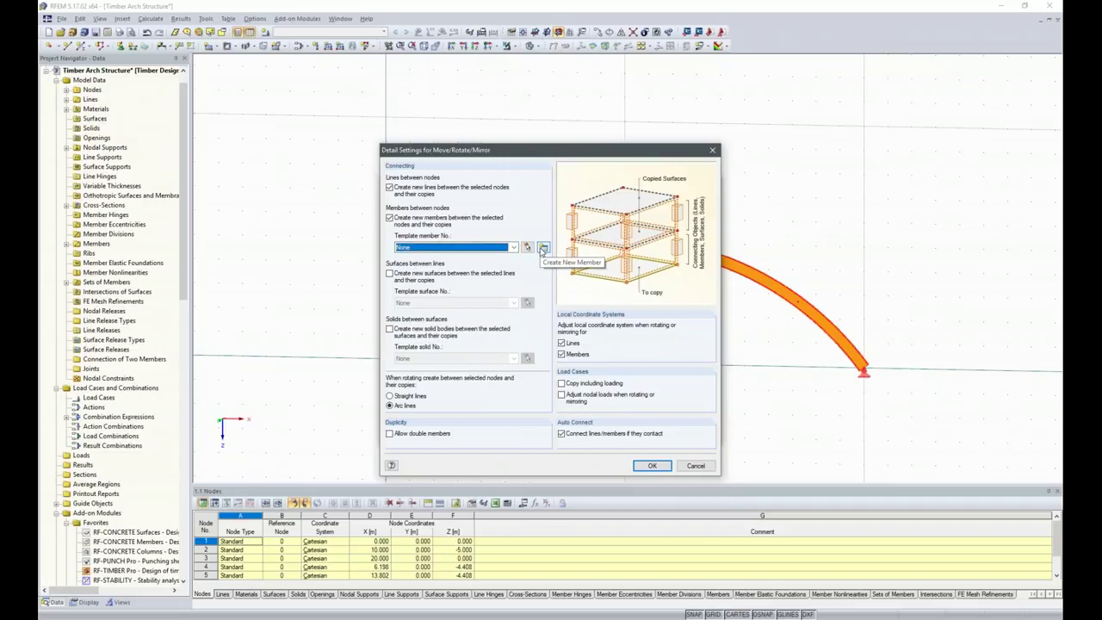
- Define a truss connecting member with T-Rectangle 120/120 glulam section and generate the arch copies
click(543, 249)
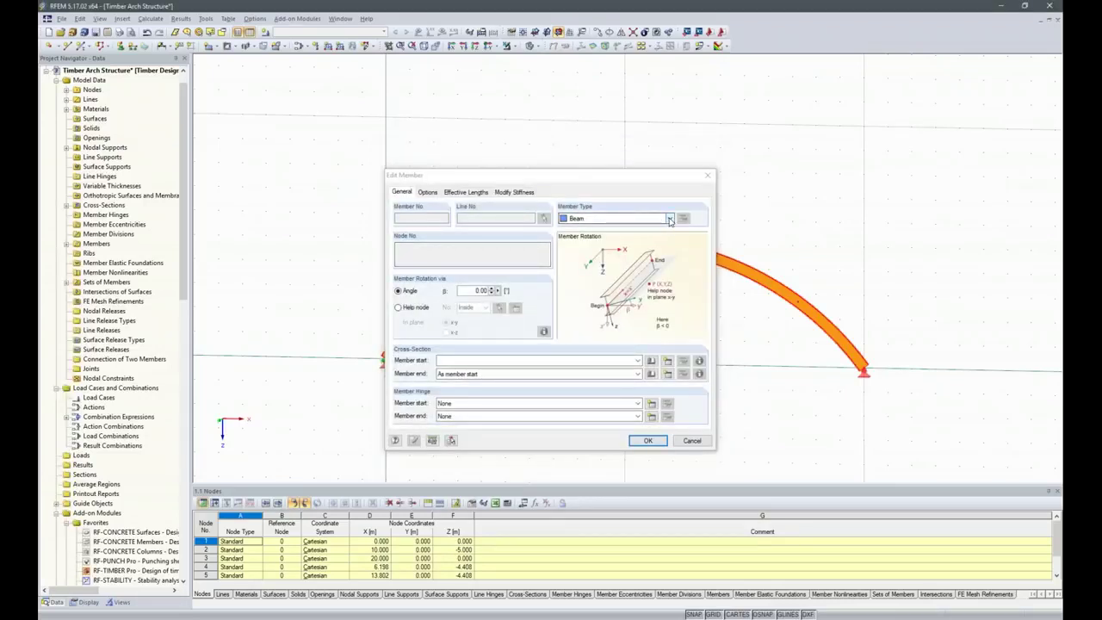
click(670, 221)
click(625, 259)
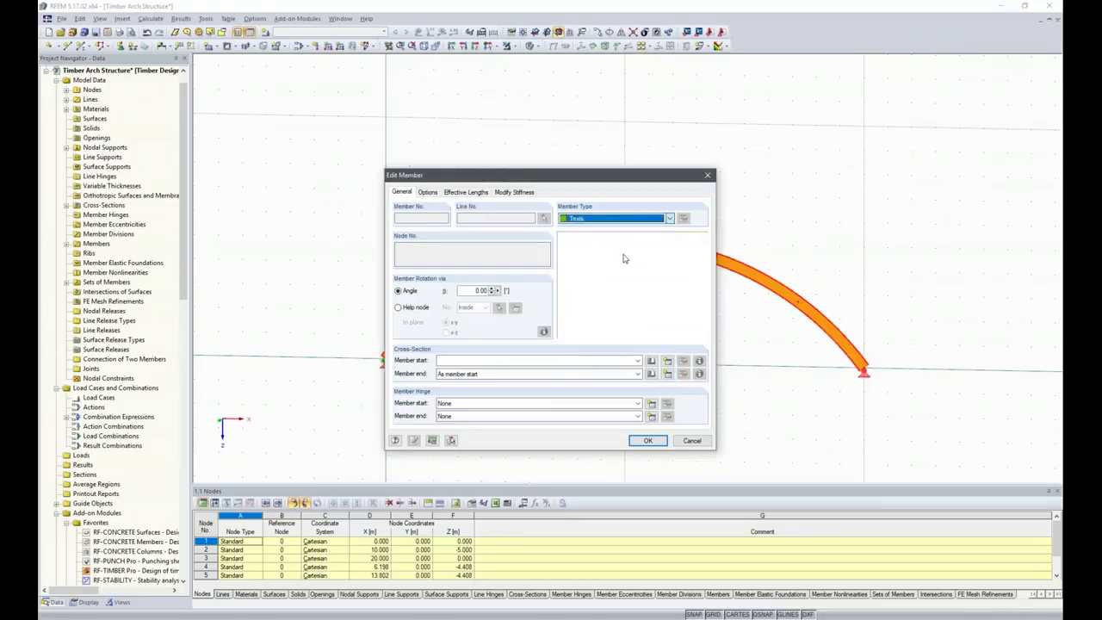
click(652, 360)
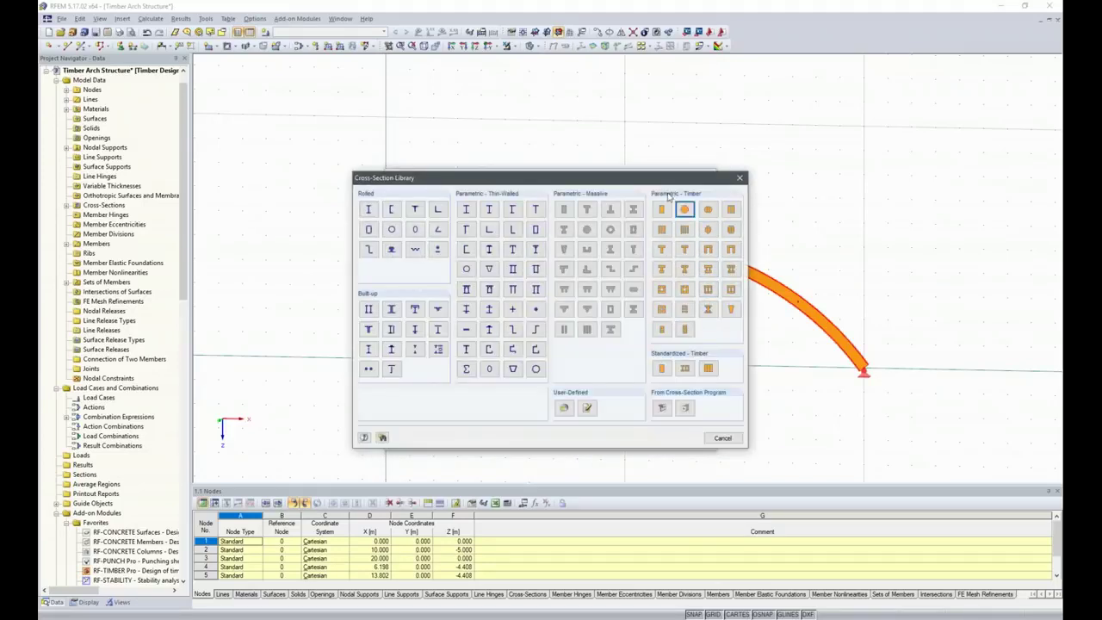
click(661, 210)
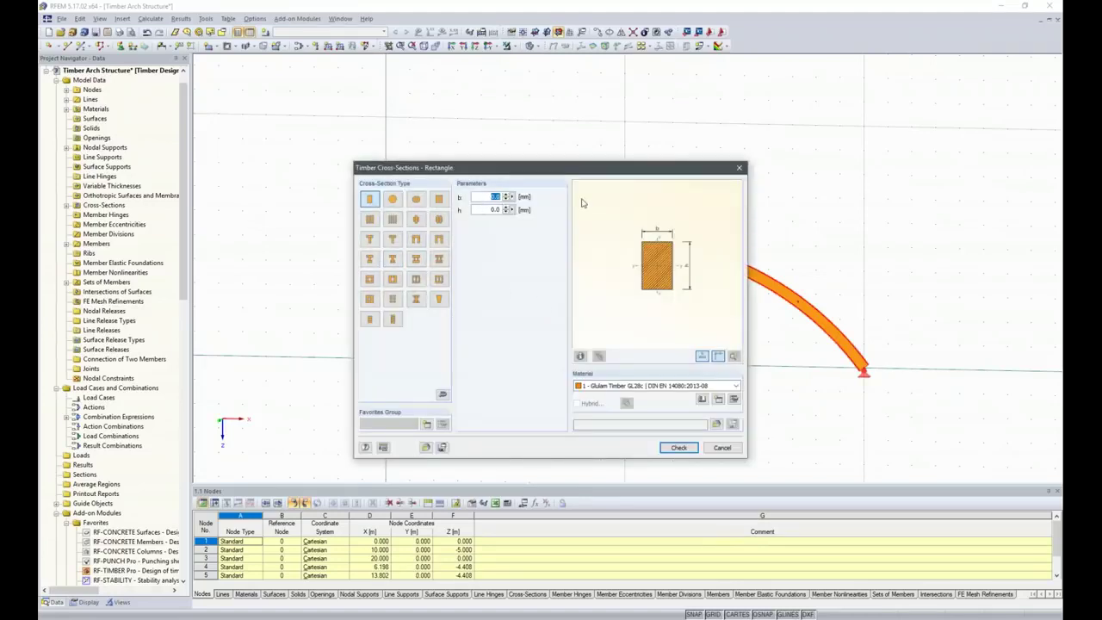
text(120)
key(Tab)
text(120)
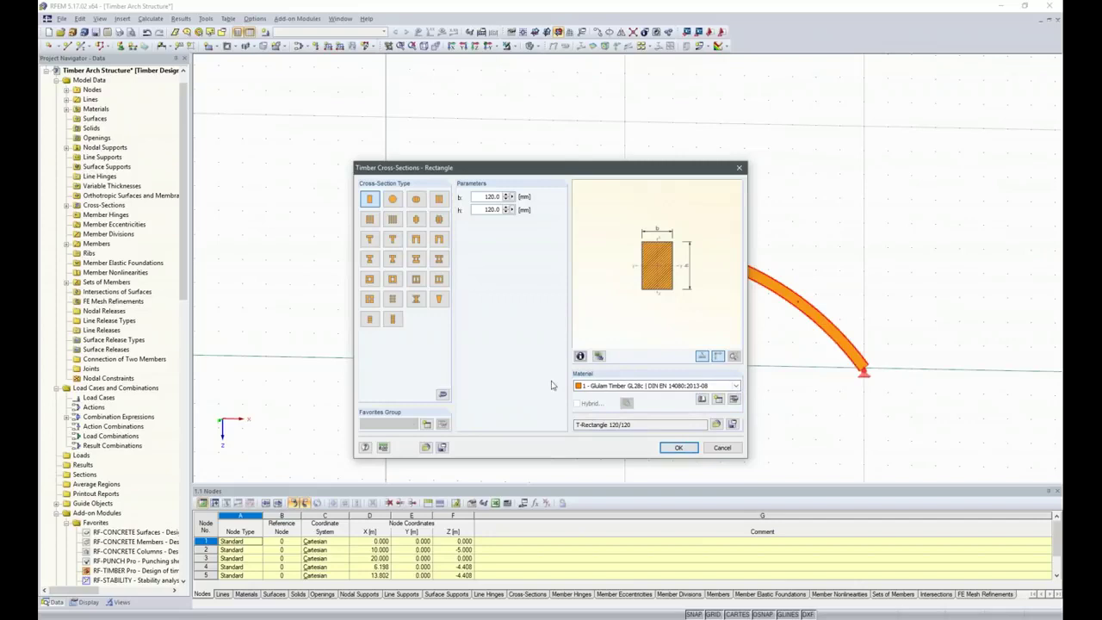
click(678, 447)
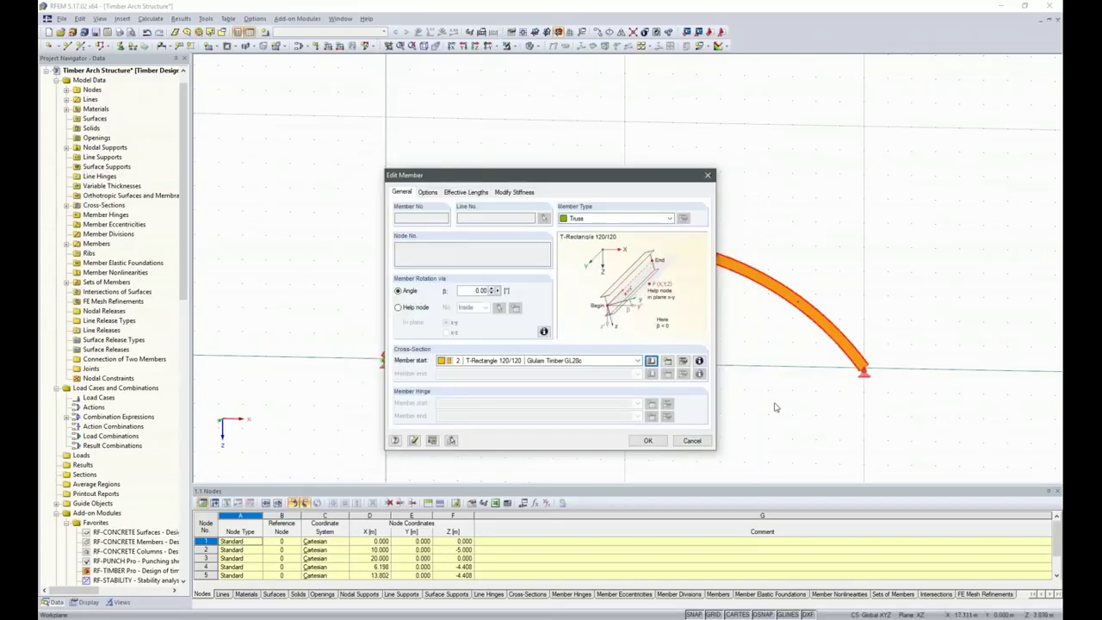
click(653, 440)
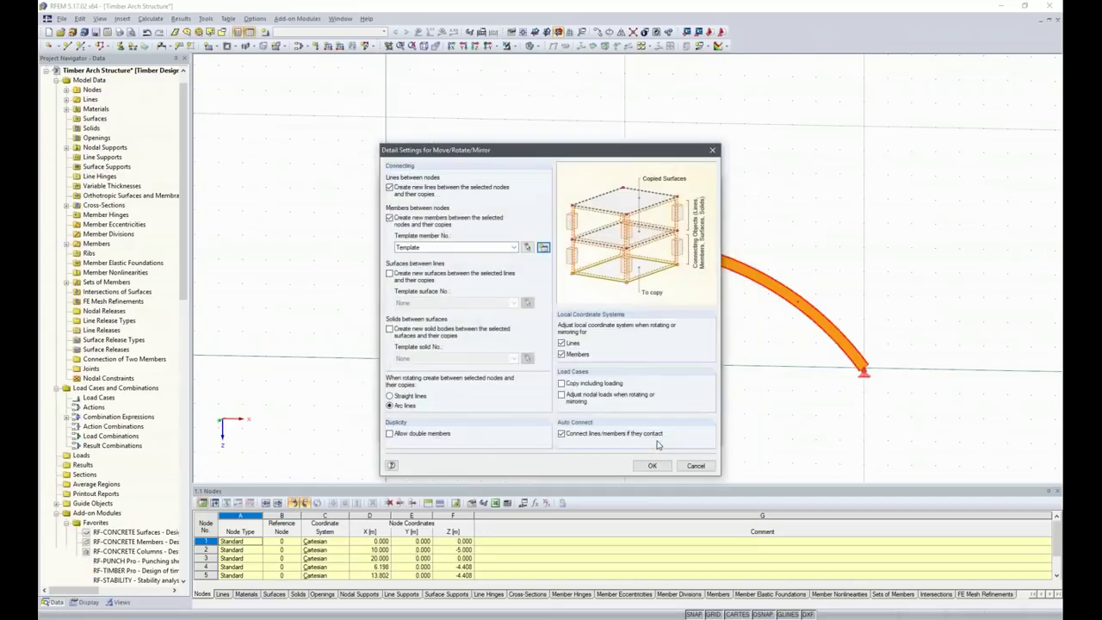
click(652, 465)
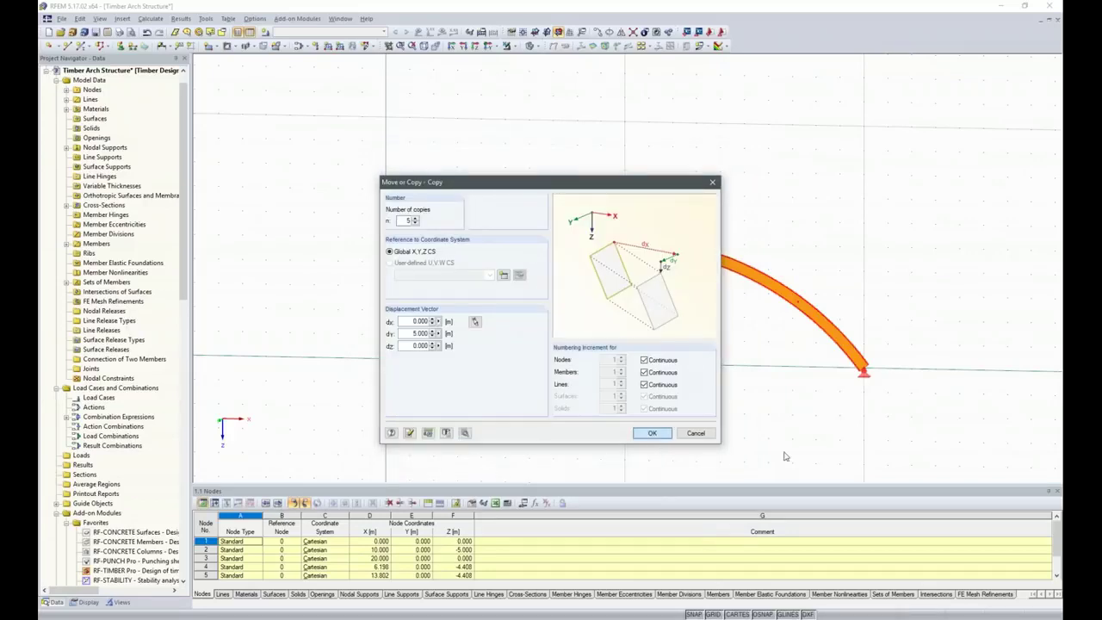
click(656, 436)
- From a side view, window-select all connecting members along the base supports and delete them
ctrl+middle_drag(741, 345, 763, 442)
drag(762, 441, 739, 380)
drag(663, 440, 654, 375)
drag(594, 420, 567, 372)
drag(496, 432, 476, 379)
drag(421, 424, 379, 379)
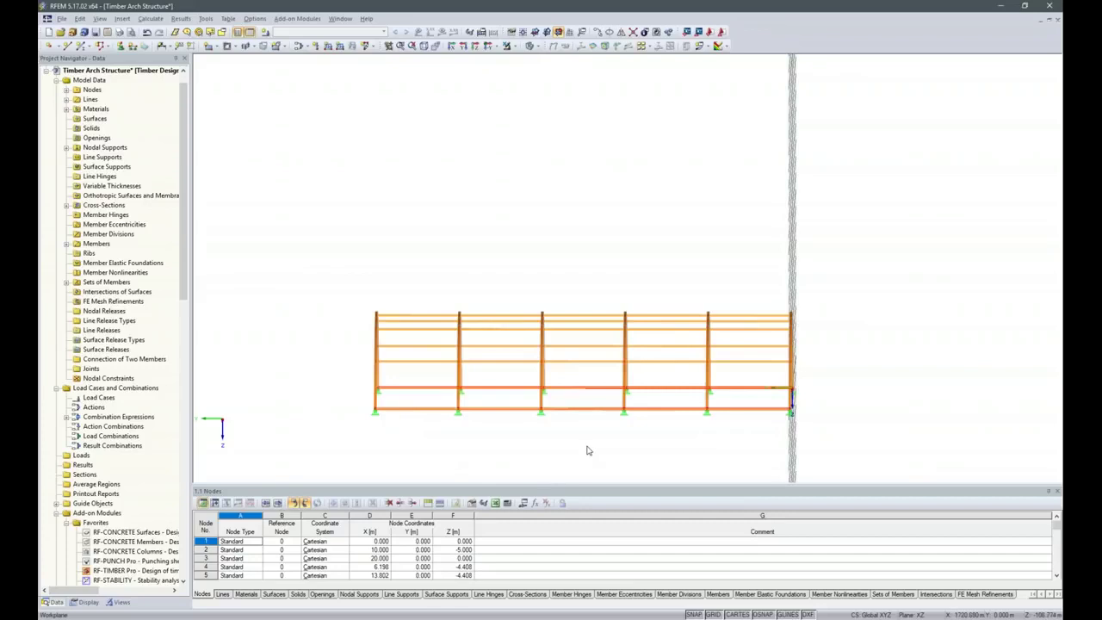
key(Delete)
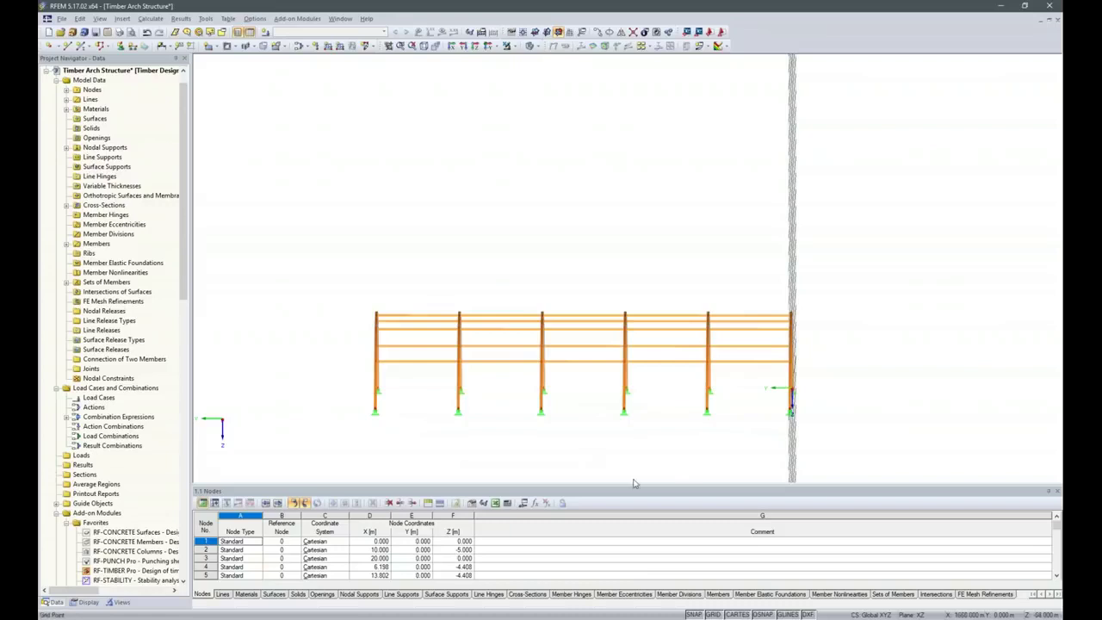
ctrl+middle_drag(855, 413, 674, 384)
scroll(695, 451, down, 2)
scroll(567, 351, up, 3)
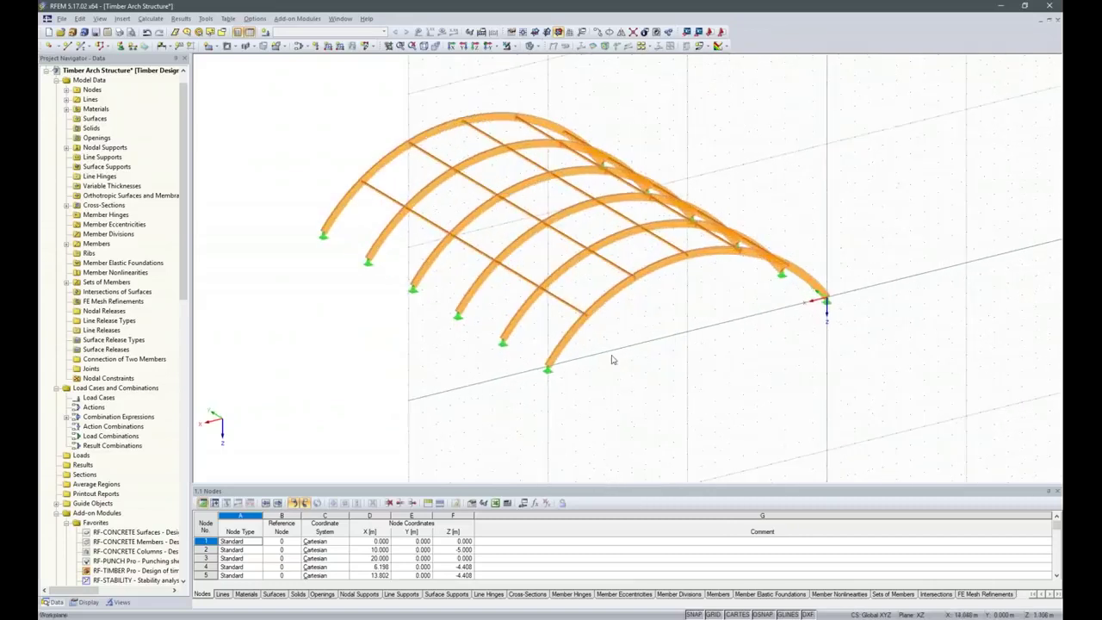
click(634, 33)
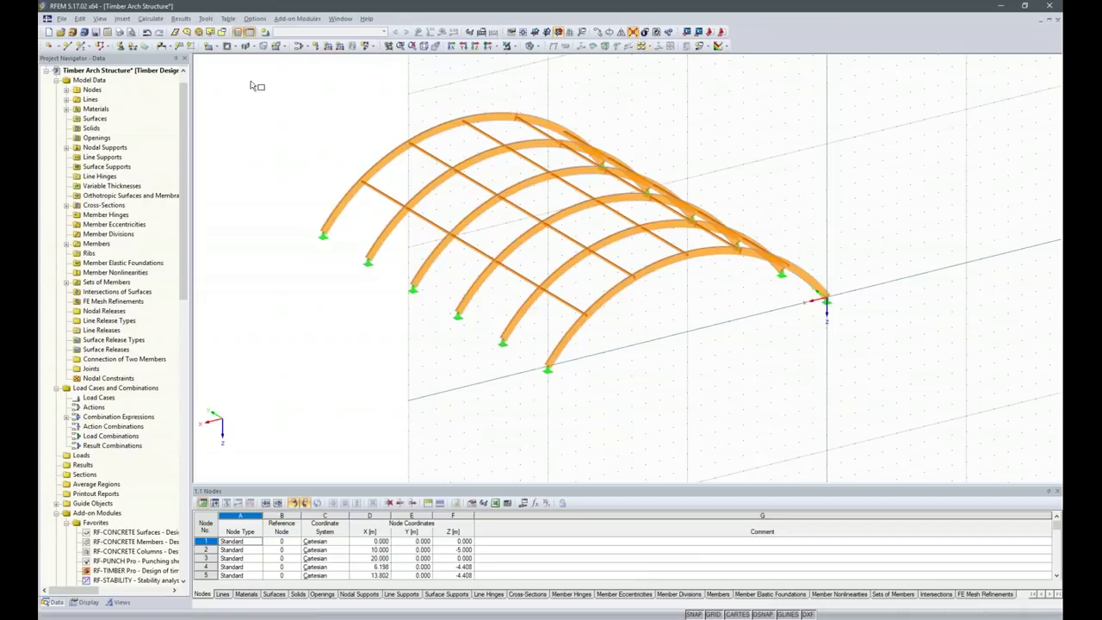
drag(255, 82, 911, 449)
ctrl+middle_drag(463, 390, 546, 323)
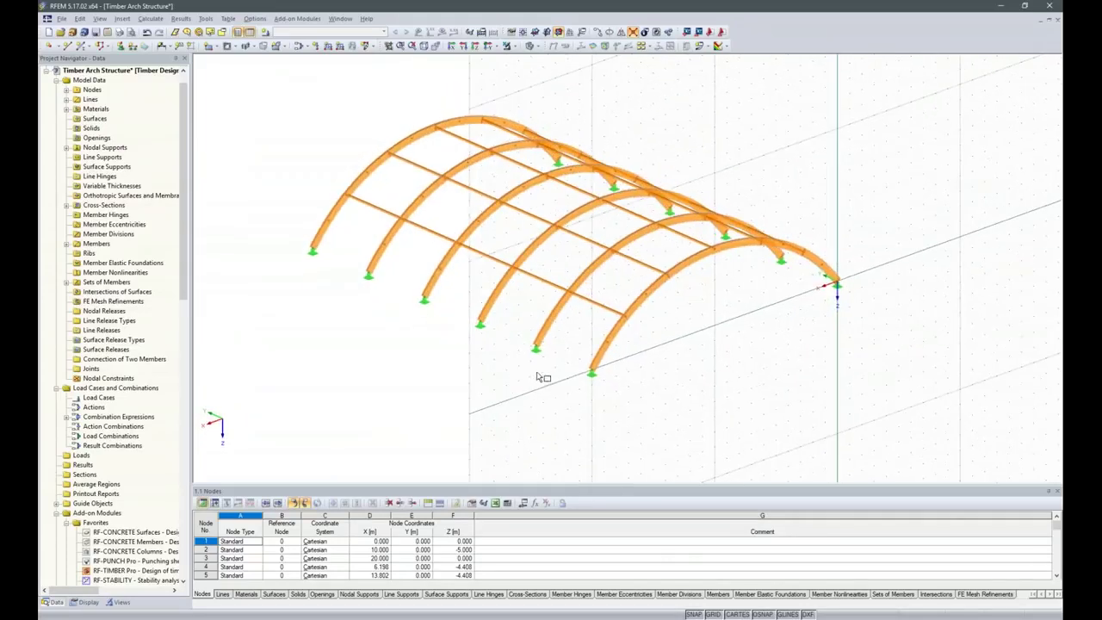
ctrl+middle_drag(536, 376, 760, 441)
drag(586, 100, 760, 453)
ctrl+middle_drag(927, 412, 761, 268)
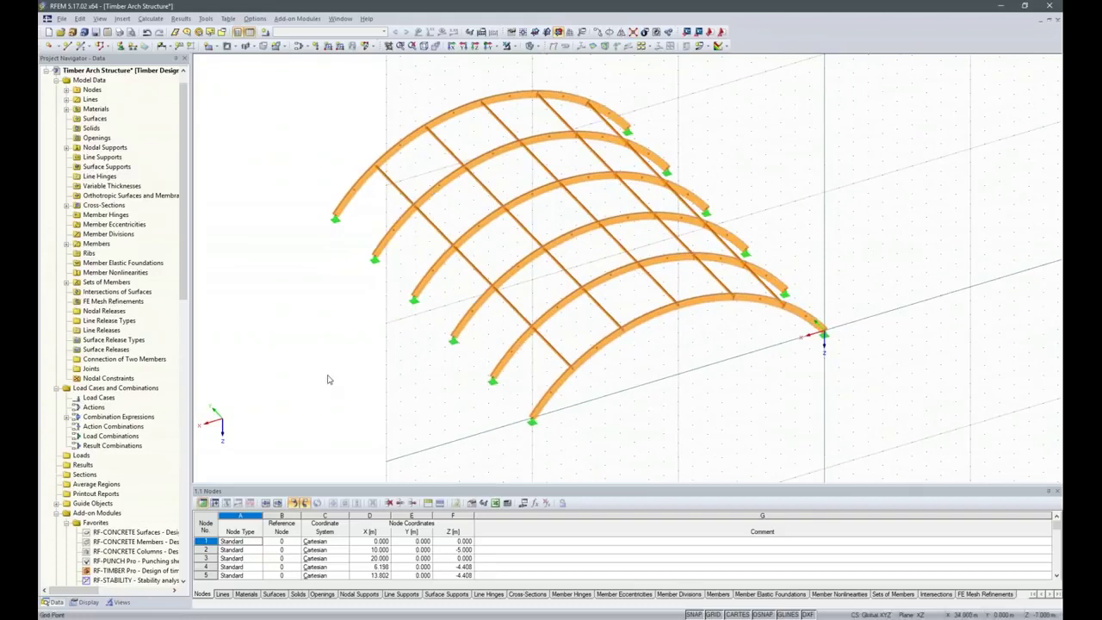
ctrl+middle_drag(627, 456, 738, 423)
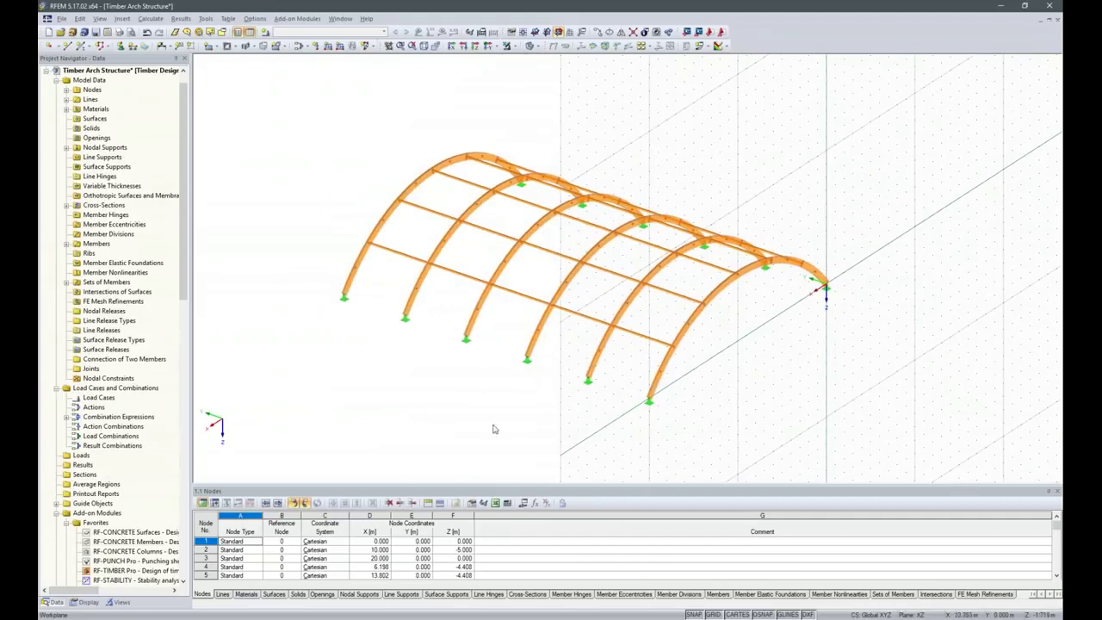
- From a side elevation, window-select the straight longitudinal beams in each bay between the arches
scroll(375, 258, up, 5)
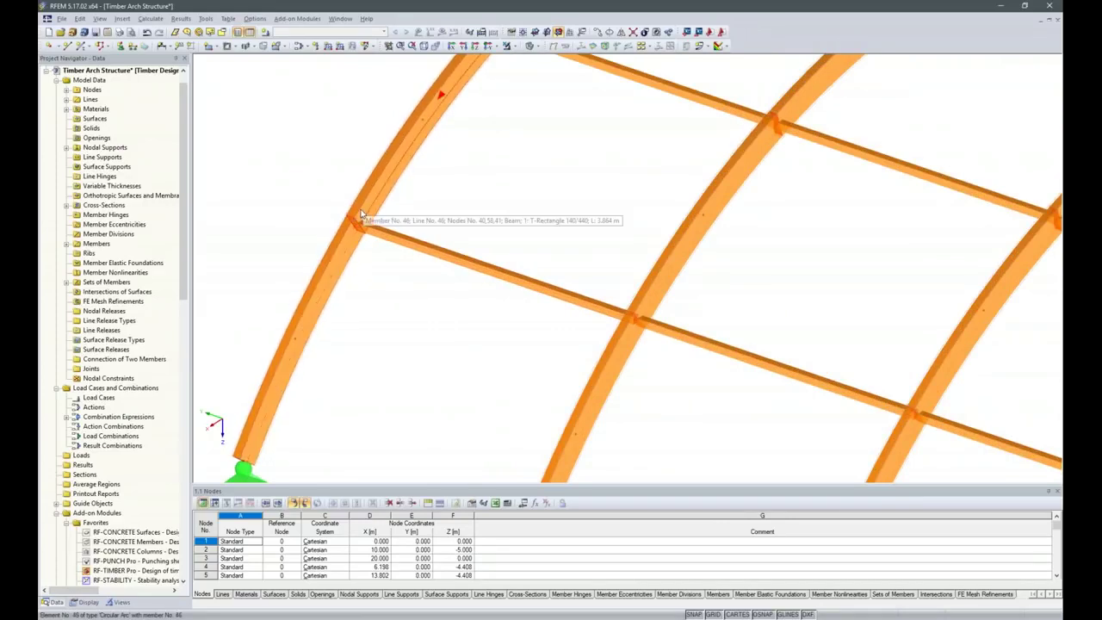
scroll(419, 301, down, 3)
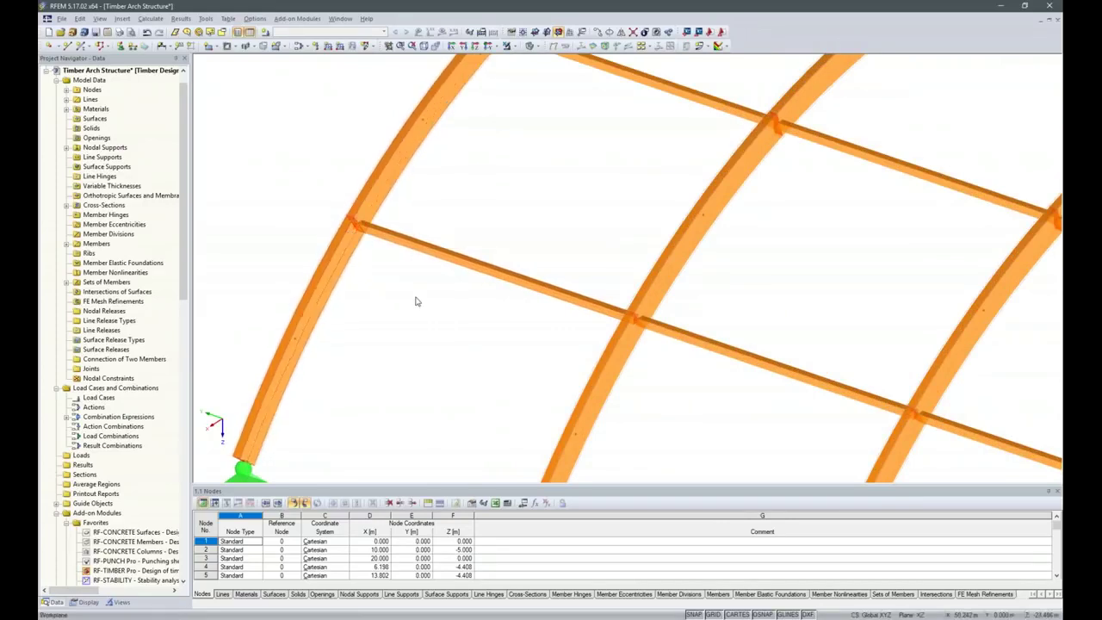
ctrl+middle_drag(419, 301, 528, 271)
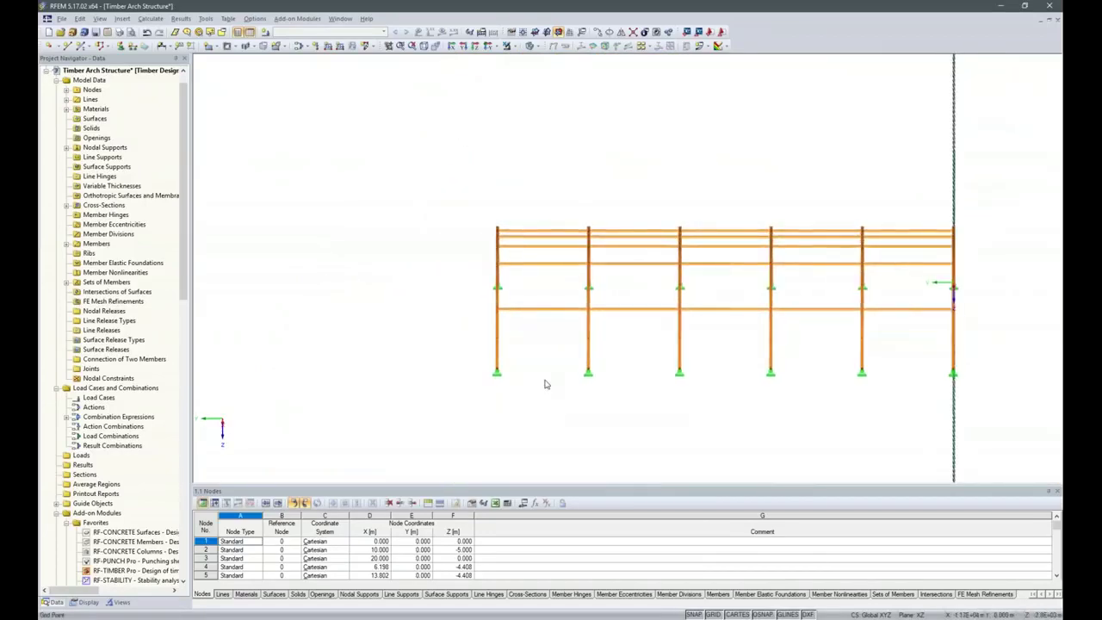
drag(547, 366, 521, 222)
drag(663, 364, 618, 191)
drag(754, 353, 708, 194)
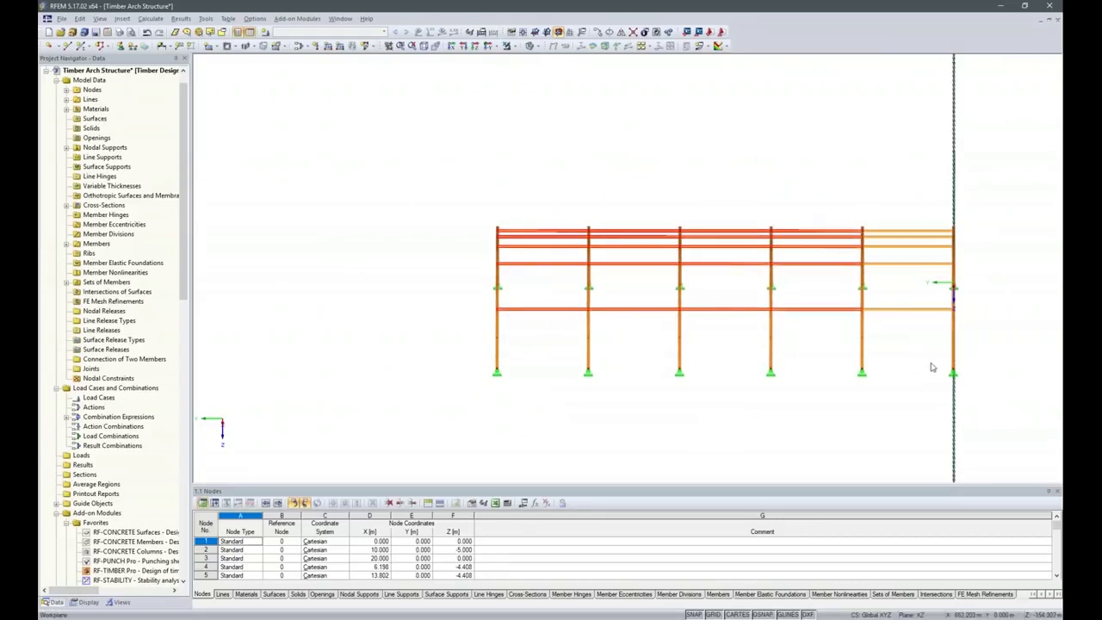
drag(935, 364, 894, 215)
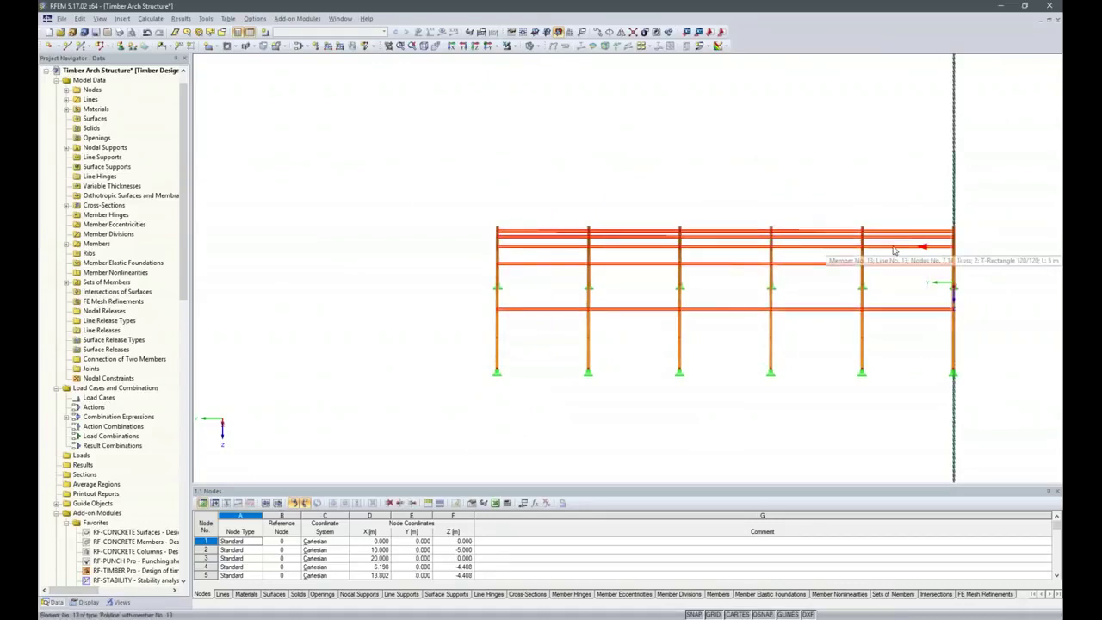
- Edit the selected truss members and set Member Rotation via Help node
right_click(894, 250)
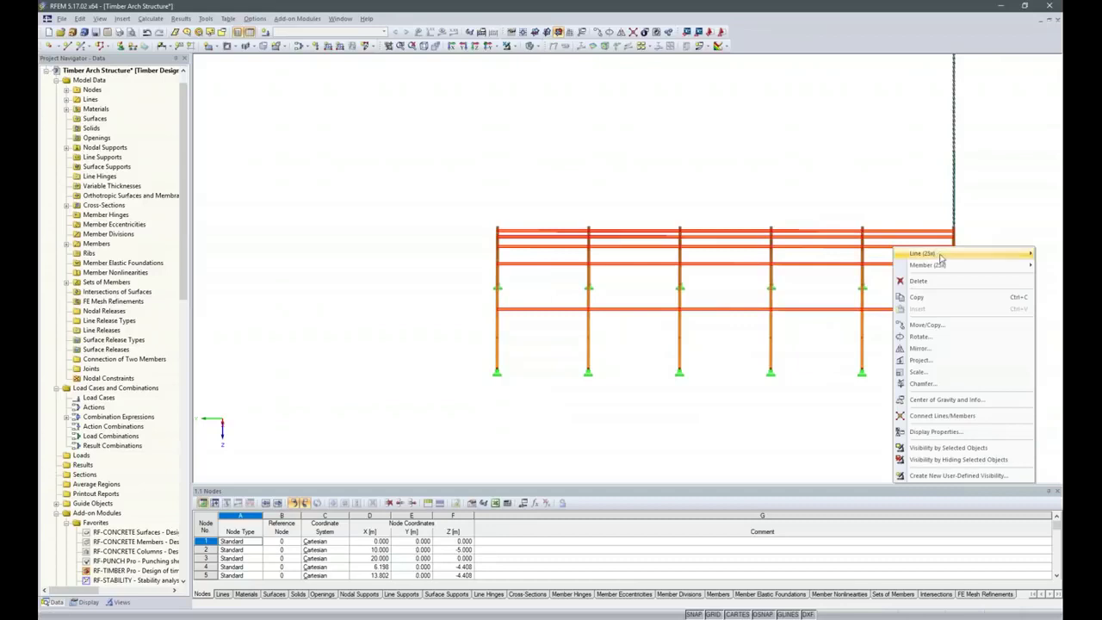
mouse_move(940, 265)
click(819, 273)
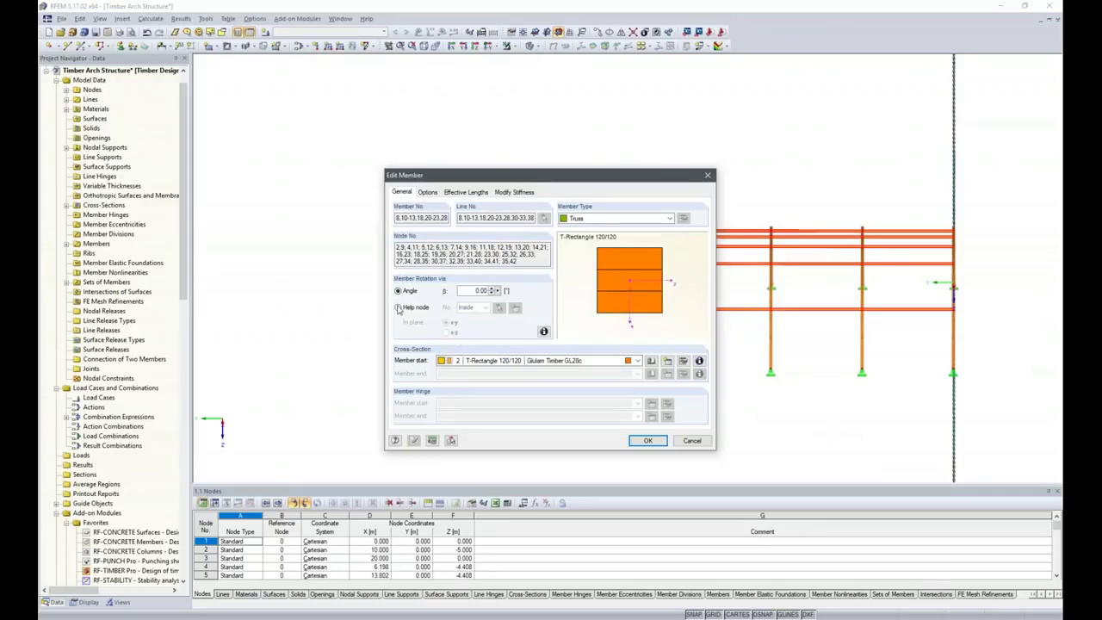
click(398, 308)
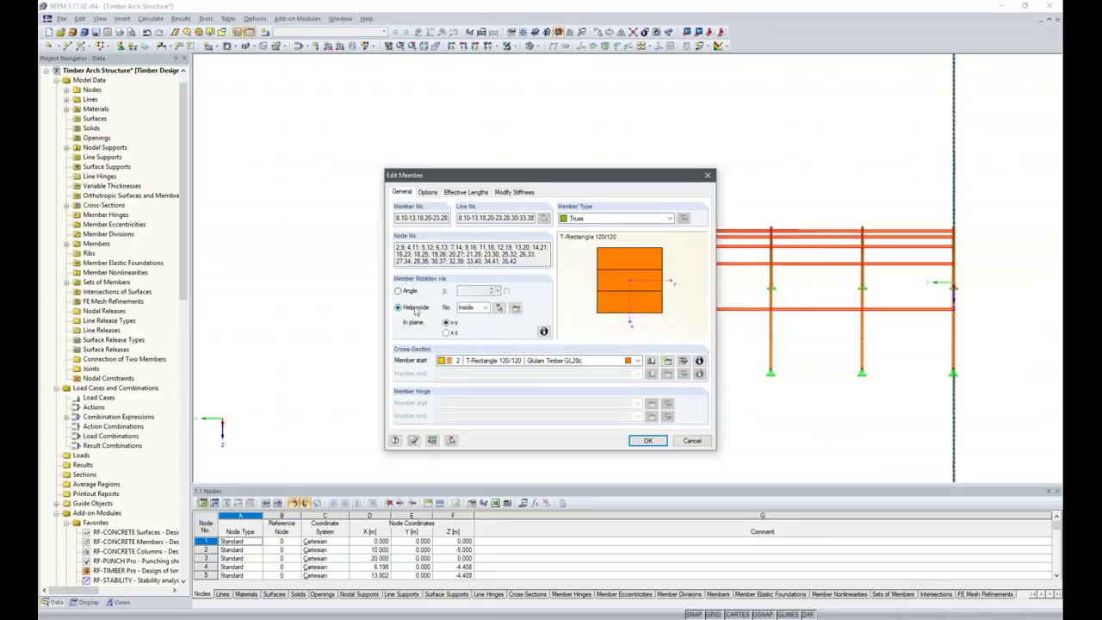
- Pick an arch's centre point (X 10, Y 25, Z 7.5) as new help node 77
click(515, 307)
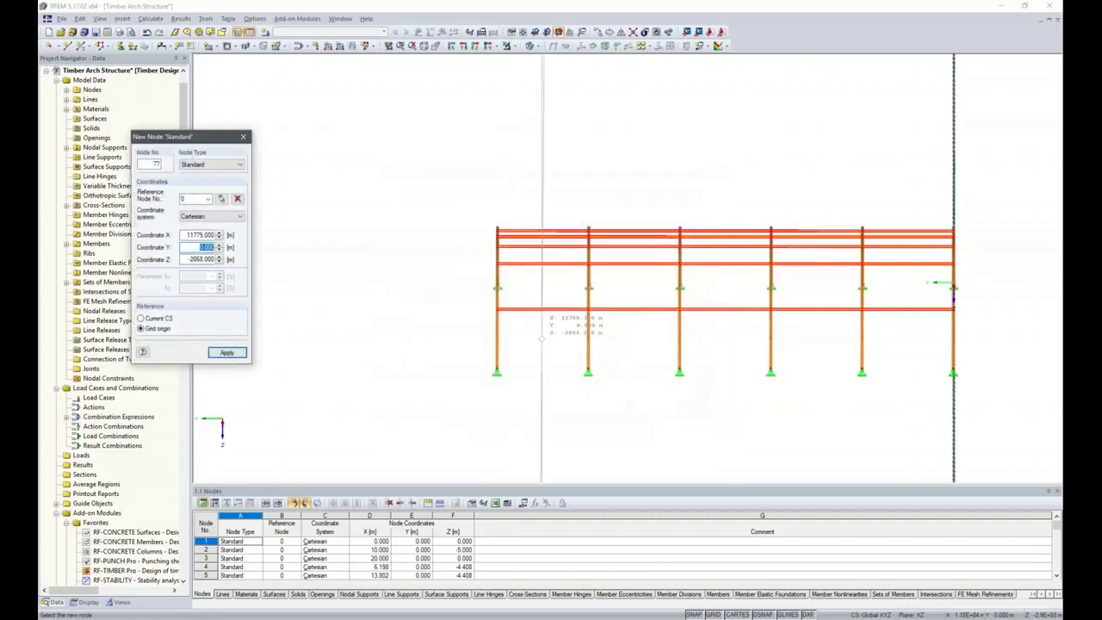
ctrl+middle_drag(607, 379, 498, 424)
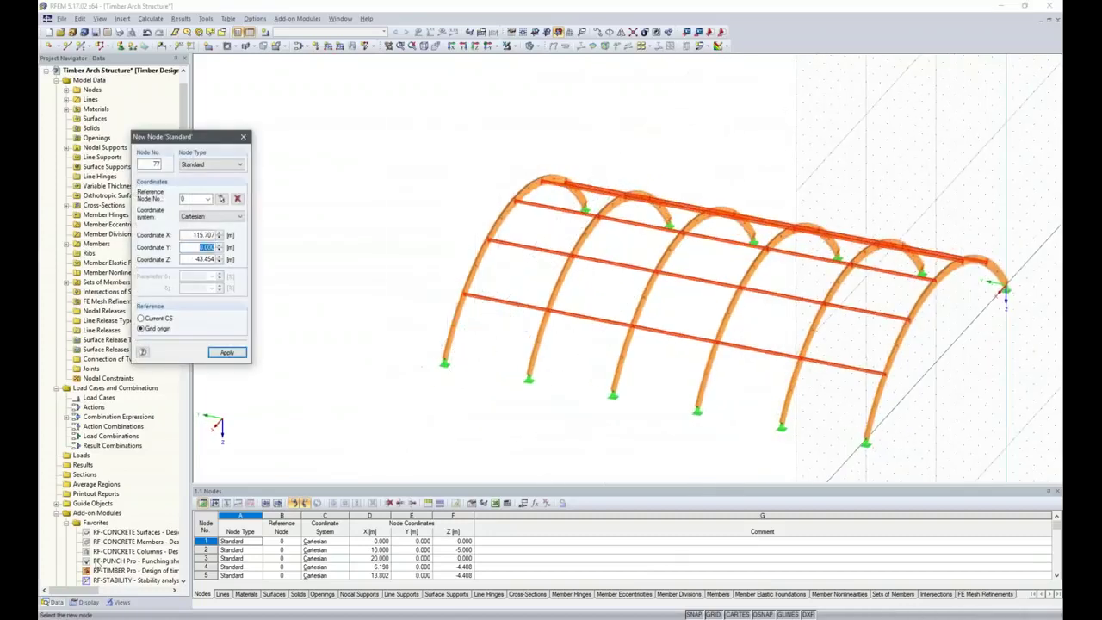
click(87, 602)
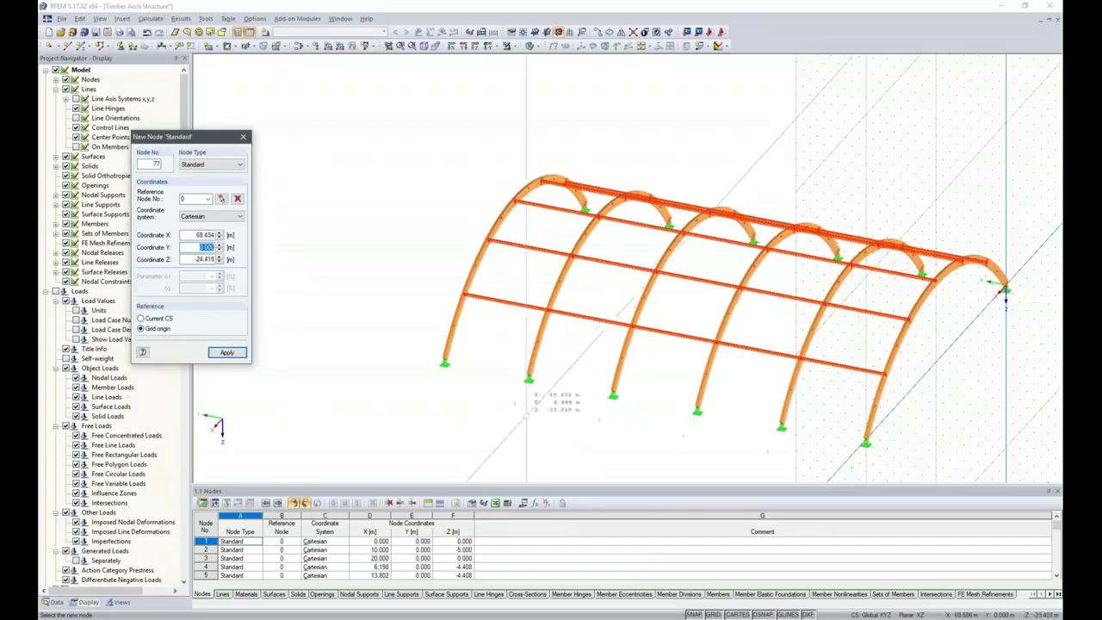
middle_drag(551, 422, 510, 406)
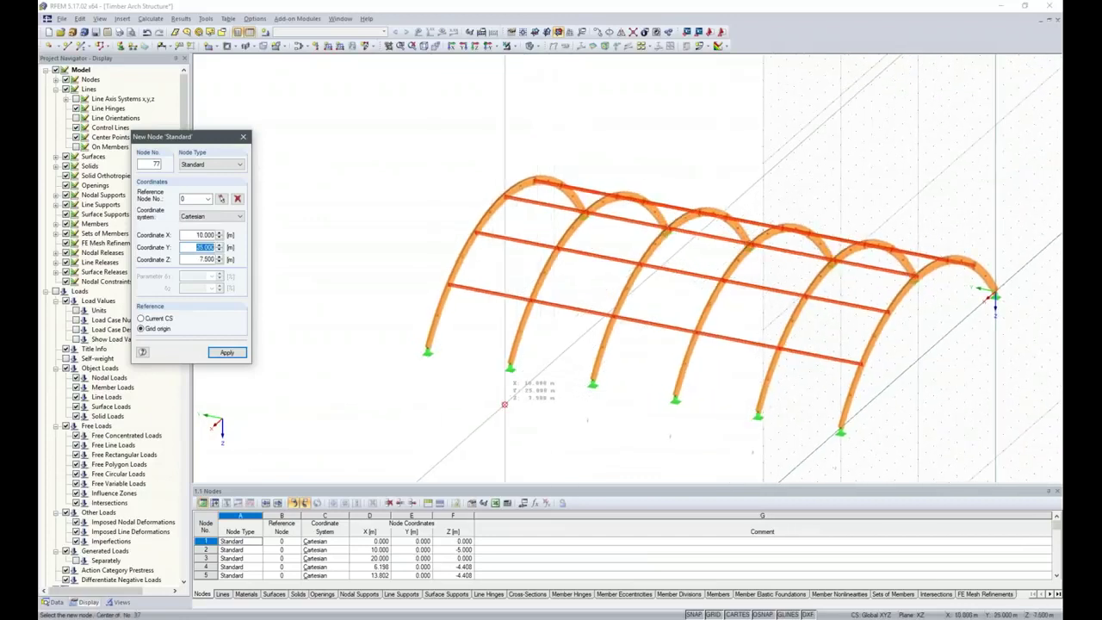
key(Escape)
double_click(505, 404)
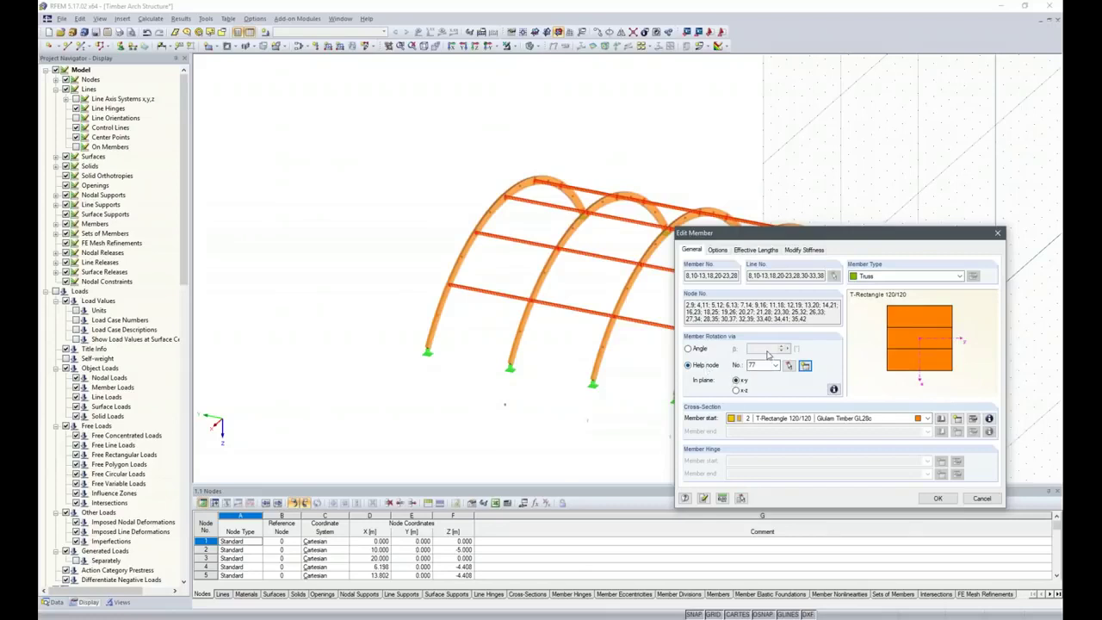
- Keep help node 77 and switch the rotation plane to x-z, checking the info diagram
double_click(751, 366)
click(735, 391)
click(834, 390)
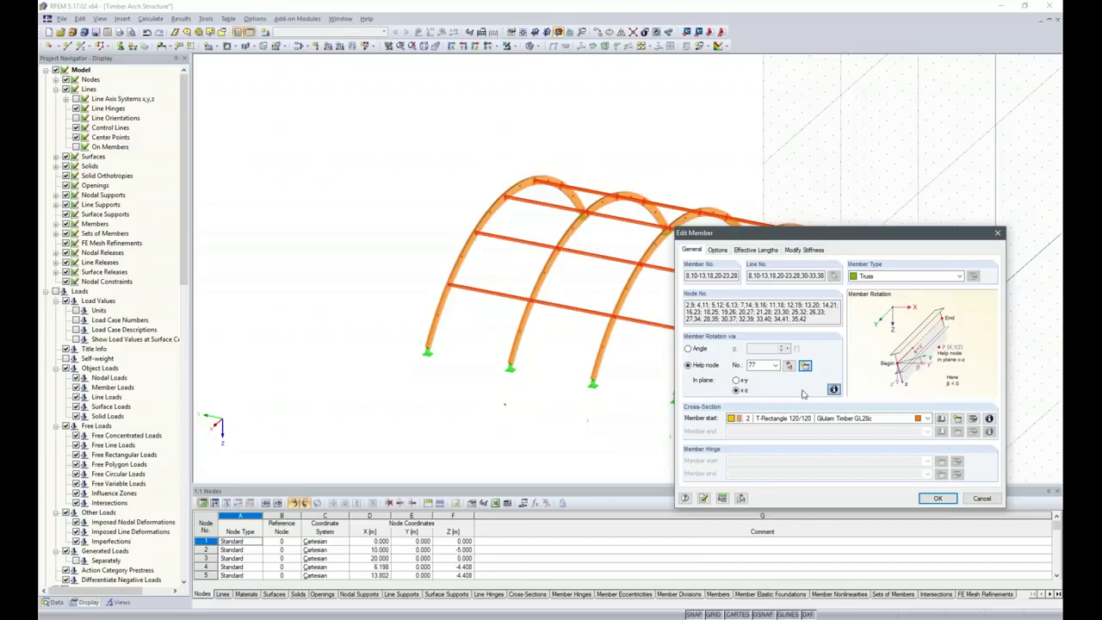
- Apply the help-node rotation and zoom in to confirm the beams now tilt with the arch
click(937, 497)
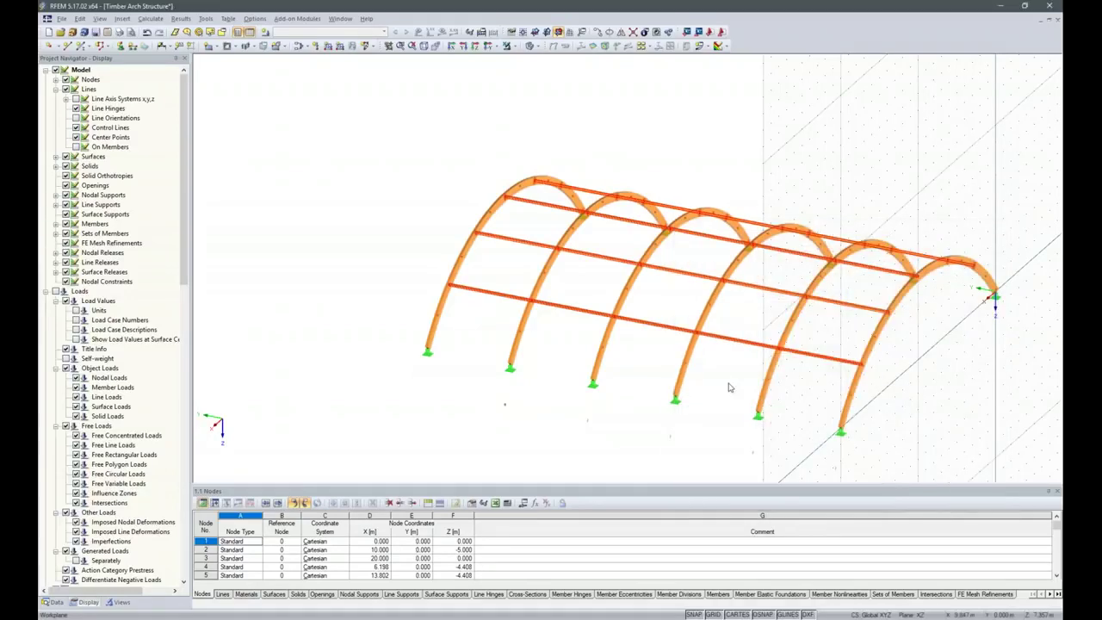
scroll(450, 280, up, 8)
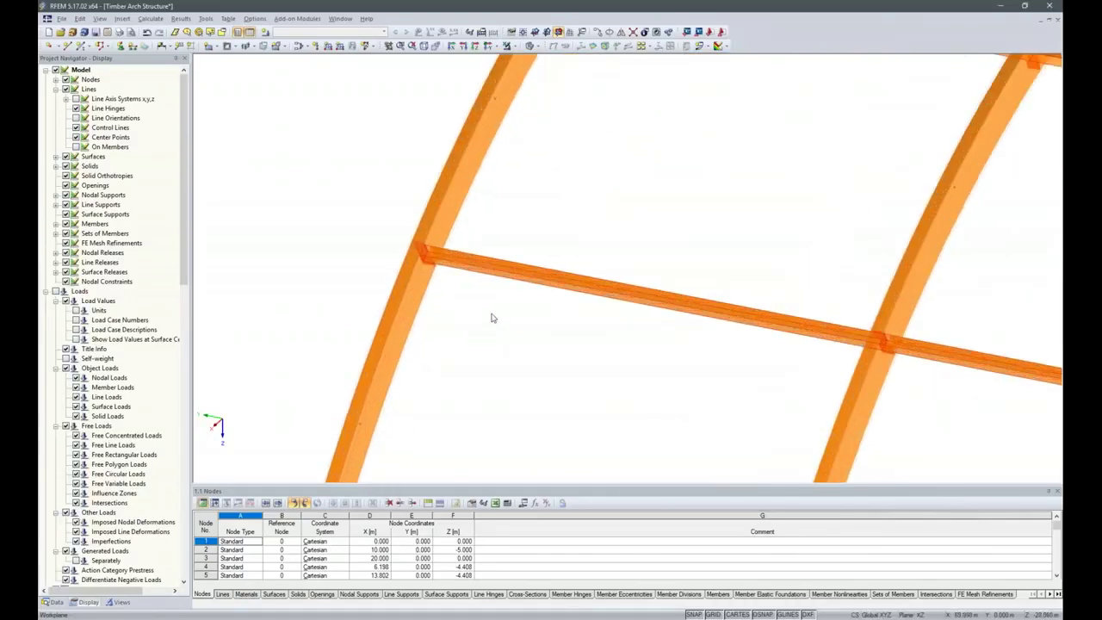
scroll(622, 206, down, 3)
scroll(606, 216, down, 3)
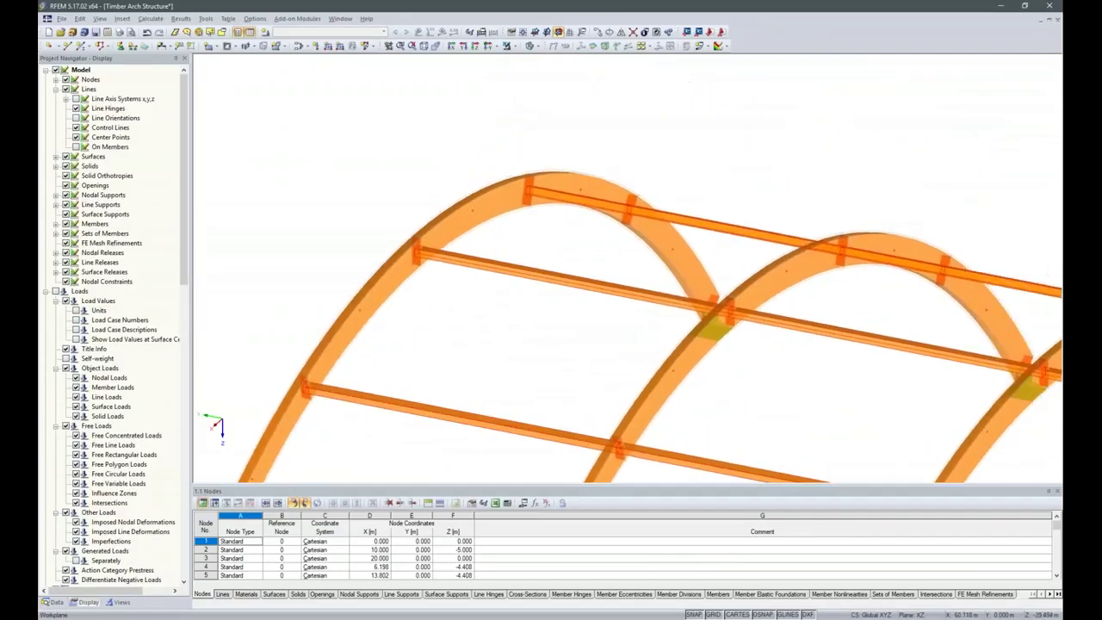
scroll(676, 209, down, 4)
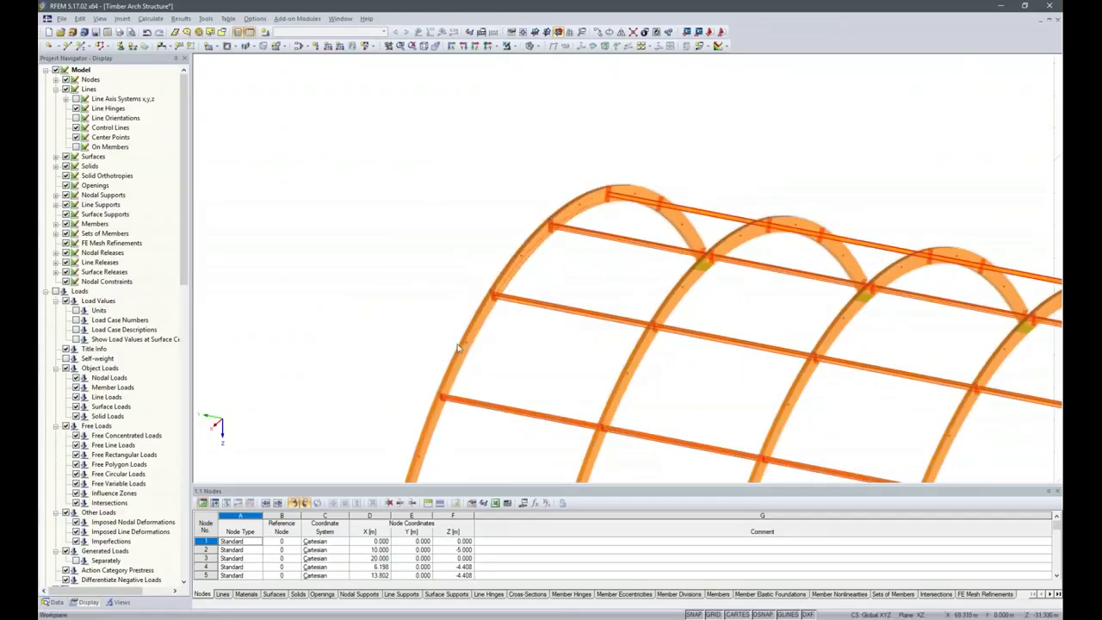
scroll(522, 210, down, 5)
ctrl+middle_drag(522, 210, 575, 393)
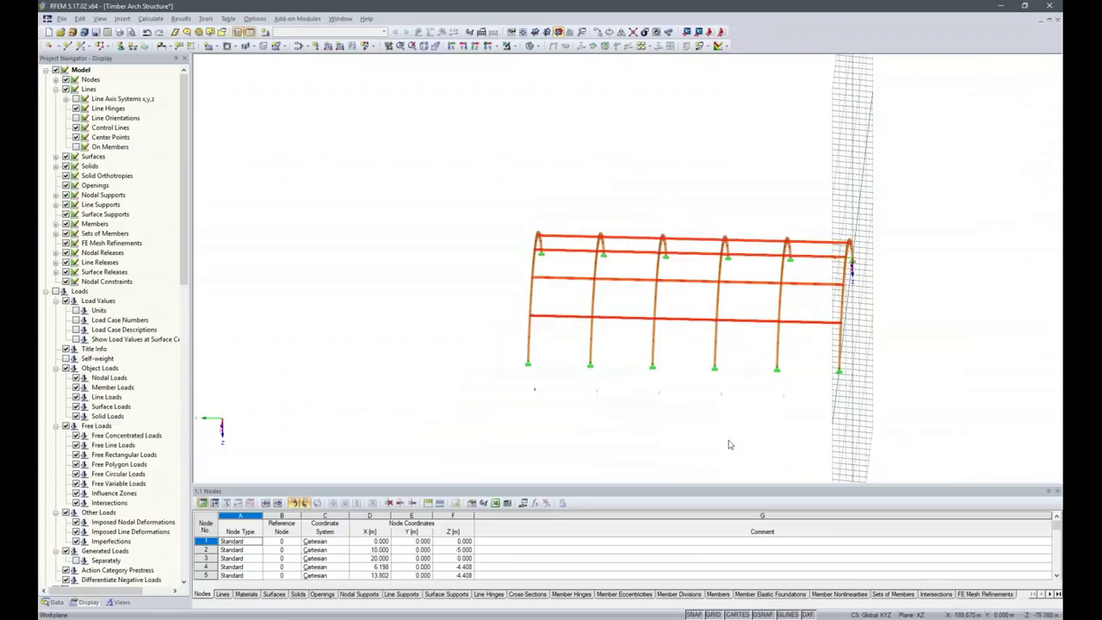
- From a tilted top view, switch the display model to Wireframe
ctrl+middle_drag(728, 443, 572, 327)
ctrl+right_drag(572, 327, 930, 185)
click(478, 47)
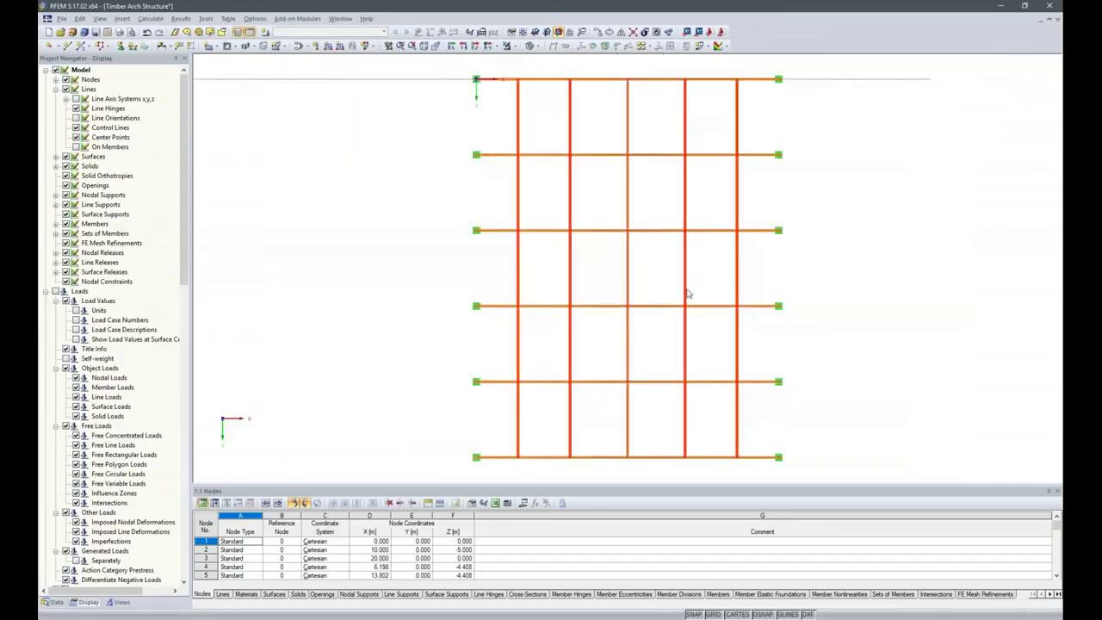
ctrl+middle_drag(803, 361, 770, 315)
scroll(511, 164, up, 3)
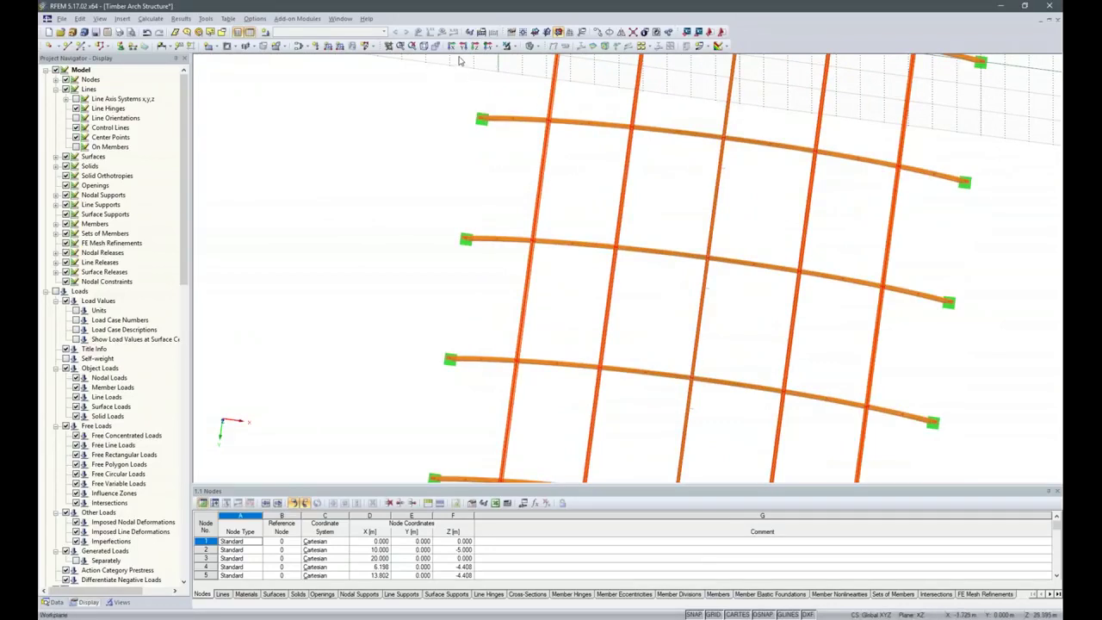
click(535, 47)
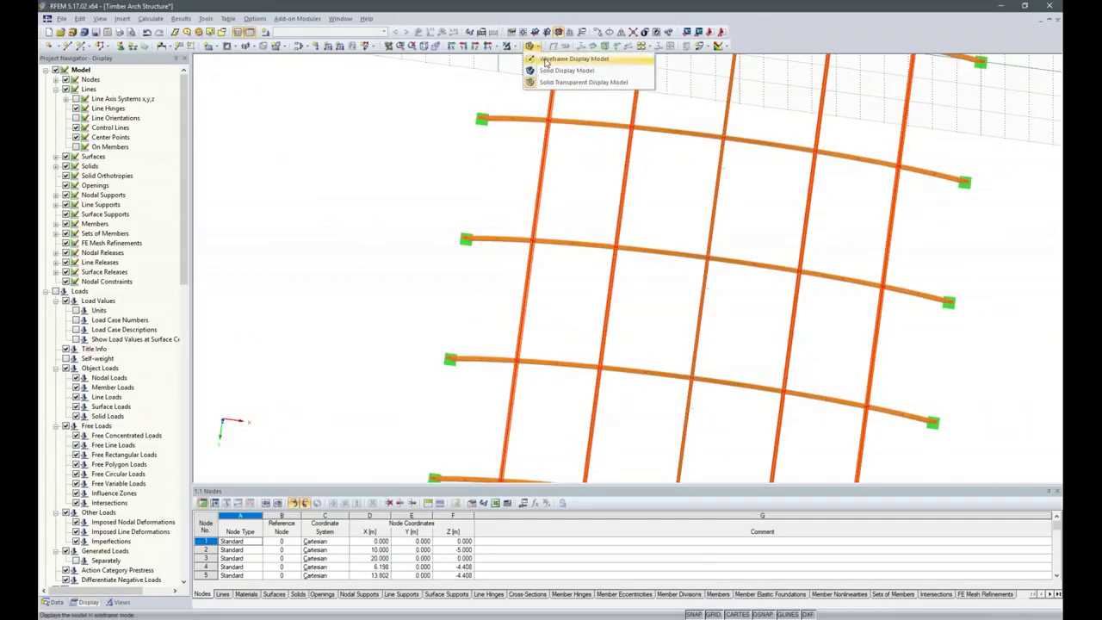
click(555, 60)
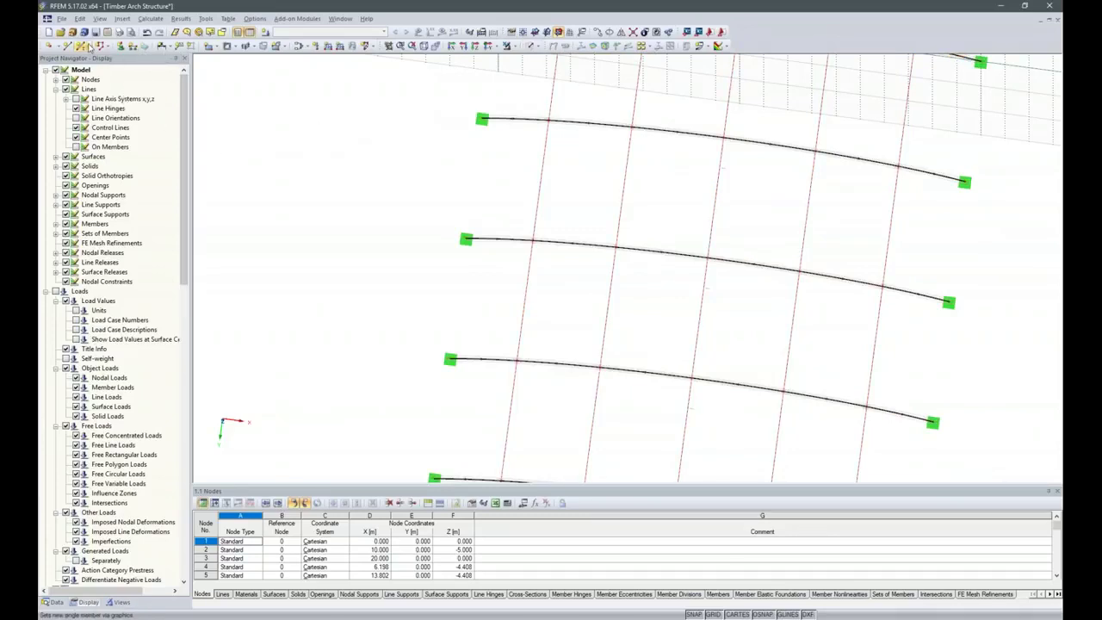
- Define new Tension member 61 with an RD 16 round-bar section in Steel S 235
click(83, 47)
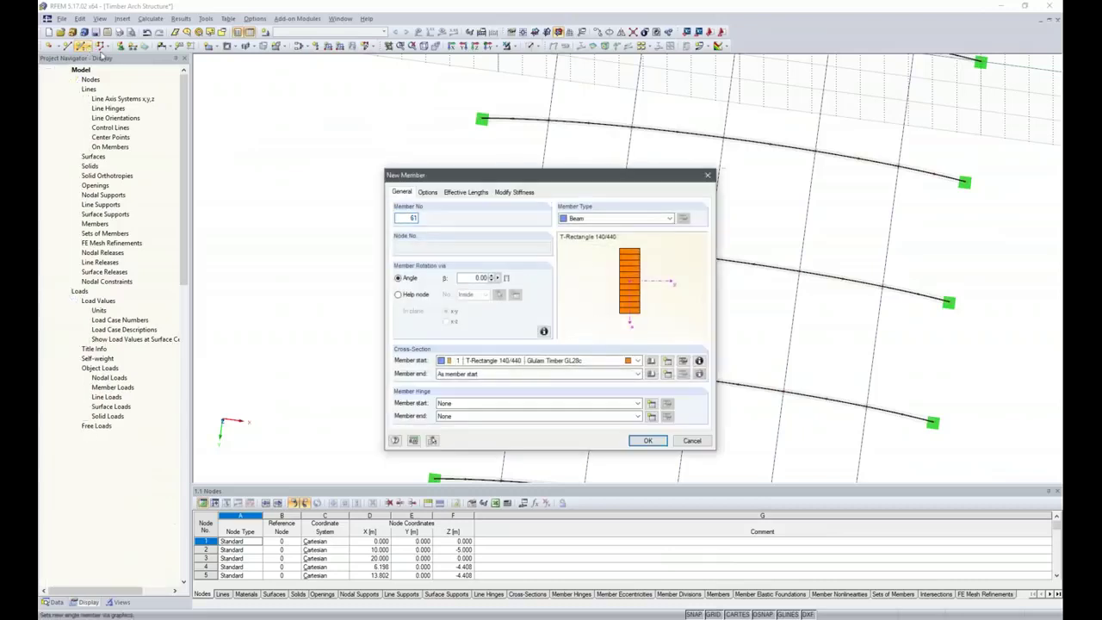
click(670, 219)
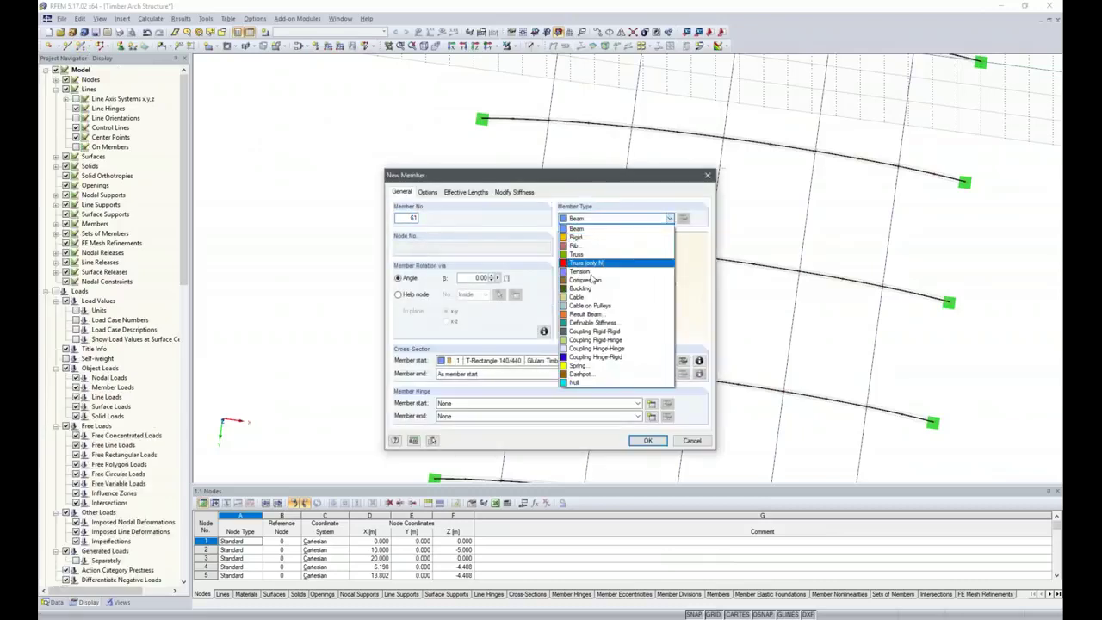
click(603, 263)
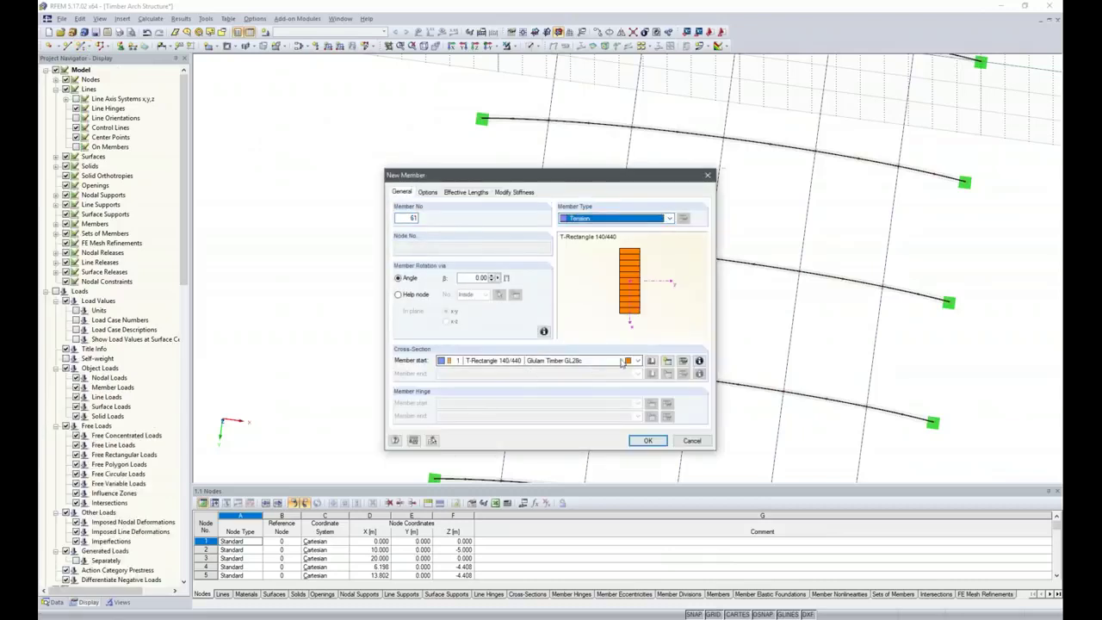
click(651, 361)
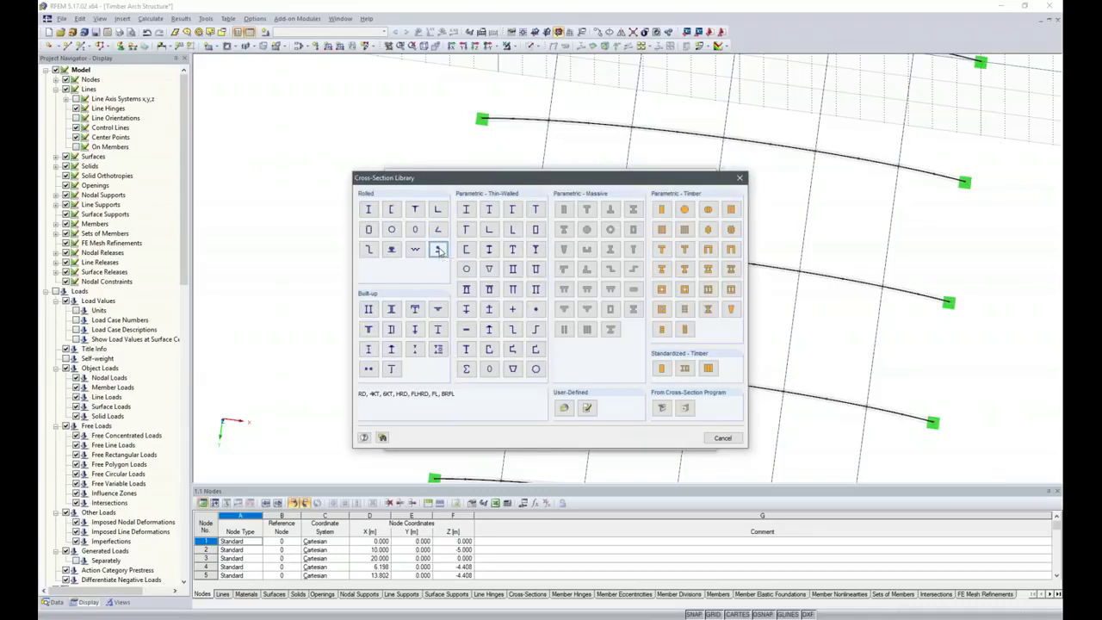
key(Escape)
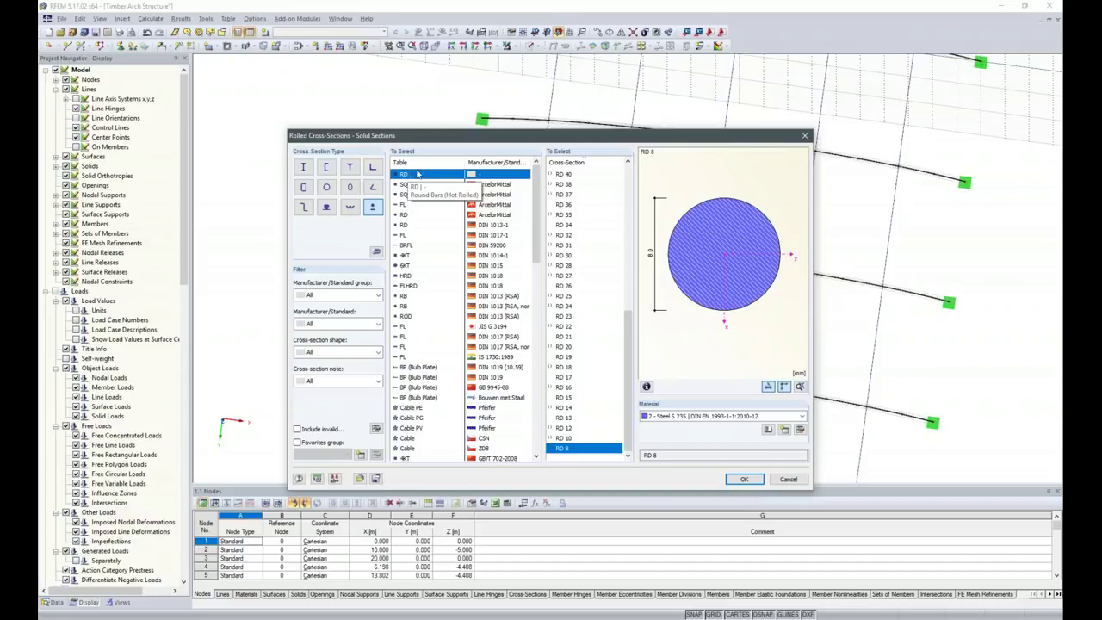
click(563, 388)
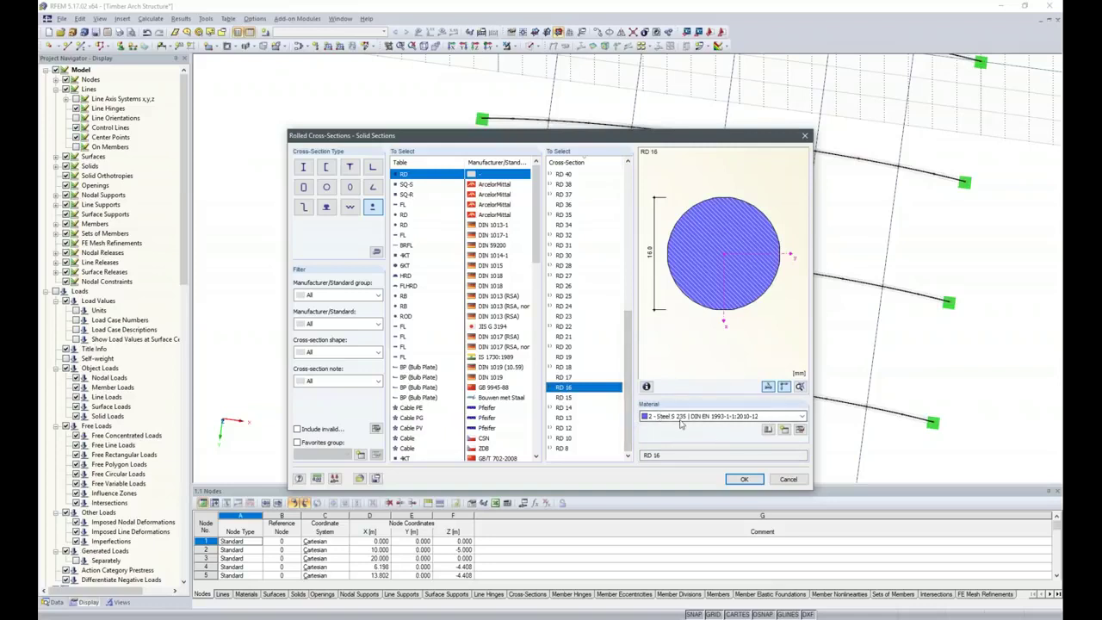
click(744, 479)
click(648, 440)
- Draw the first RD 16 diagonal braces between arch nodes in the roof bay
scroll(556, 276, down, 1)
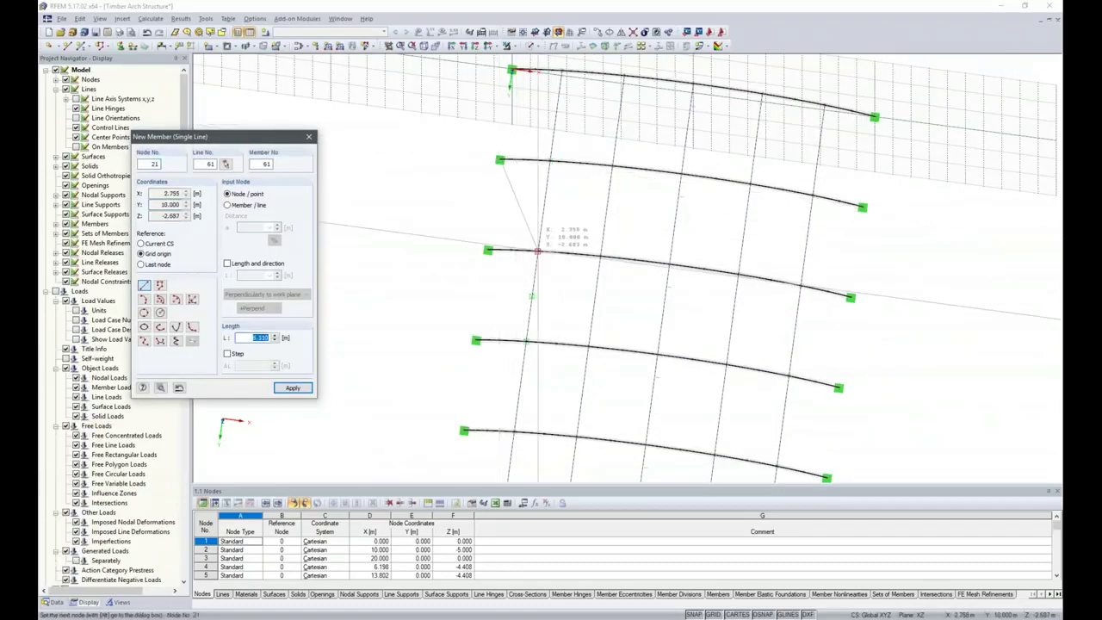
click(500, 159)
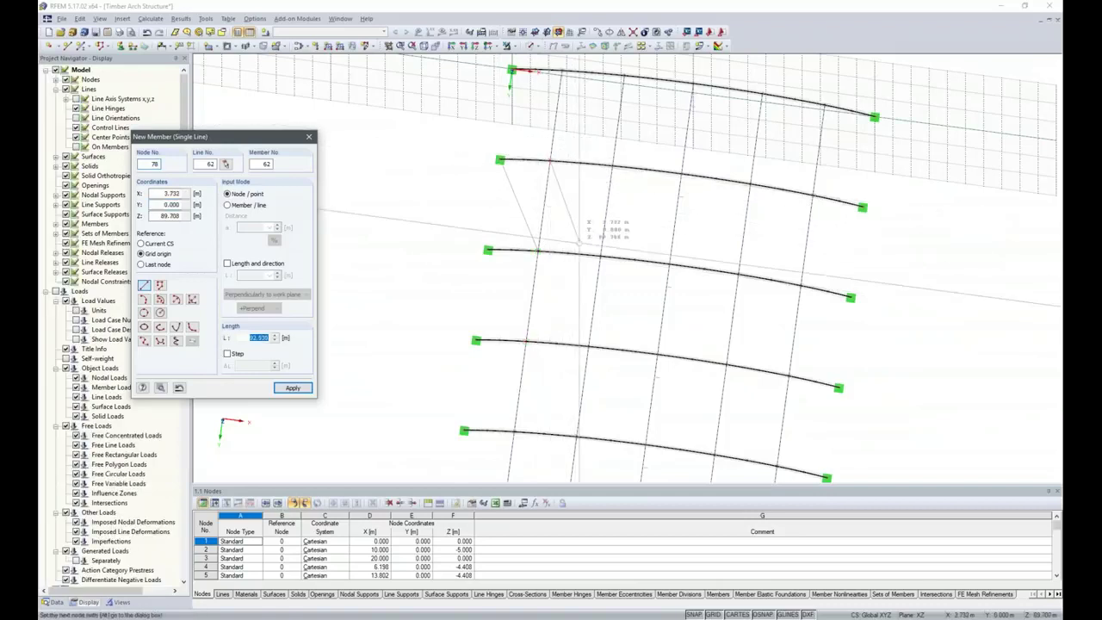
click(601, 254)
click(611, 165)
click(681, 172)
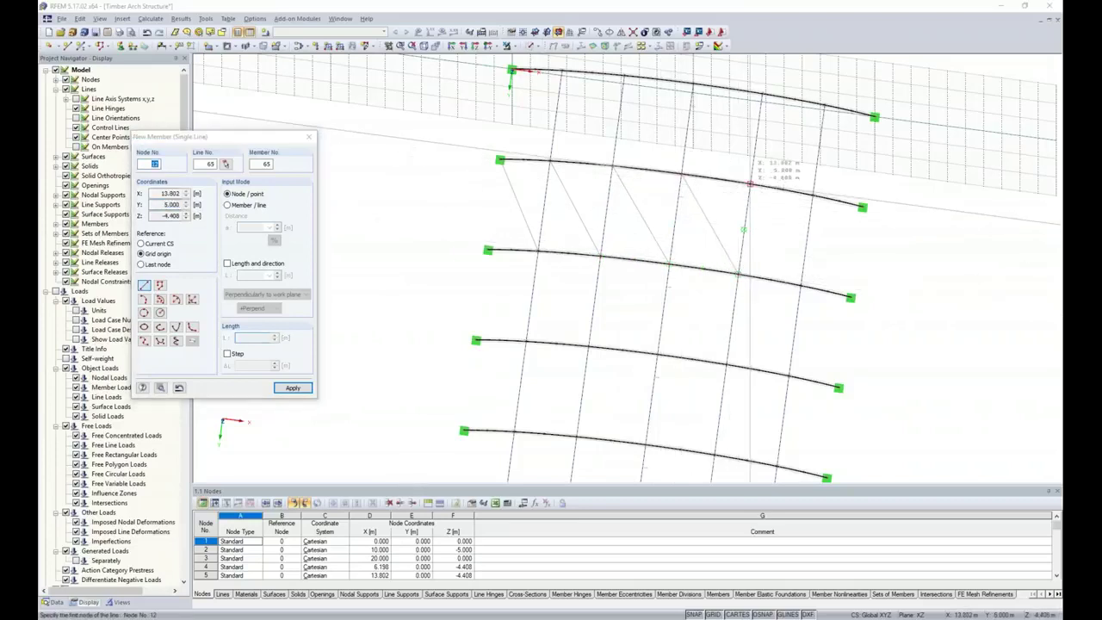
click(812, 197)
click(863, 207)
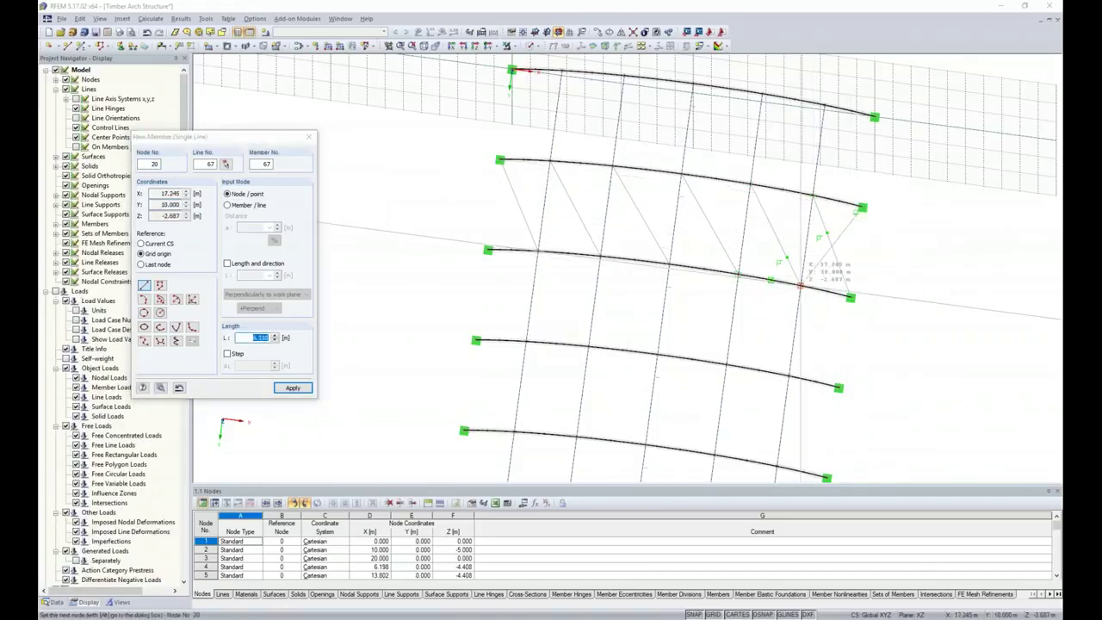
click(812, 197)
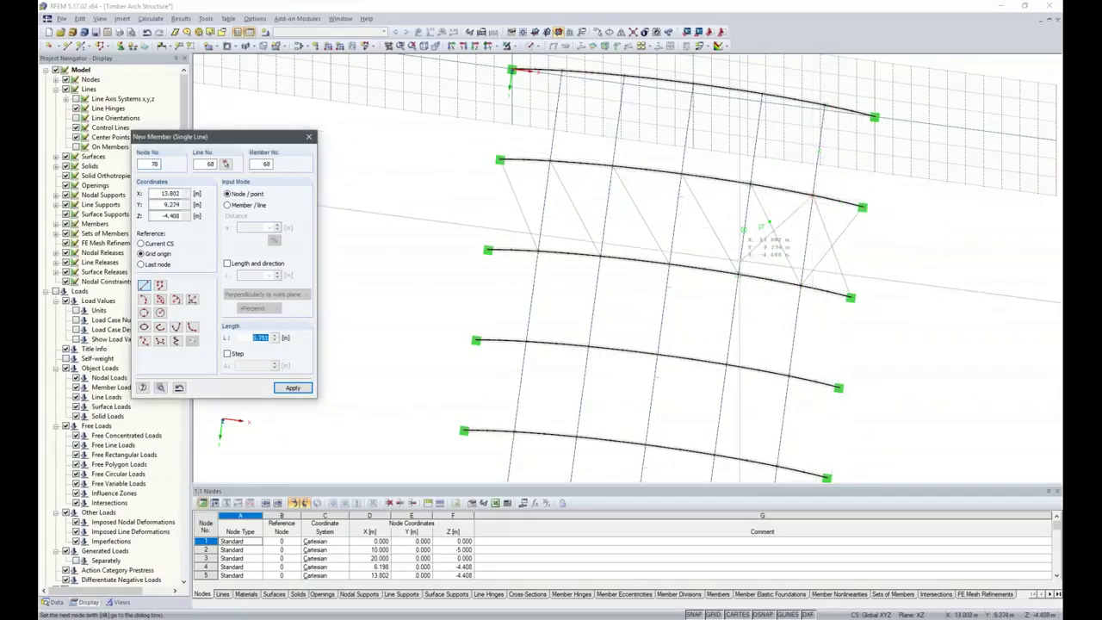
click(738, 273)
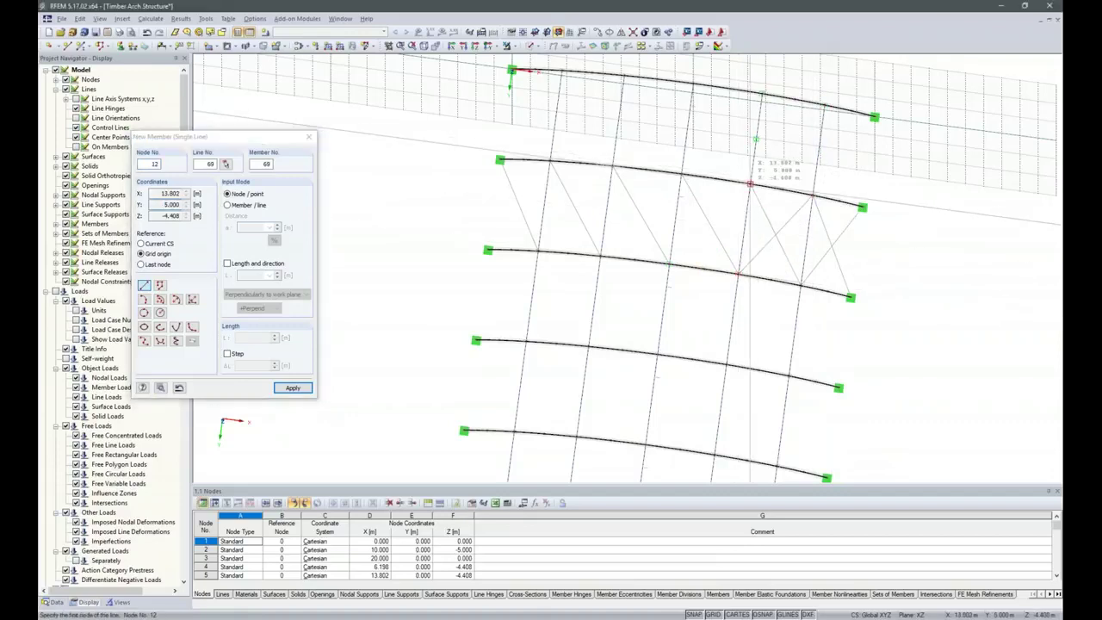
- Add the remaining crossing diagonals to complete the X-bracing, then orbit to see the whole hall
click(669, 262)
click(612, 165)
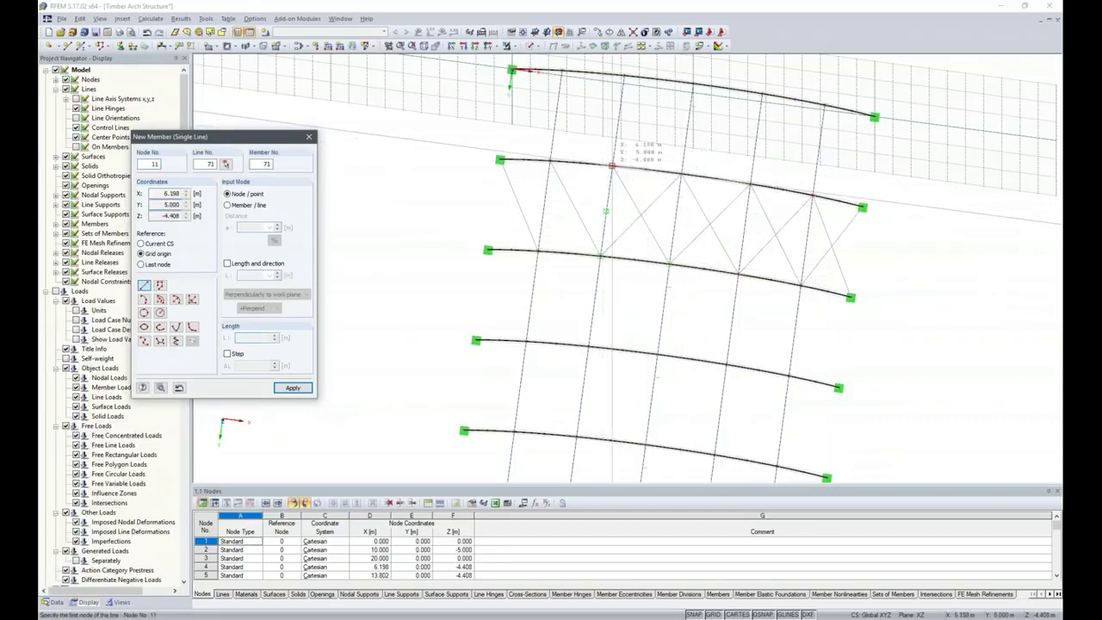
click(537, 249)
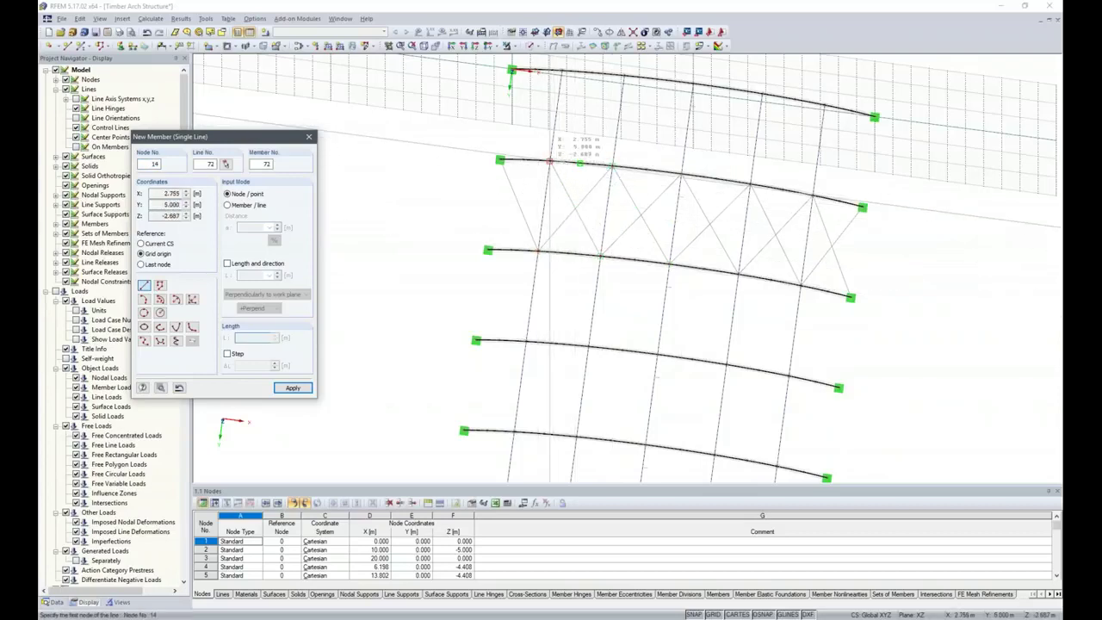
click(549, 161)
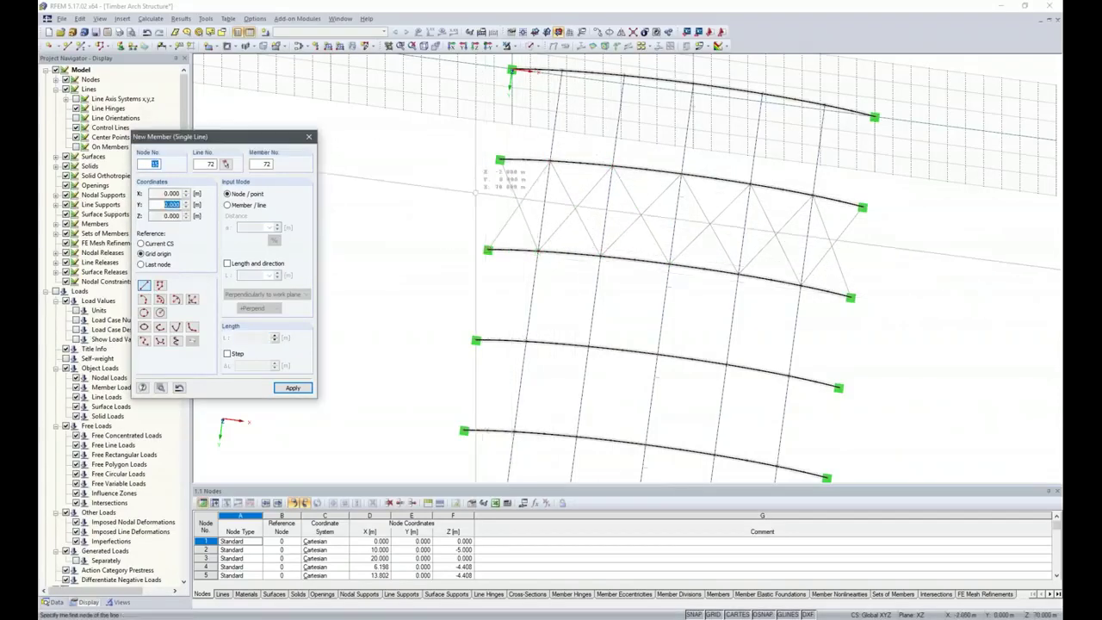
key(Escape)
ctrl+middle_drag(407, 272, 810, 302)
ctrl+middle_drag(900, 401, 977, 278)
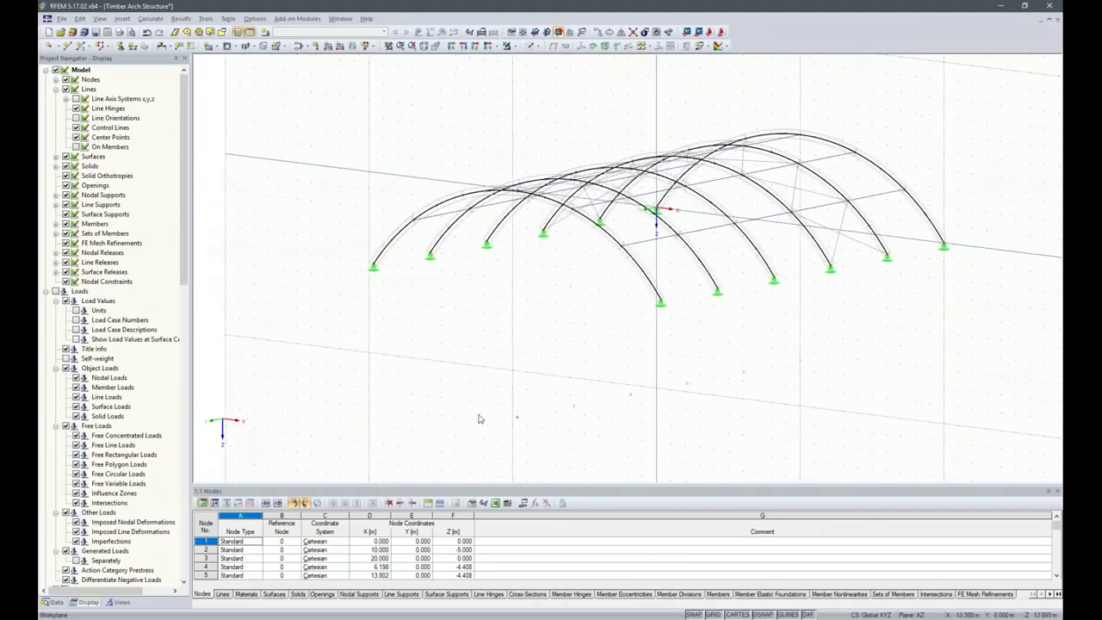
- Switch the display model to Solid Transparent
ctrl+middle_drag(925, 376, 637, 387)
click(533, 46)
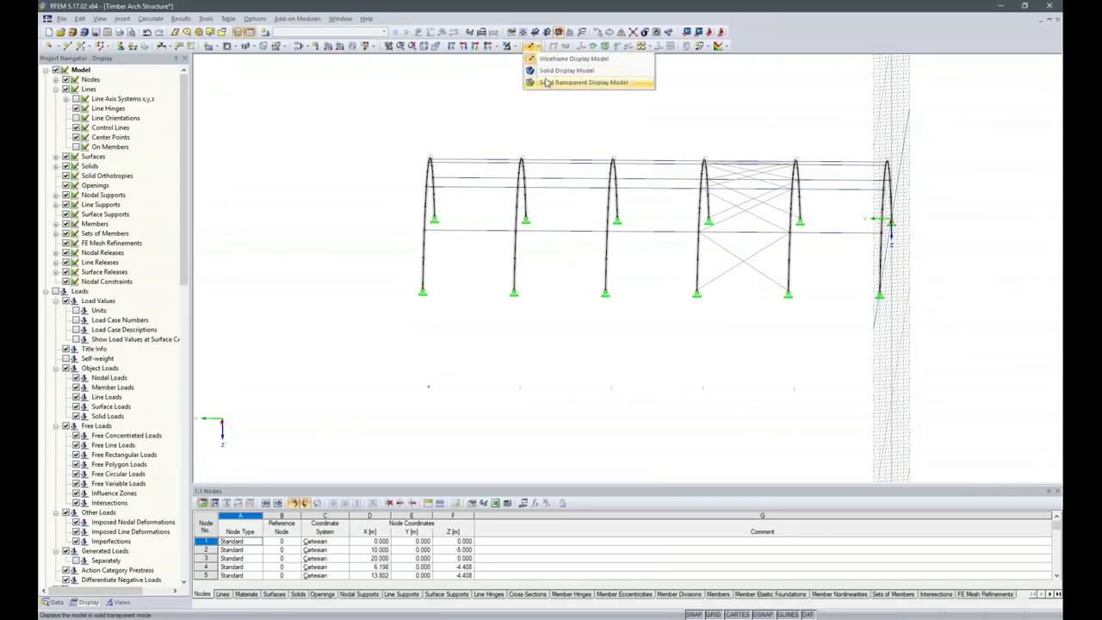
click(573, 84)
- Show only the right-end arch in visibility mode, viewed face-on from reverse Y-direction
ctrl+middle_drag(820, 388, 834, 349)
drag(861, 95, 952, 344)
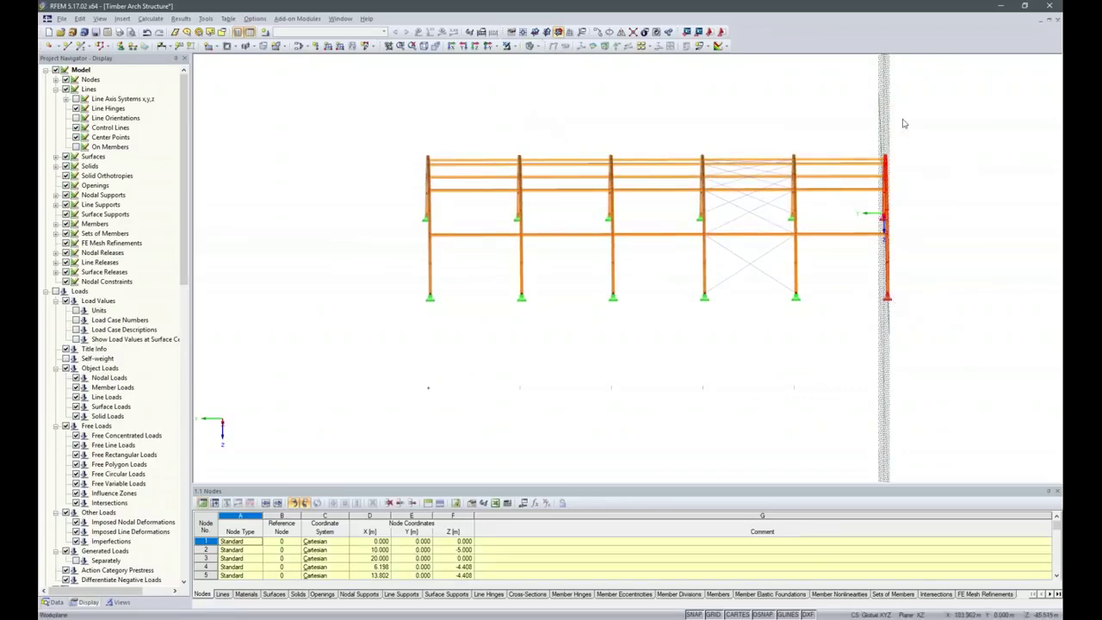
click(517, 49)
click(520, 54)
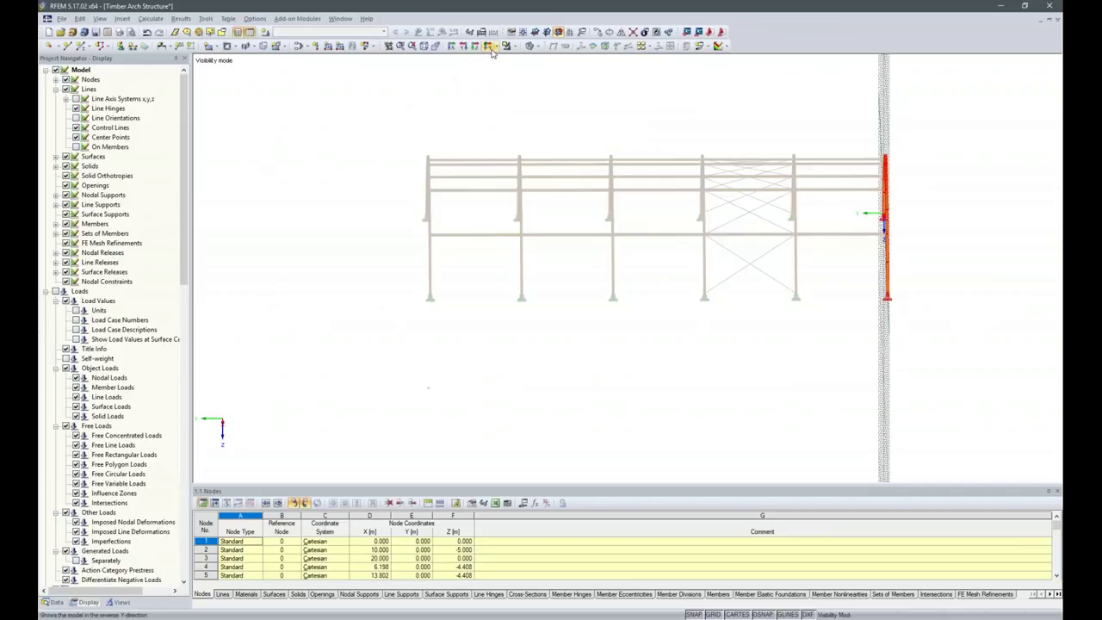
click(495, 49)
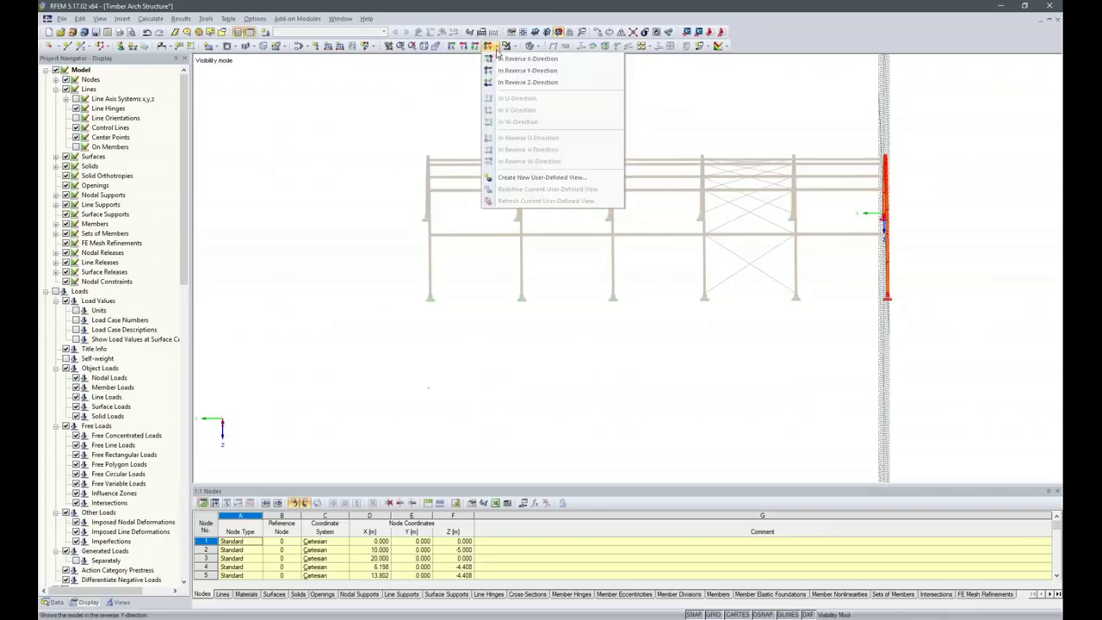
click(487, 50)
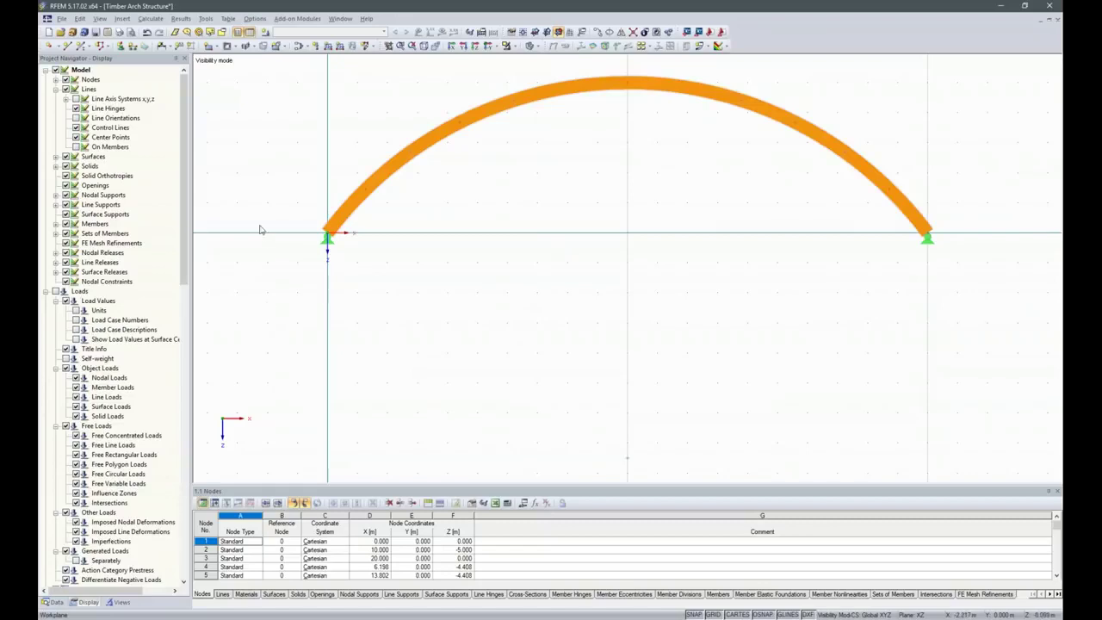
- Copy the left support node three times at dx = 5 m, without connecting lines
drag(260, 230, 396, 290)
click(619, 31)
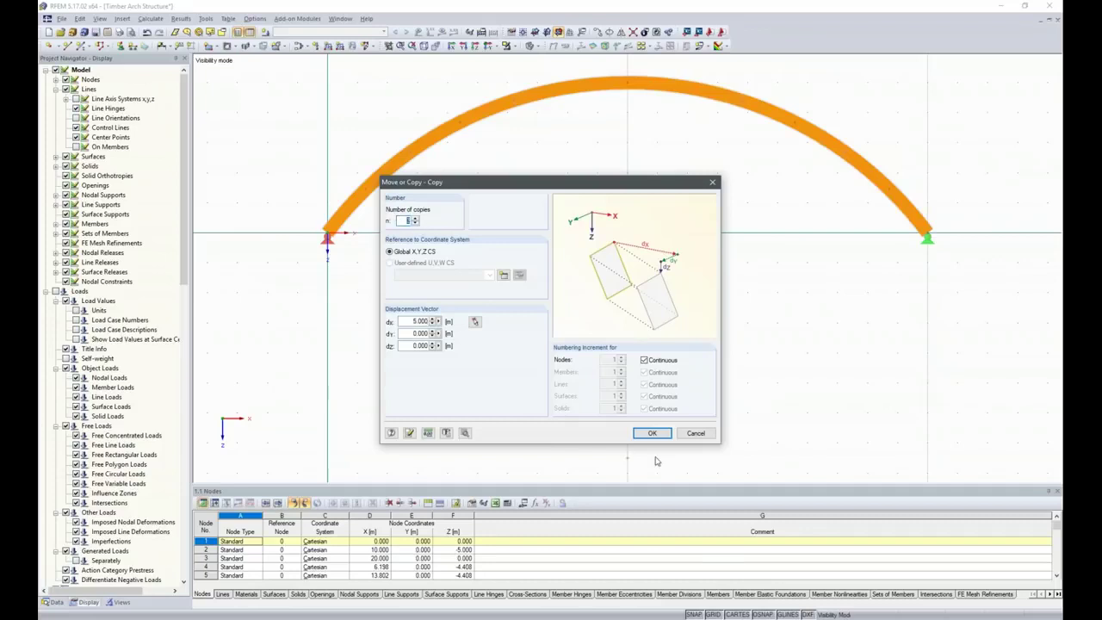
click(465, 433)
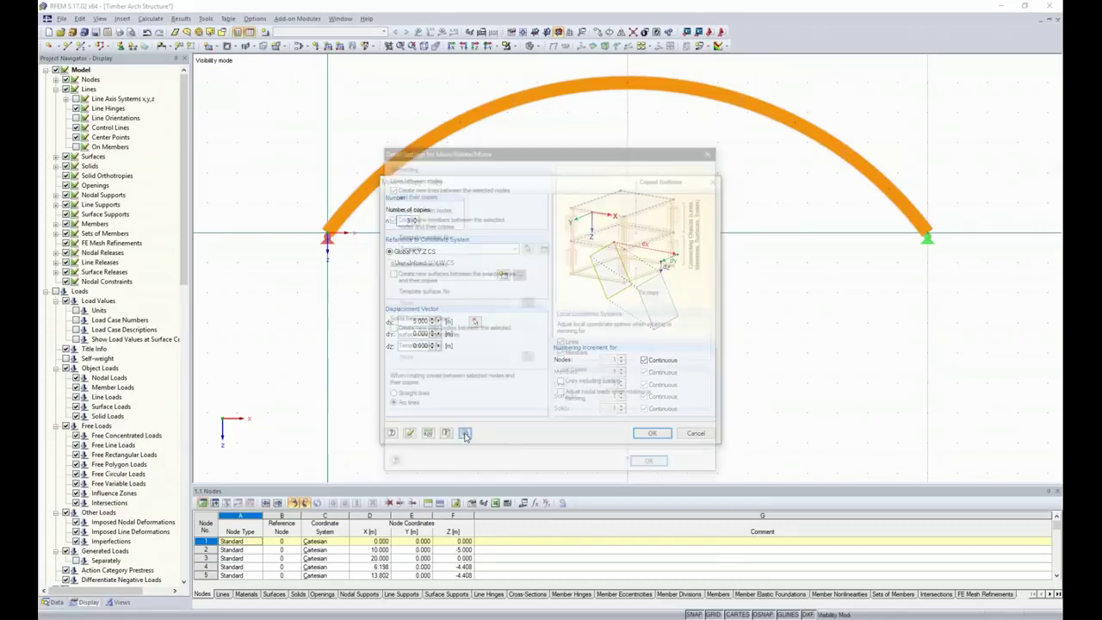
click(390, 188)
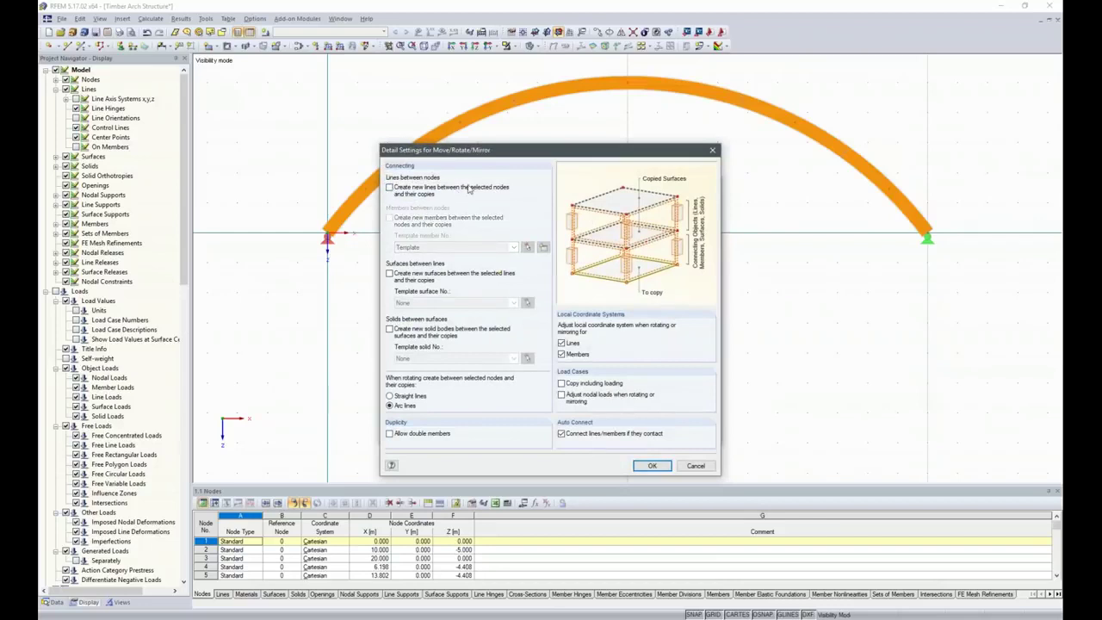
click(652, 465)
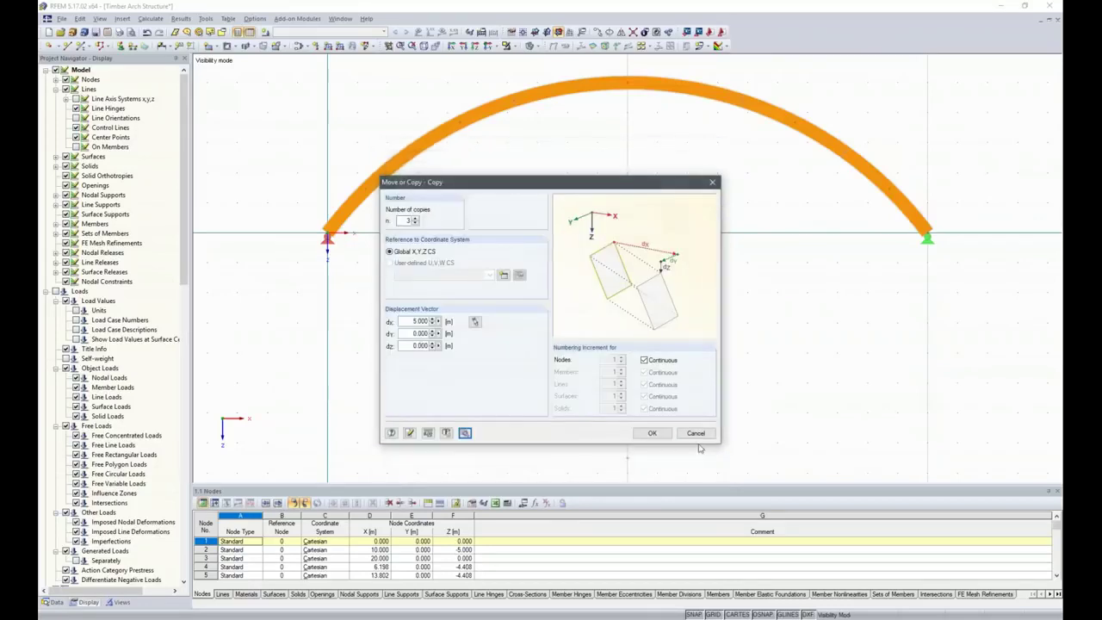
key(Return)
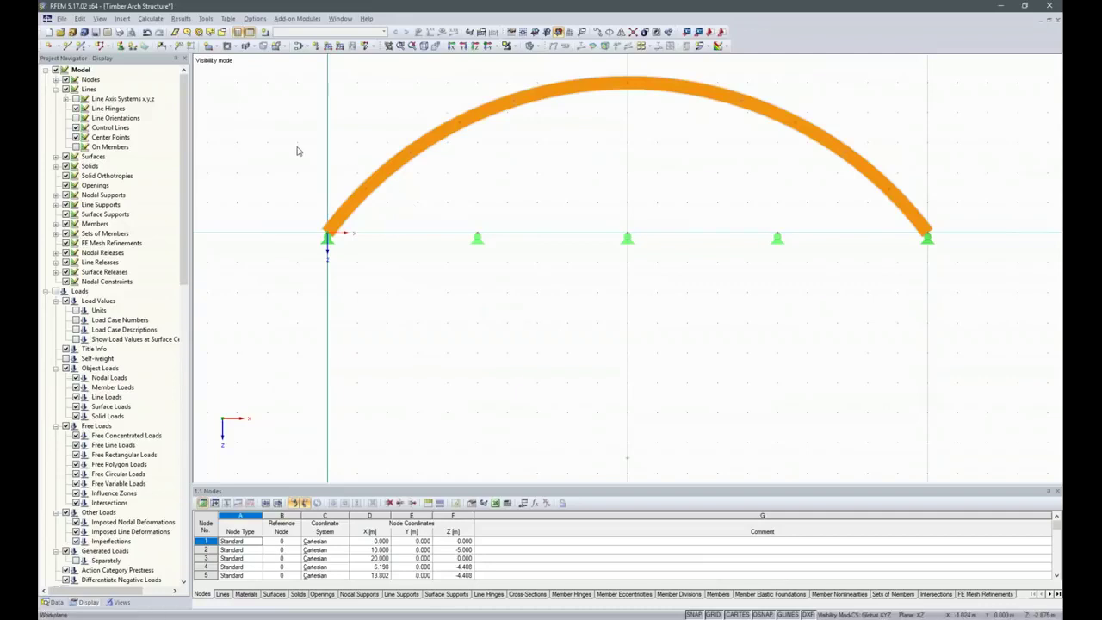
- Make the new member a Beam with a Timber Rectangle 100/200 GL28c cross-section
click(79, 48)
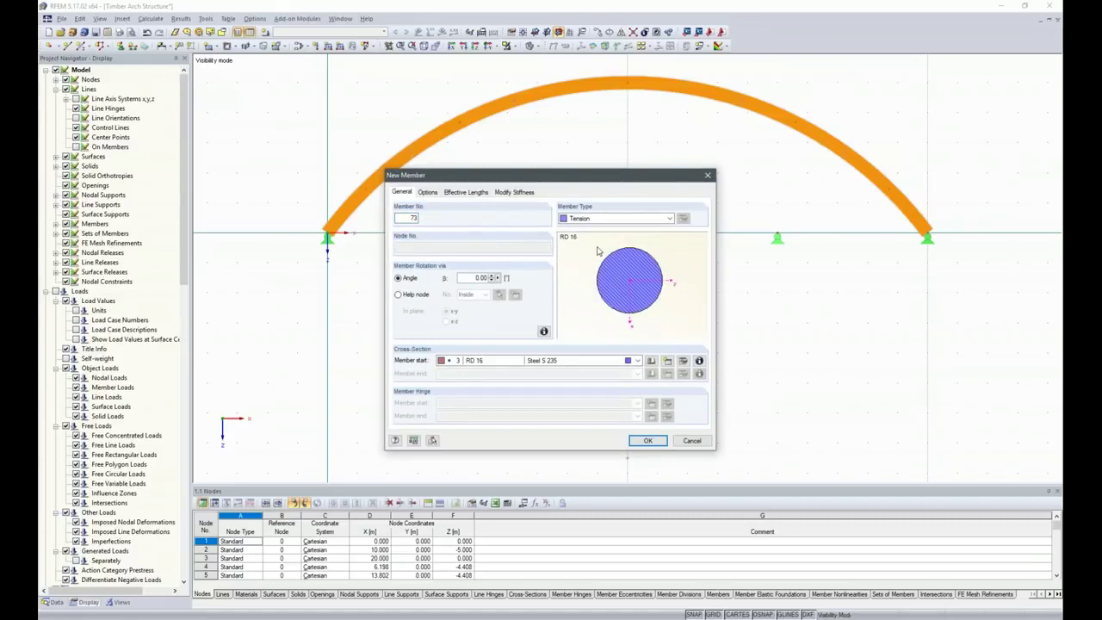
click(653, 228)
click(649, 229)
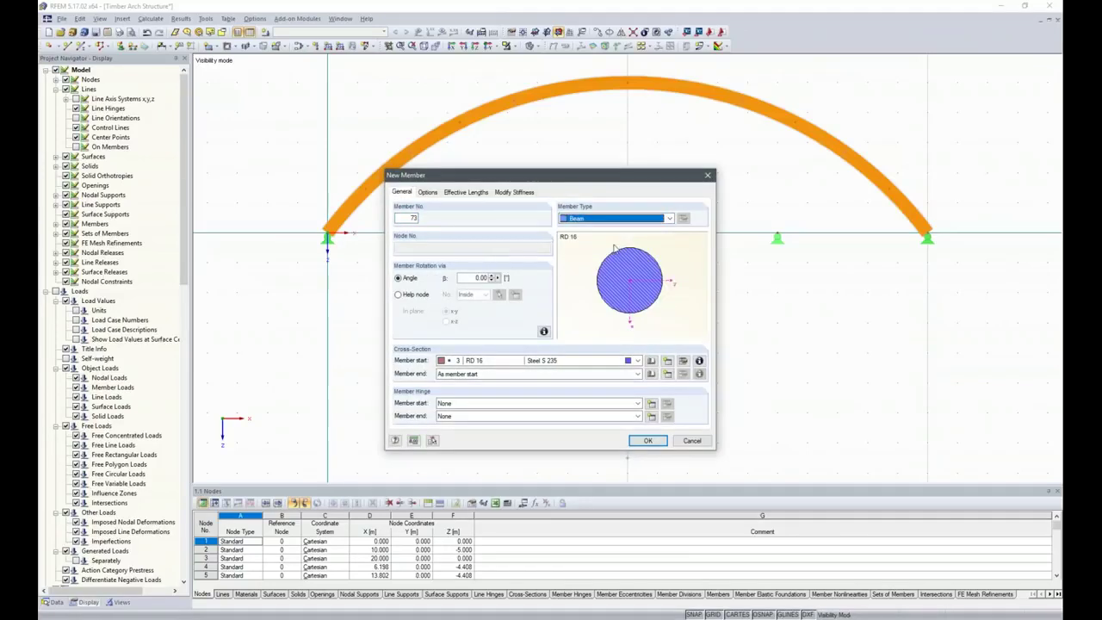
click(652, 360)
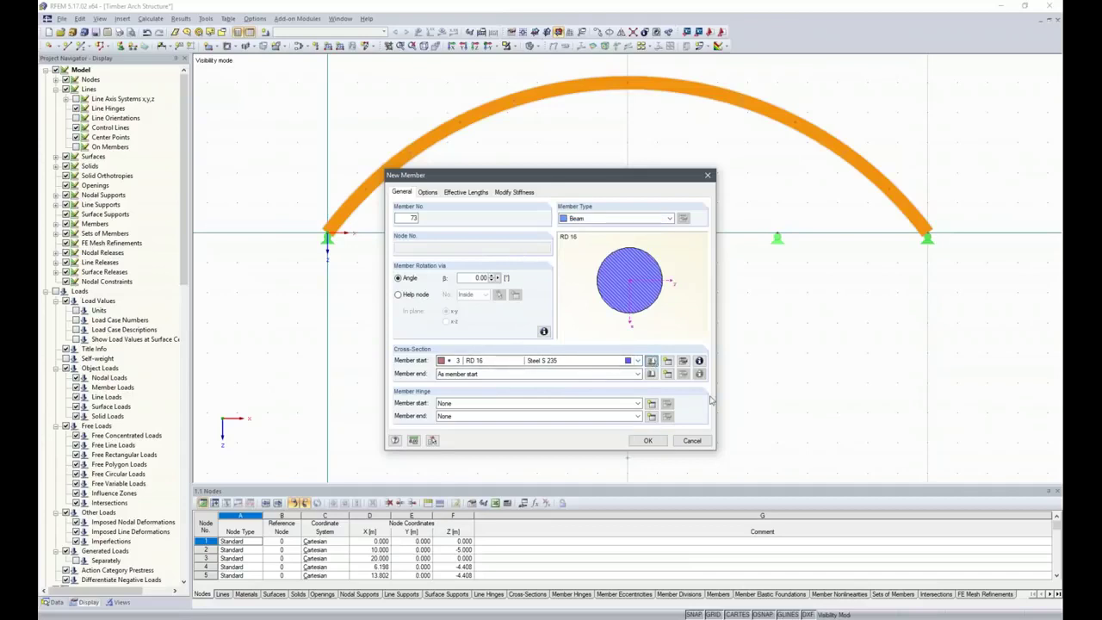
click(699, 361)
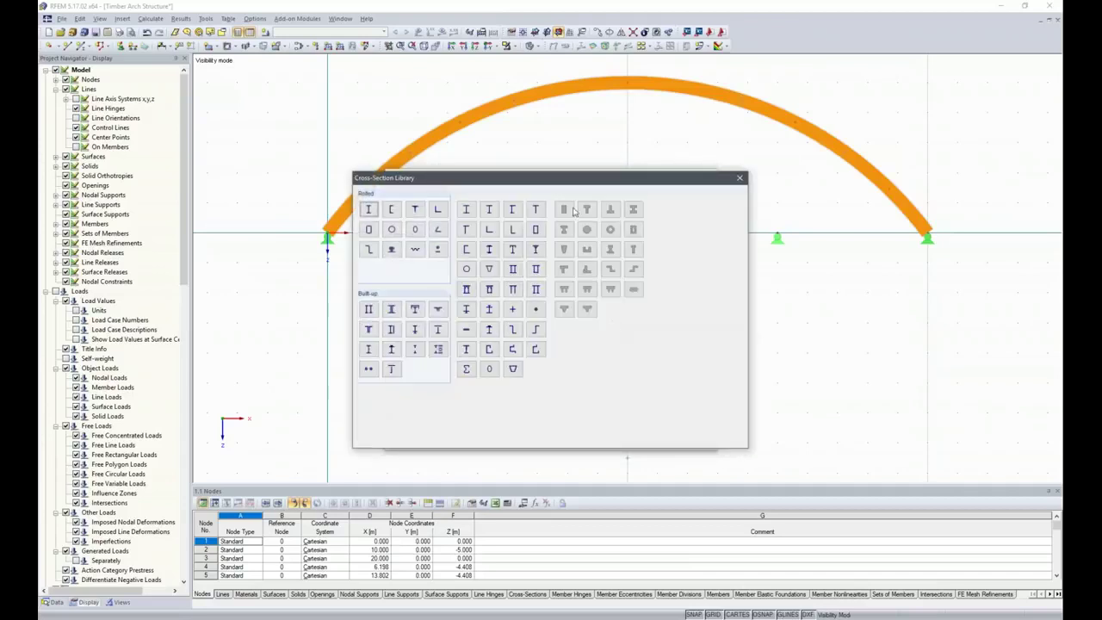
click(662, 212)
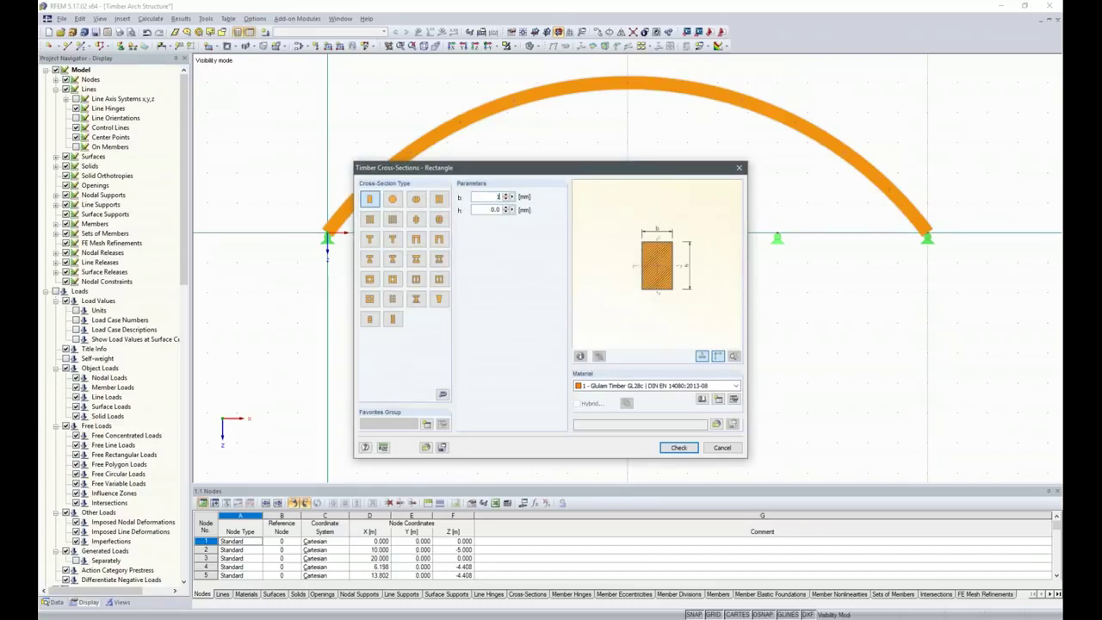
text(120)
key(Tab)
key(BackSpace)
text(20)
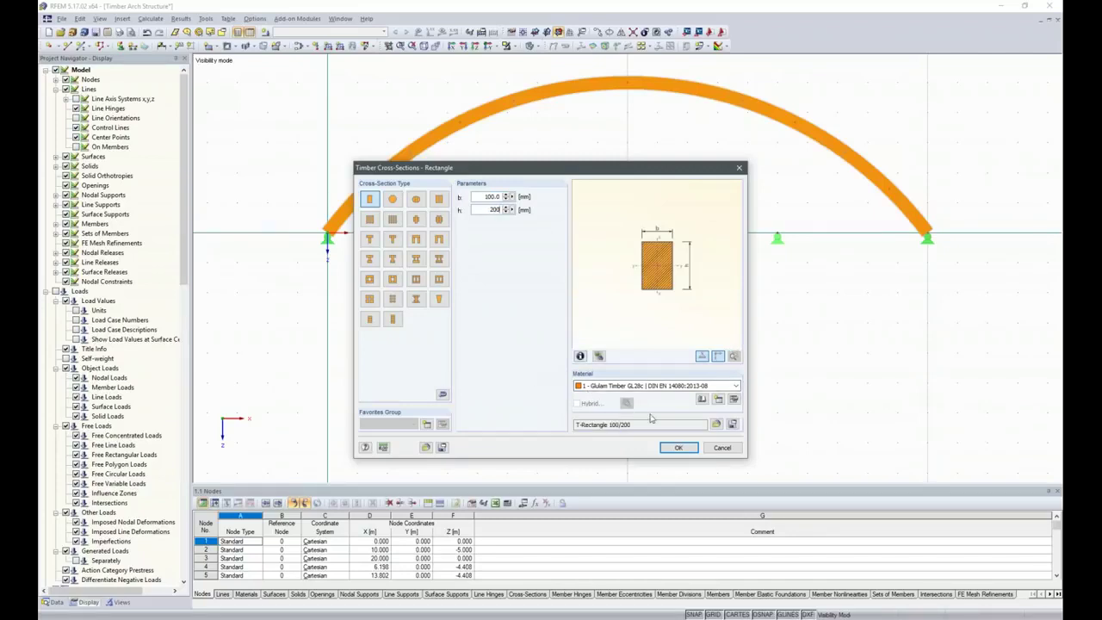
click(678, 447)
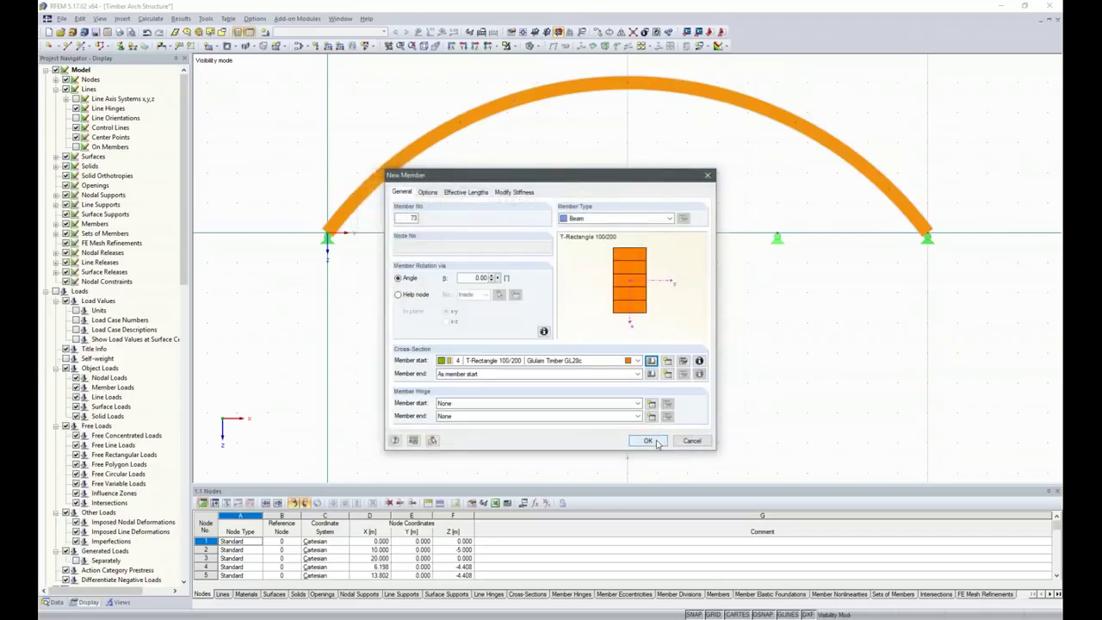
- Set the member rotation angle β to 90° and accept the member settings
click(463, 278)
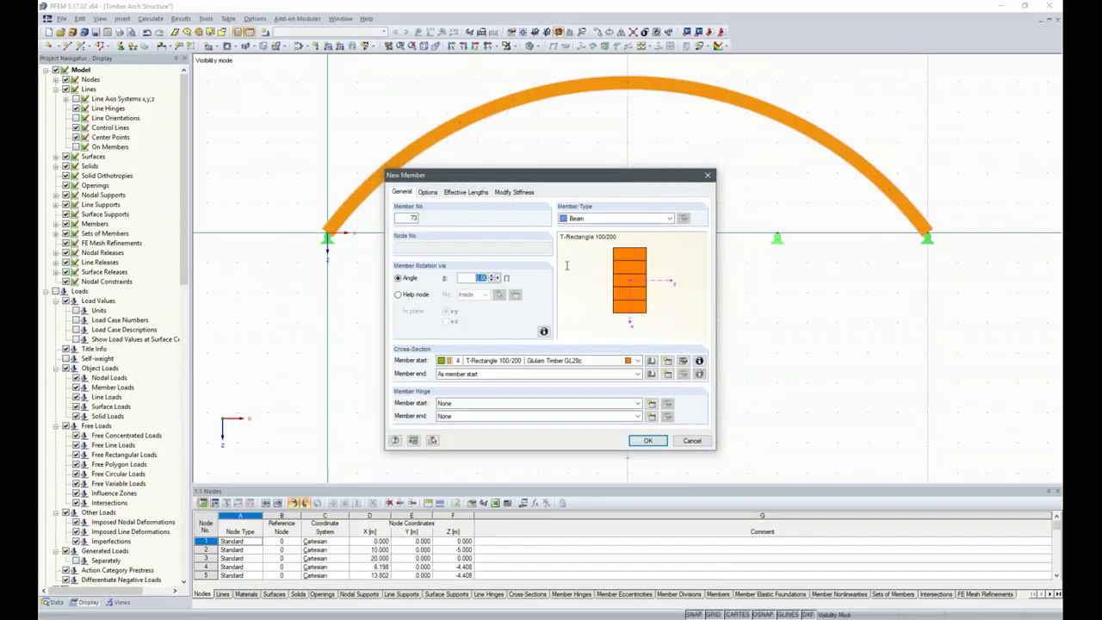
text(90)
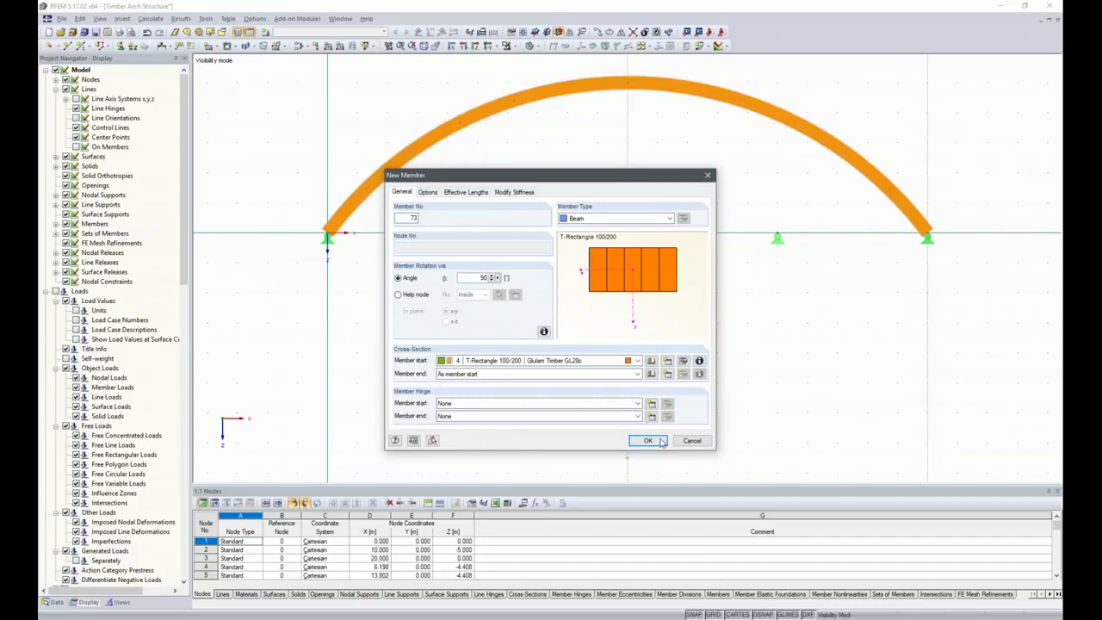
click(647, 440)
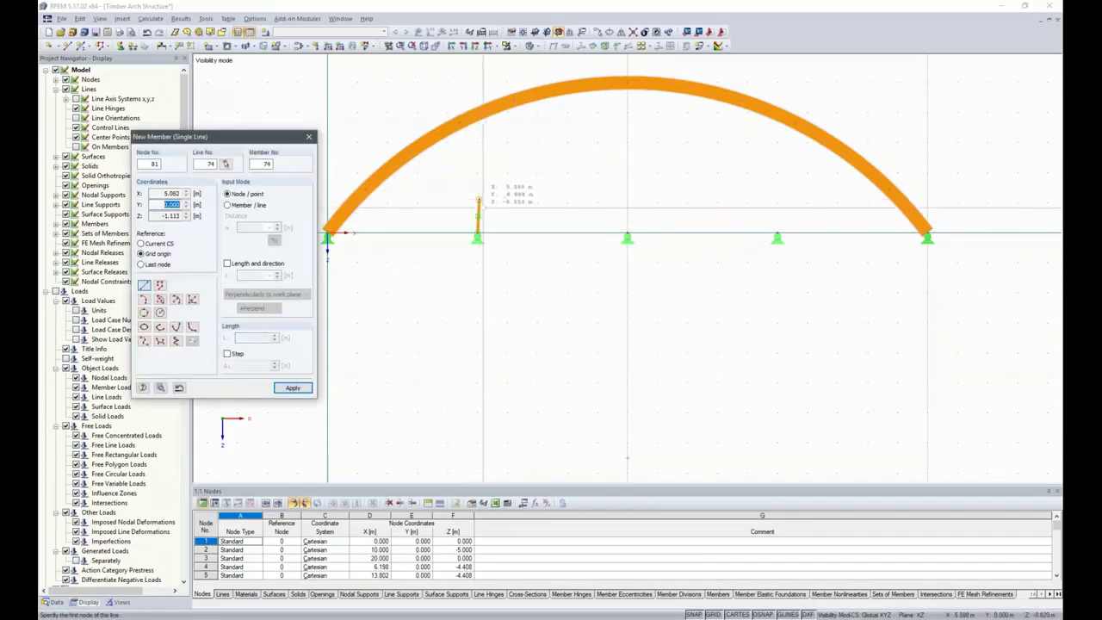
- Draw the first 1 m post up from the support at X = 5 m
click(478, 200)
key(Escape)
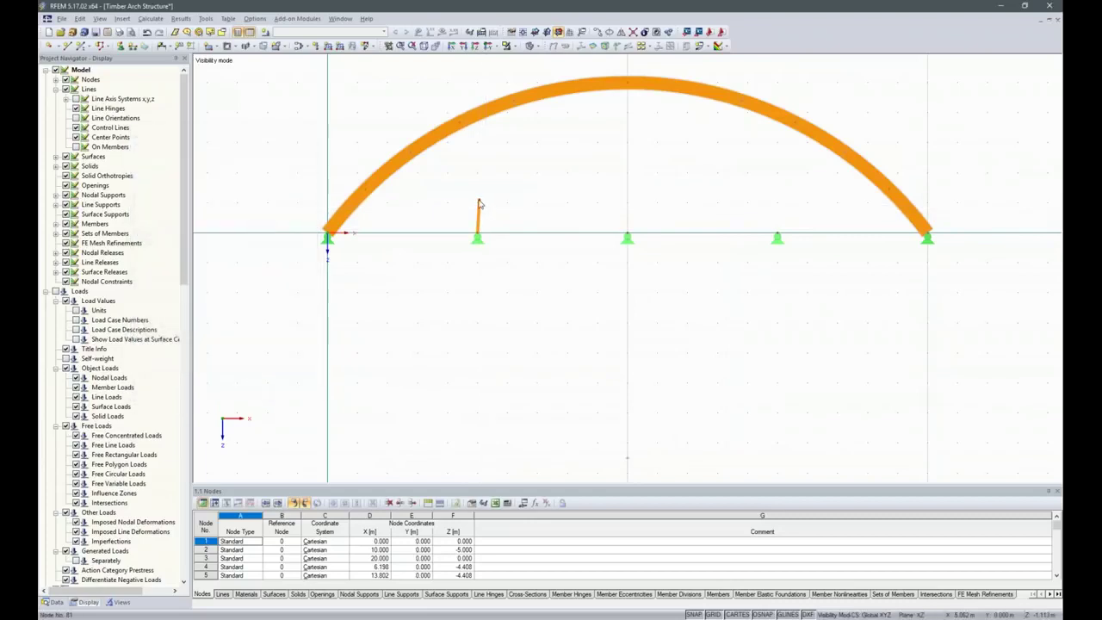
click(479, 204)
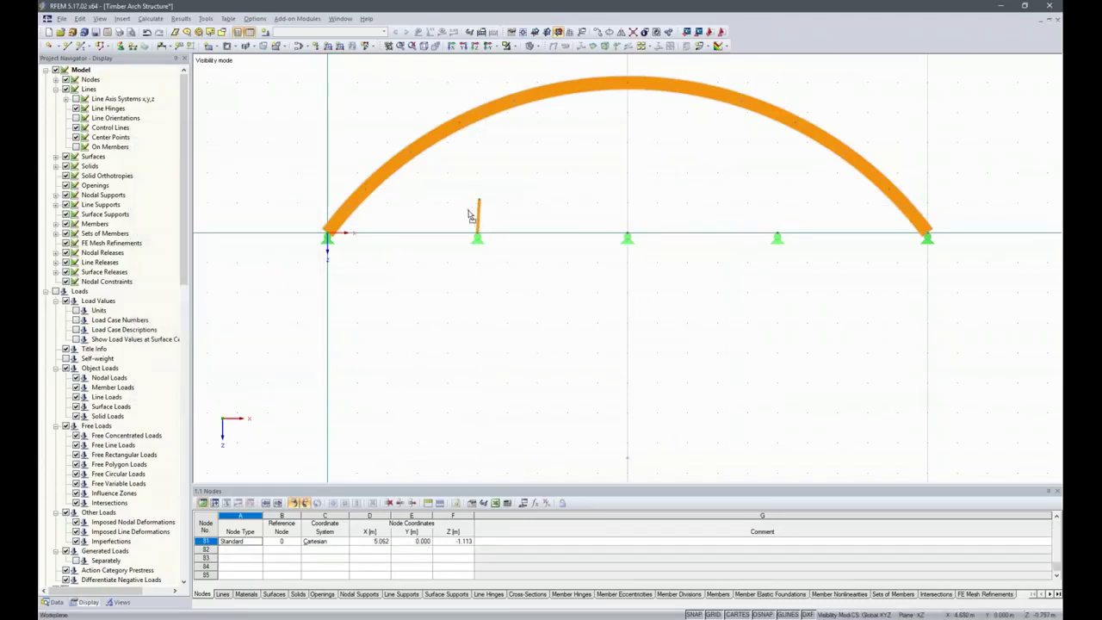
scroll(479, 209, up, 5)
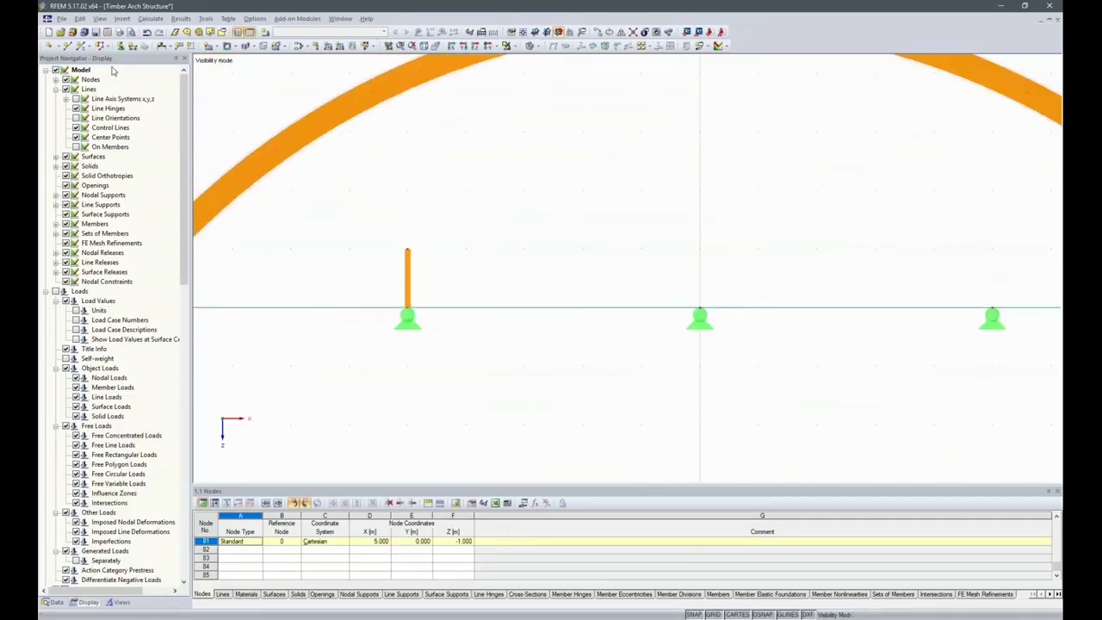
- Draw 1 m posts on the middle and right supports at X = 10 and 15 m
click(84, 46)
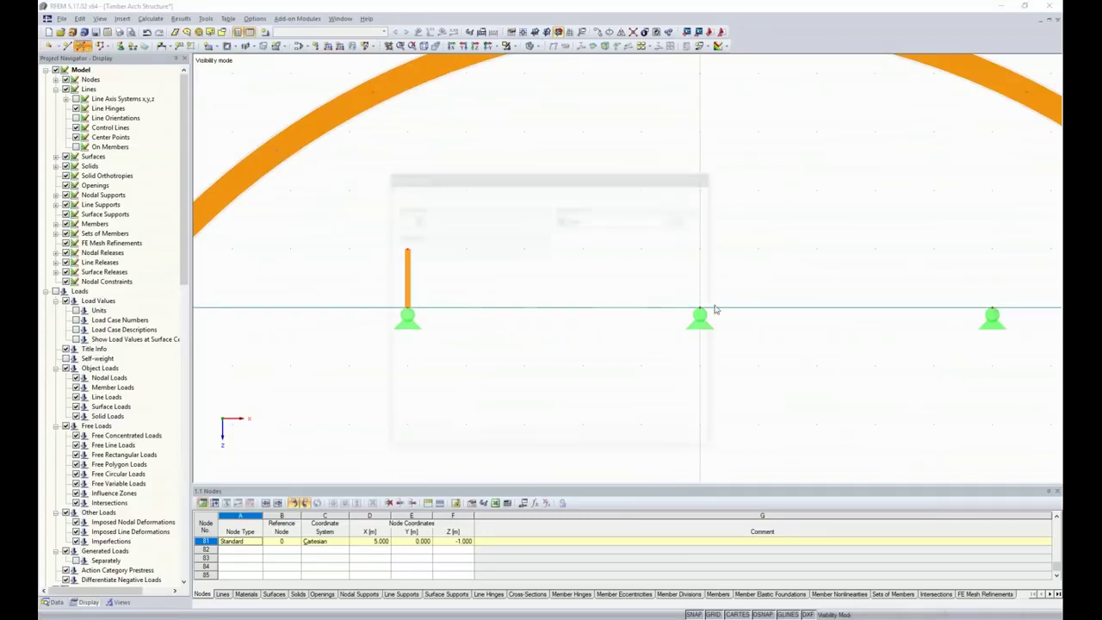
click(656, 442)
click(699, 312)
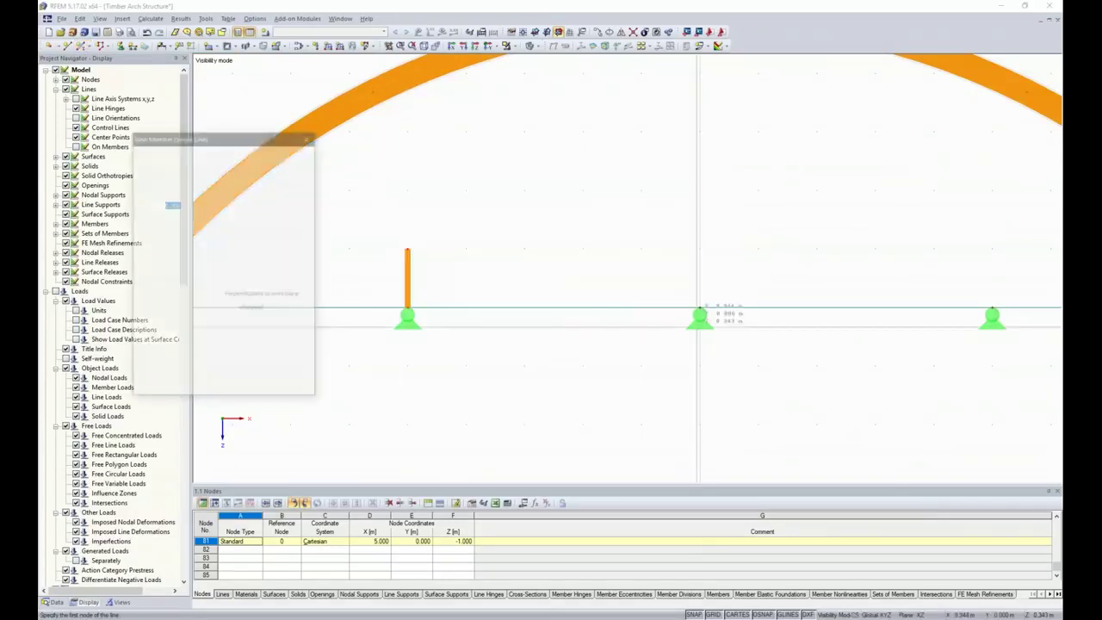
click(700, 250)
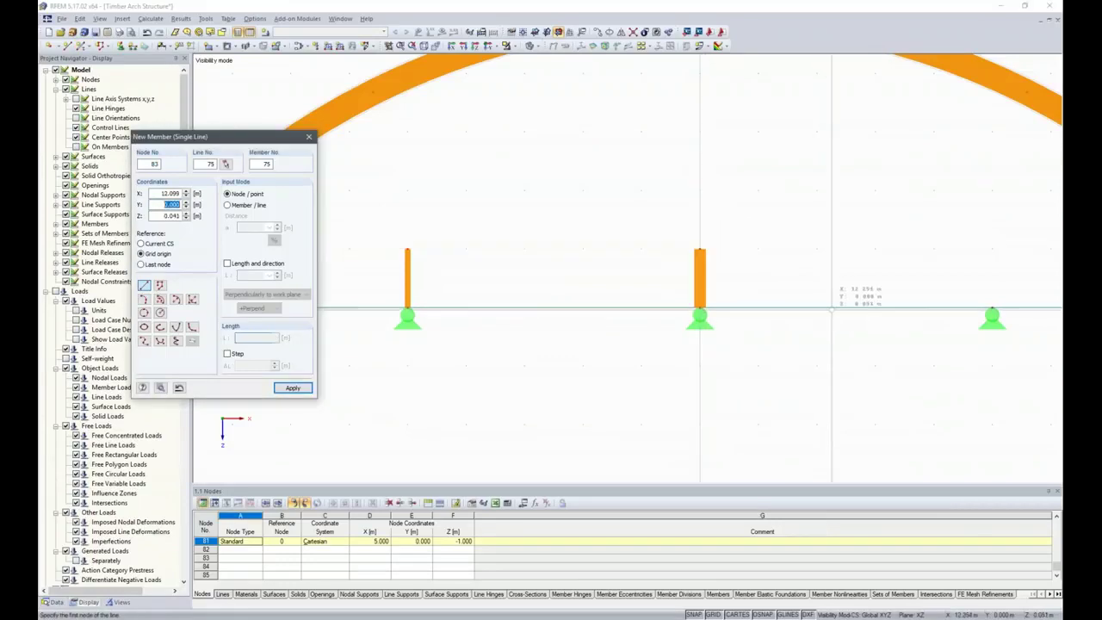
click(992, 310)
click(992, 250)
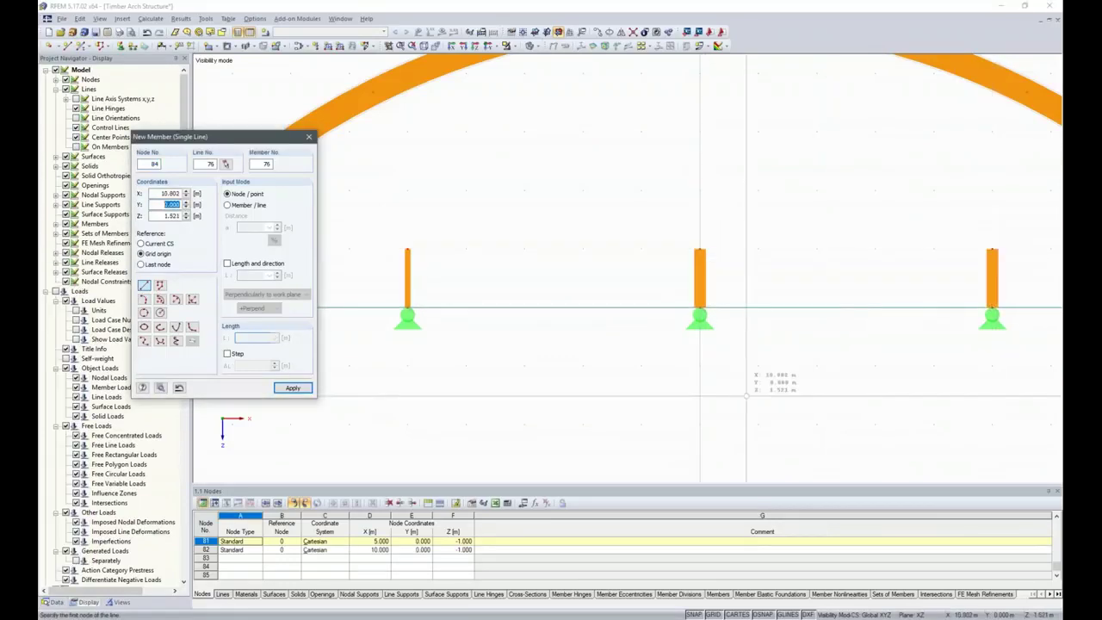
key(Escape)
- Set the rotation angle of the two right posts to 30
scroll(522, 327, down, 3)
scroll(533, 340, up, 1)
scroll(621, 441, up, 1)
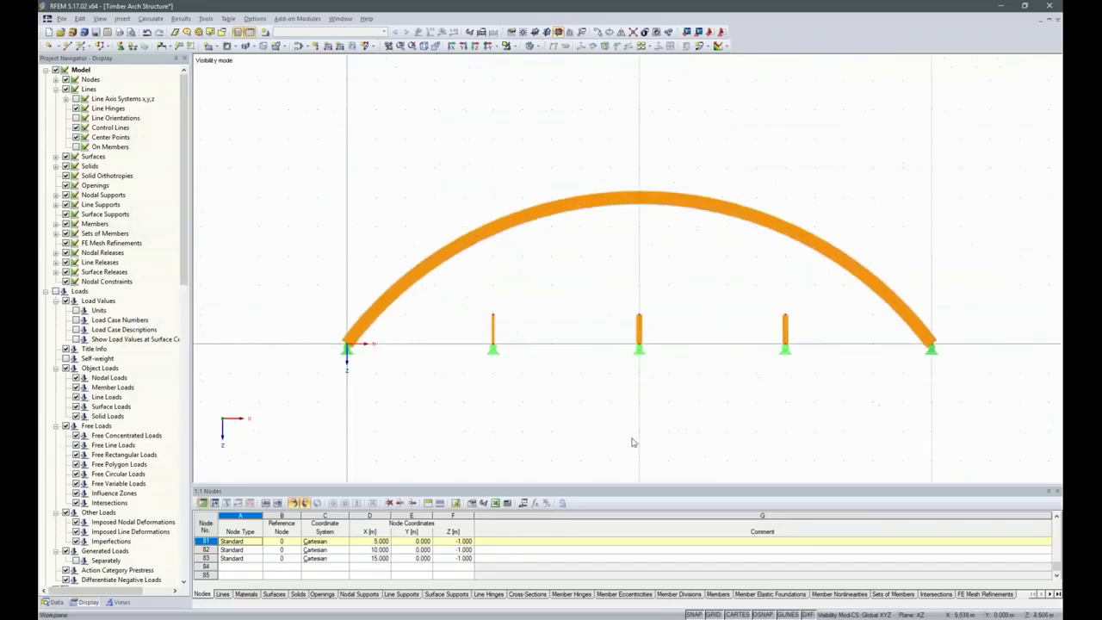
drag(808, 328, 644, 328)
double_click(639, 328)
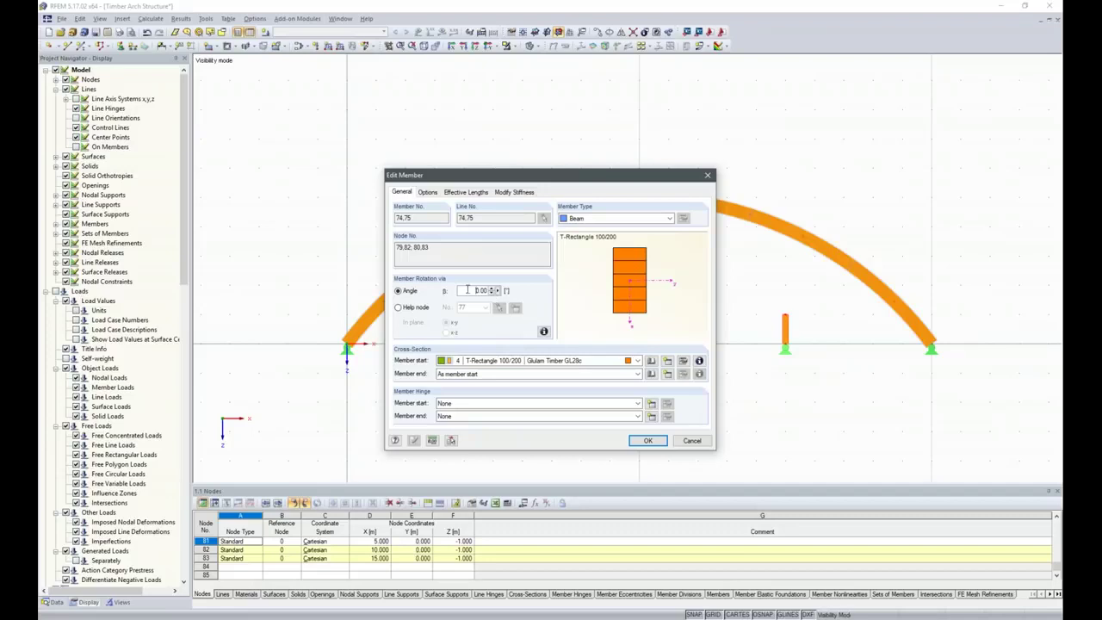
text(30)
key(Return)
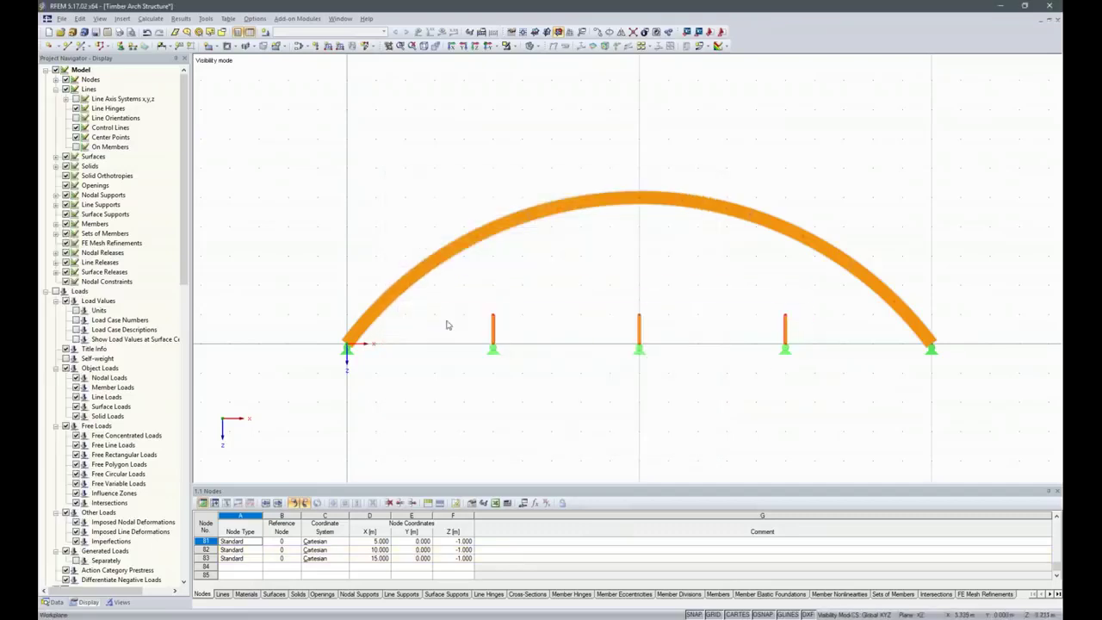
- Extend the posts' end j to the next member, dividing the arch at the intersections
right_click(493, 326)
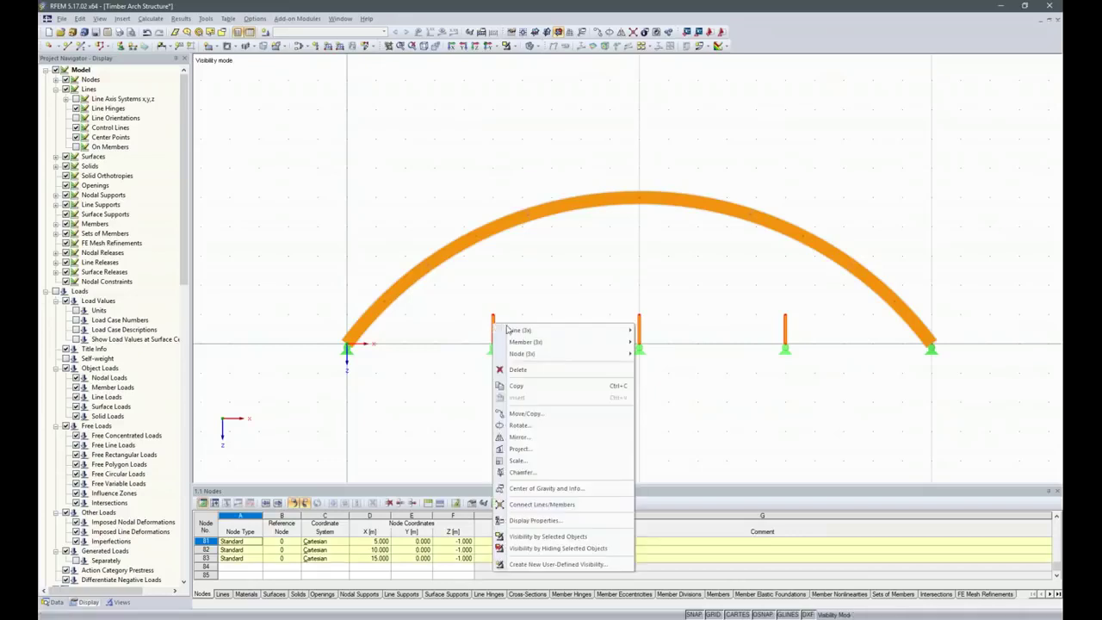
mouse_move(528, 343)
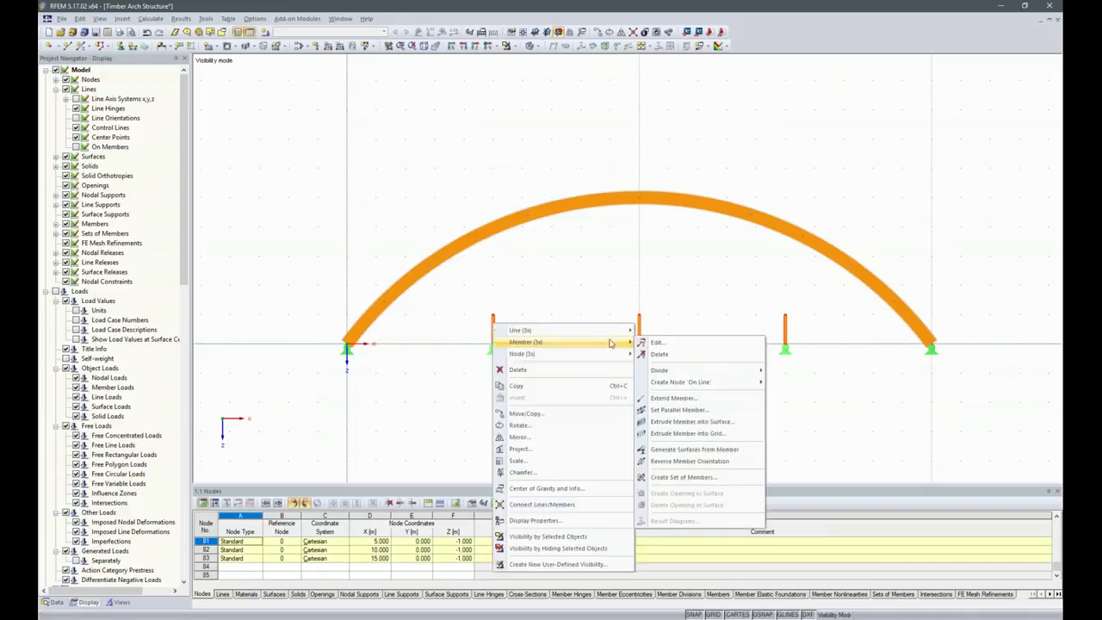
click(674, 398)
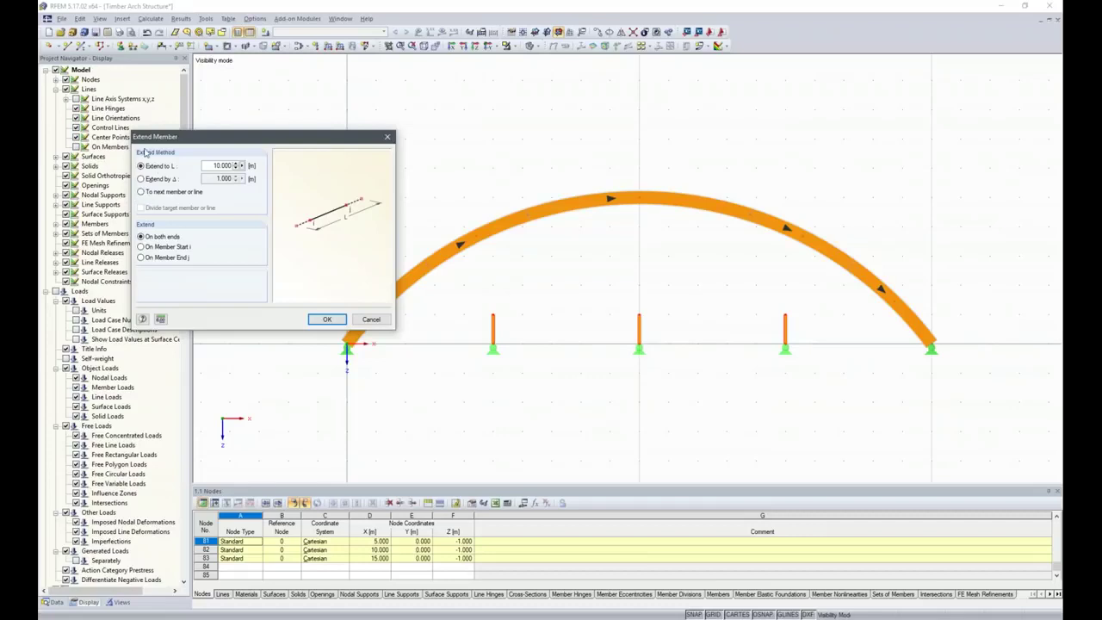
click(142, 193)
click(142, 209)
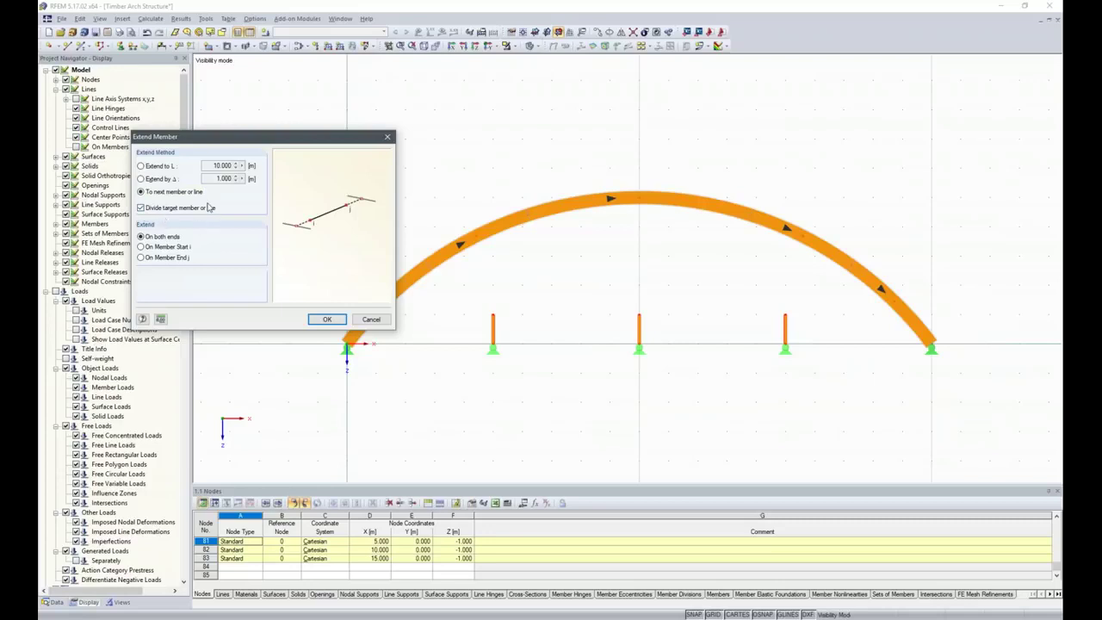
click(140, 258)
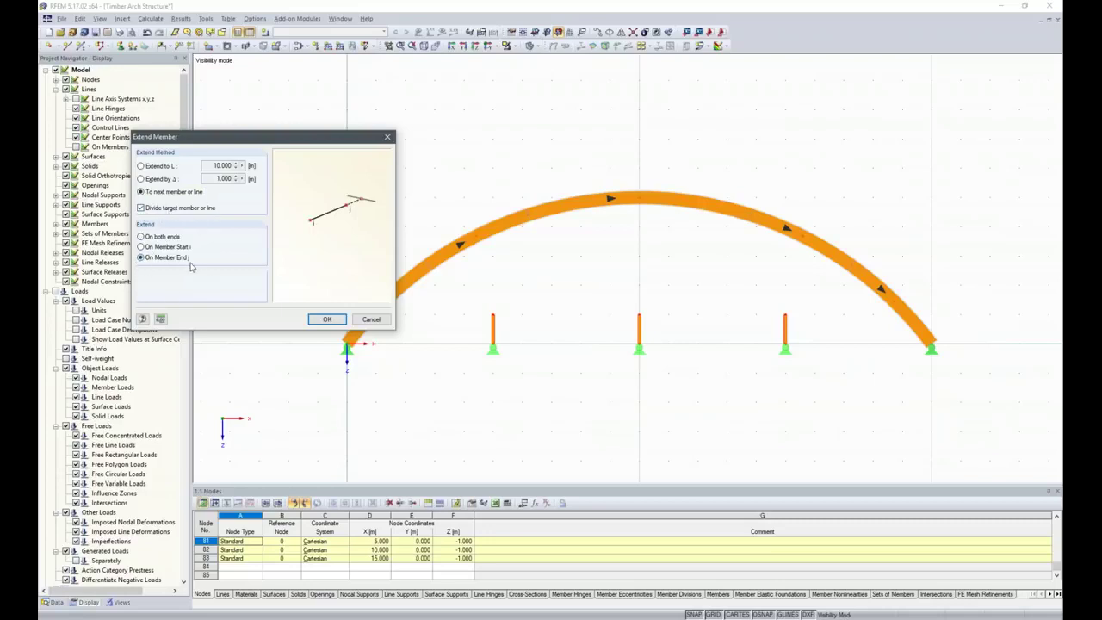
click(327, 320)
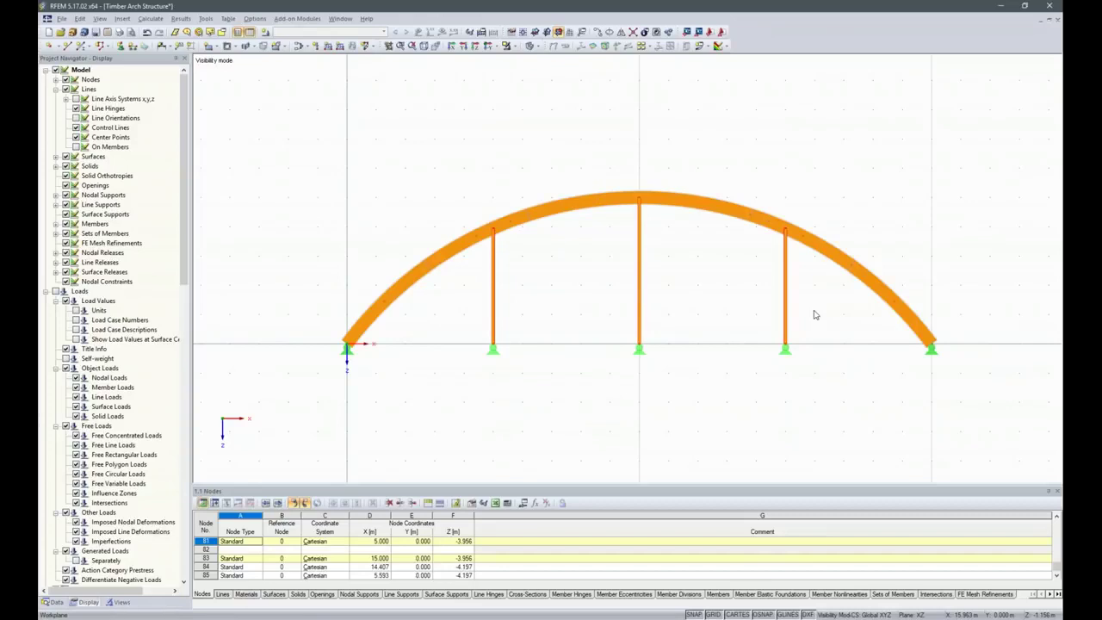
- Assign the three posts' member ends a new hinge releasing ux, φy and φz
drag(814, 312, 482, 290)
right_click(495, 283)
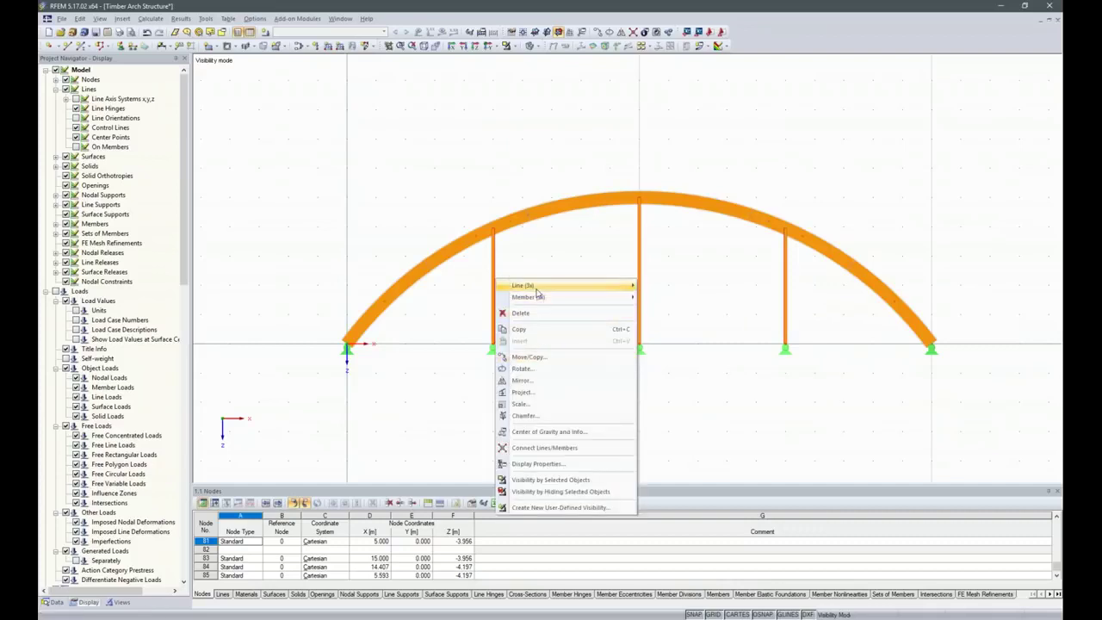
mouse_move(542, 298)
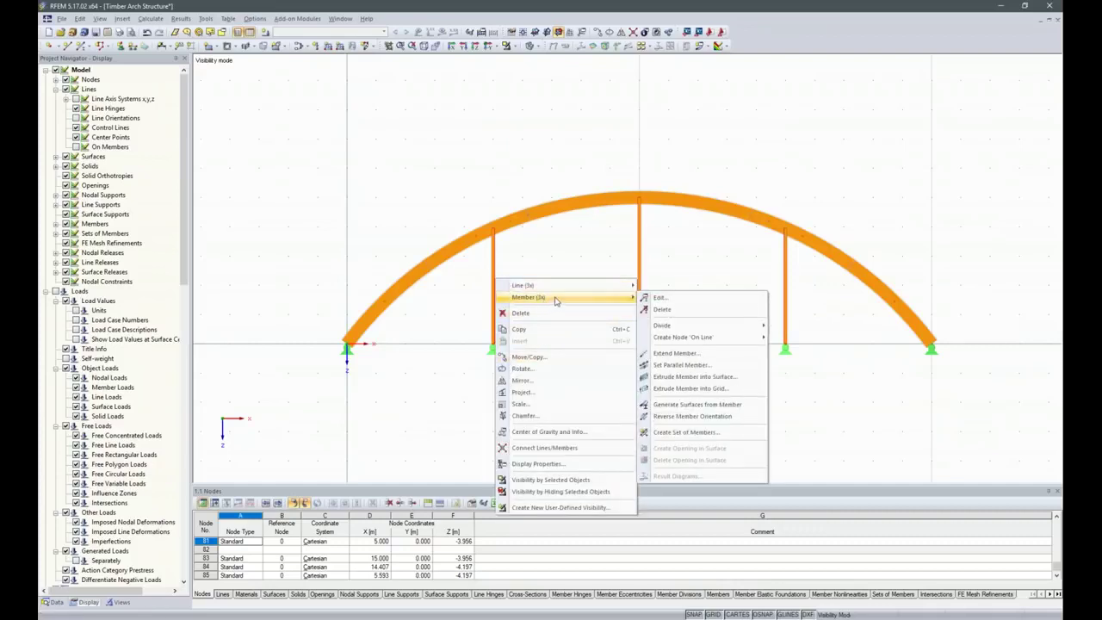
click(659, 297)
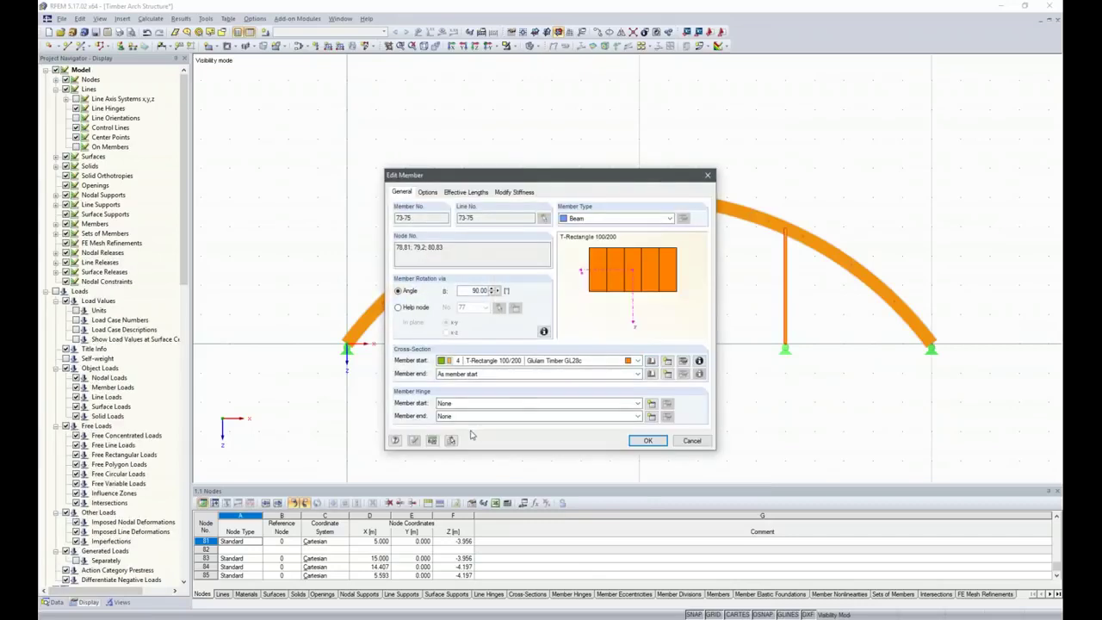
click(497, 418)
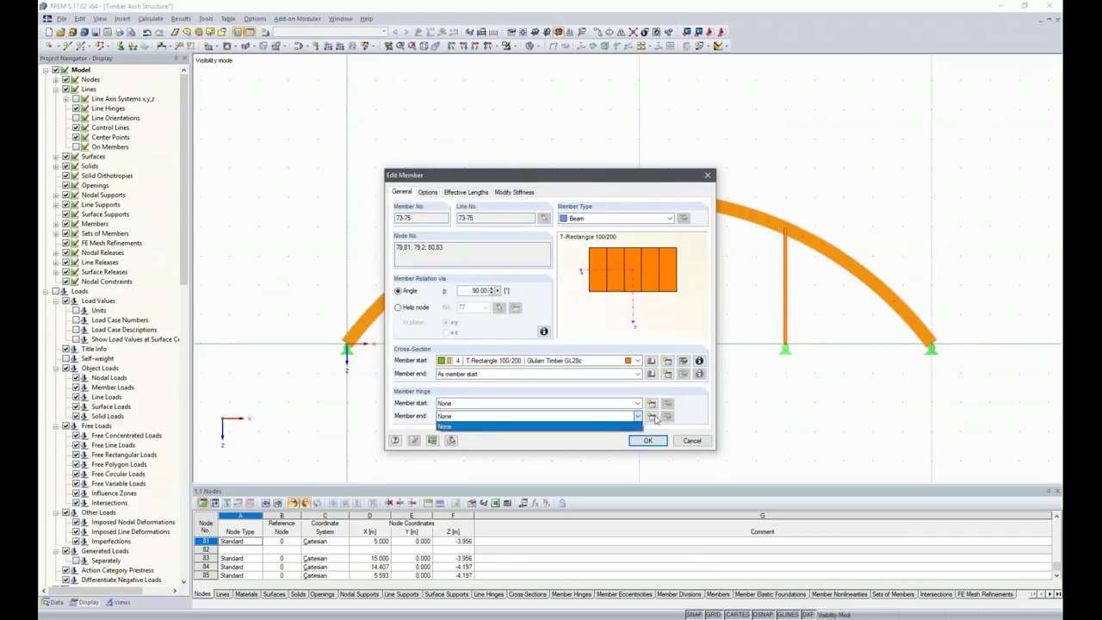
click(497, 423)
click(652, 416)
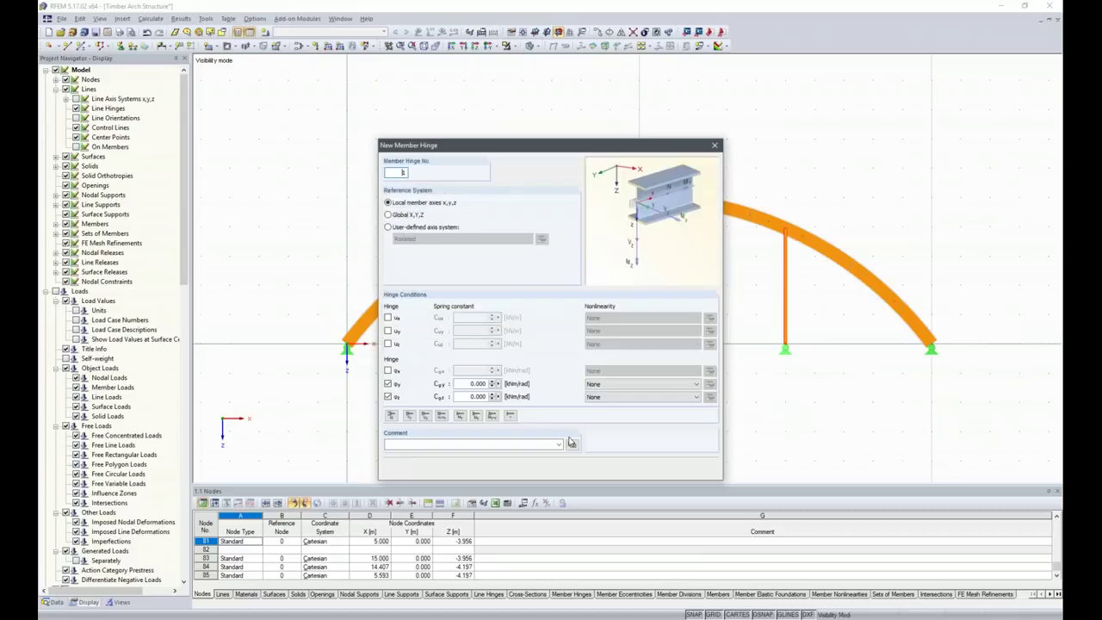
click(388, 318)
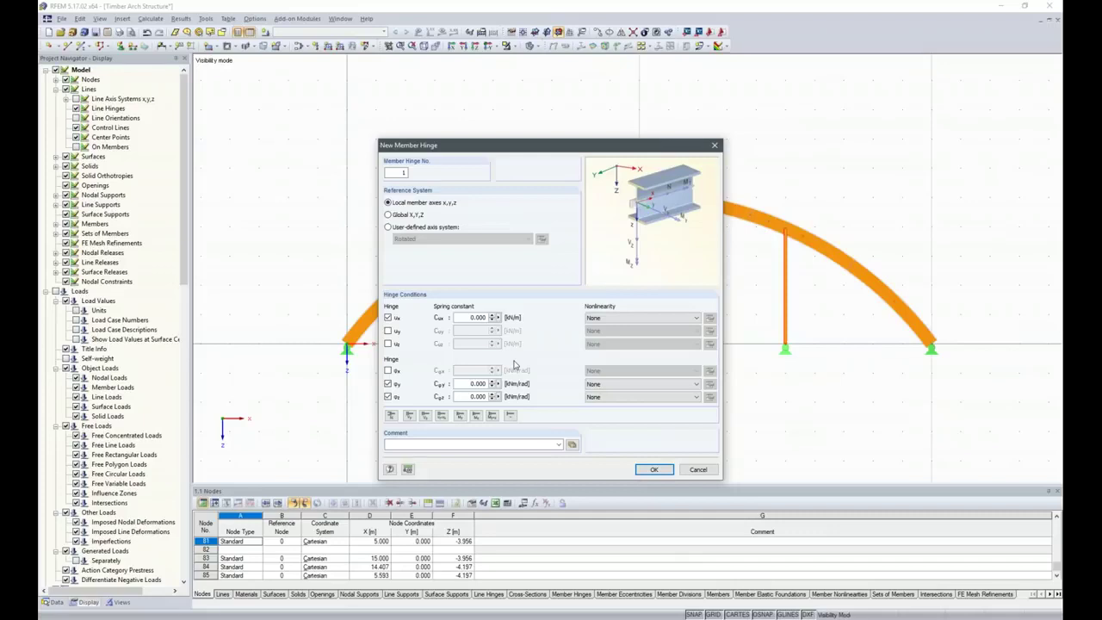
click(655, 469)
click(650, 440)
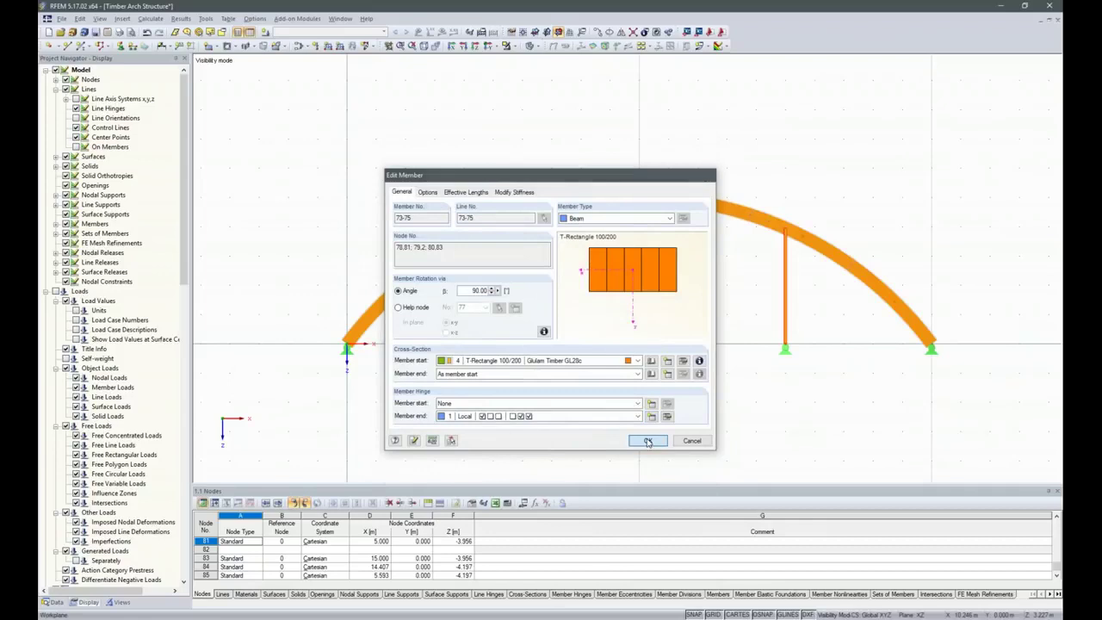
ctrl+middle_drag(879, 426, 723, 392)
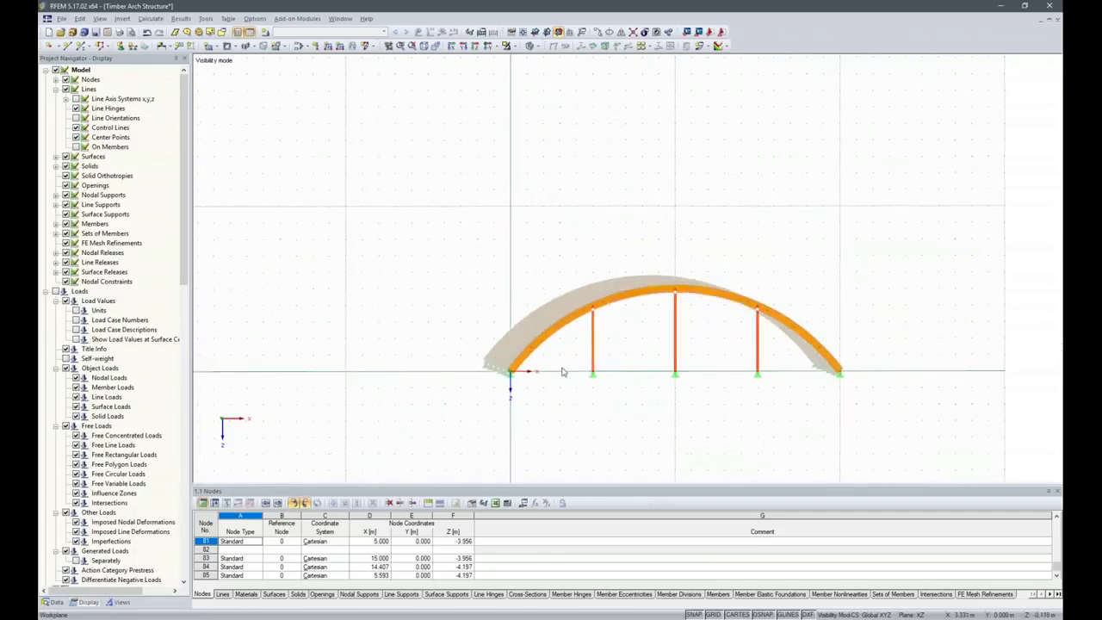
- Select the arch with its posts and make all arches visible again
drag(786, 401, 564, 363)
ctrl+middle_drag(969, 308, 819, 301)
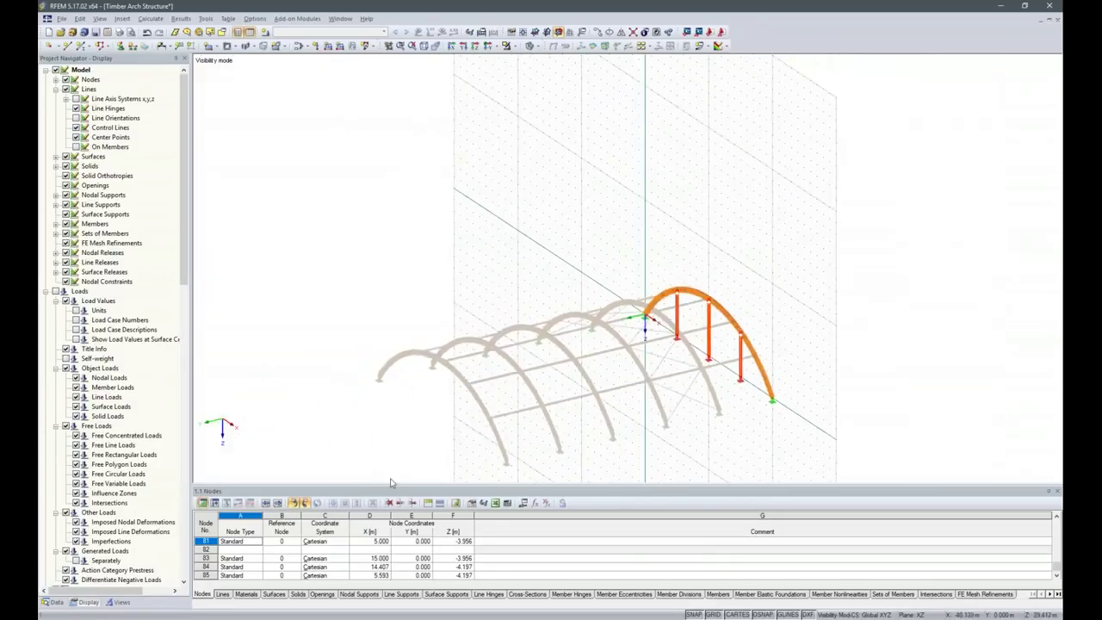
click(516, 46)
click(537, 140)
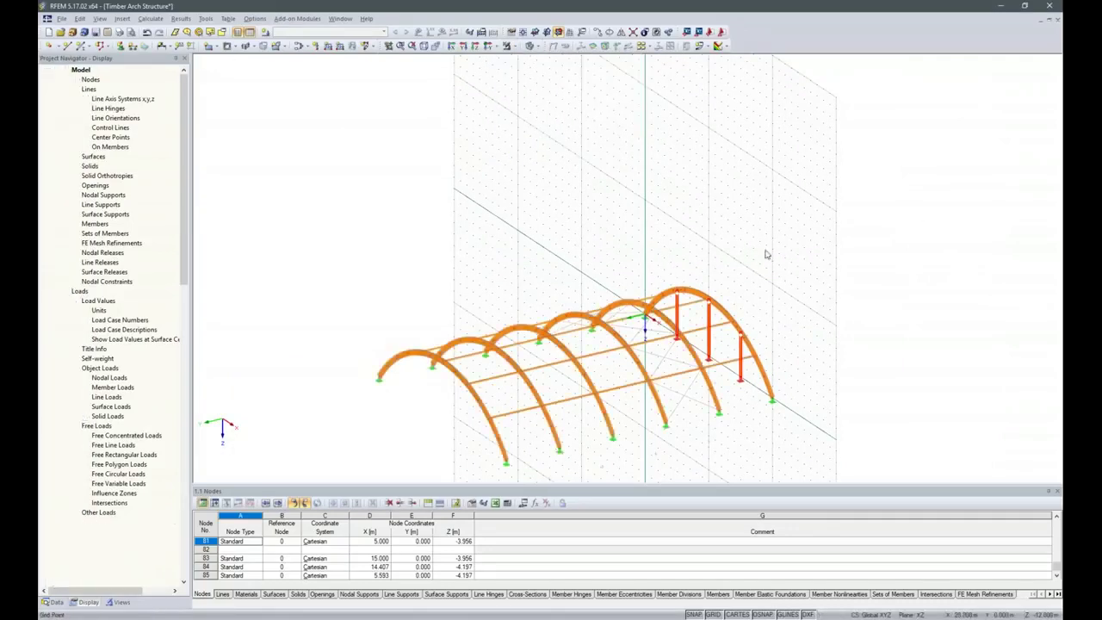
- Copy the arch and posts once, 25 m along Y, to the hall's other end
click(597, 32)
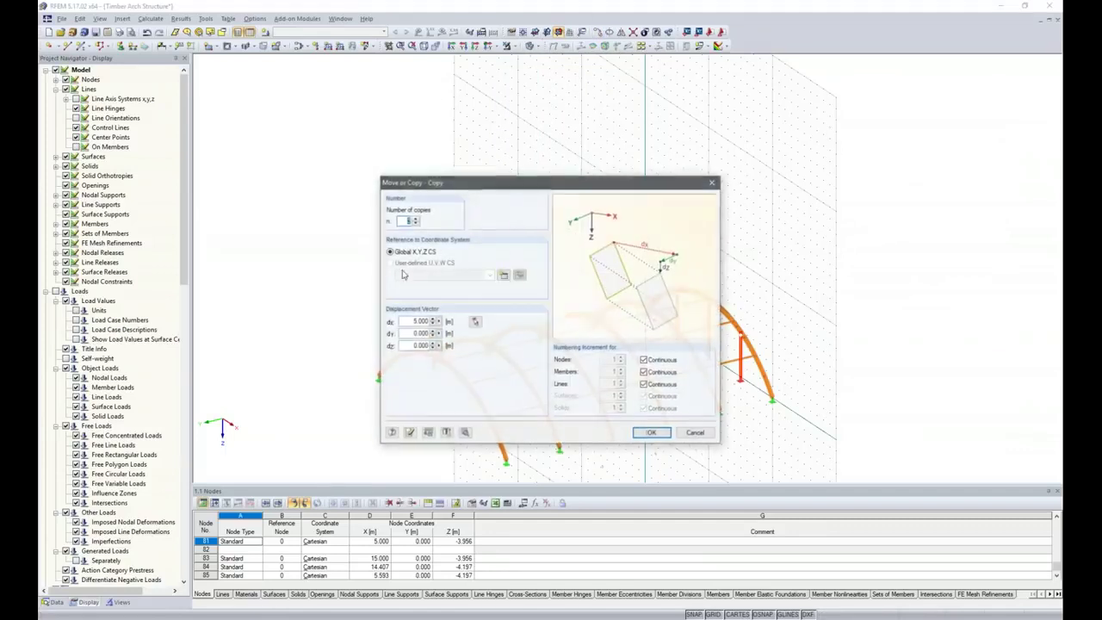
click(474, 321)
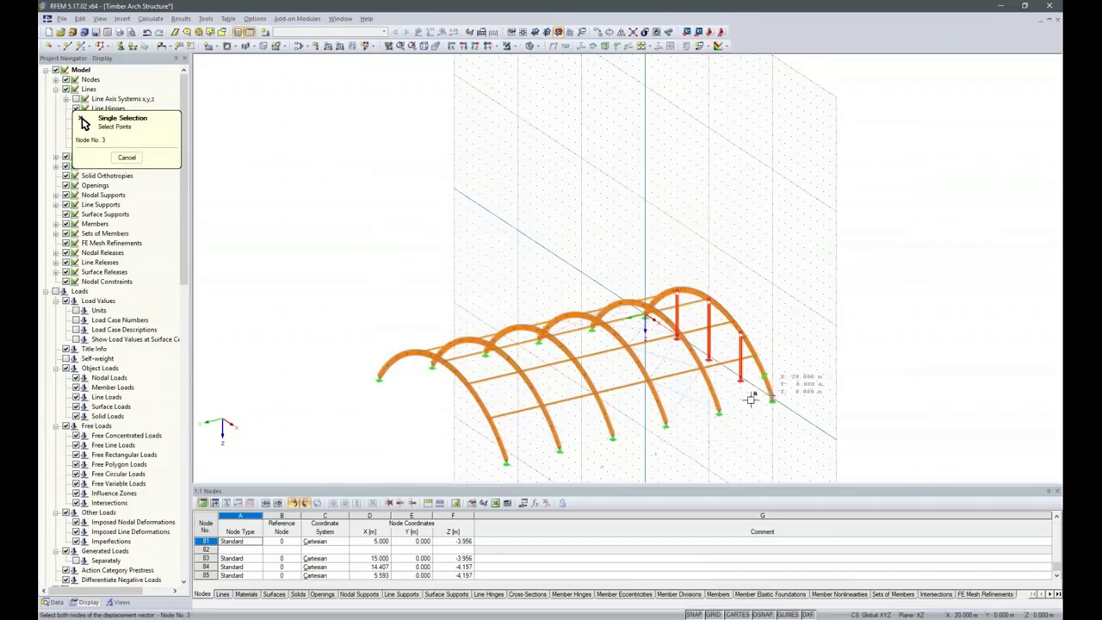
click(508, 459)
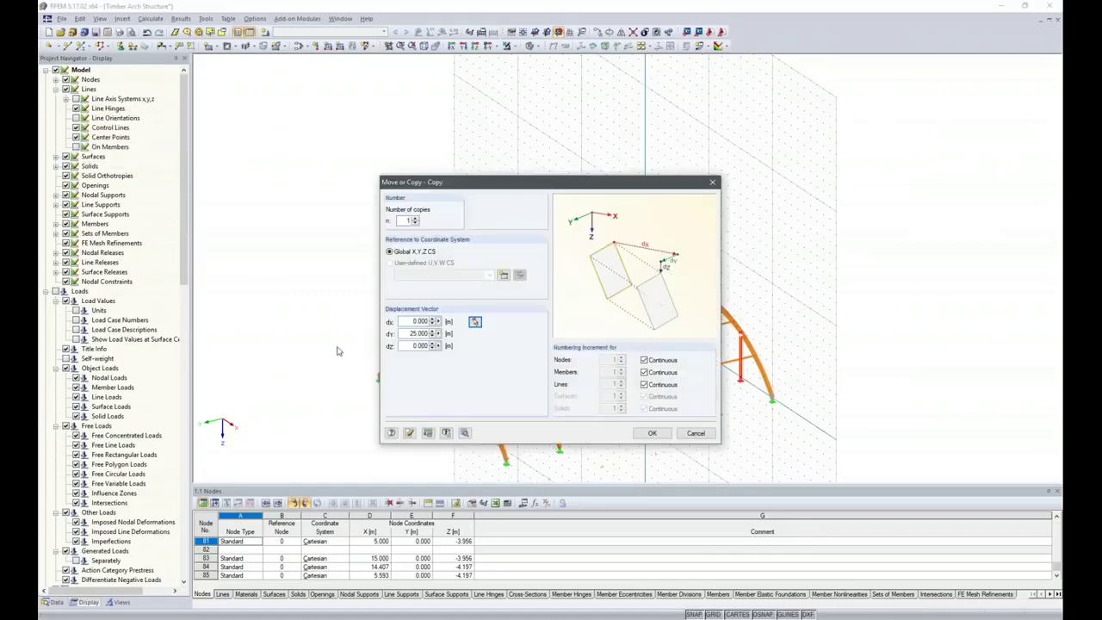
click(653, 433)
ctrl+middle_drag(367, 440, 528, 418)
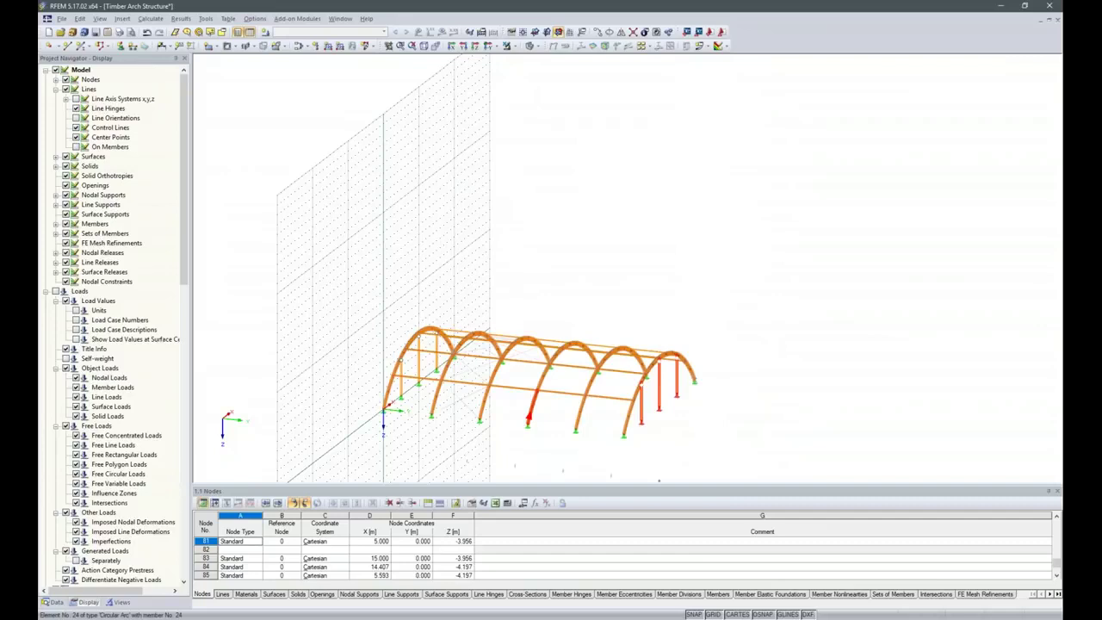
- Show member and node numbers on an angled view of the hall
ctrl+middle_drag(540, 402, 555, 436)
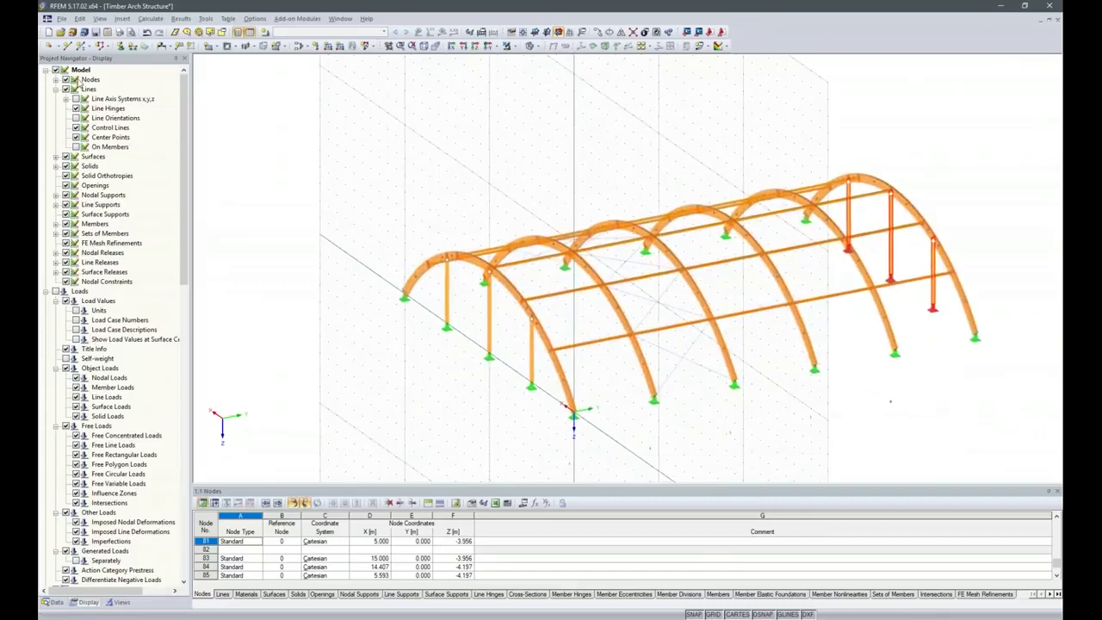
right_click(366, 233)
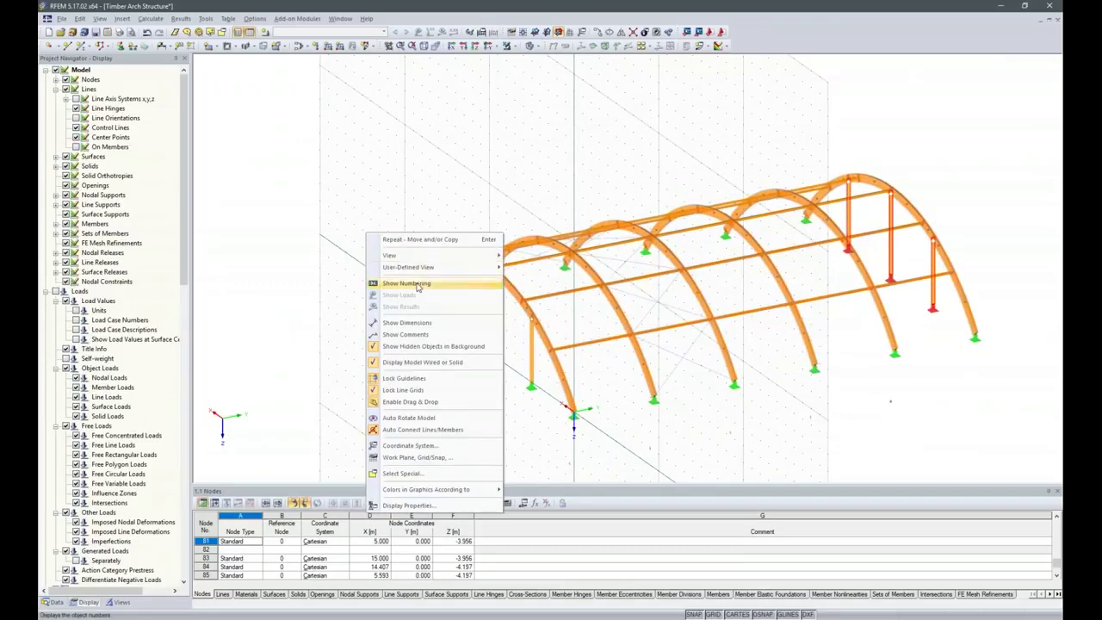
click(396, 285)
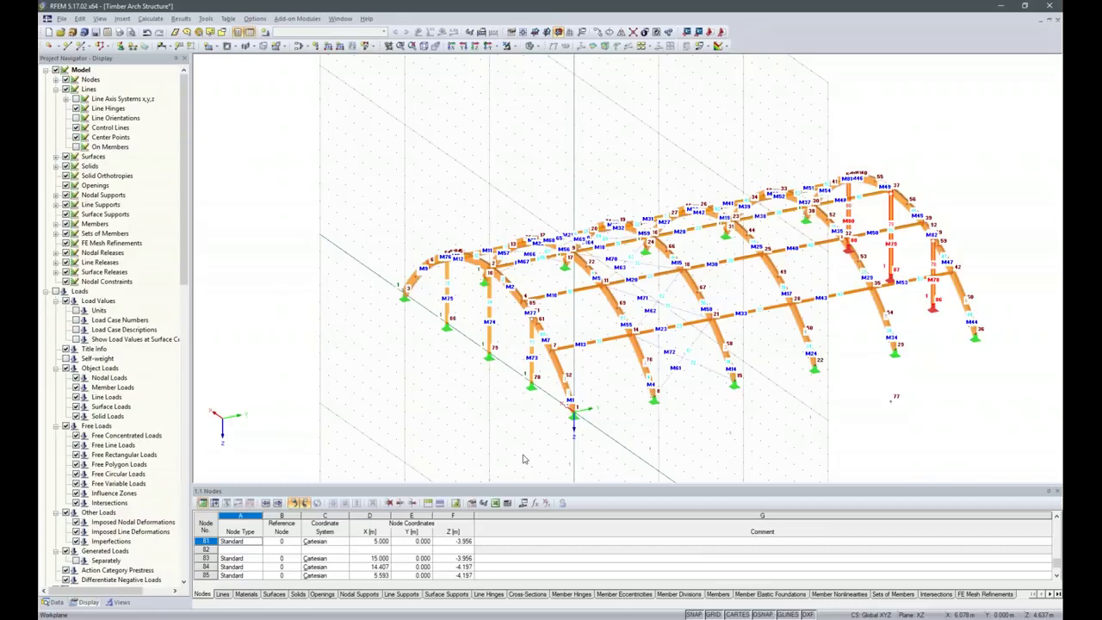
- Clear the selection and window-select the entire arch hall structure
click(618, 462)
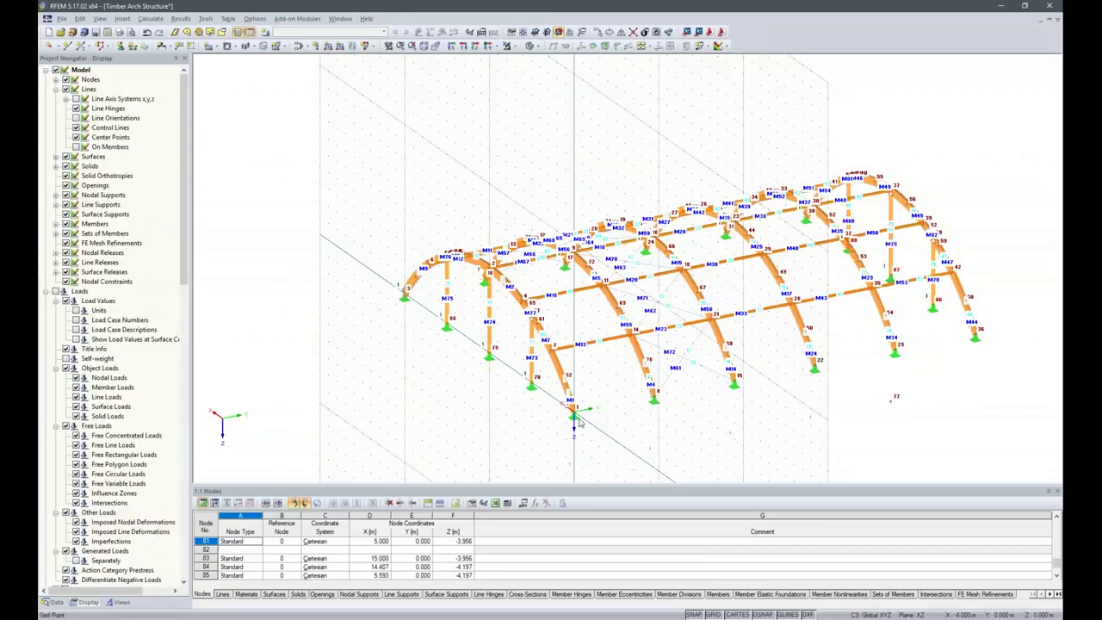
scroll(577, 417, up, 4)
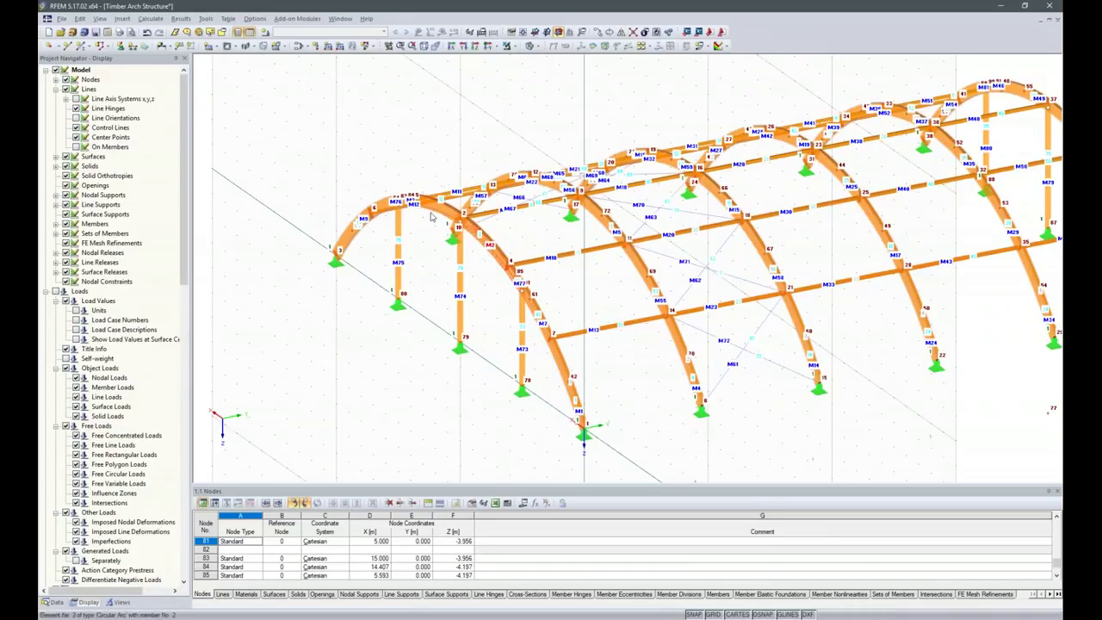
scroll(465, 297, down, 5)
drag(327, 145, 875, 427)
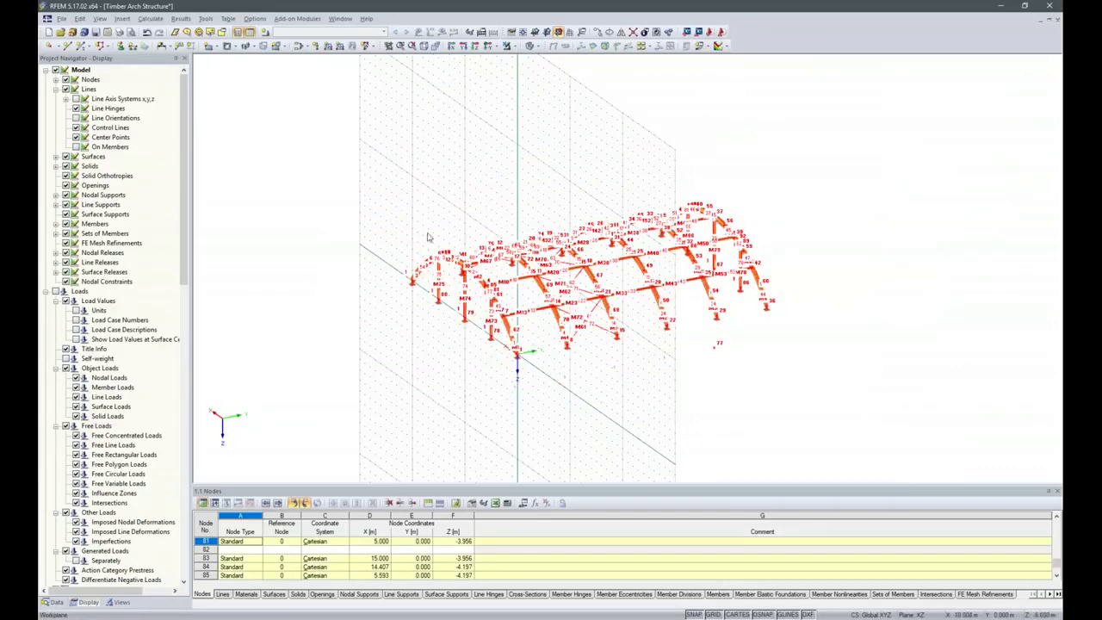
- Renumber nodes, lines and members automatically with priority Y, then X, then Z
click(205, 18)
mouse_move(263, 431)
click(409, 438)
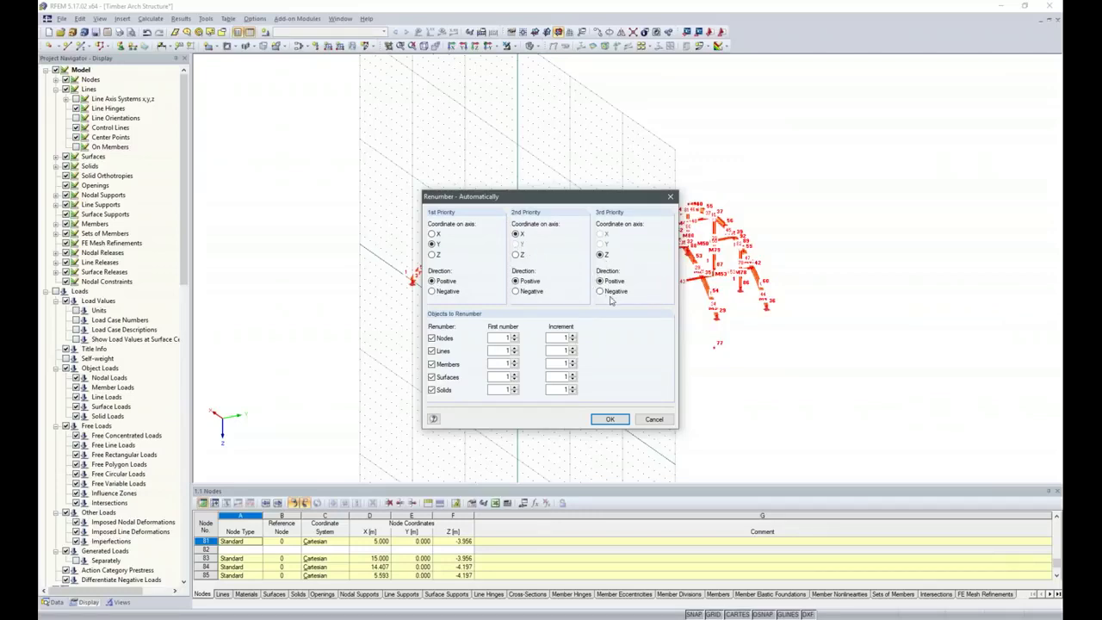
click(607, 418)
- Hide the node and member numbering labels in the model view
scroll(499, 330, up, 5)
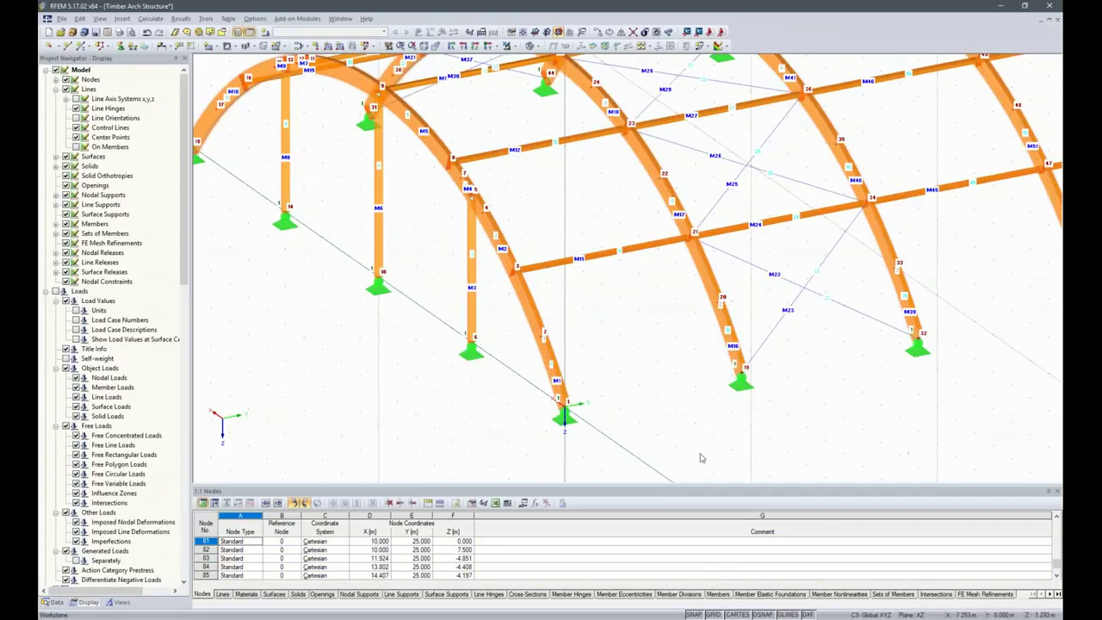
scroll(689, 452, down, 5)
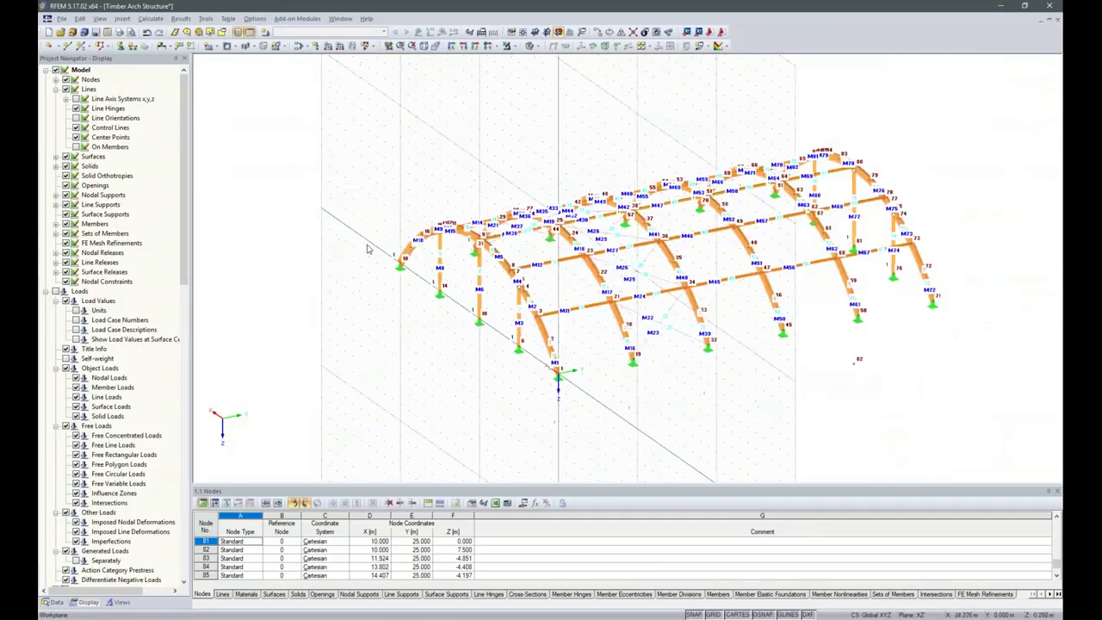
right_click(347, 360)
click(388, 124)
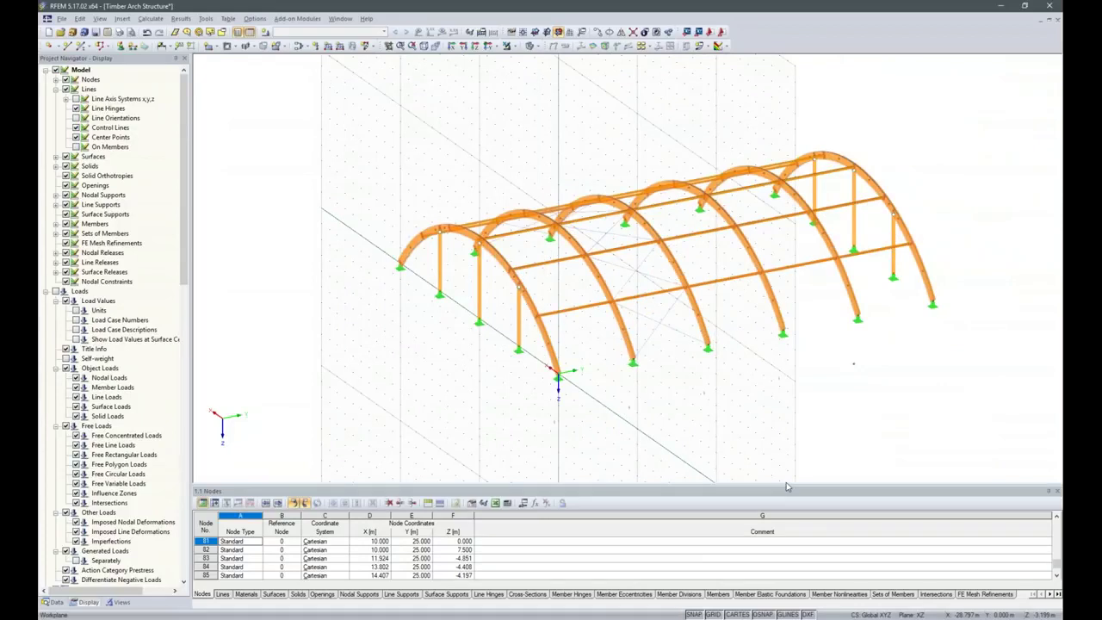
- Create load case LC1 with the preset description 'Self-weight + Roof System'
click(266, 33)
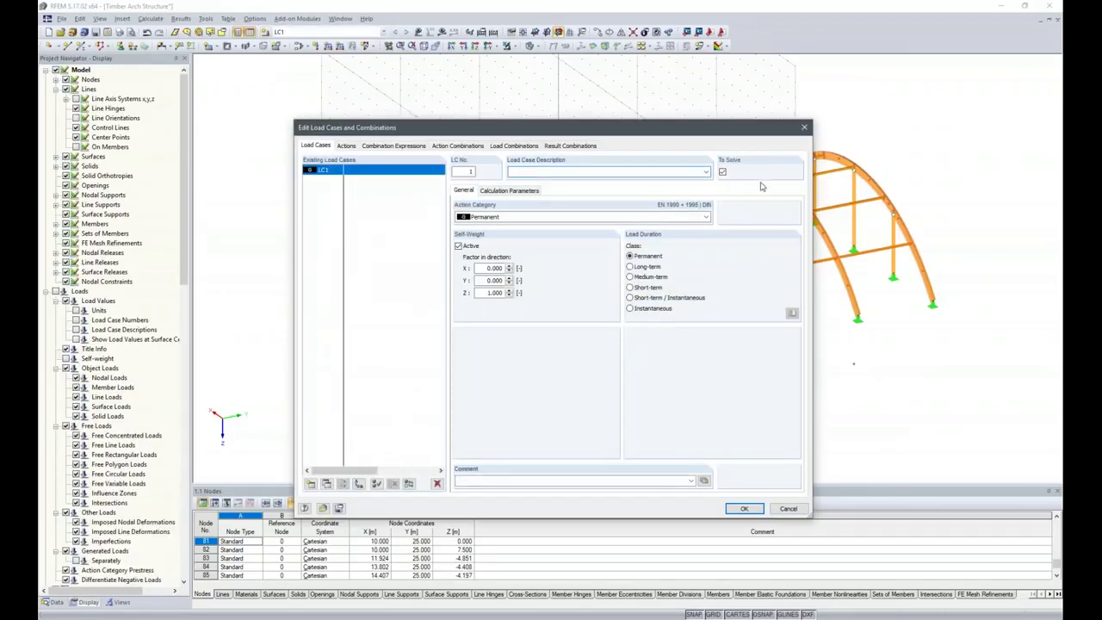
click(706, 172)
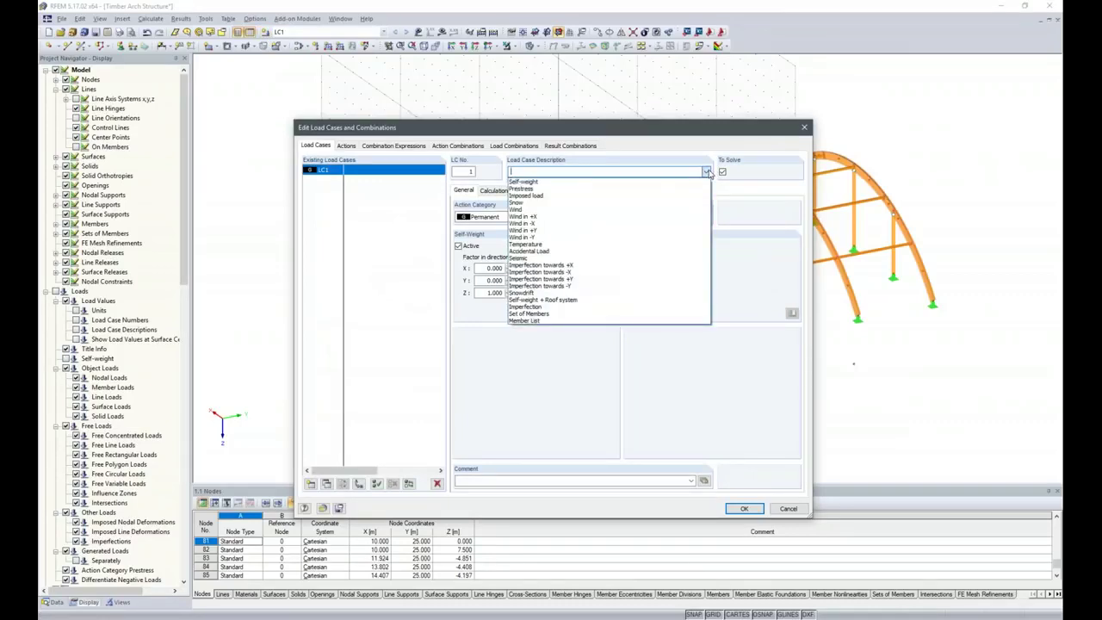
click(680, 182)
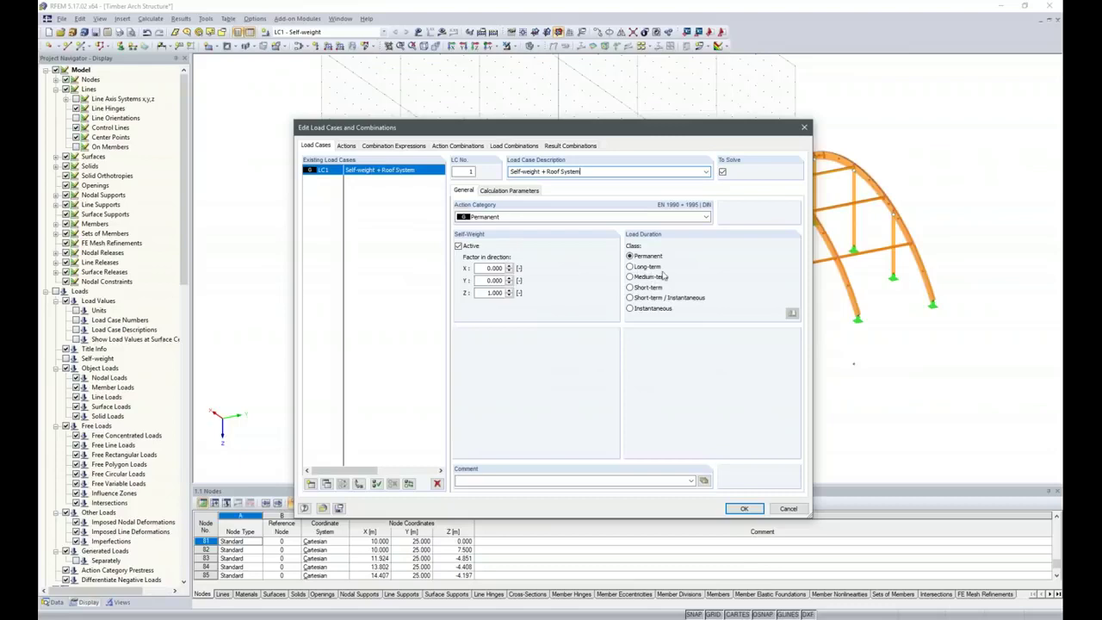
click(744, 508)
ctrl+middle_drag(827, 414, 713, 411)
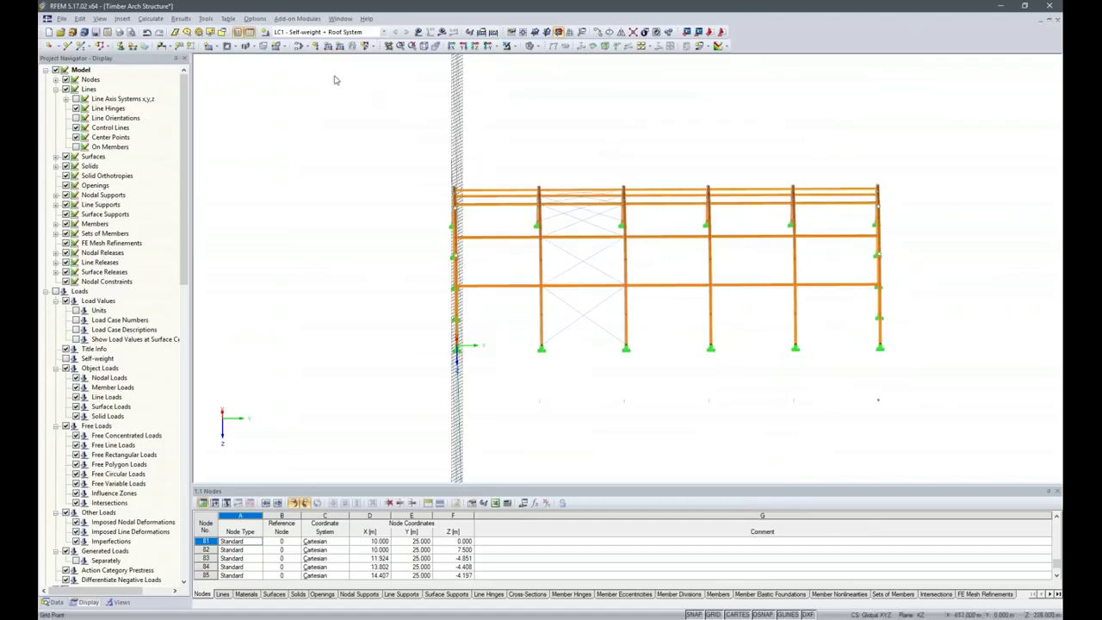
- Apply a 1.500 kN/m member-set load to the four inner arches
click(329, 46)
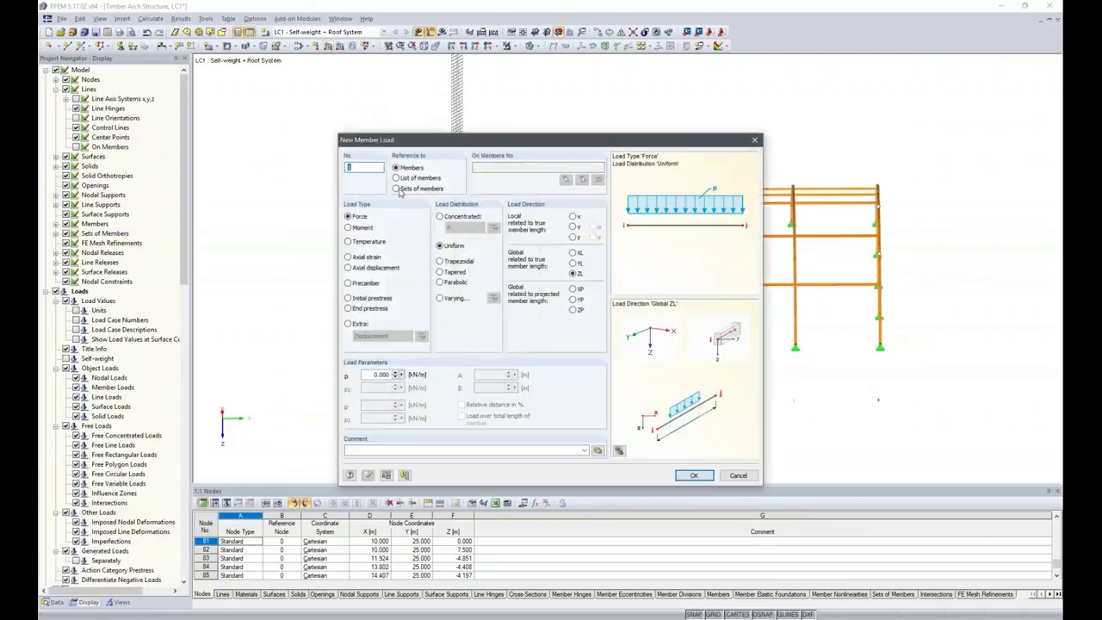
click(397, 188)
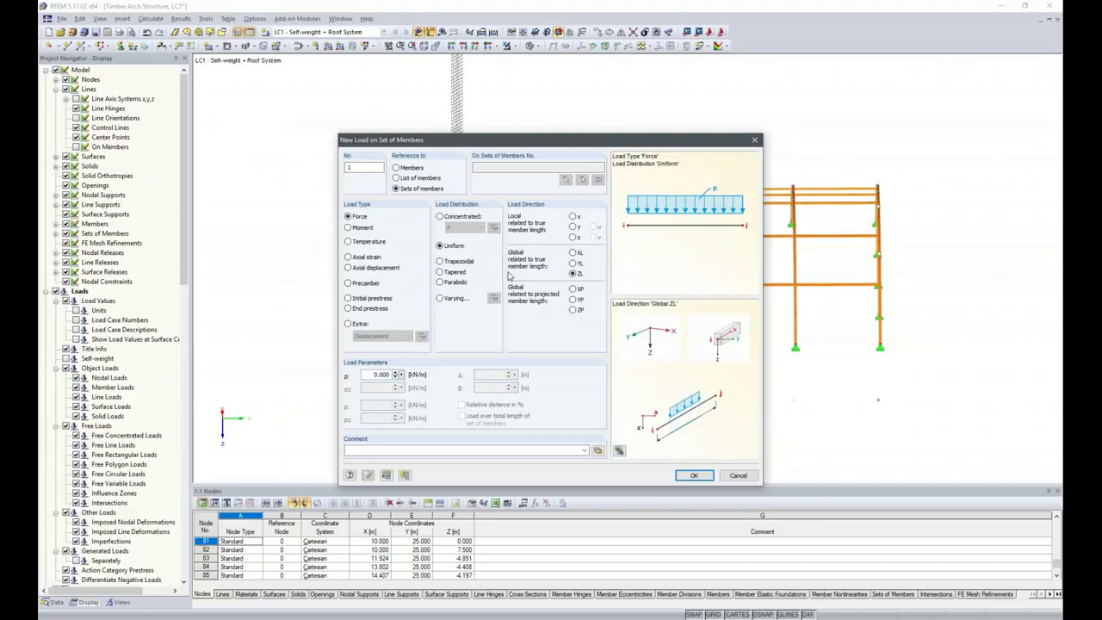
key(Tab)
text(1.)
click(688, 476)
drag(509, 155, 824, 443)
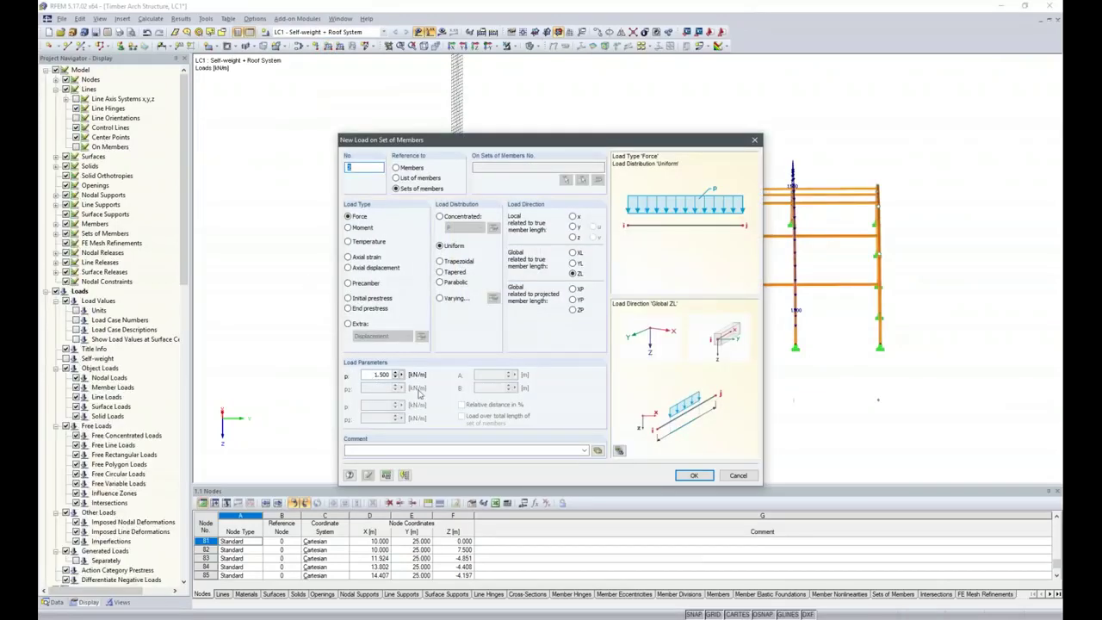
- Apply a 0.750 kN/m member-set load to the left and right end arches
double_click(367, 374)
text(0.75)
click(694, 475)
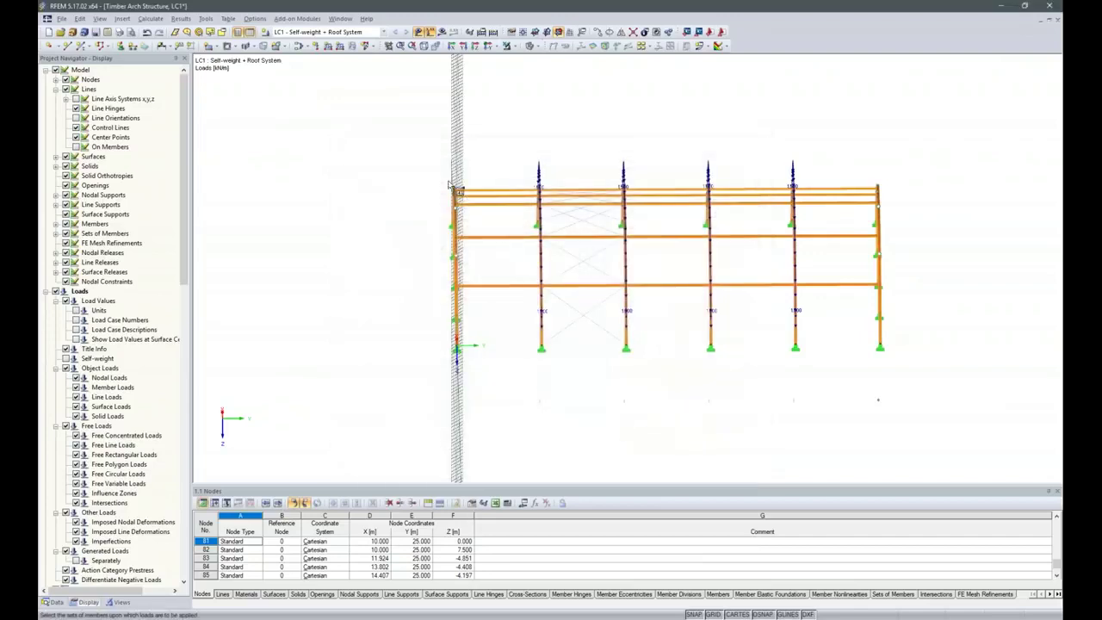
drag(416, 147, 510, 361)
drag(872, 150, 908, 365)
key(Escape)
key(F7)
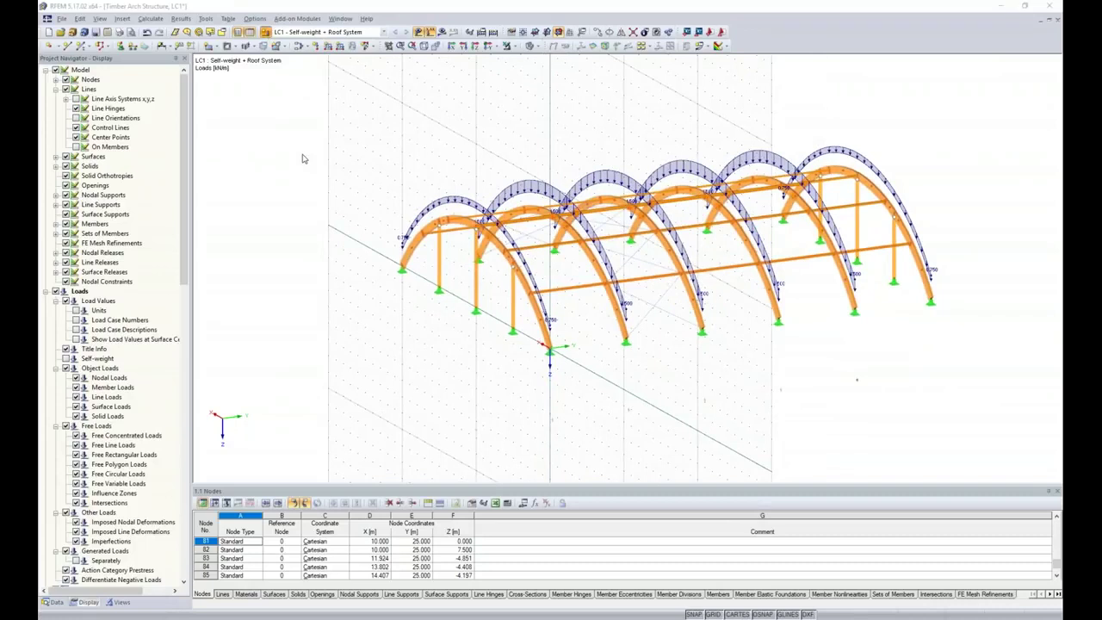
- Create load case LC2 using the preset 'Snow' description
click(418, 32)
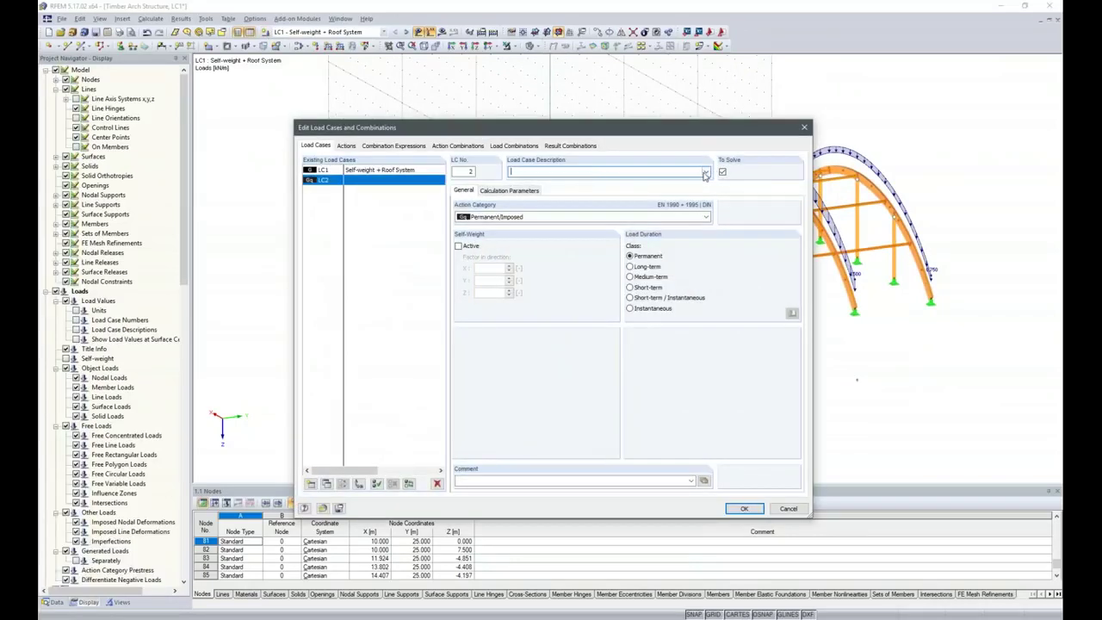
click(706, 171)
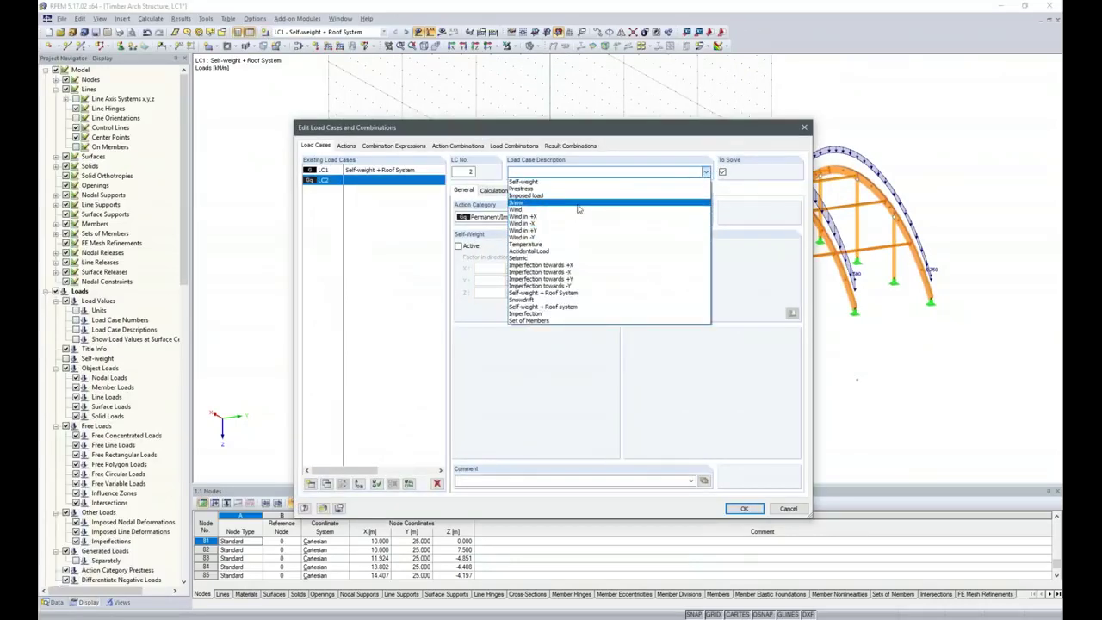
click(576, 202)
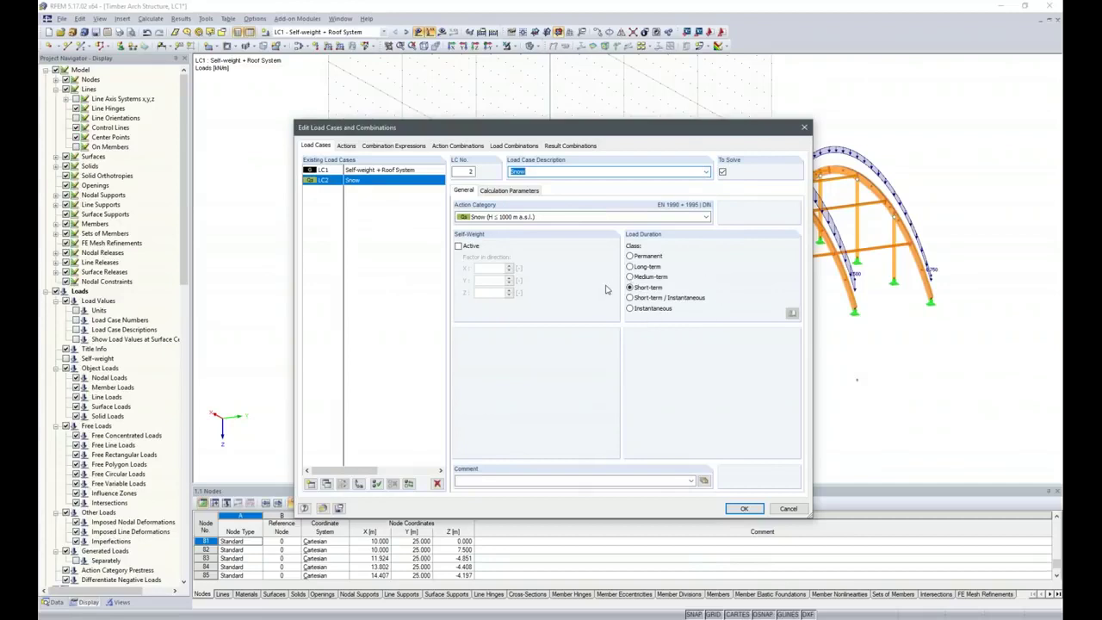
click(743, 508)
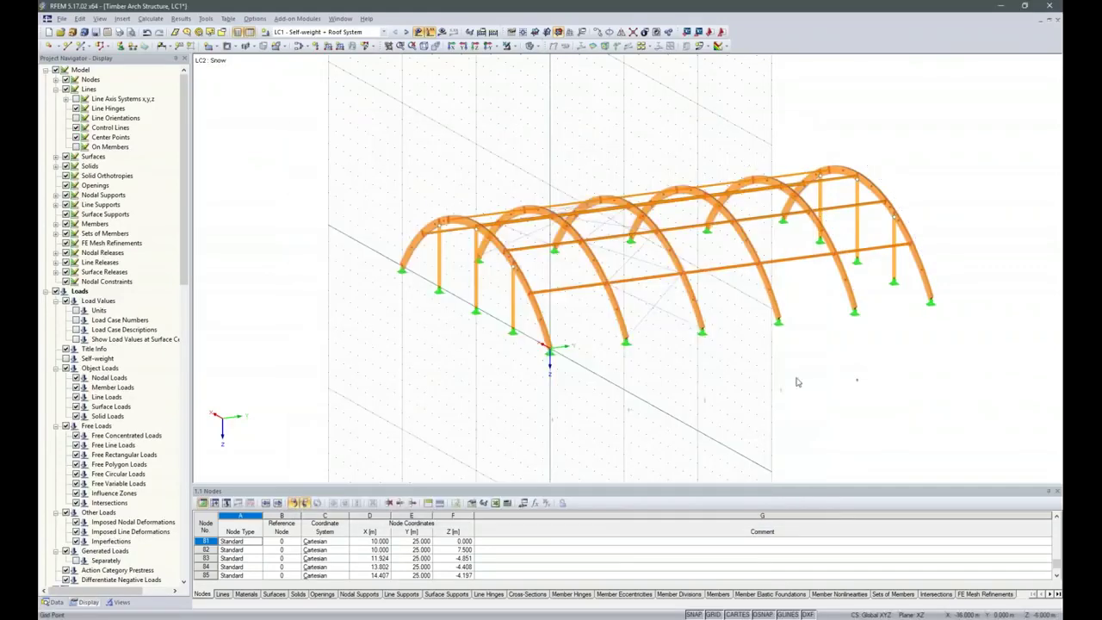
- Begin a uniform member-set load in projected ZP direction with p = 3.4 kN/m
click(328, 47)
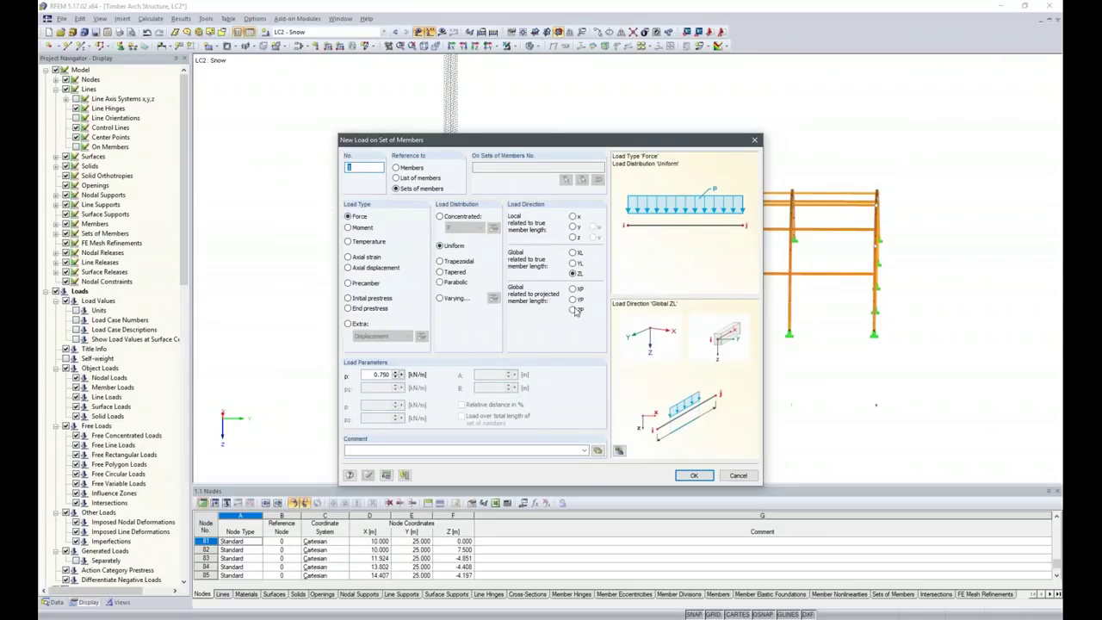
click(572, 309)
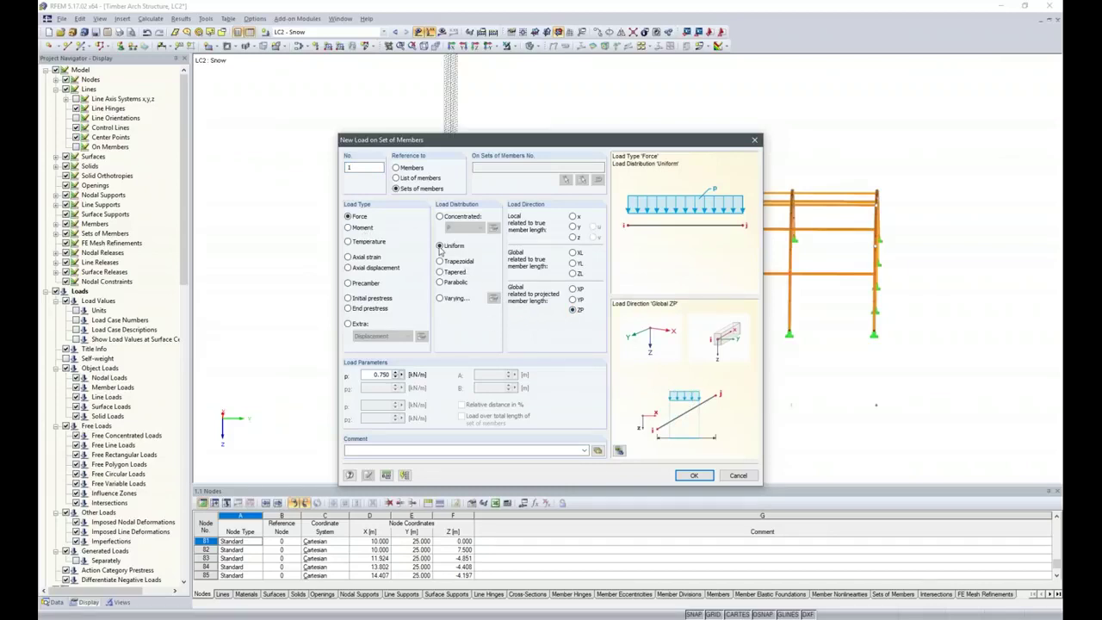
double_click(379, 375)
text(3)
- Apply the 3.400 kN/m snow load to the four inner arches
click(694, 475)
drag(485, 166, 823, 445)
ctrl+middle_drag(571, 377, 840, 398)
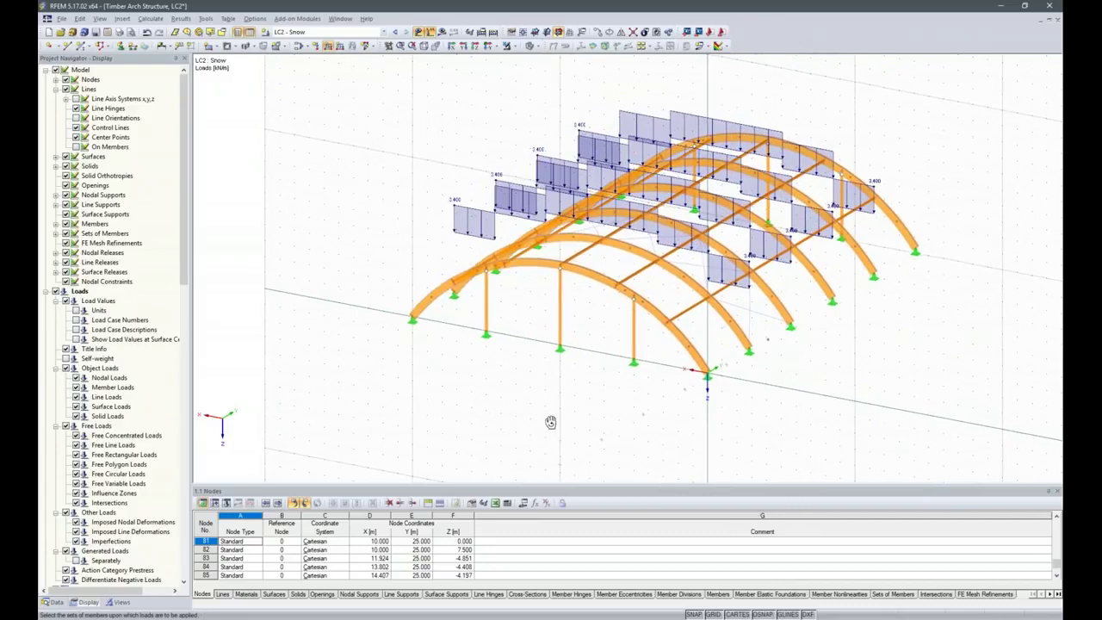
ctrl+middle_drag(553, 418, 684, 336)
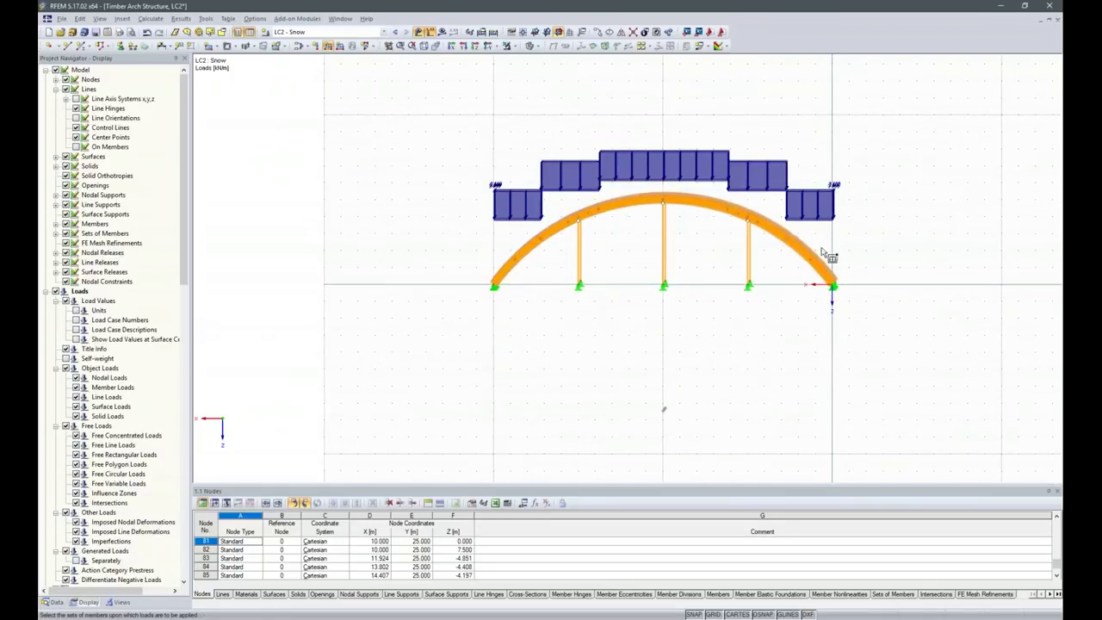
ctrl+middle_drag(1017, 285, 585, 387)
- Add a 1.7 kN/m snow load on the left and right end arches
click(328, 45)
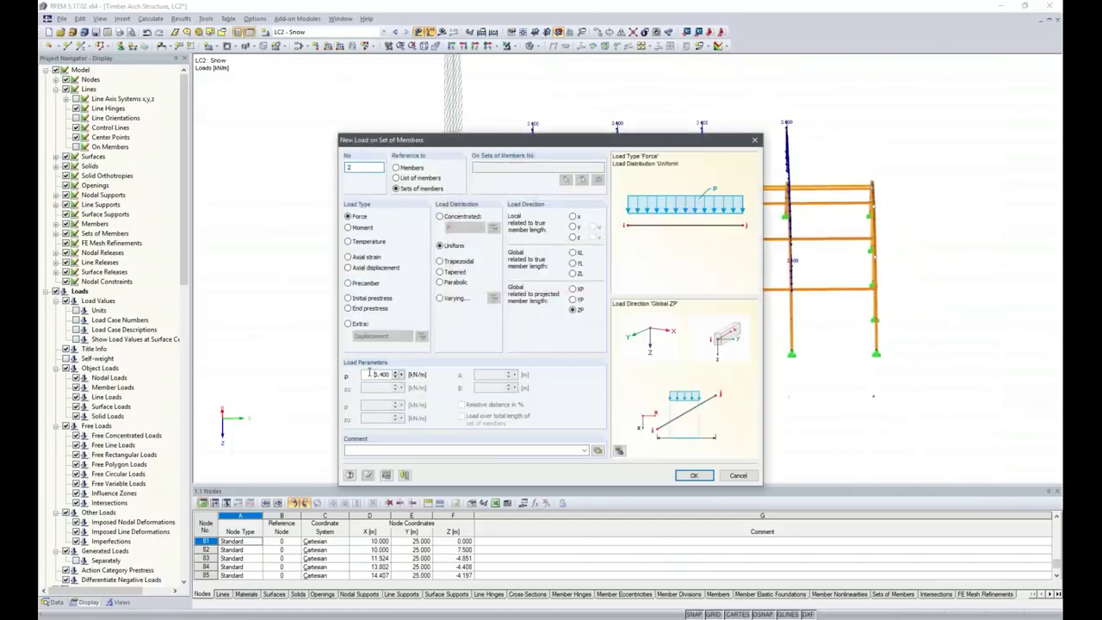
text(1.7)
click(694, 476)
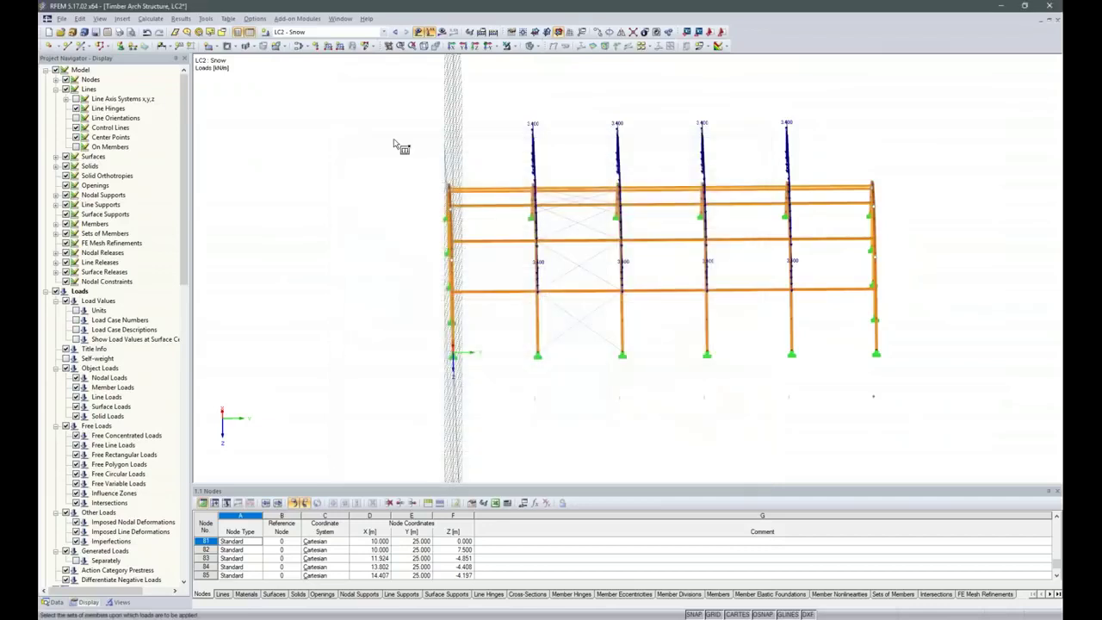
click(427, 201)
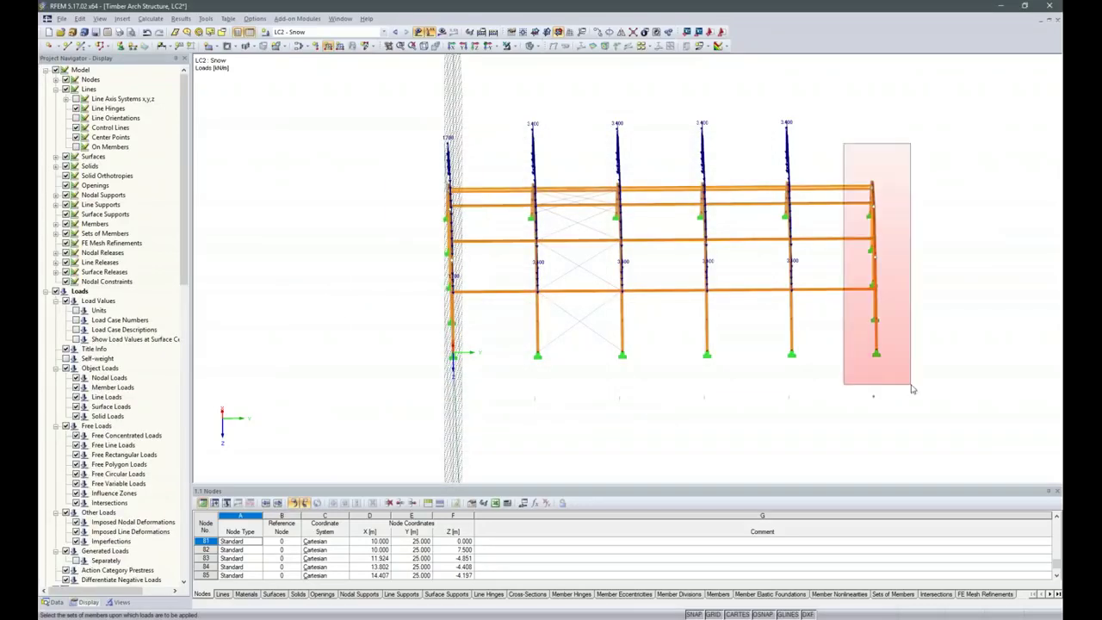
click(874, 401)
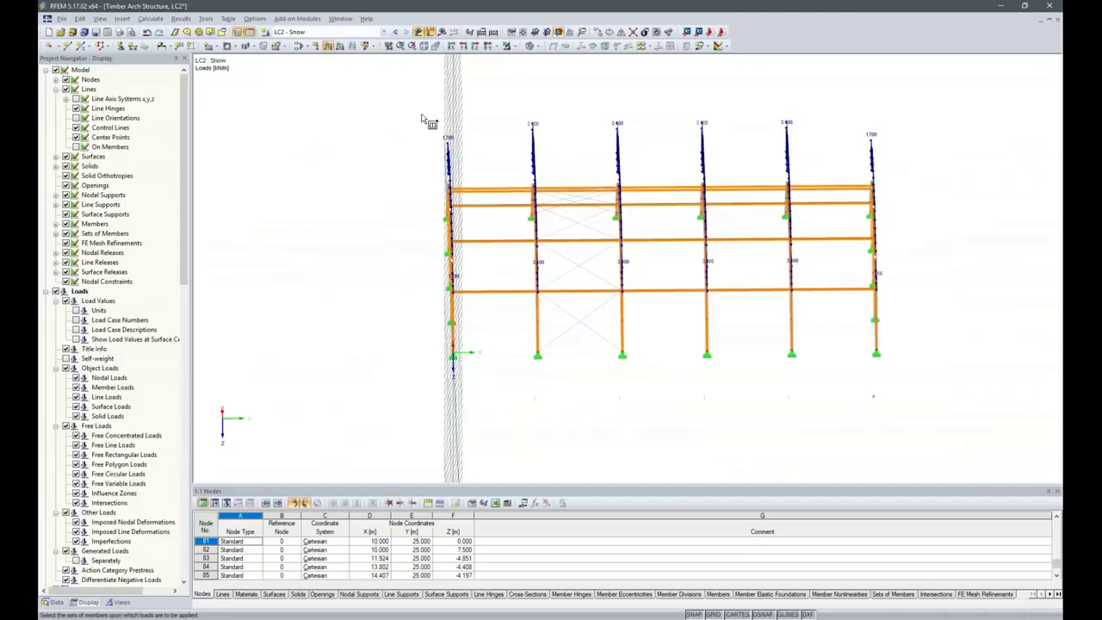
- Add load case LC3 Snowdrift and begin a new member-set load
click(265, 33)
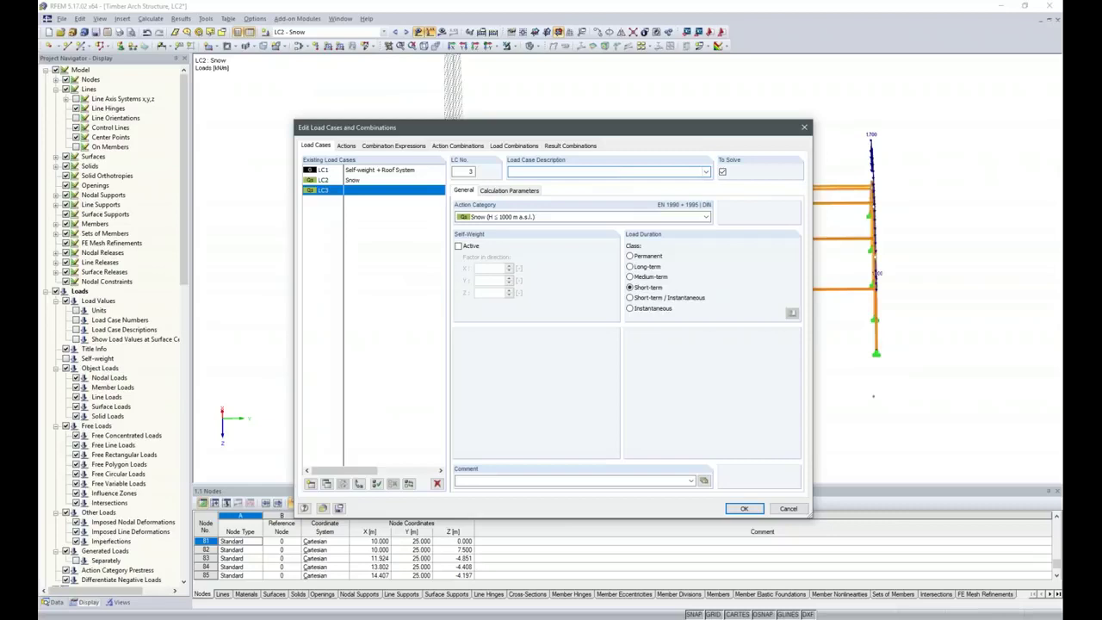
text(Snowdrift)
click(744, 508)
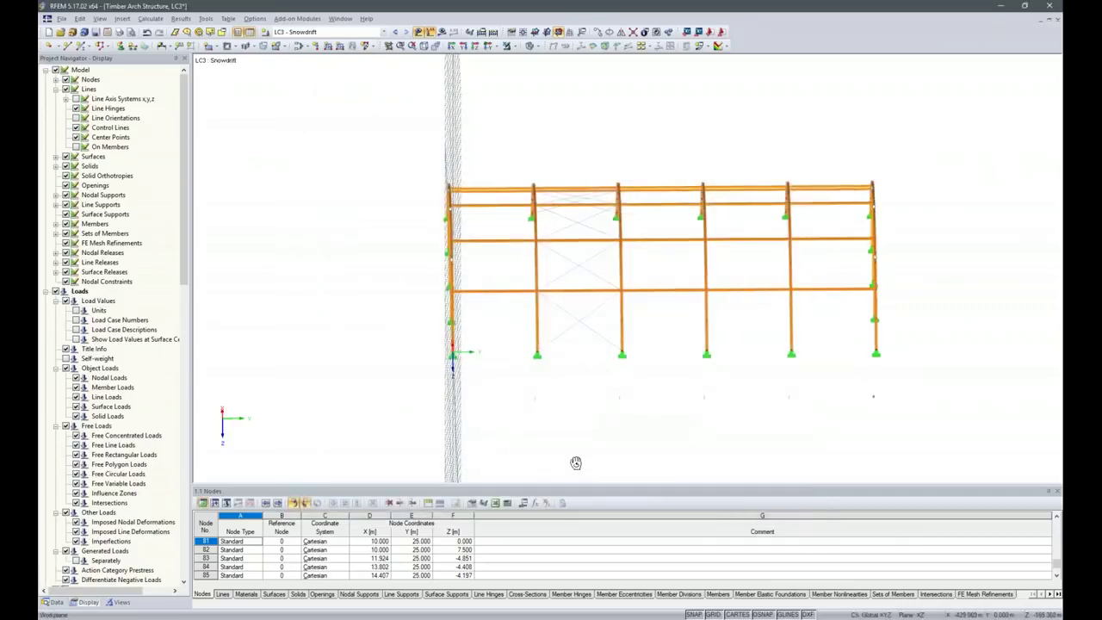
click(328, 46)
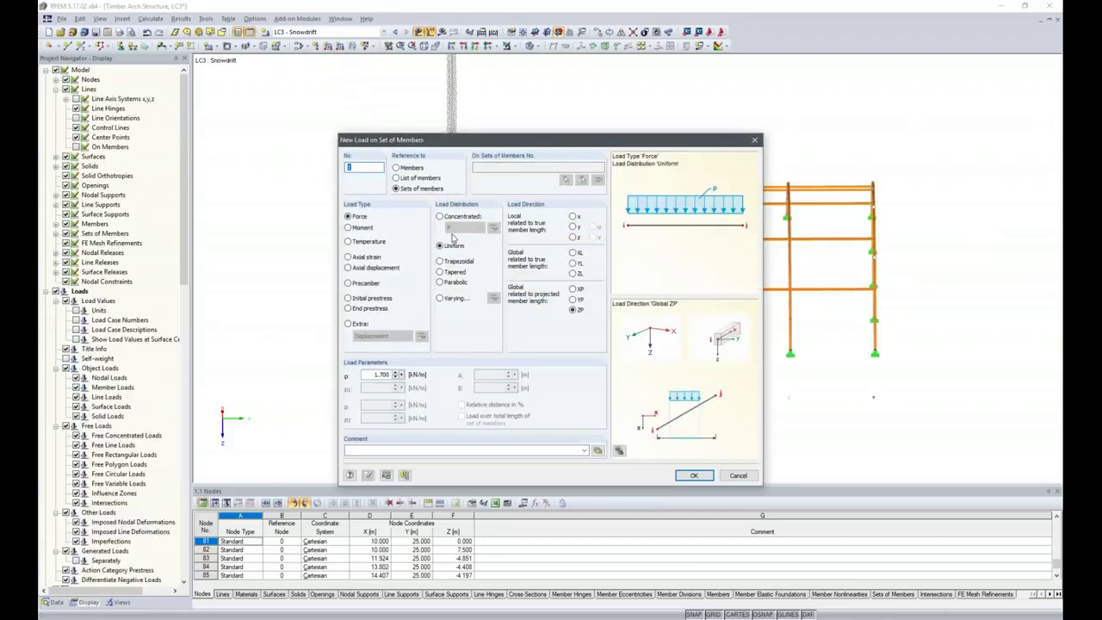
- Make the load distribution Varying and enter rows 0 m / 0 and 5 m / 8.5 kN/m
click(440, 299)
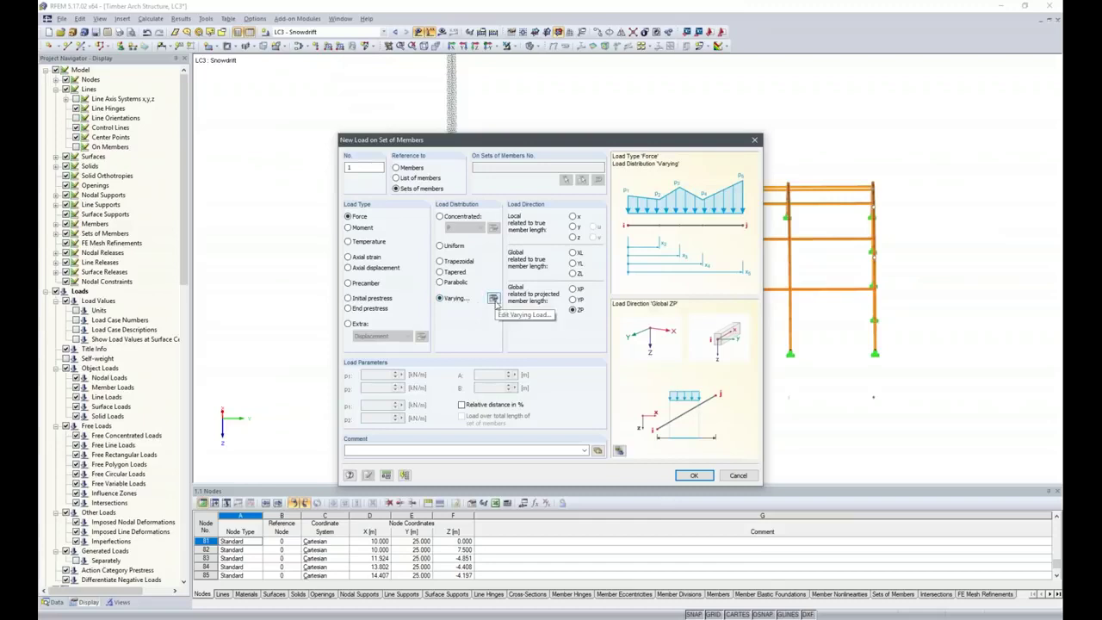
click(493, 298)
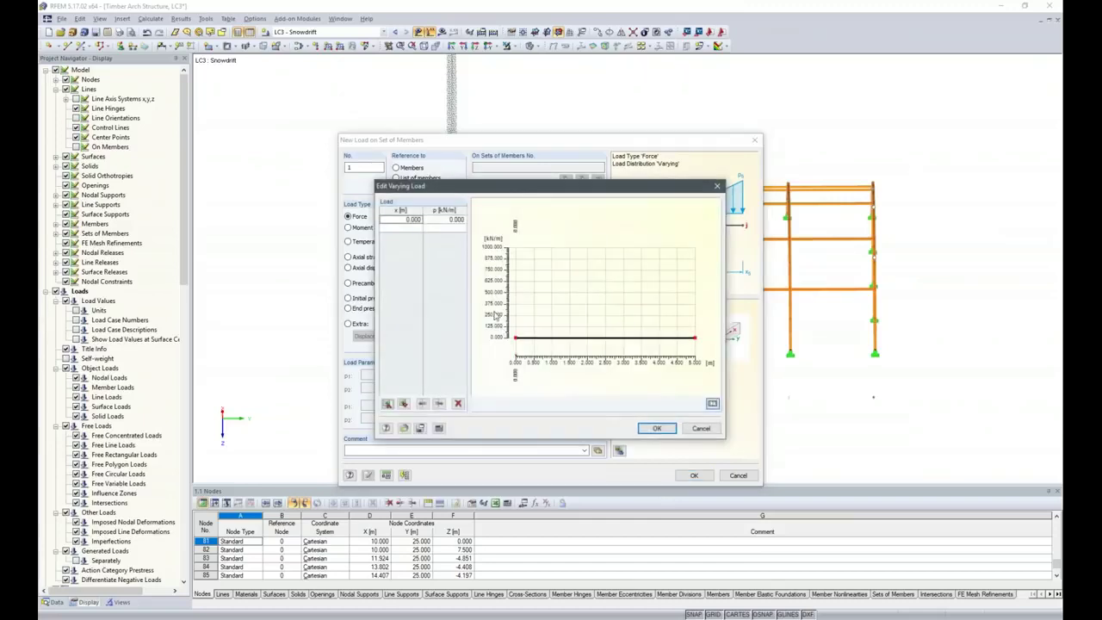
click(422, 221)
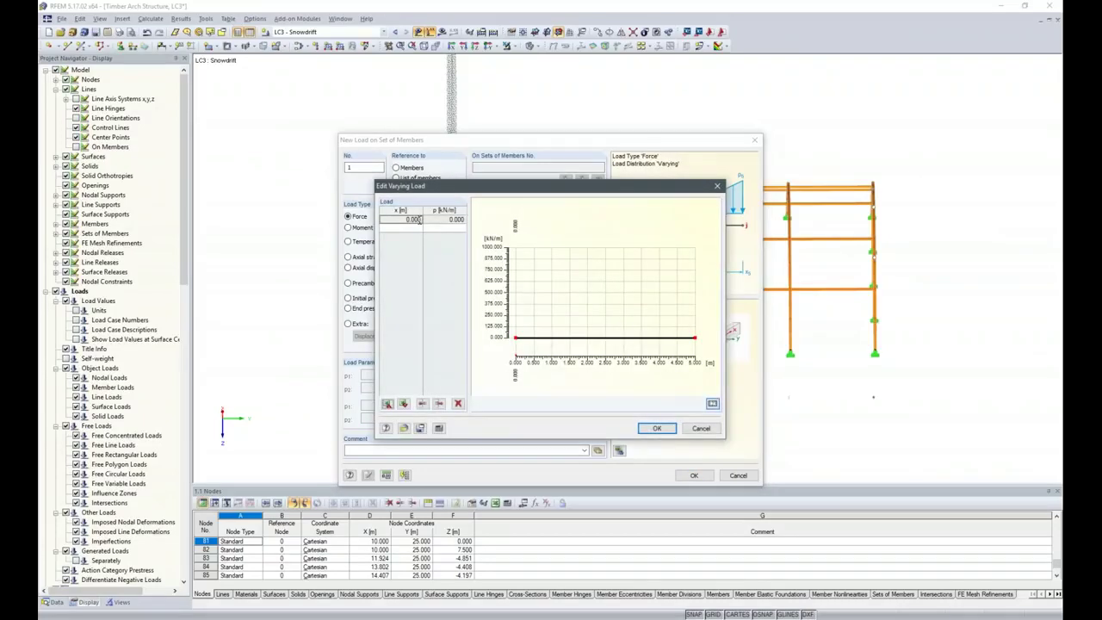
click(419, 220)
click(442, 220)
key(Return)
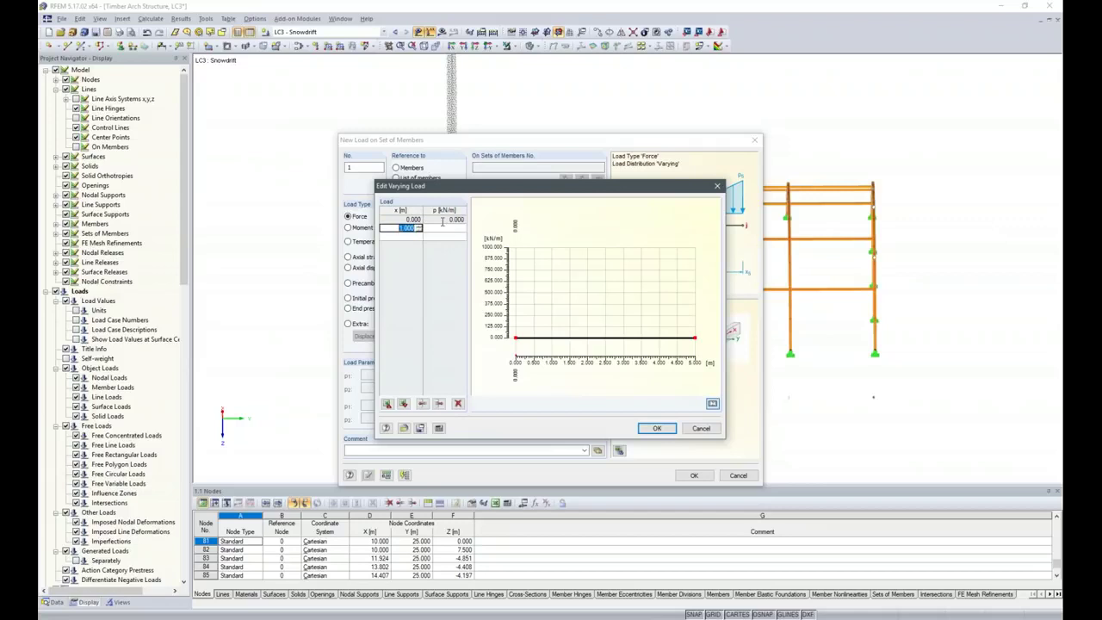
text(5)
key(Return)
text(8.5)
key(Return)
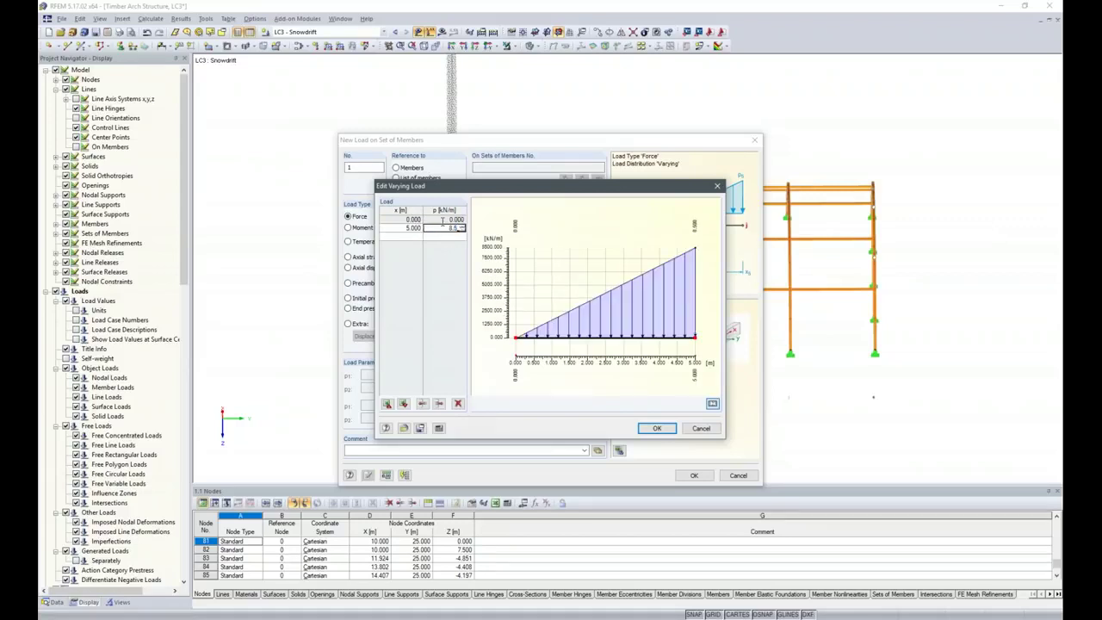
- Add rows 10 m / 0, 15 m / 4.25 kN/m and 20 m / 0, then apply the table
key(Return)
text(0)
key(Return)
key(Return)
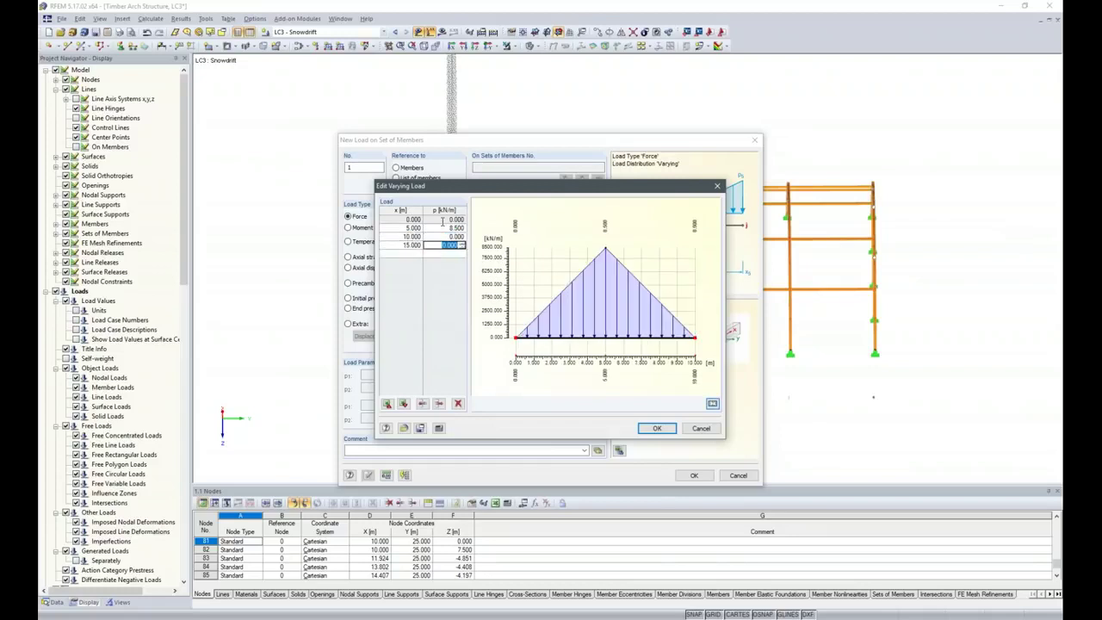
text(4.25)
key(Return)
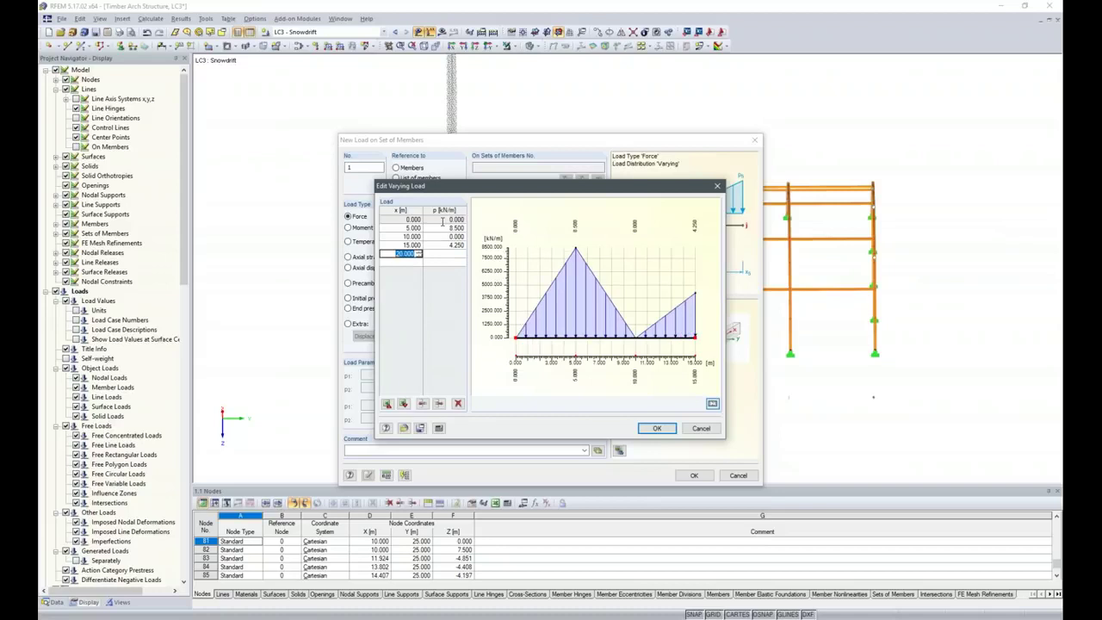
key(Return)
text(8)
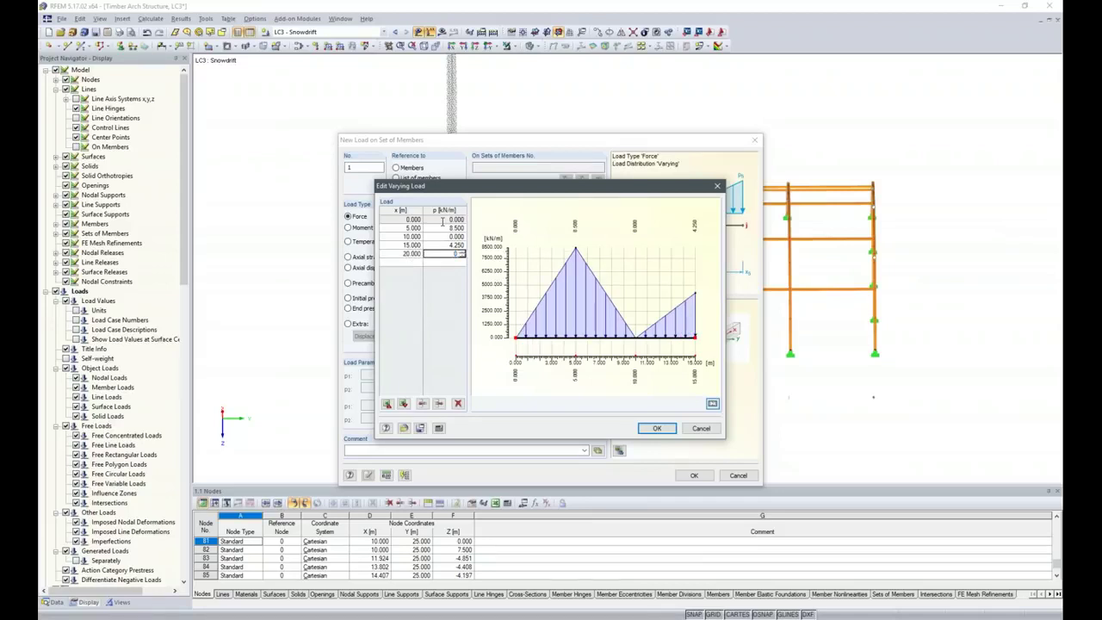
key(Return)
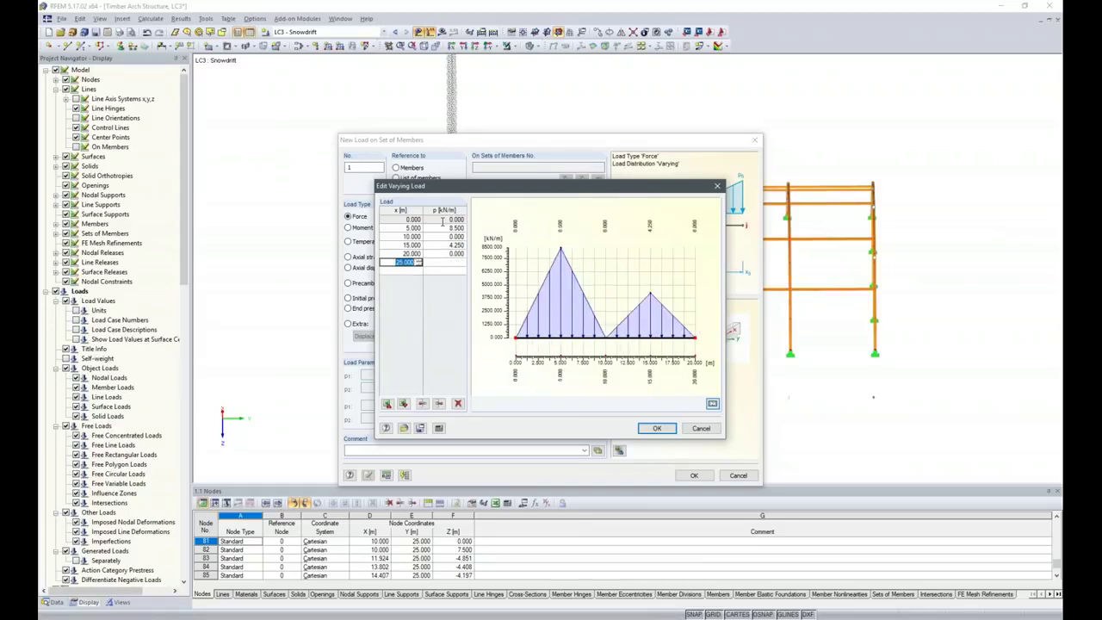
click(647, 430)
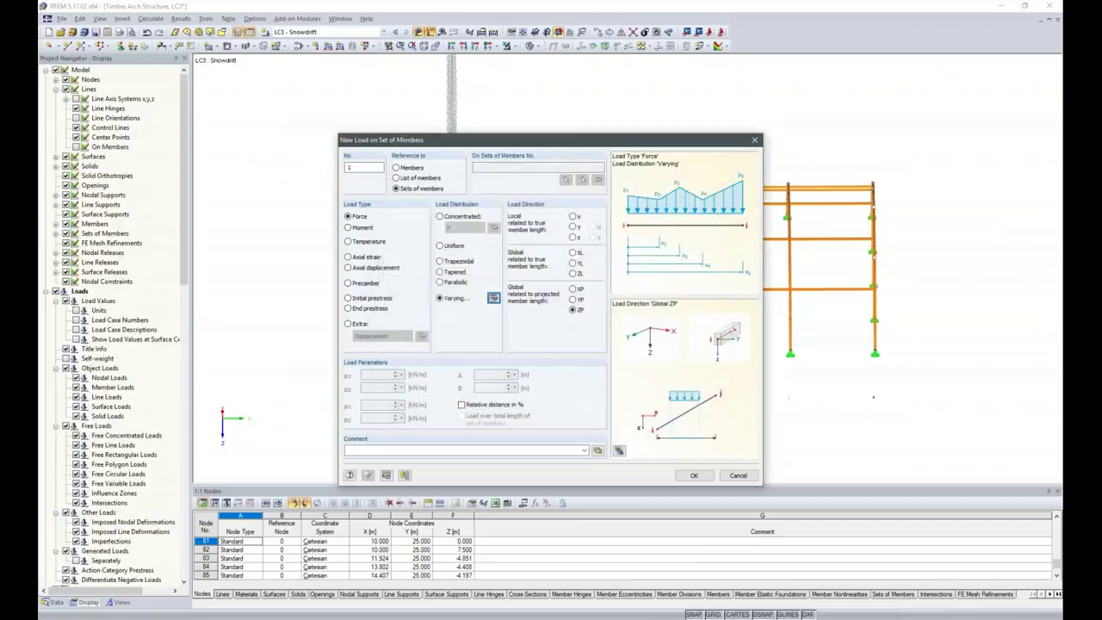
- Apply the 8.5/4.25 kN/m snowdrift load to the interior arch sets
click(697, 476)
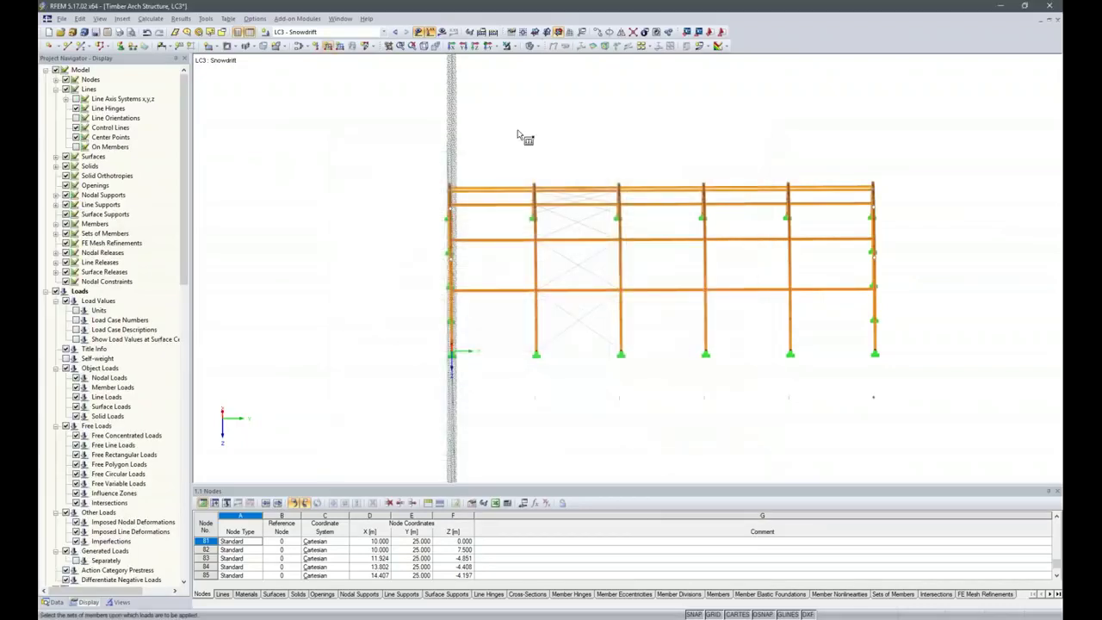
drag(509, 123, 831, 439)
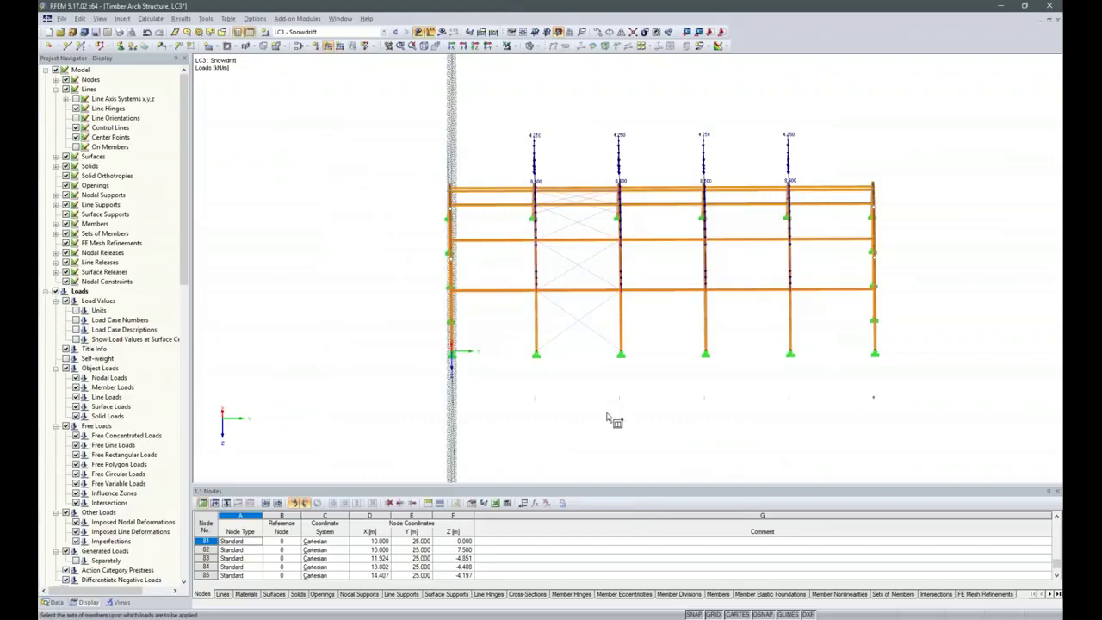
ctrl+middle_drag(615, 407, 700, 435)
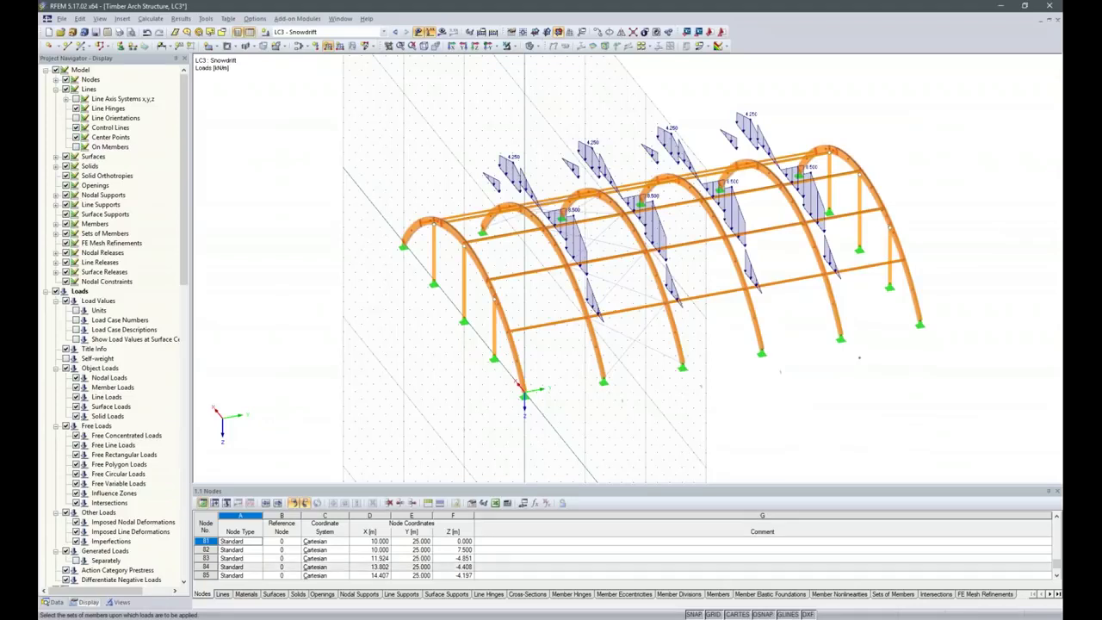
mouse_move(548, 616)
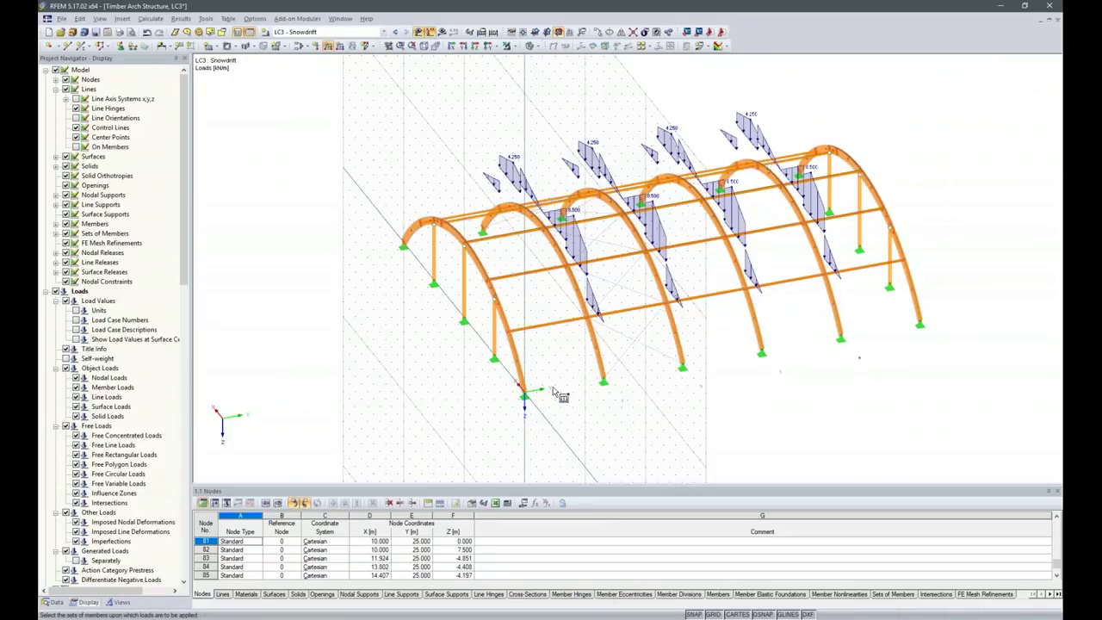
key(F2)
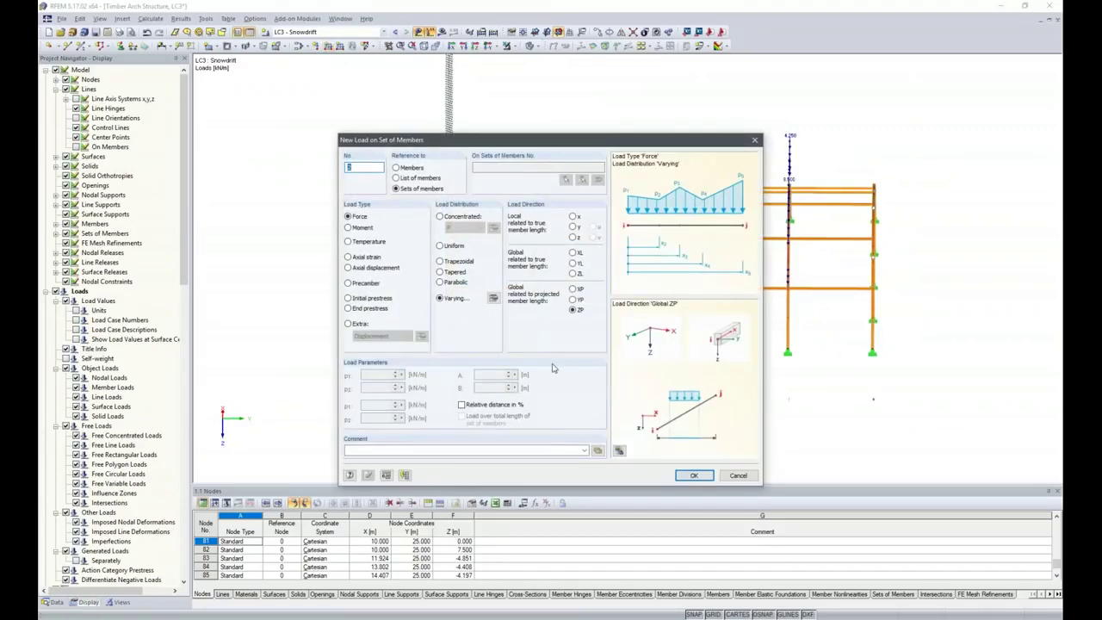
- Halve the drift profile peaks to 4.25 kN/m at 5 m and 2.125 kN/m at 15 m
click(493, 298)
click(443, 228)
click(444, 227)
text(4.25)
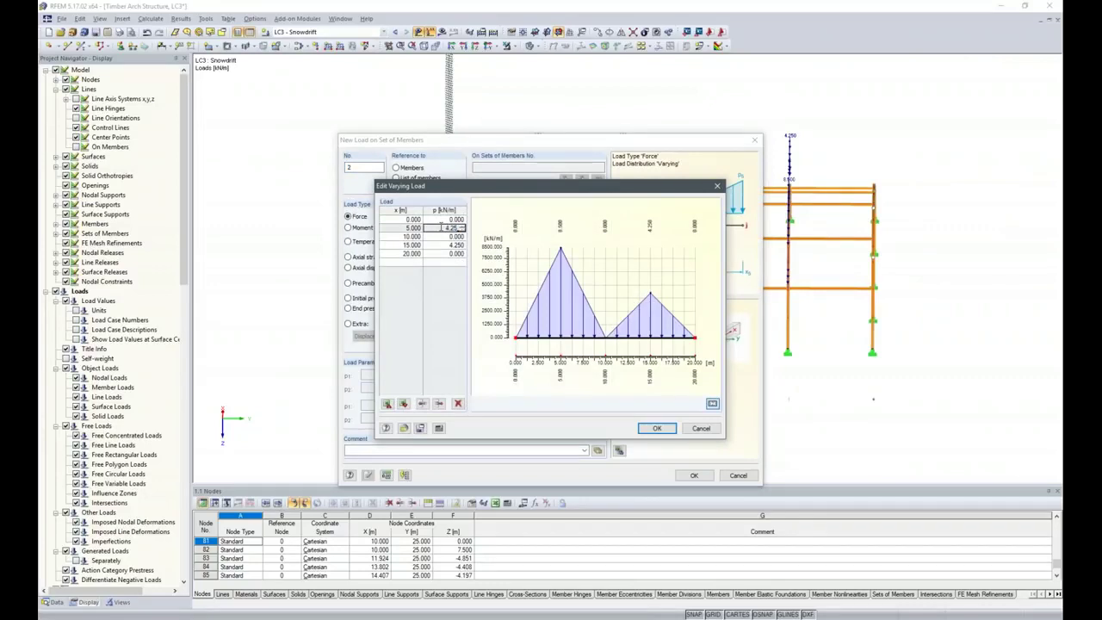
double_click(444, 244)
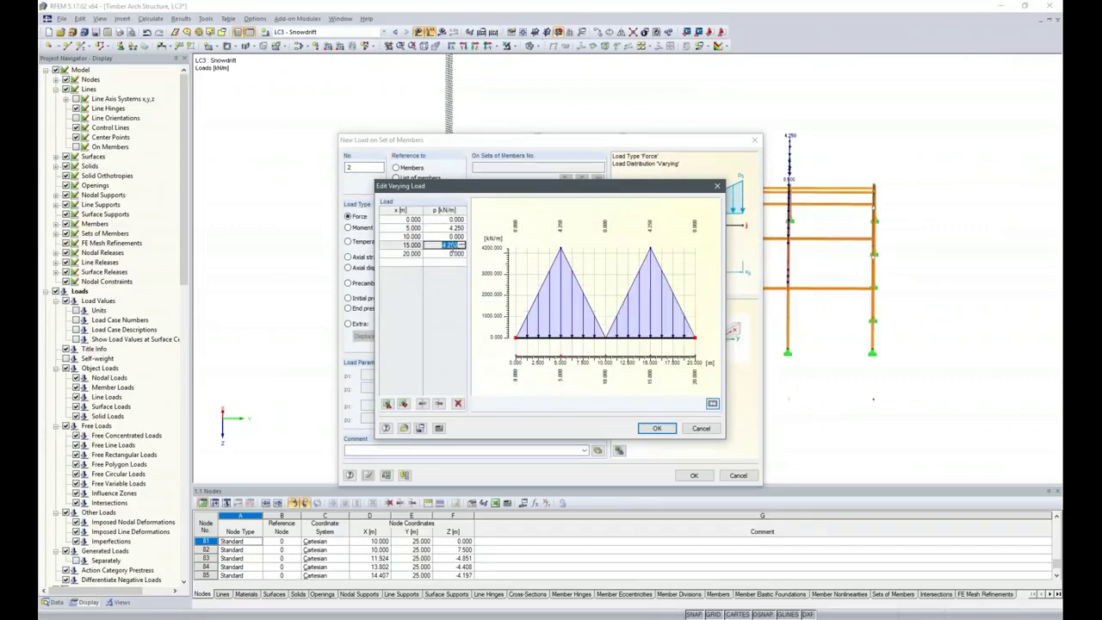
key(BackSpace)
key(Return)
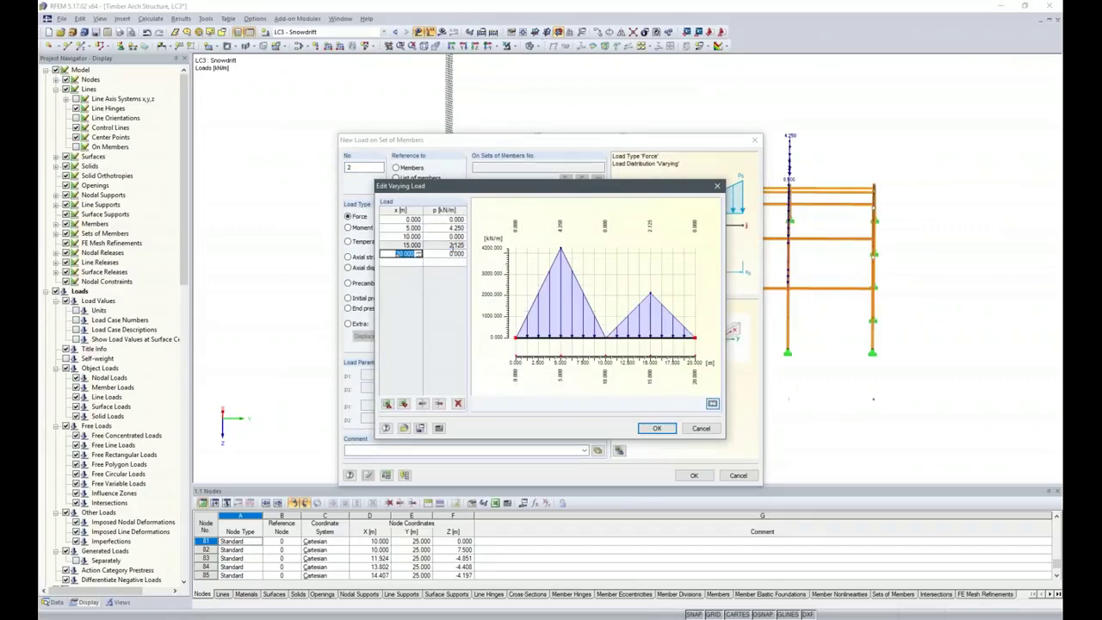
click(656, 428)
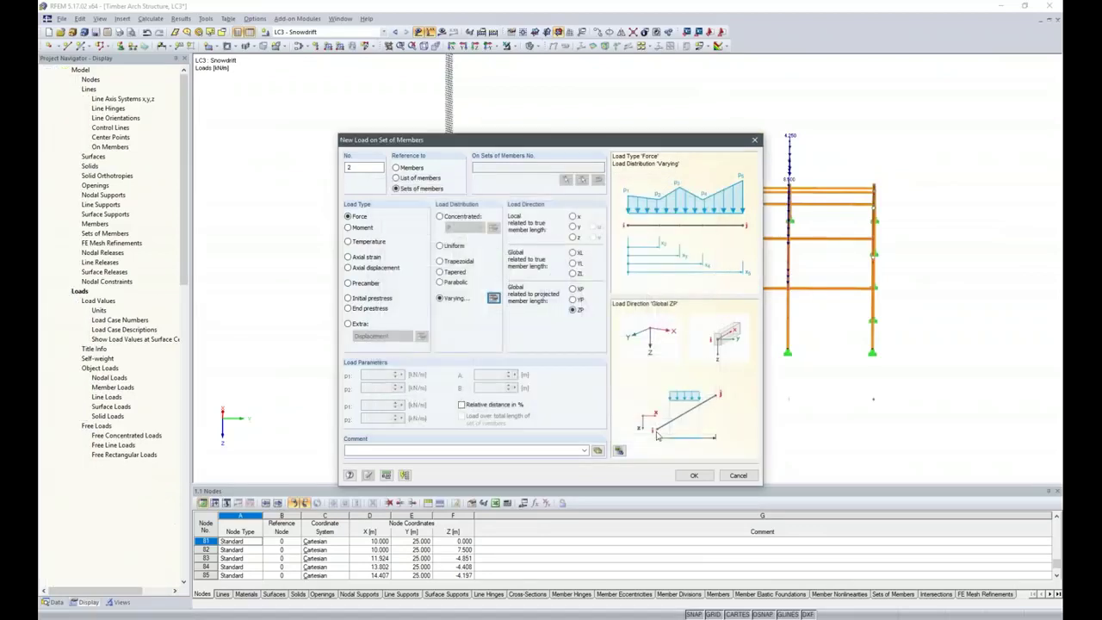
- Place the halved snowdrift load on the left and right end arches
click(693, 475)
click(452, 233)
click(904, 405)
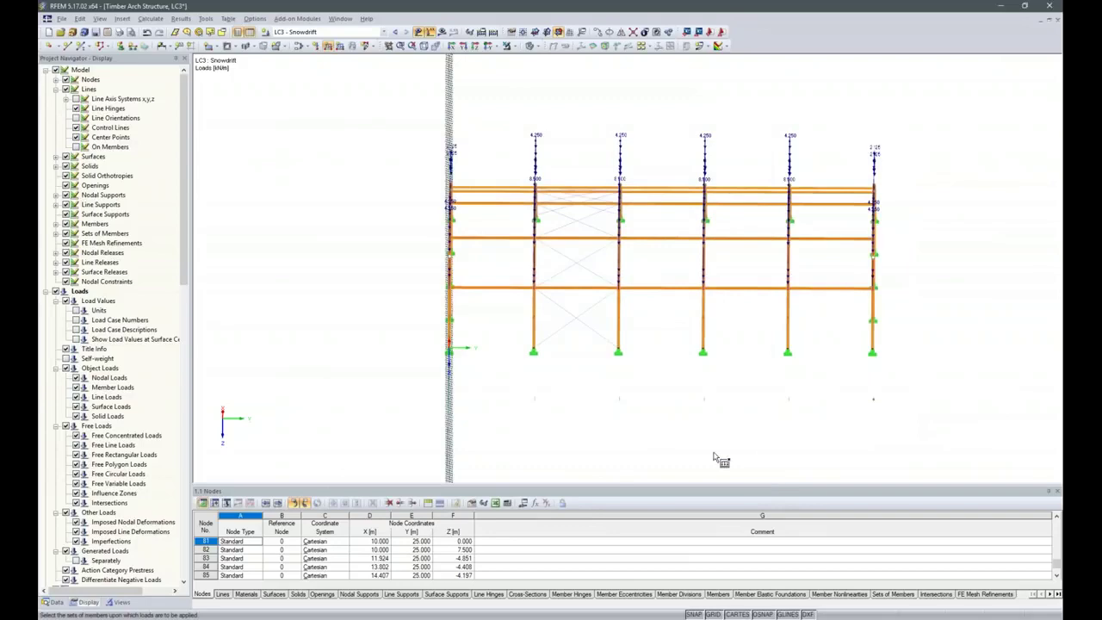
ctrl+middle_drag(720, 460, 893, 394)
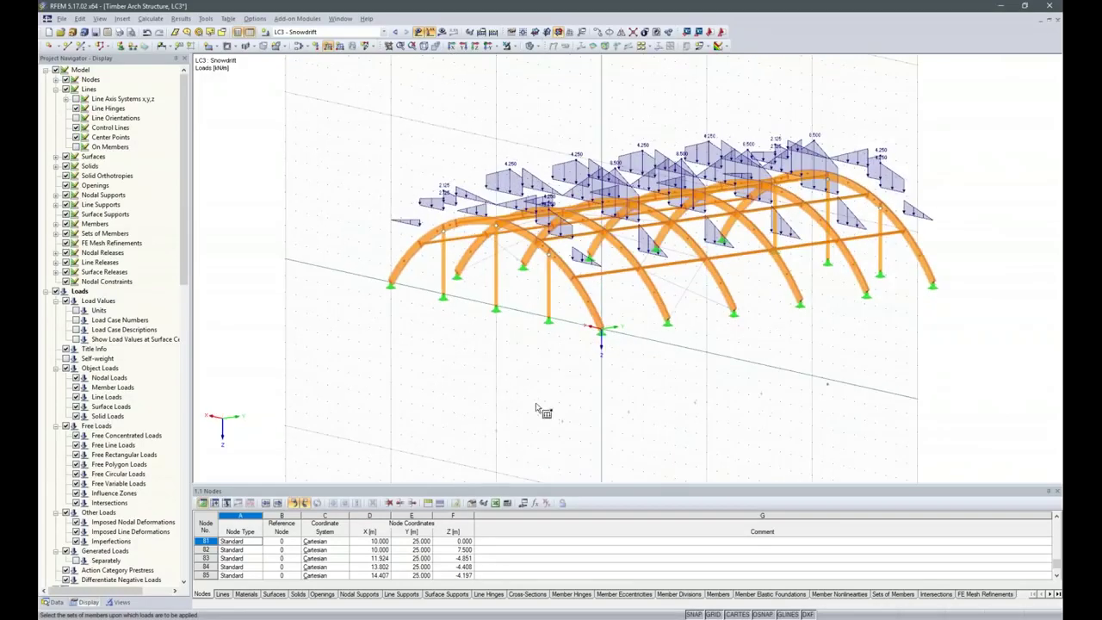
ctrl+middle_drag(543, 412, 642, 407)
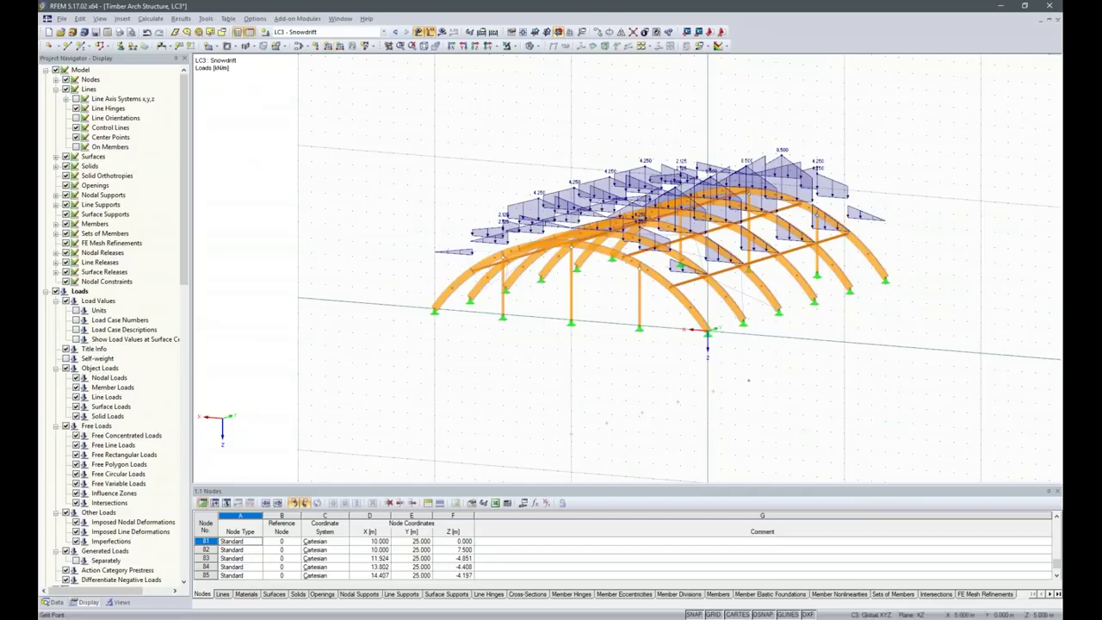
- Add load case LC4 with the preset description 'Wind in +X'
click(265, 32)
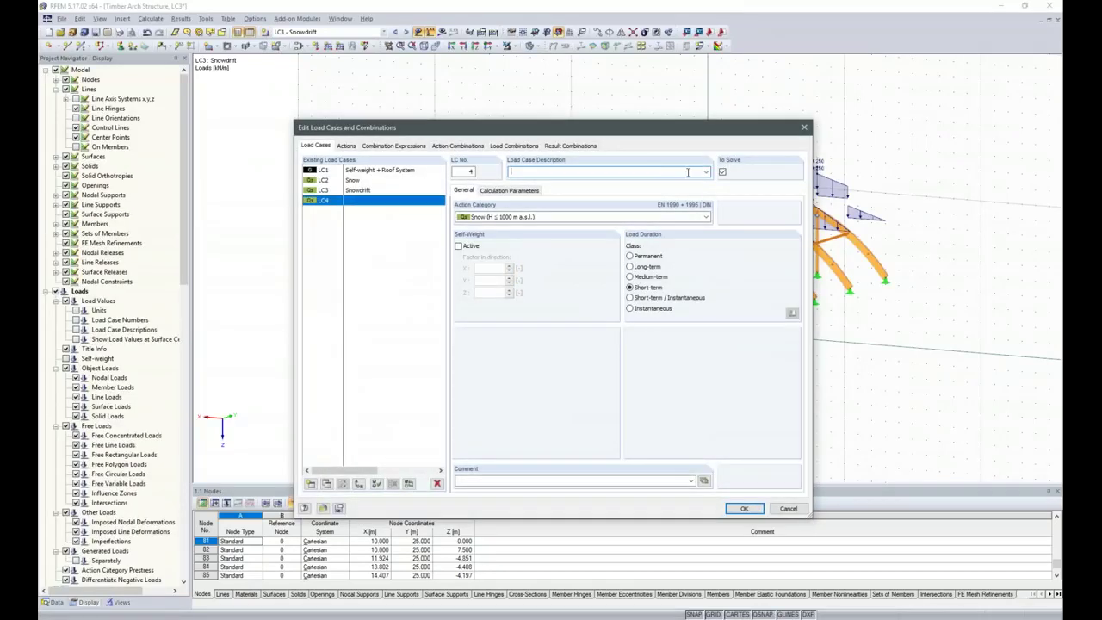
drag(678, 129, 658, 88)
click(699, 126)
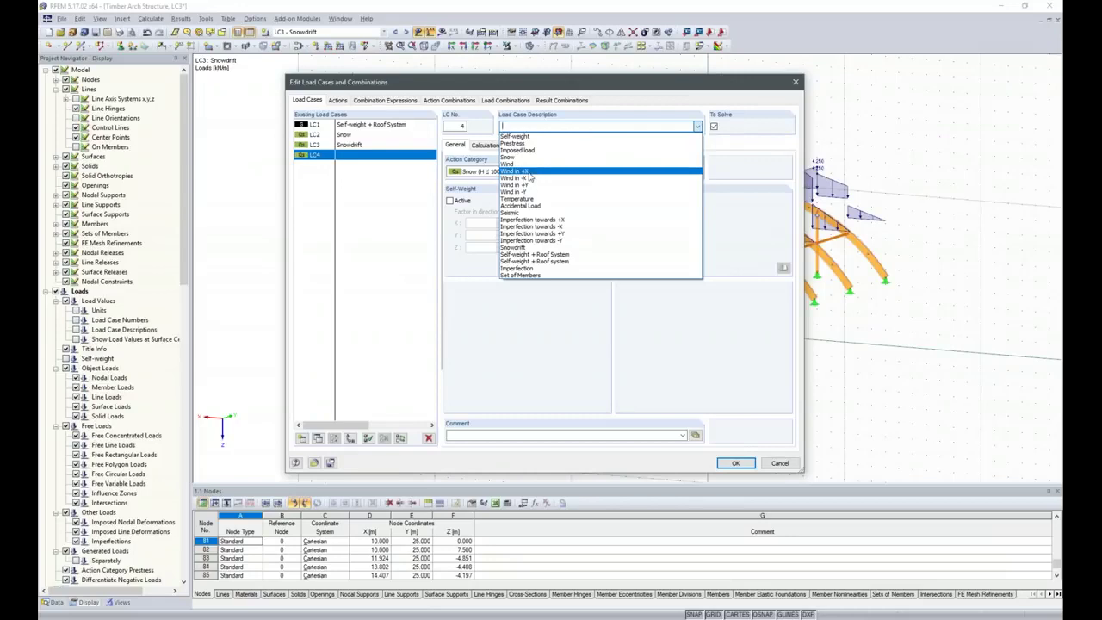
click(529, 172)
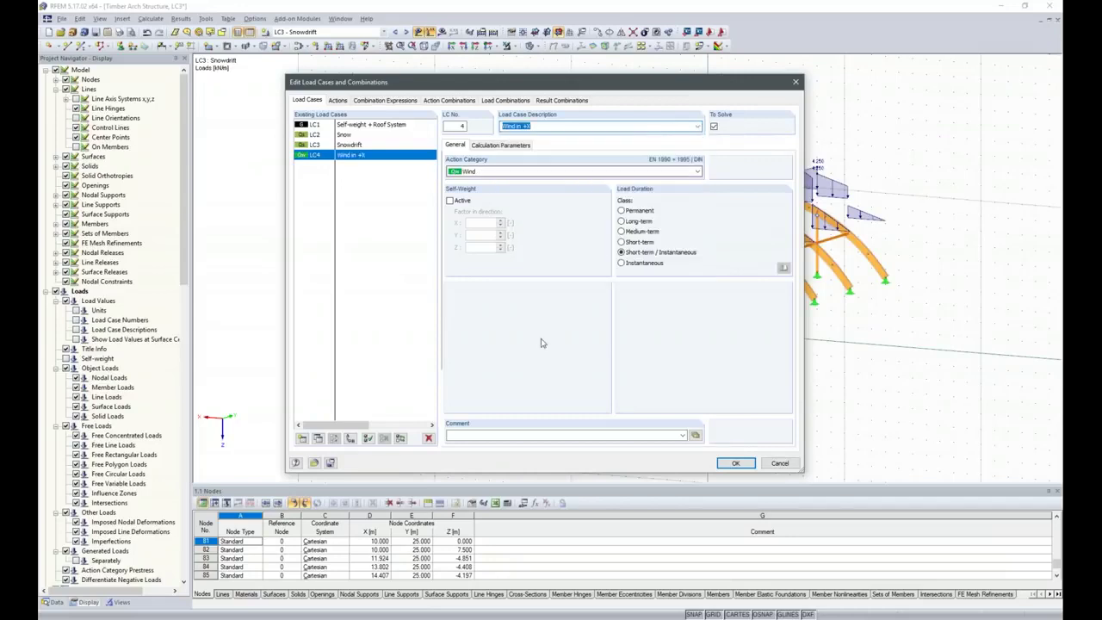
click(735, 464)
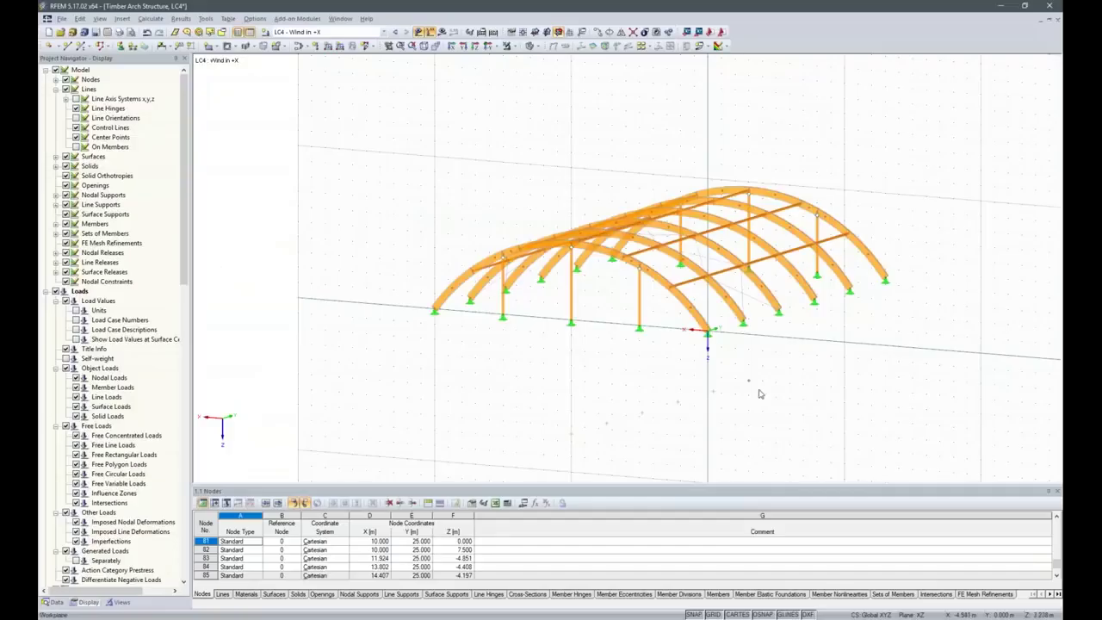
- Start a varying member-set load with positions given as relative percentages
ctrl+middle_drag(838, 410, 543, 446)
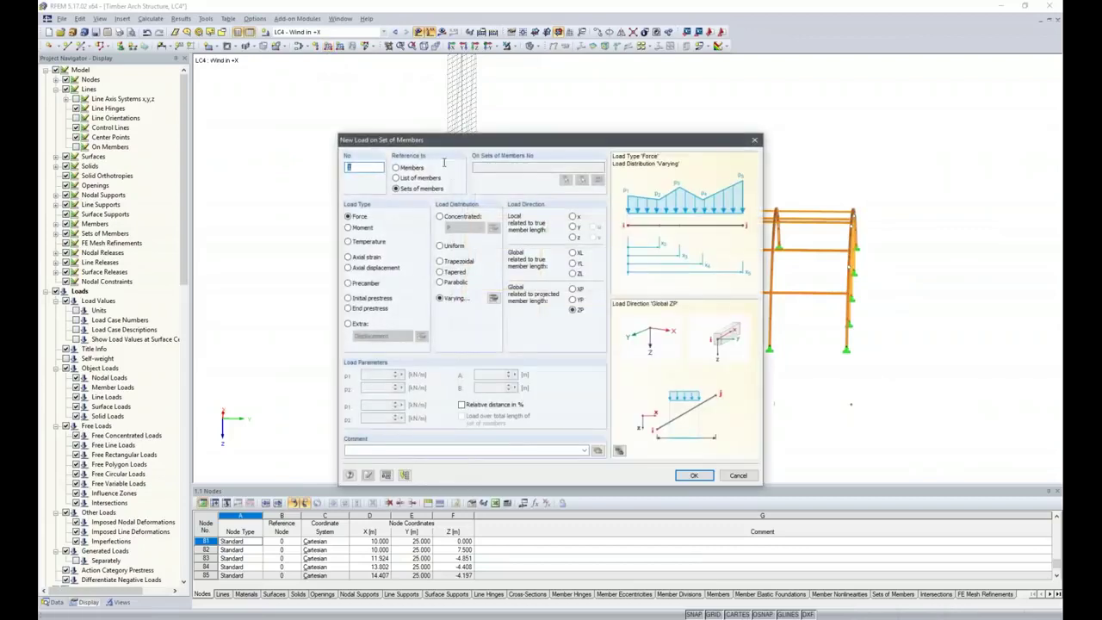
click(411, 189)
click(492, 299)
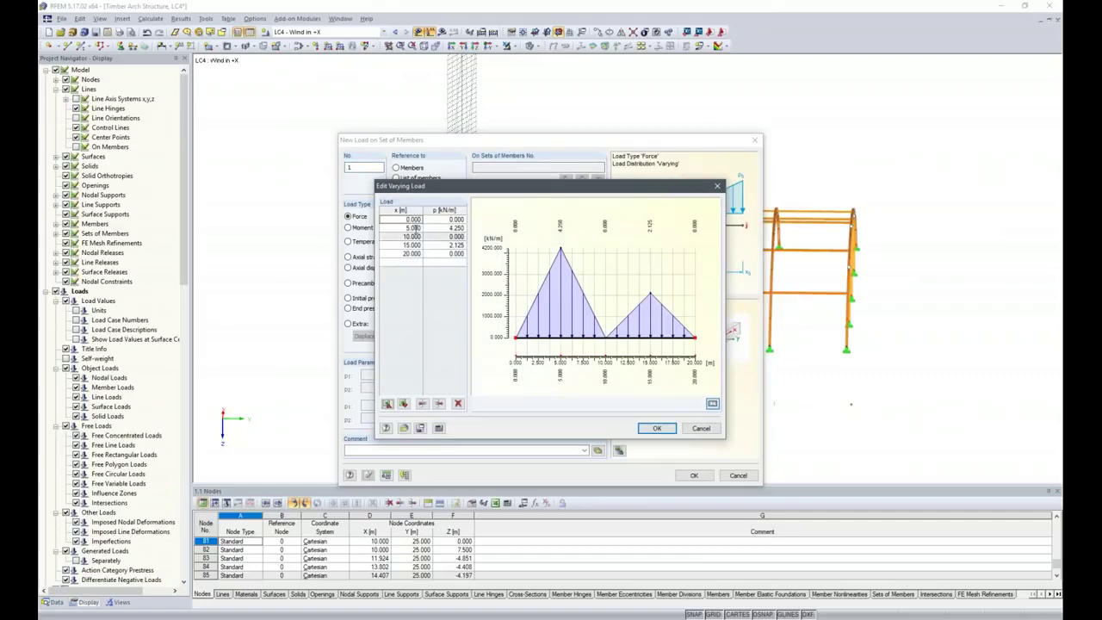
click(701, 428)
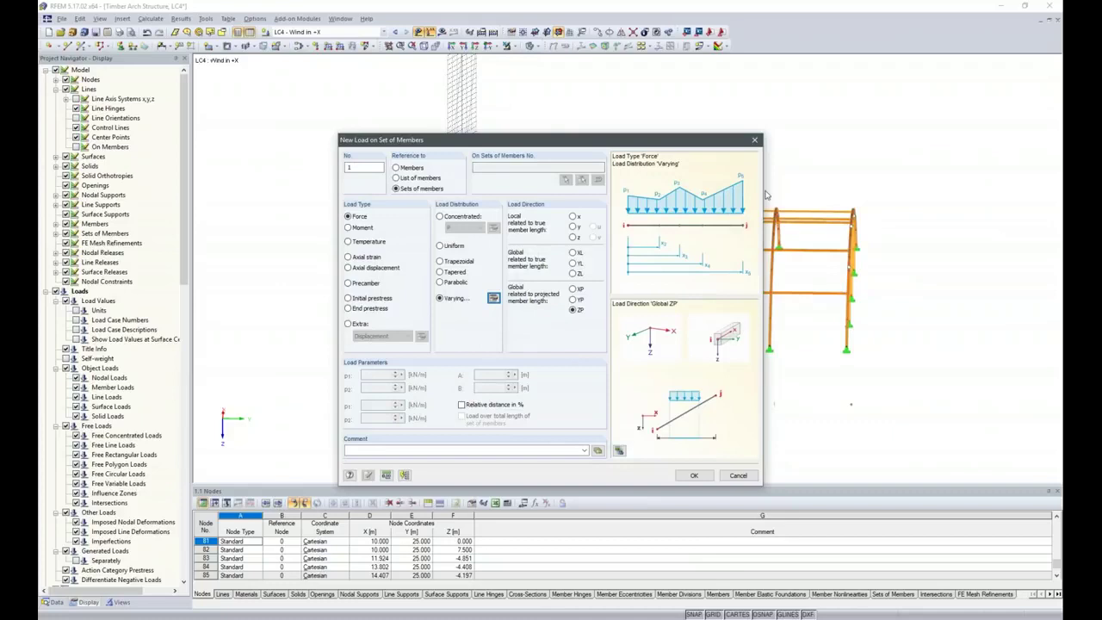
click(461, 405)
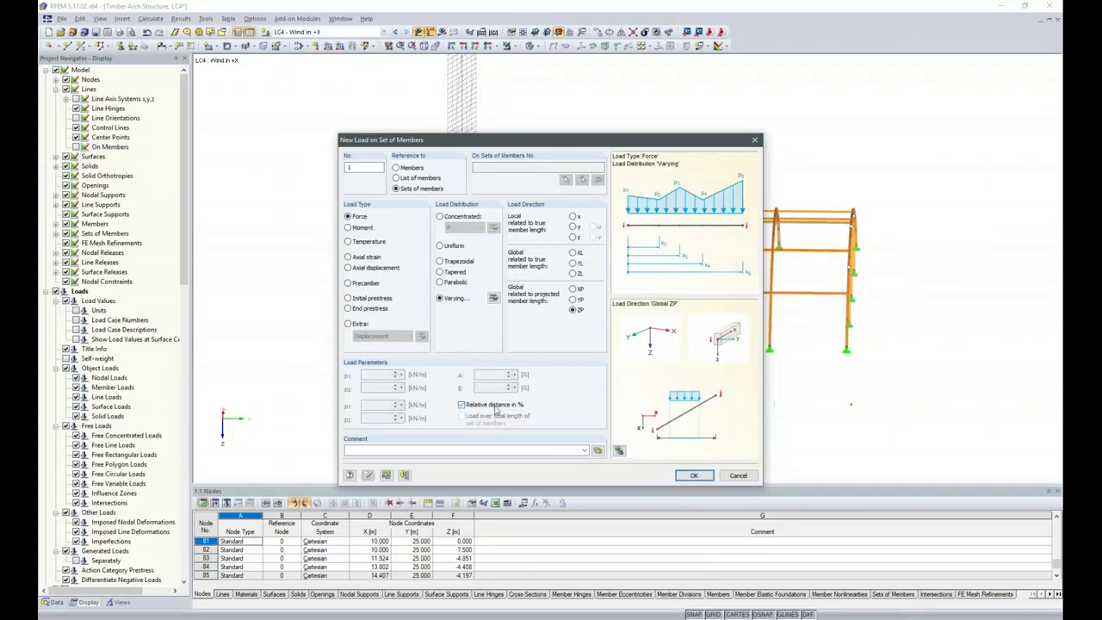
click(493, 298)
- Enter the profile positions 0, 25, 25, 75, 75 and 100 %
click(401, 228)
text(25)
key(Tab)
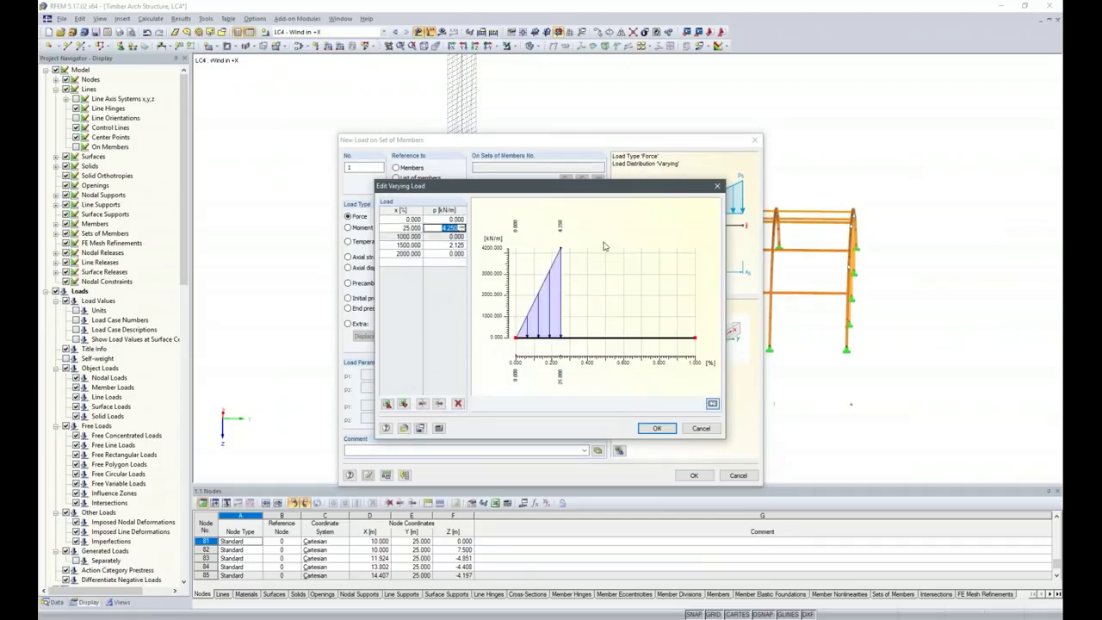
key(Tab)
text(25)
key(Tab)
key(Tab)
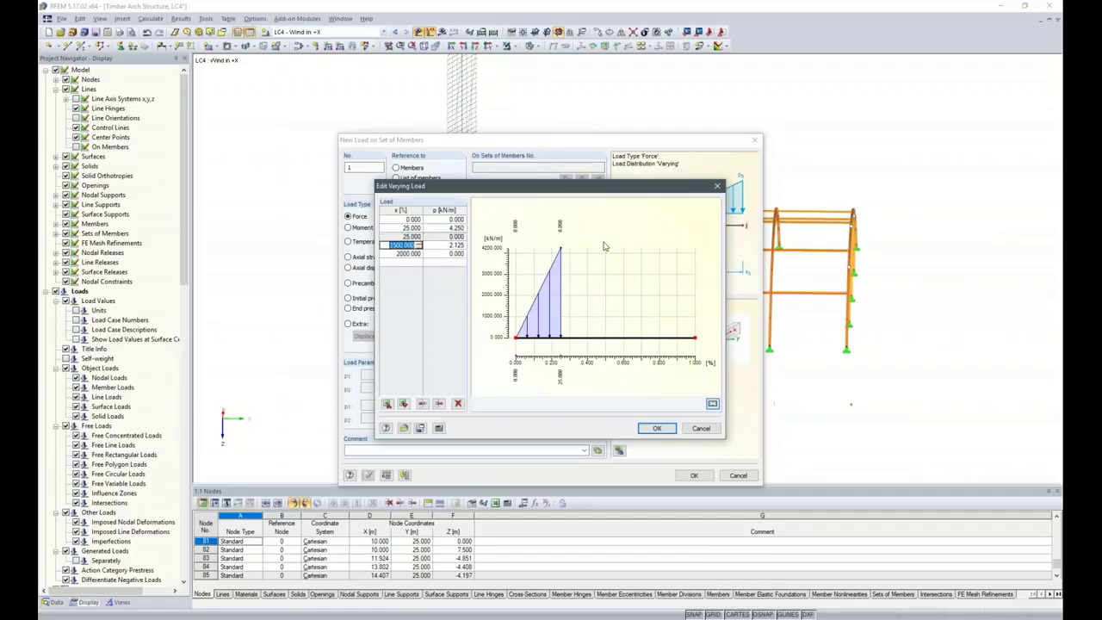
text(75)
key(Tab)
key(Tab)
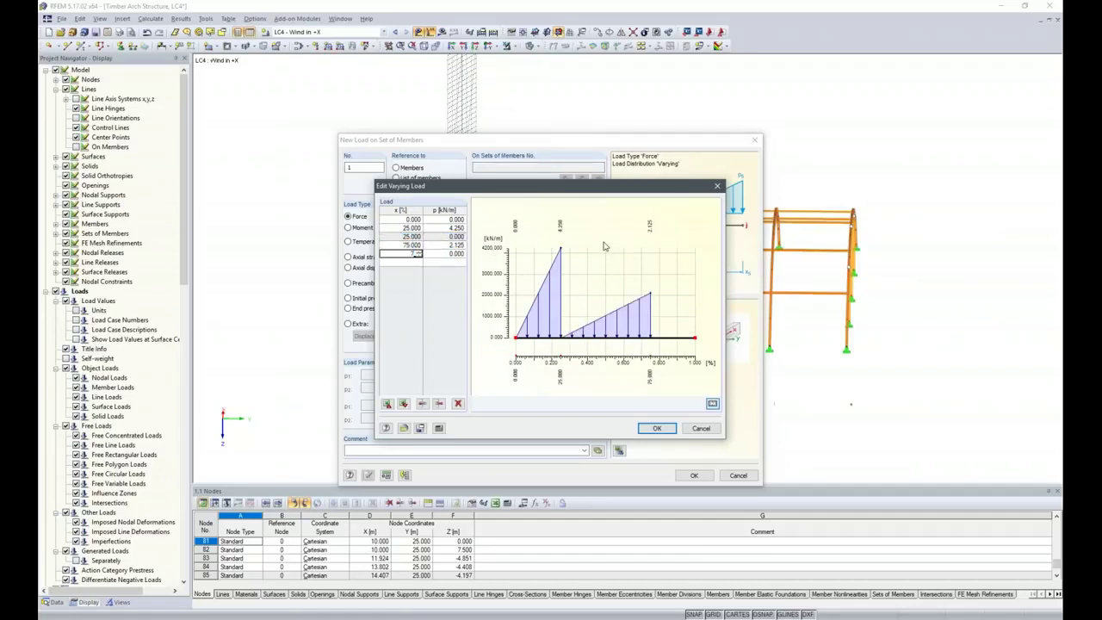
key(Return)
text(10)
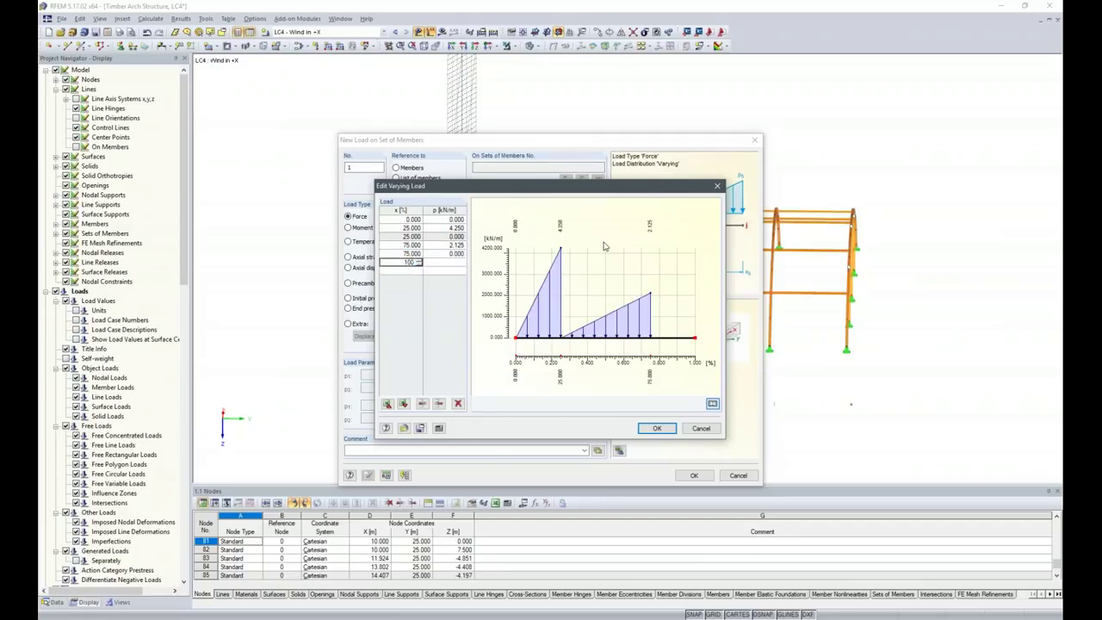
text(0)
key(Tab)
- Set the ordinates to 1.3, 1.3, -3.1, -3.1, -1.3, -1.3 kN/m and accept the table
key(Up)
key(Up)
key(Up)
key(Up)
key(Up)
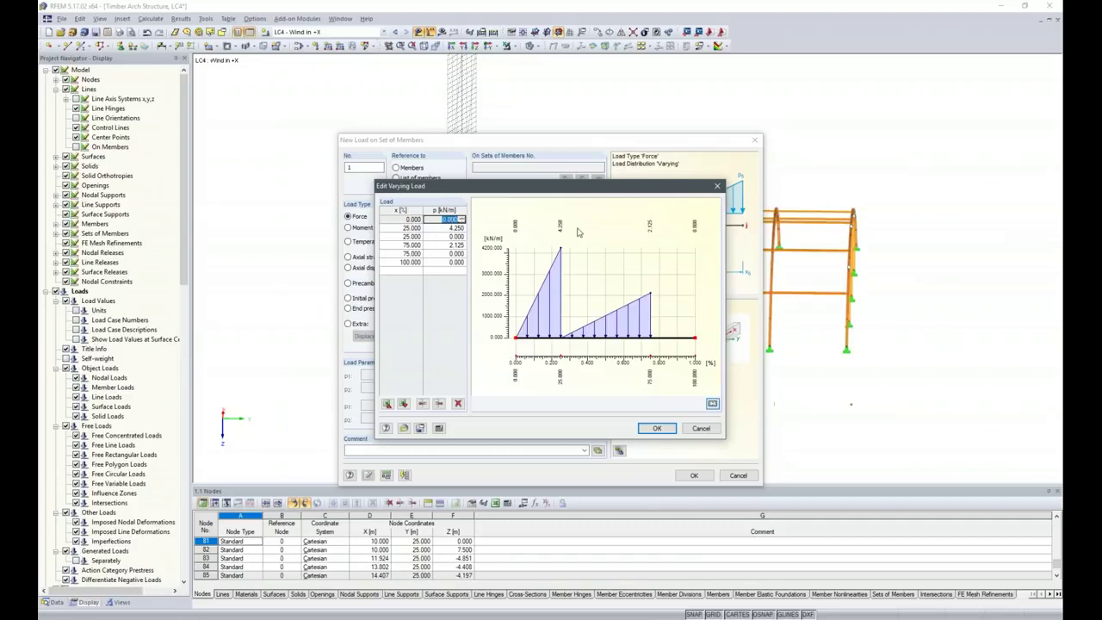
text(1.5)
key(Down)
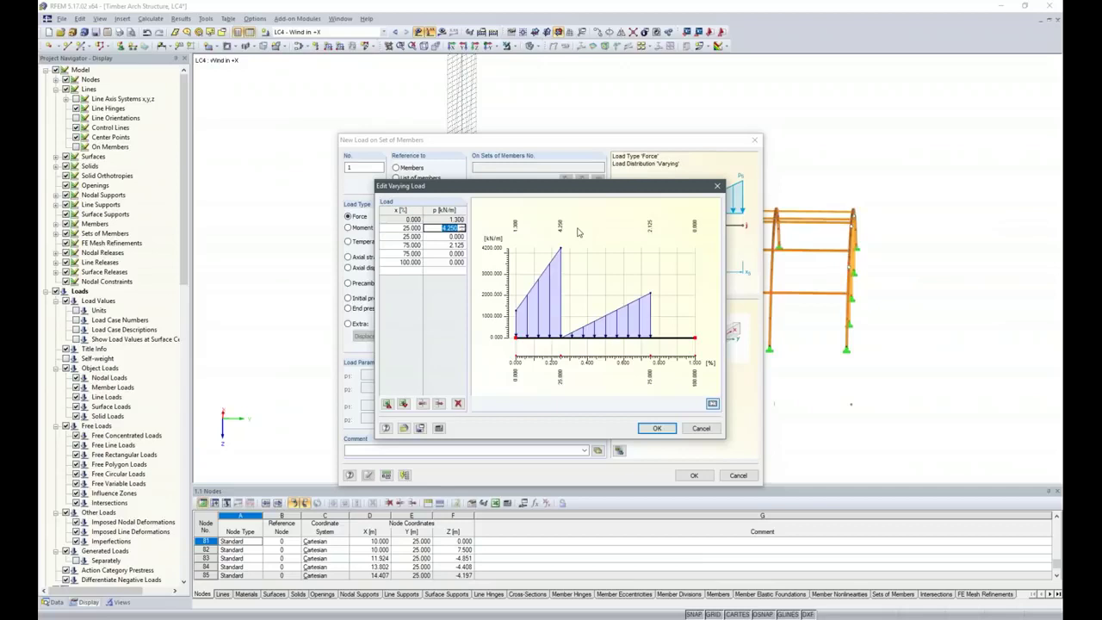
text(1.3)
key(Down)
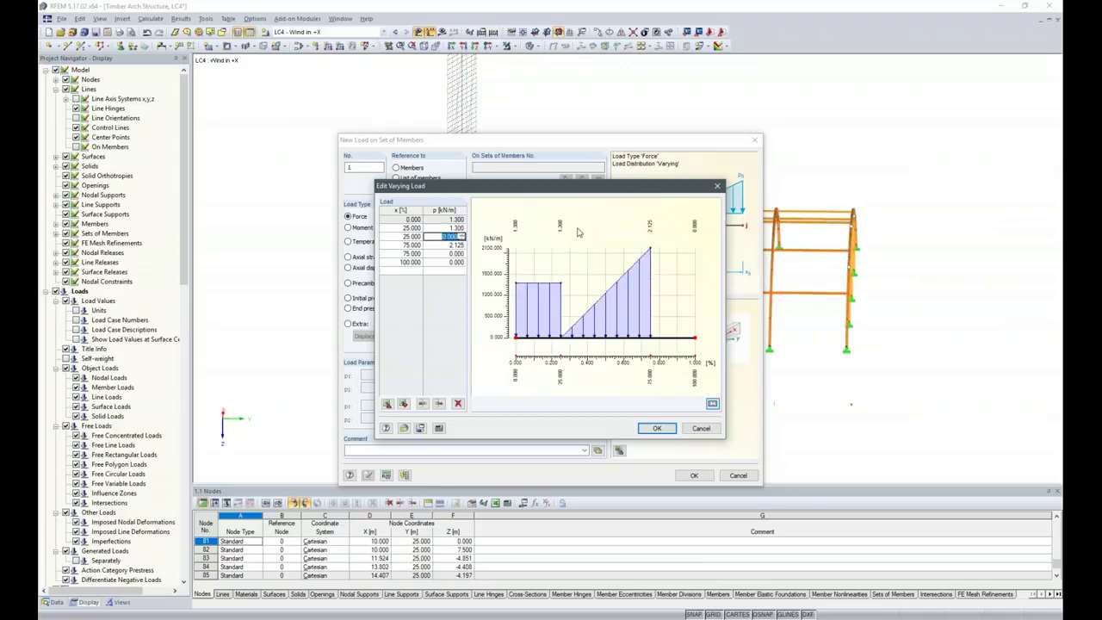
text(-3.1)
key(Down)
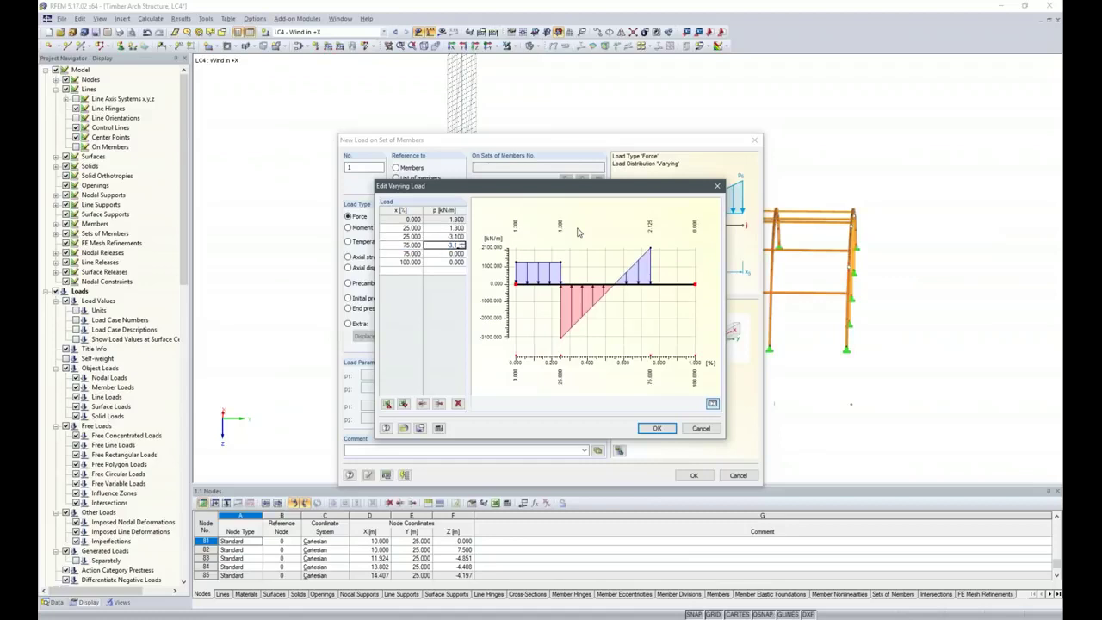
text(-3.1)
key(Down)
text(-1.3)
key(Tab)
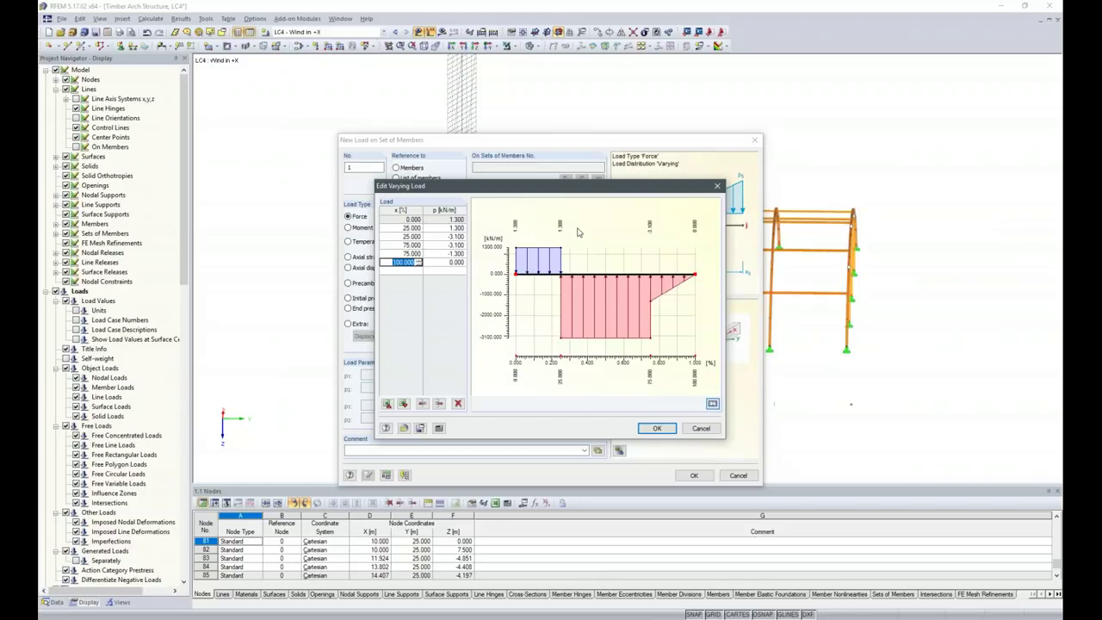
key(Tab)
text(-1.)
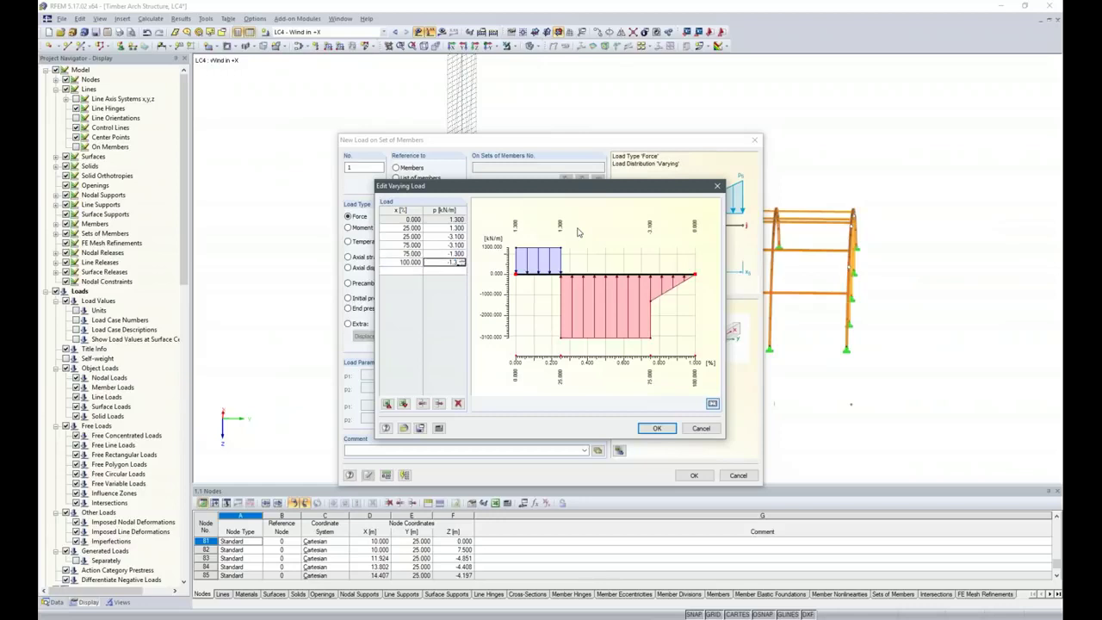
text(3)
key(Return)
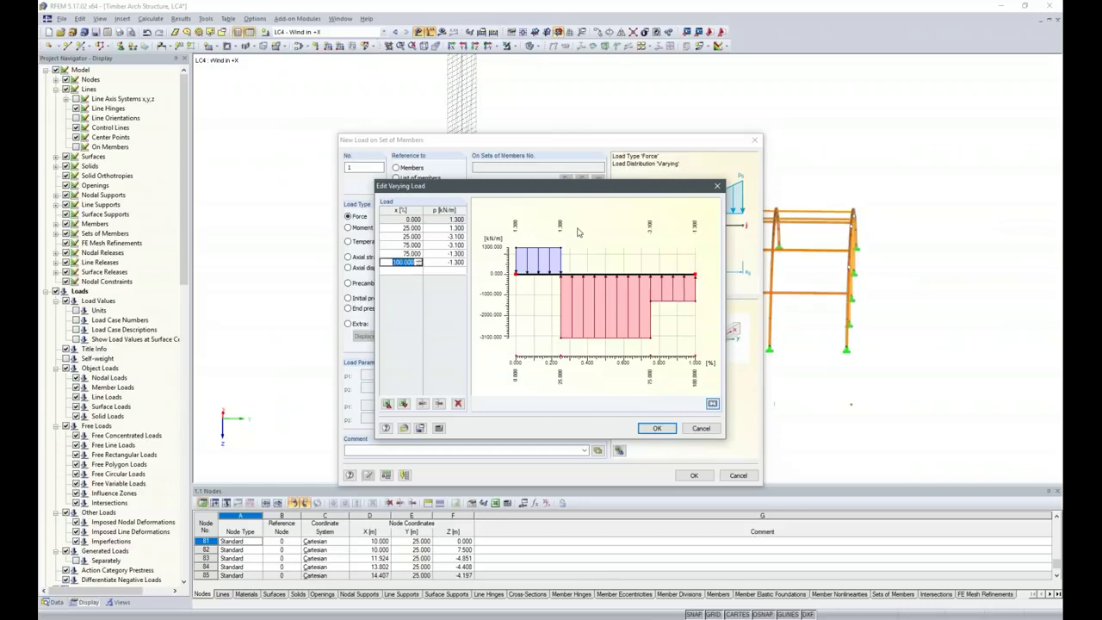
click(656, 428)
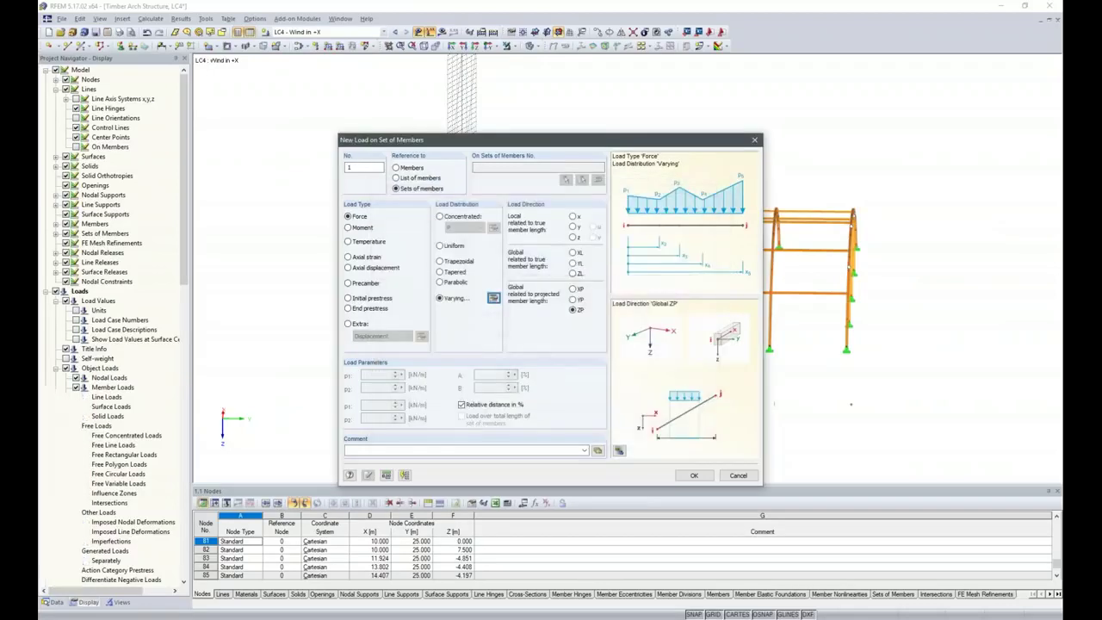
- Apply the wind load to the arch member sets, then remove it again
click(694, 479)
drag(502, 157, 811, 442)
ctrl+middle_drag(565, 421, 644, 433)
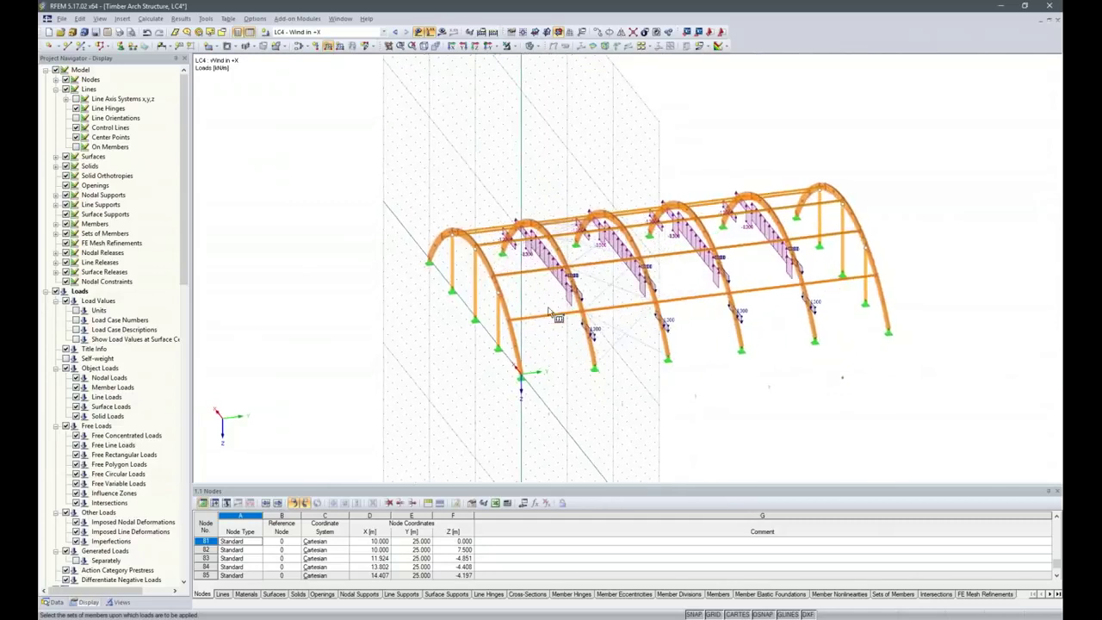
key(Escape)
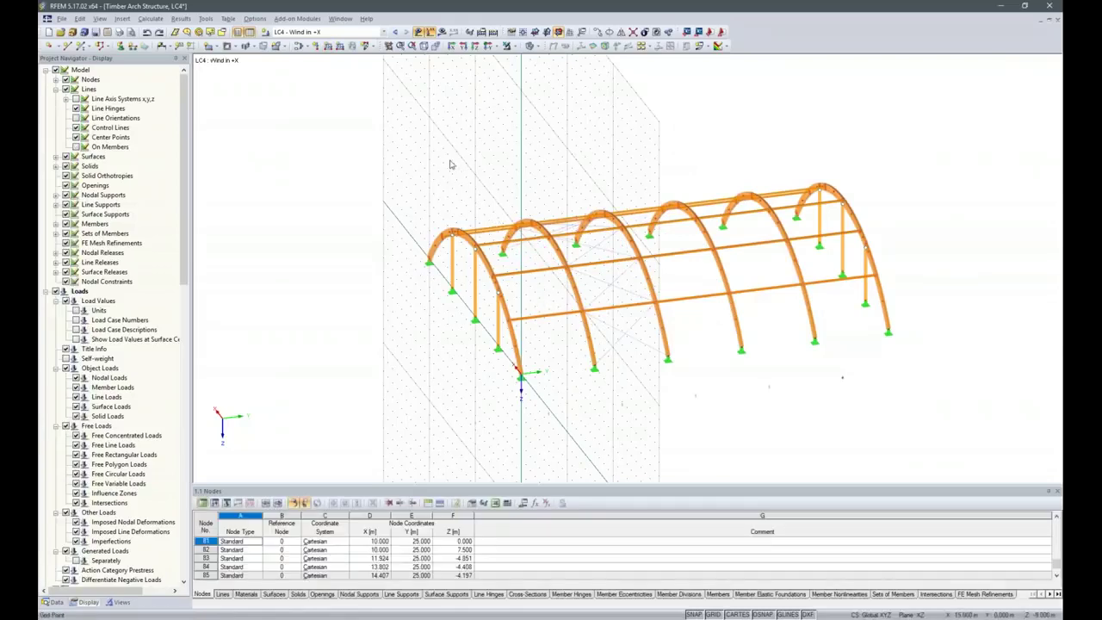
- Switch to LC3 and back to LC4 Wind in +X, then begin a new member-set load
click(395, 32)
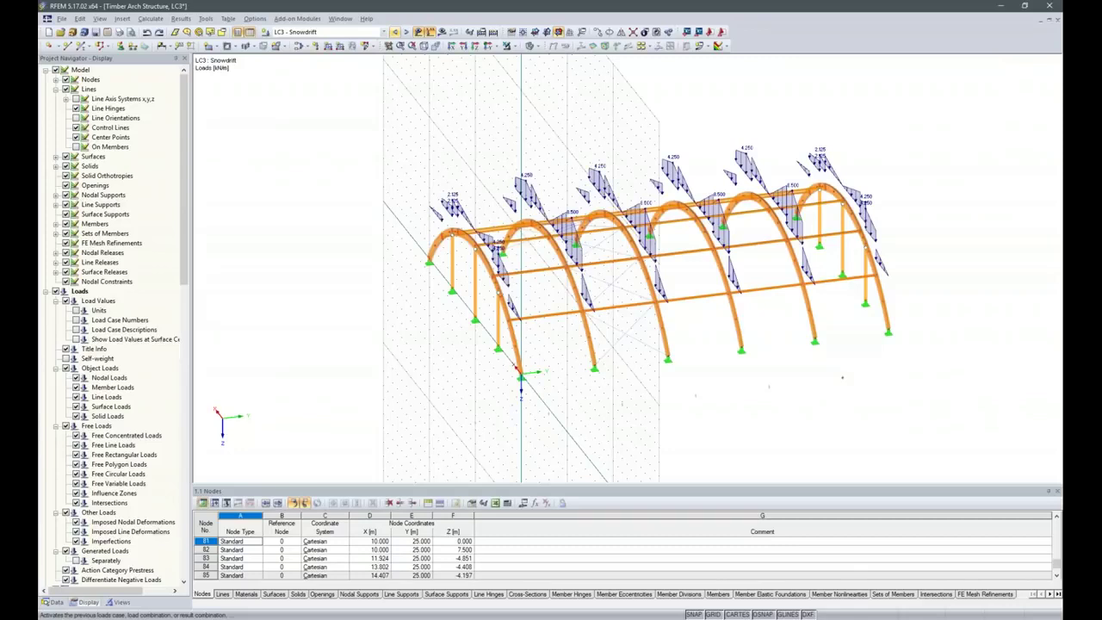
click(405, 32)
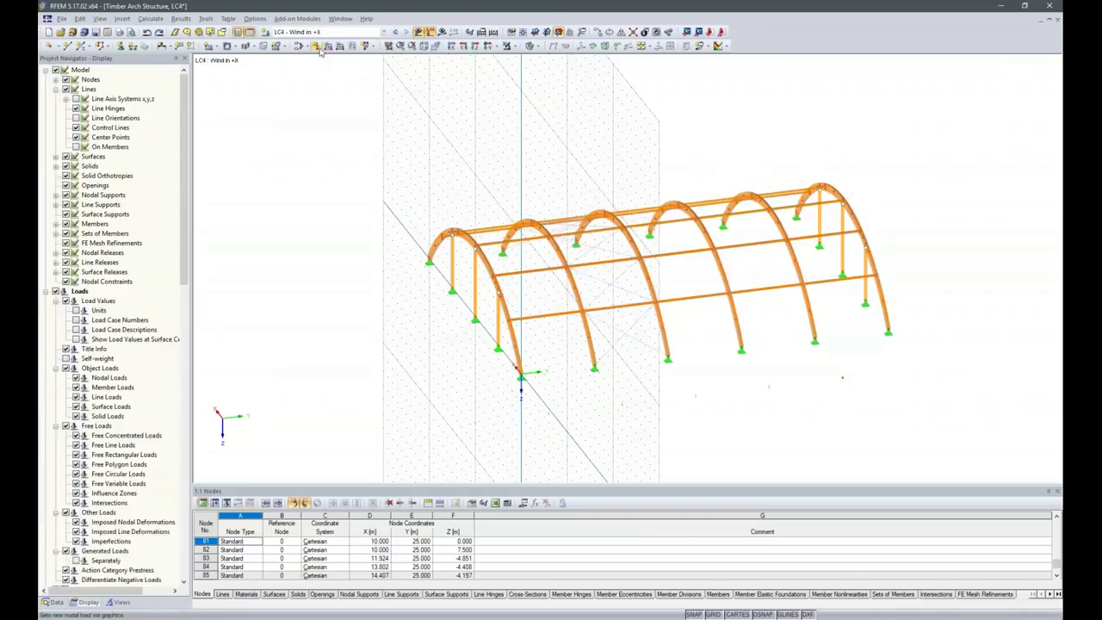
click(330, 47)
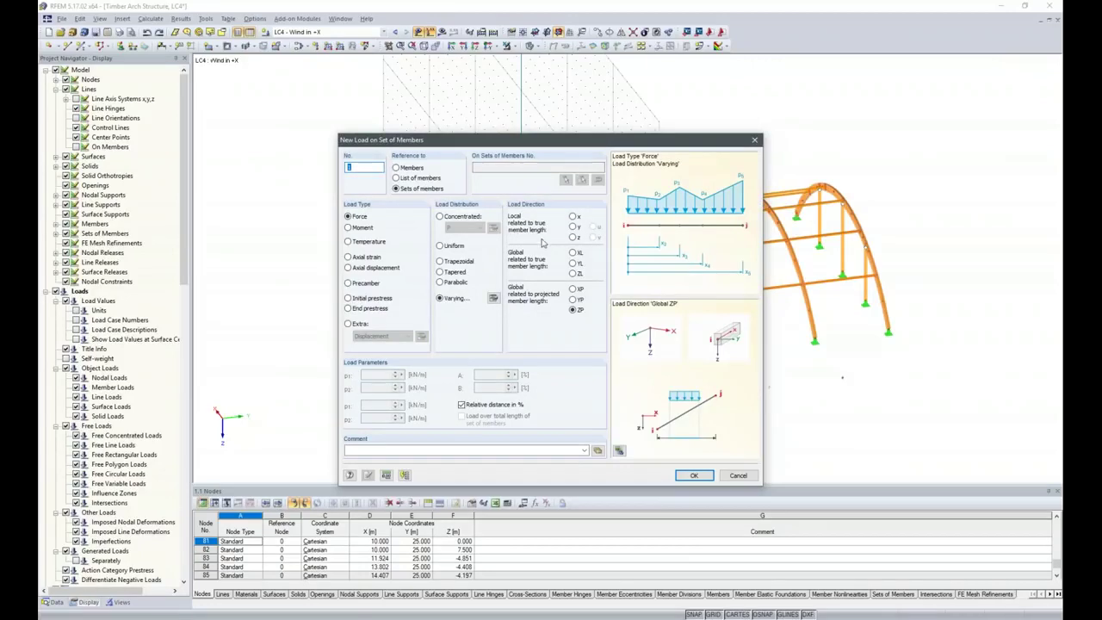
- Set the varying wind load to act in local z and apply it to the arch member sets
click(572, 238)
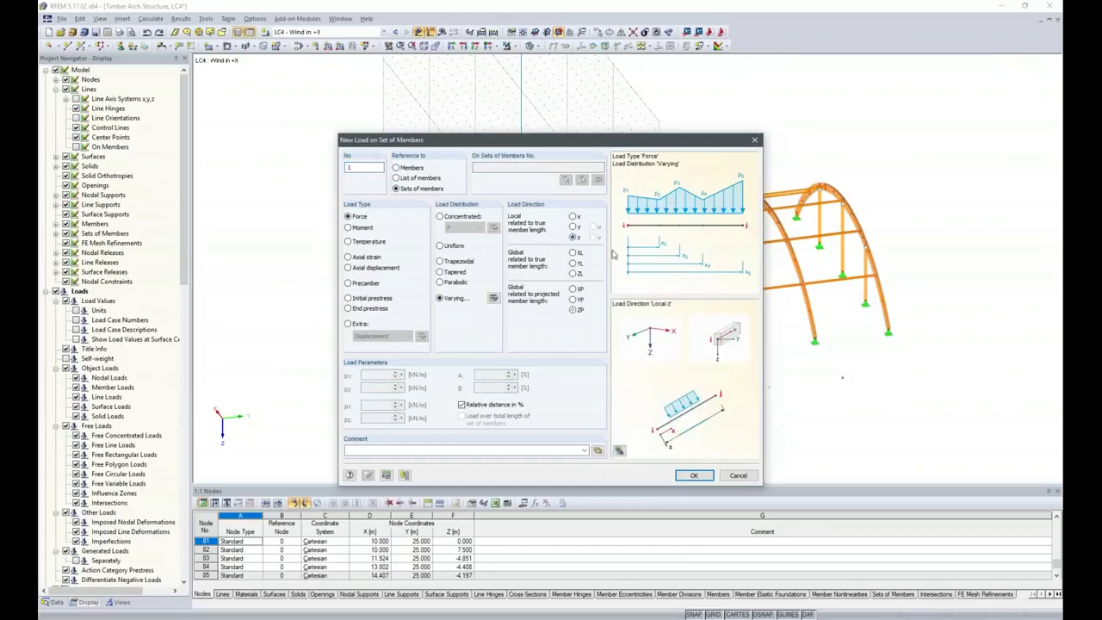
click(493, 298)
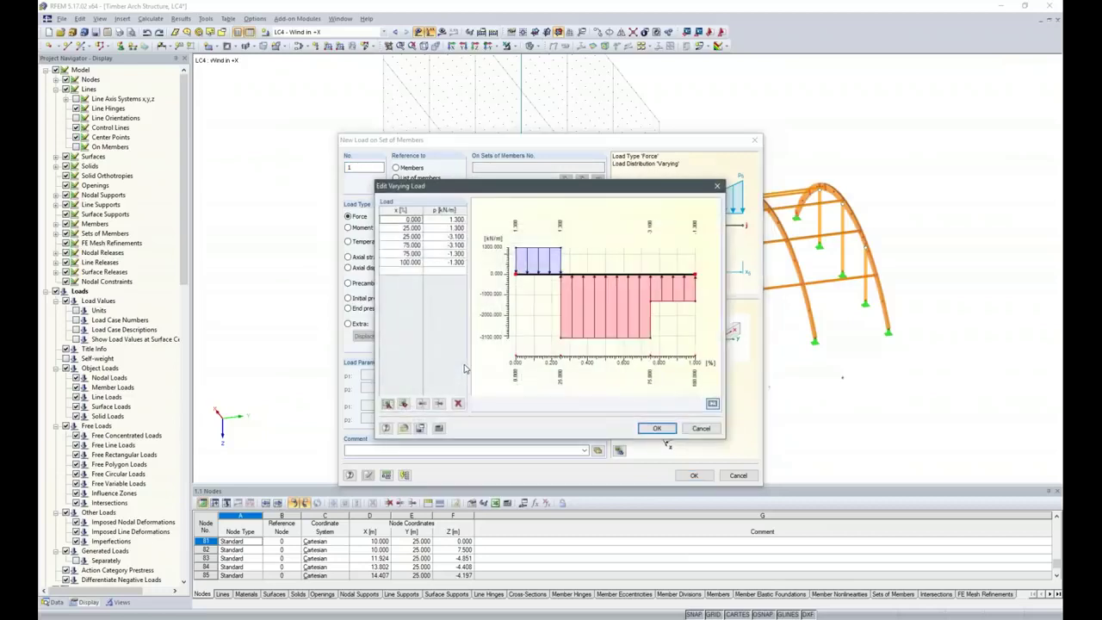
click(655, 428)
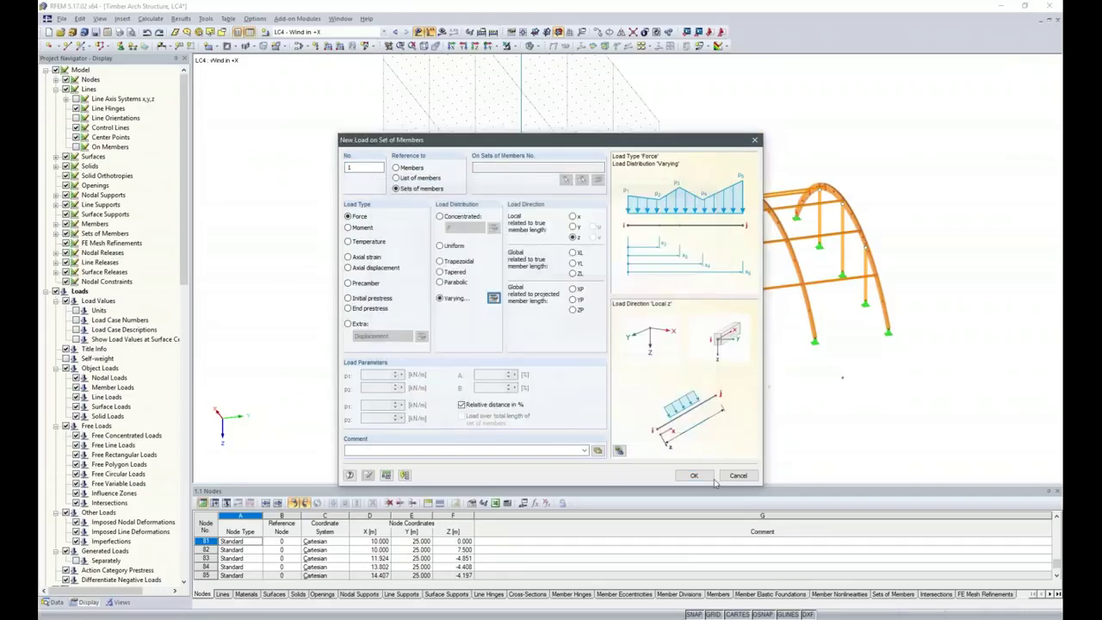
click(694, 475)
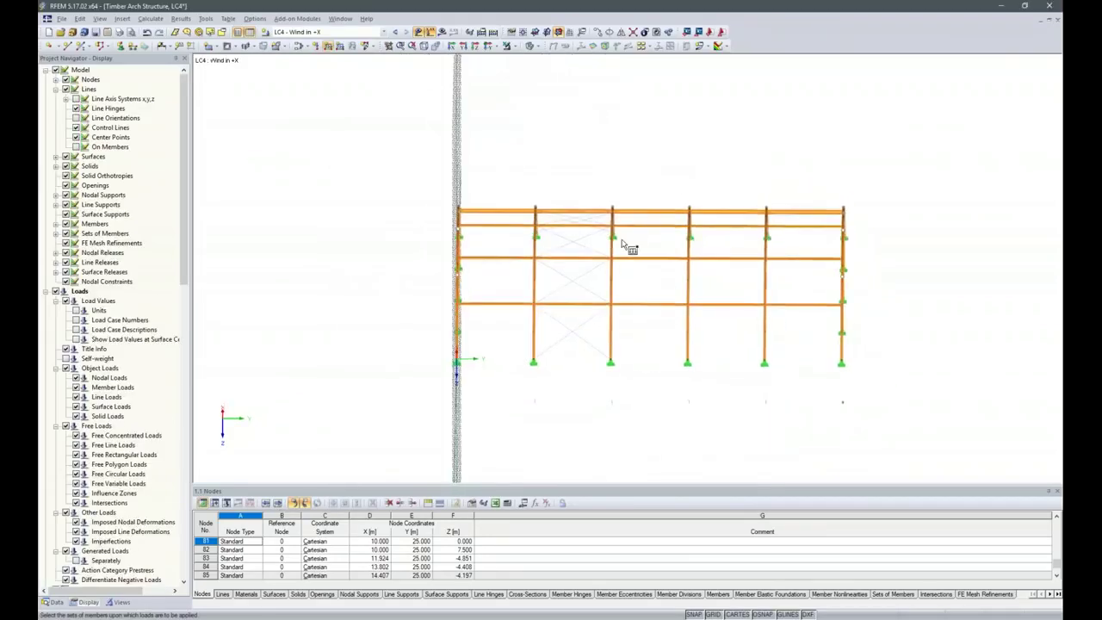
click(838, 361)
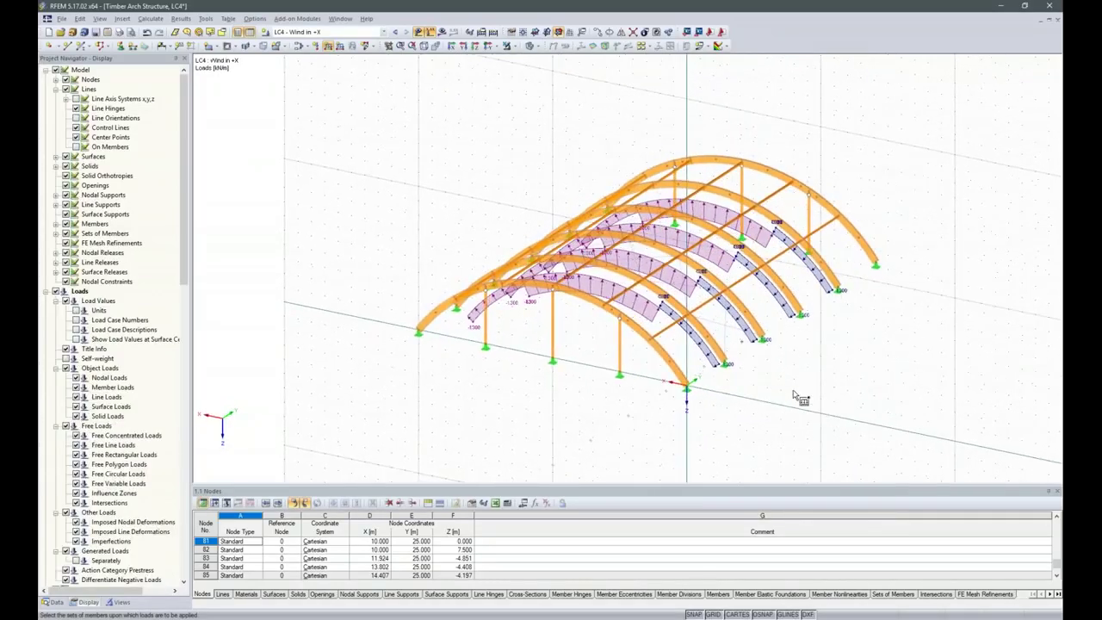
mouse_move(805, 389)
ctrl+middle_down()
mouse_move(645, 419)
mouse_move(487, 409)
mouse_move(519, 394)
ctrl+middle_up()
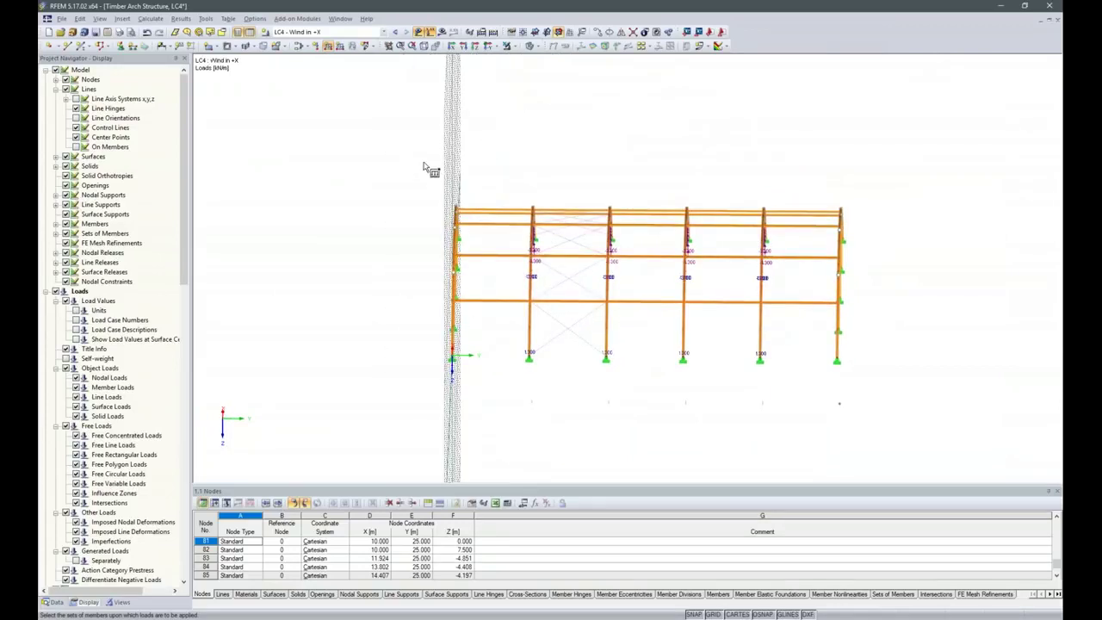
- Start member-set load No. 2 with its first two ordinates at 0.65 kN/m
click(329, 48)
click(493, 298)
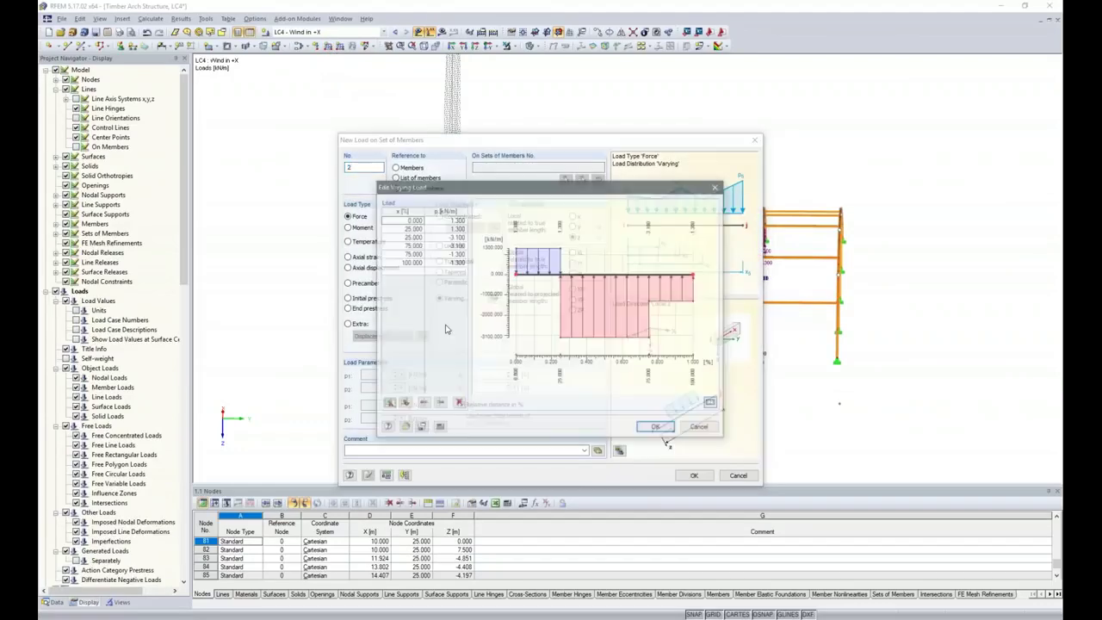
click(451, 220)
key(BackSpace)
text(0.65)
key(Return)
key(BackSpace)
text(5)
key(Return)
key(Return)
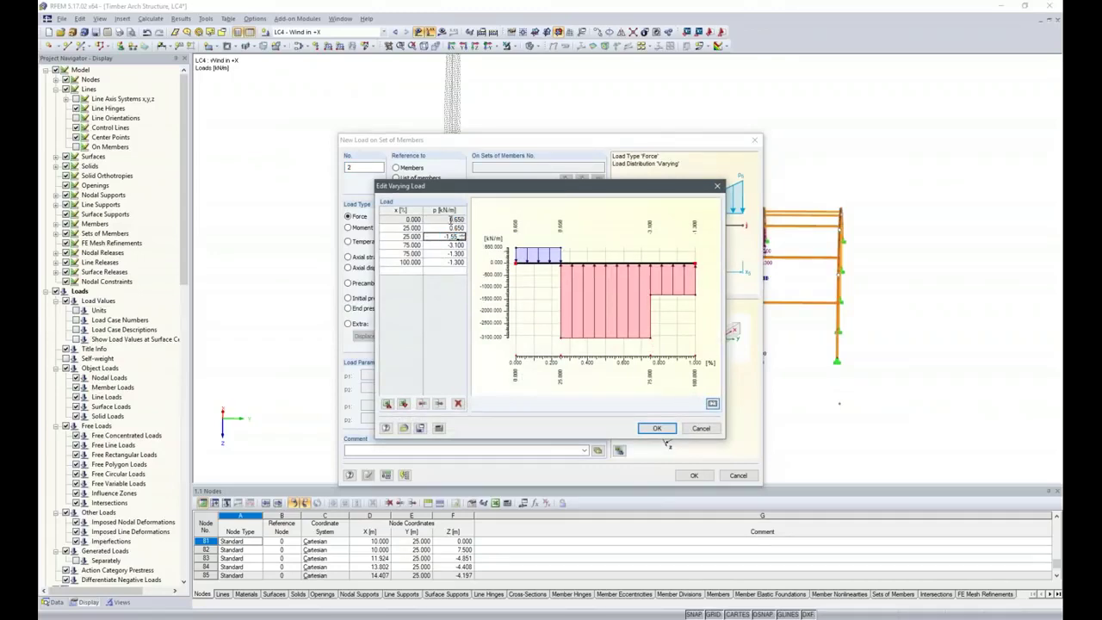
- Enter ordinates -1.55, -1.55, -0.65, -0.65 kN/m and place the load on both end arches
text(-1.55)
key(Return)
text(-1.55)
key(Return)
text(-0.65)
key(Return)
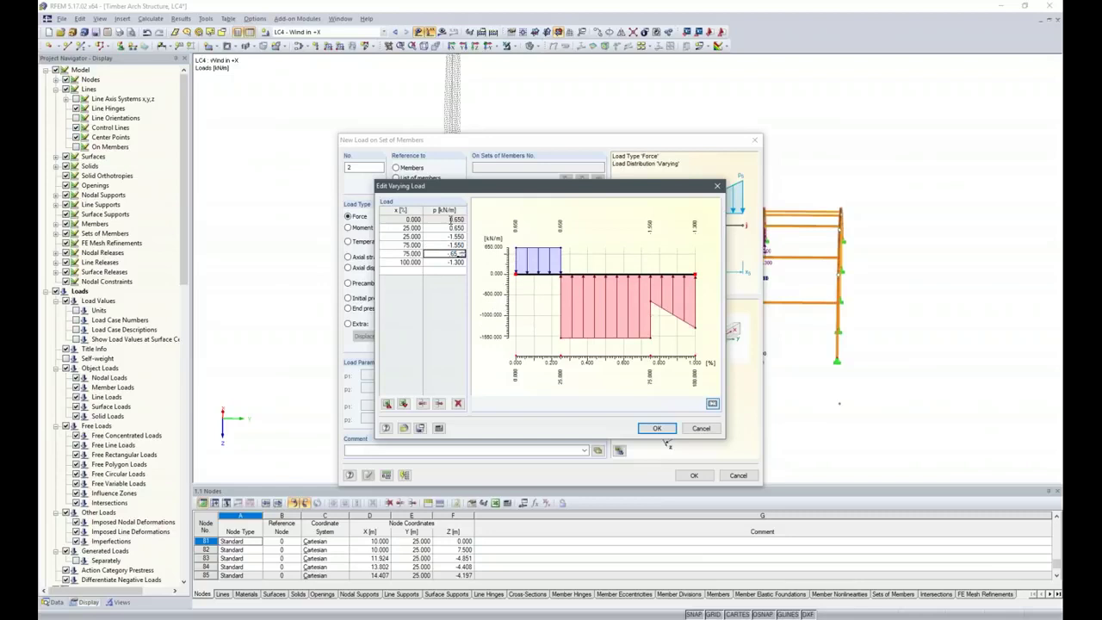
text(-0.65)
key(Return)
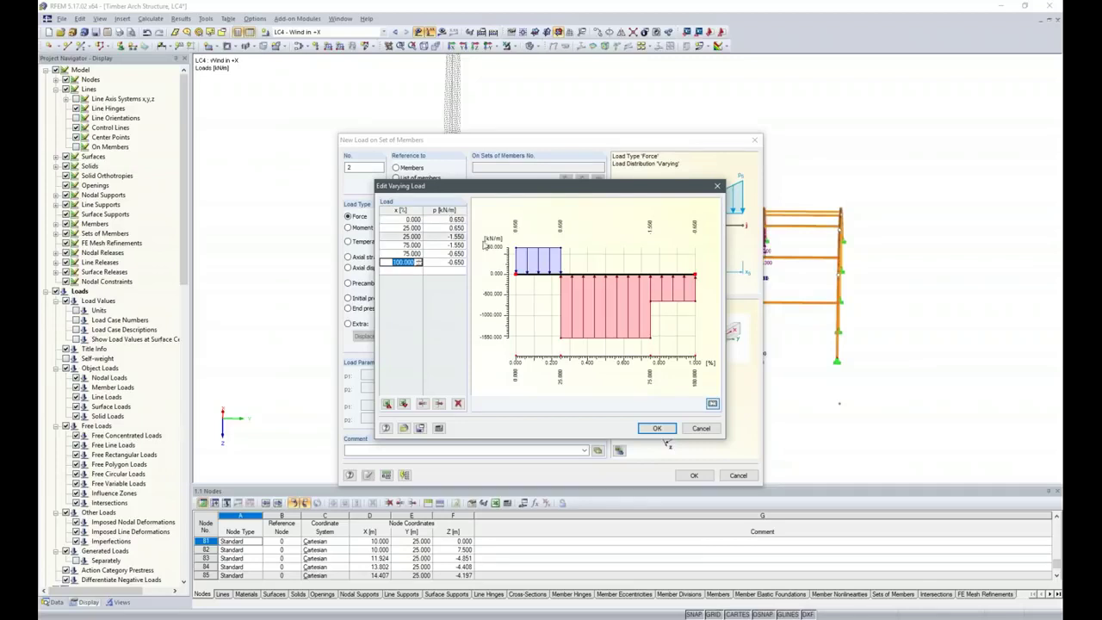
click(657, 428)
click(693, 476)
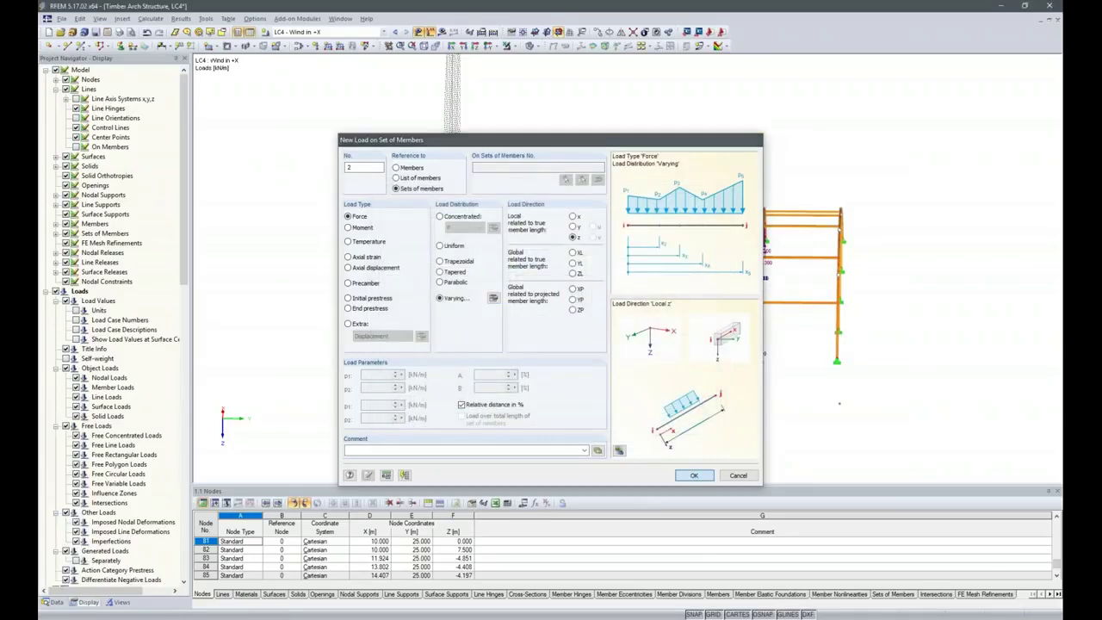
drag(381, 145, 501, 454)
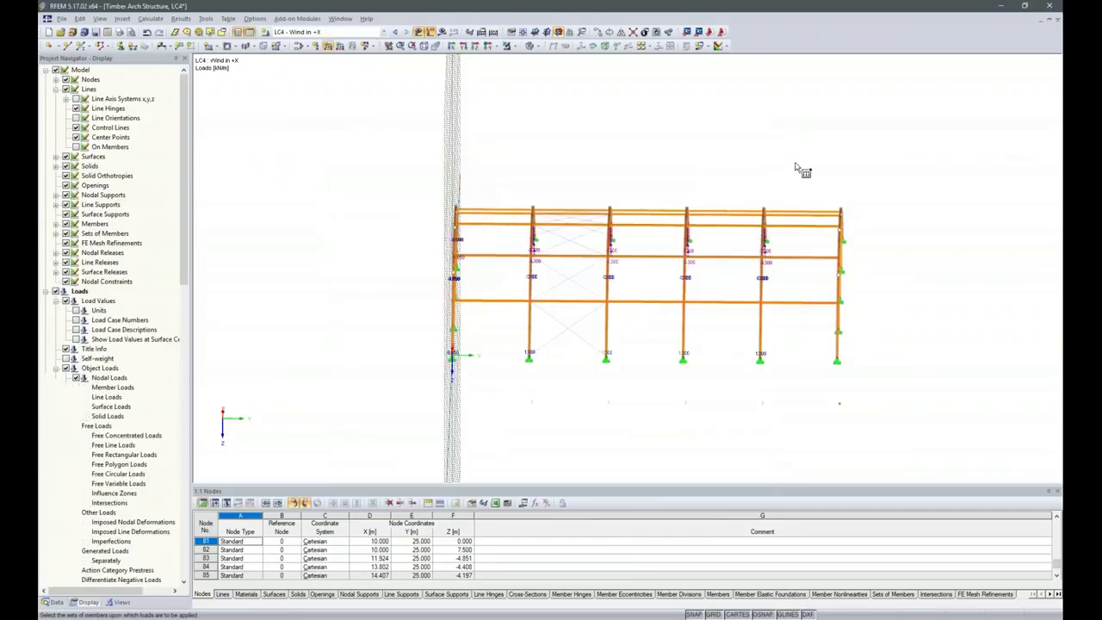
drag(800, 167, 917, 438)
ctrl+middle_drag(561, 387, 659, 416)
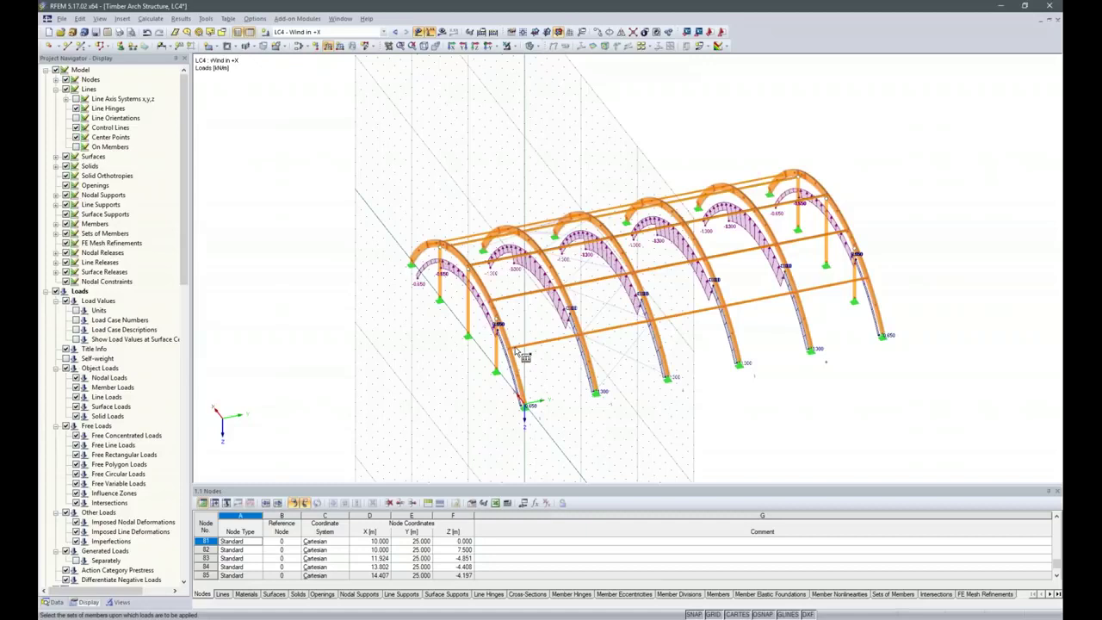
- Create load case LC5 'Wind in +Y' from the preset load case descriptions
click(266, 33)
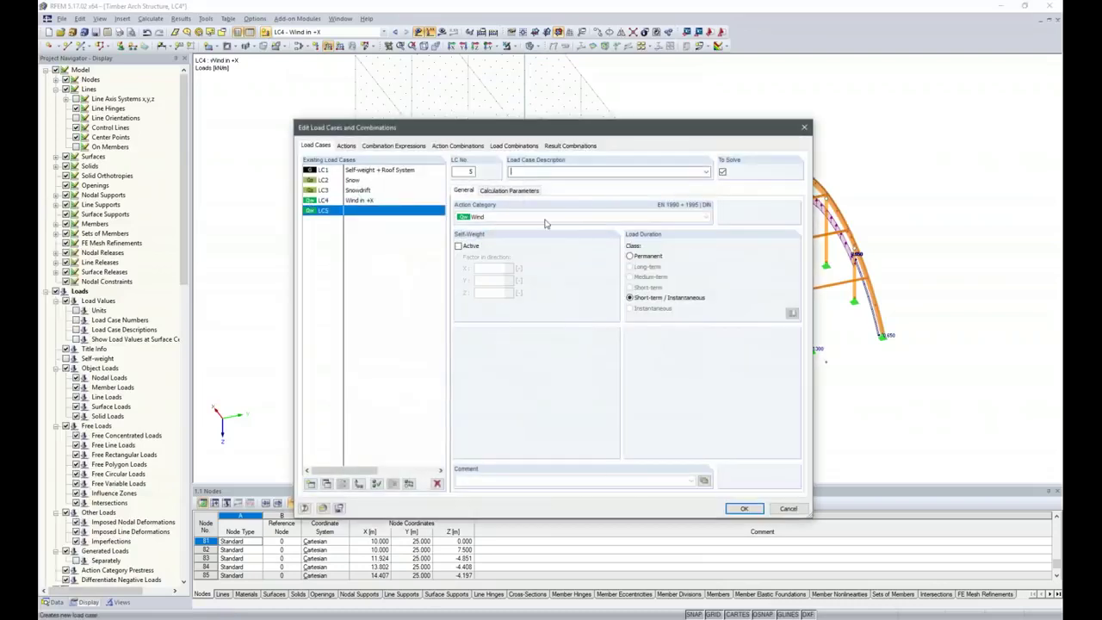
click(705, 173)
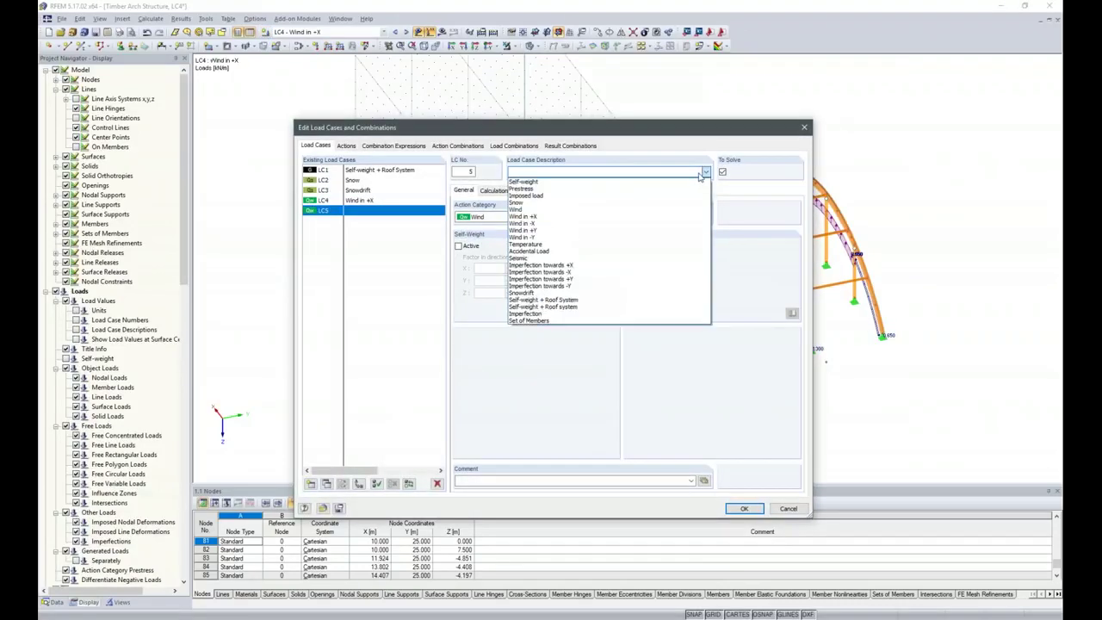
click(552, 231)
click(744, 508)
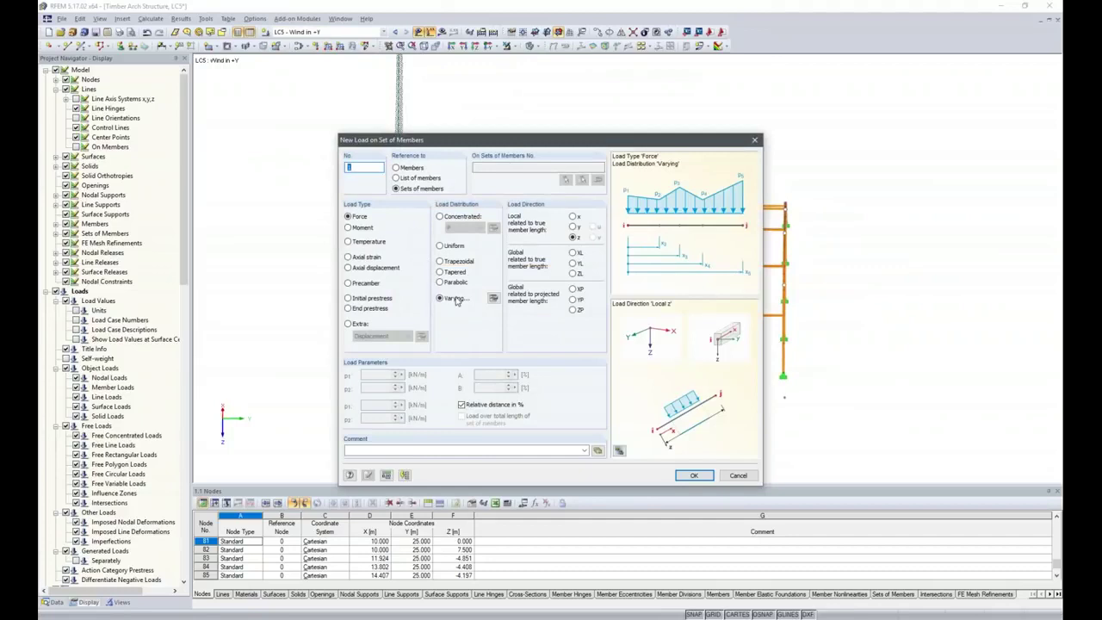
- Apply a uniform -2.3 kN/m member-set load to the four inner arches
click(454, 246)
key(BackSpace)
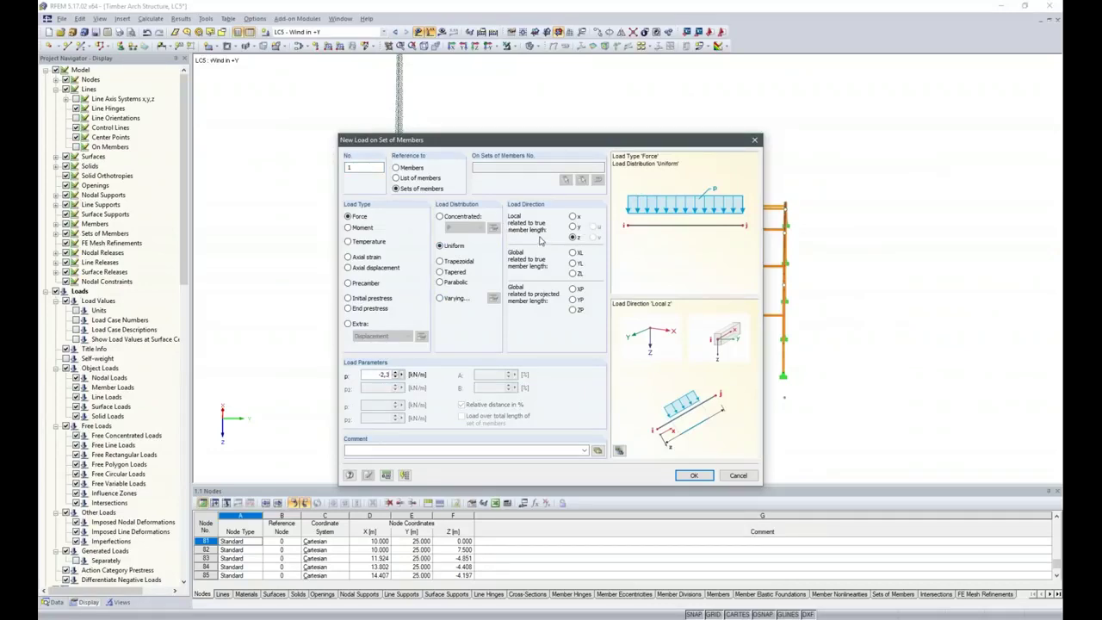
click(694, 475)
drag(446, 170, 737, 474)
key(F7)
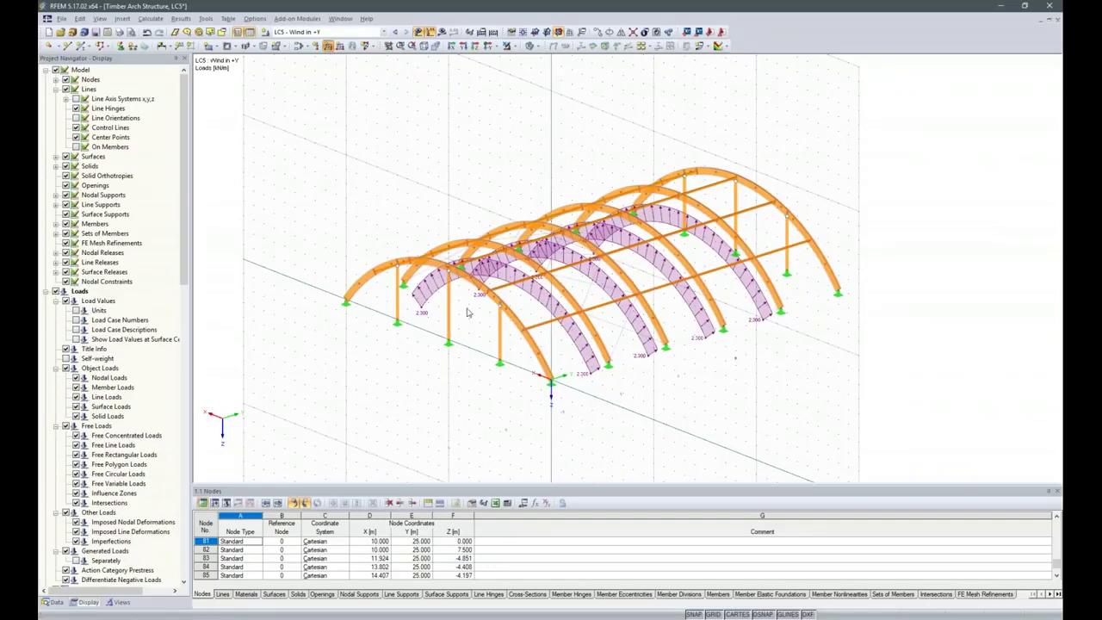
- Apply a uniform -1.15 kN/m member-set load to the left and right end arches
click(328, 47)
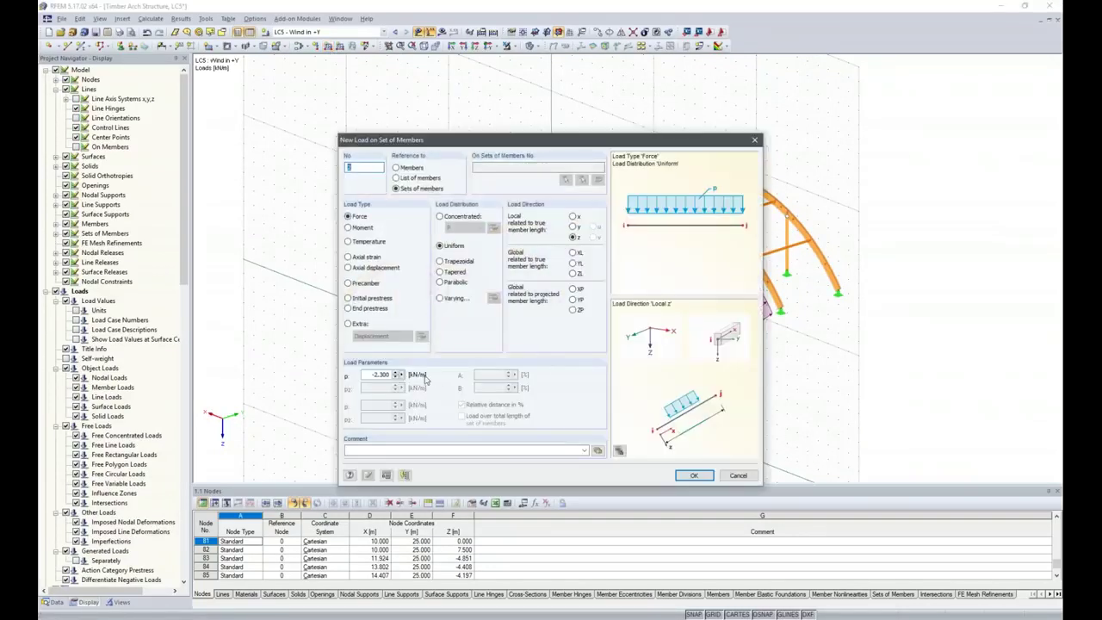
double_click(365, 374)
key(BackSpace)
text(-1.15)
key(Return)
ctrl+middle_drag(909, 401, 632, 457)
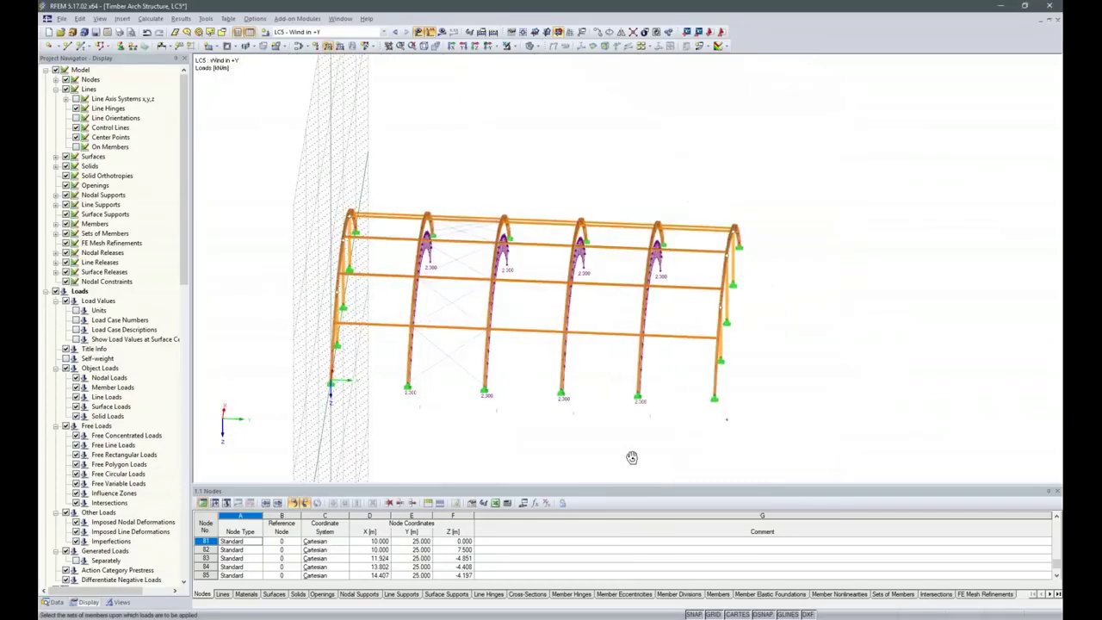
drag(267, 160, 372, 432)
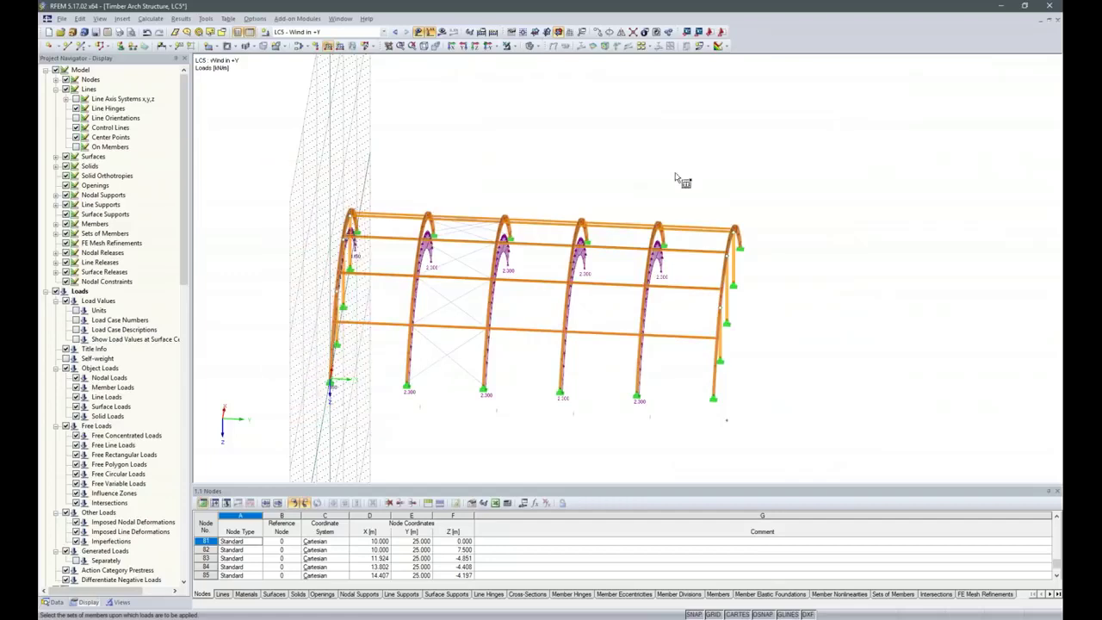
drag(696, 198, 784, 443)
mouse_move(784, 442)
ctrl+middle_down()
mouse_move(888, 359)
mouse_move(775, 425)
ctrl+middle_up()
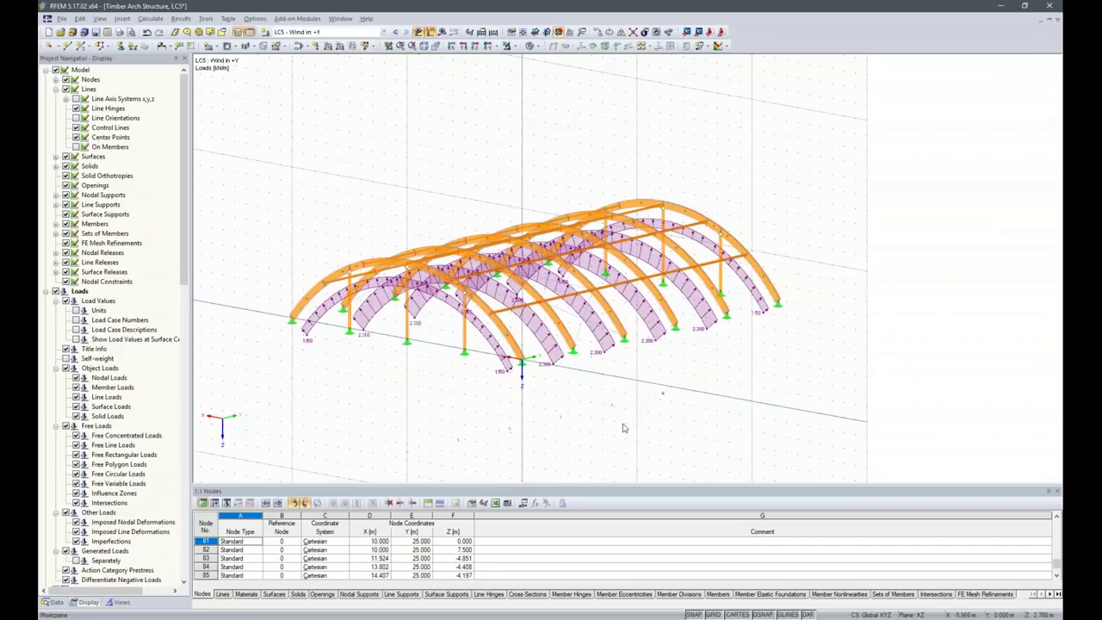
ctrl+middle_drag(551, 413, 584, 465)
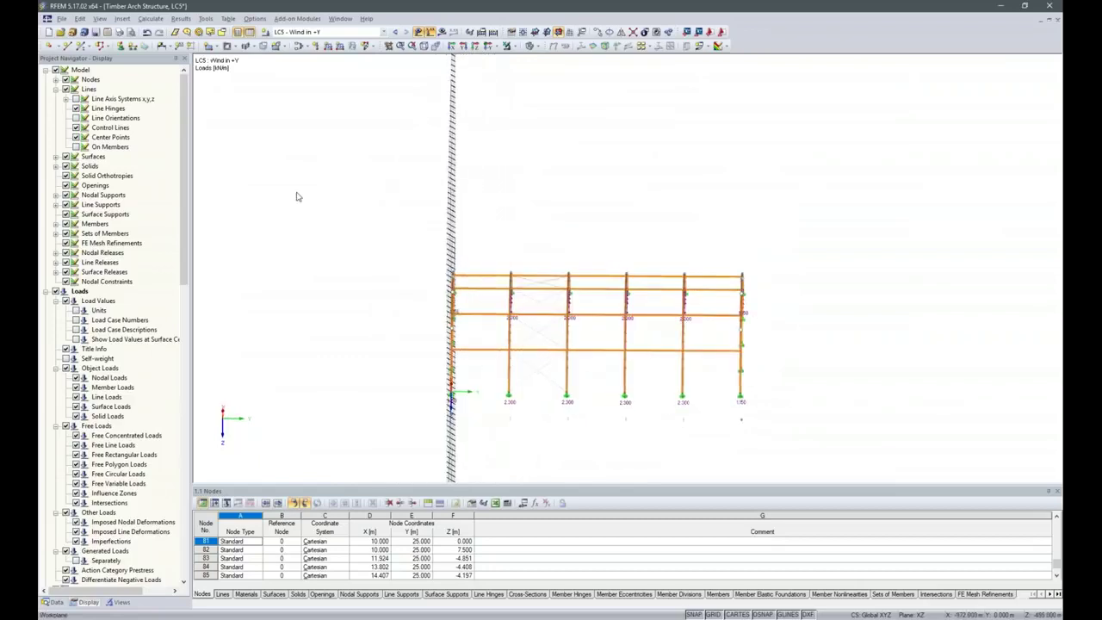
- Add load case LC6 'Imperfection towards +Y' from the load case description list
double_click(290, 139)
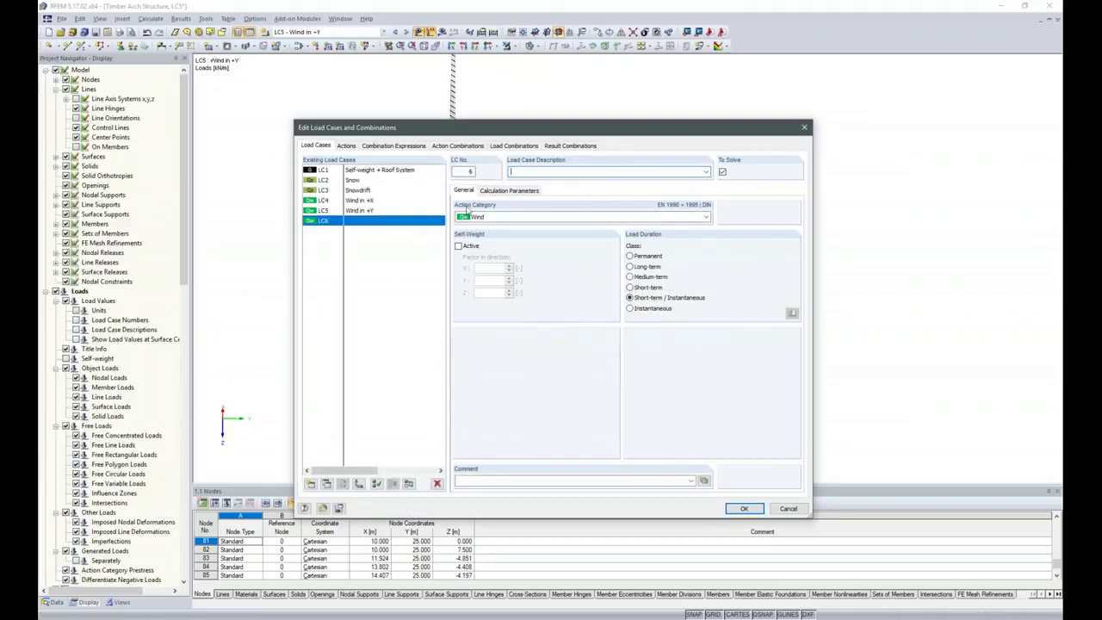
click(706, 172)
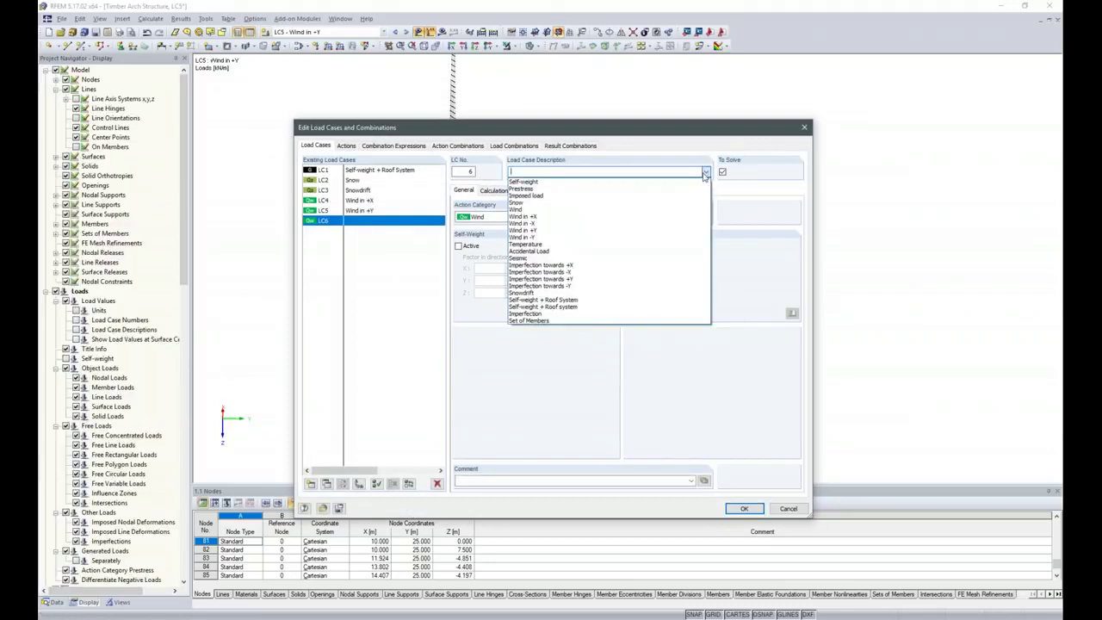
click(541, 280)
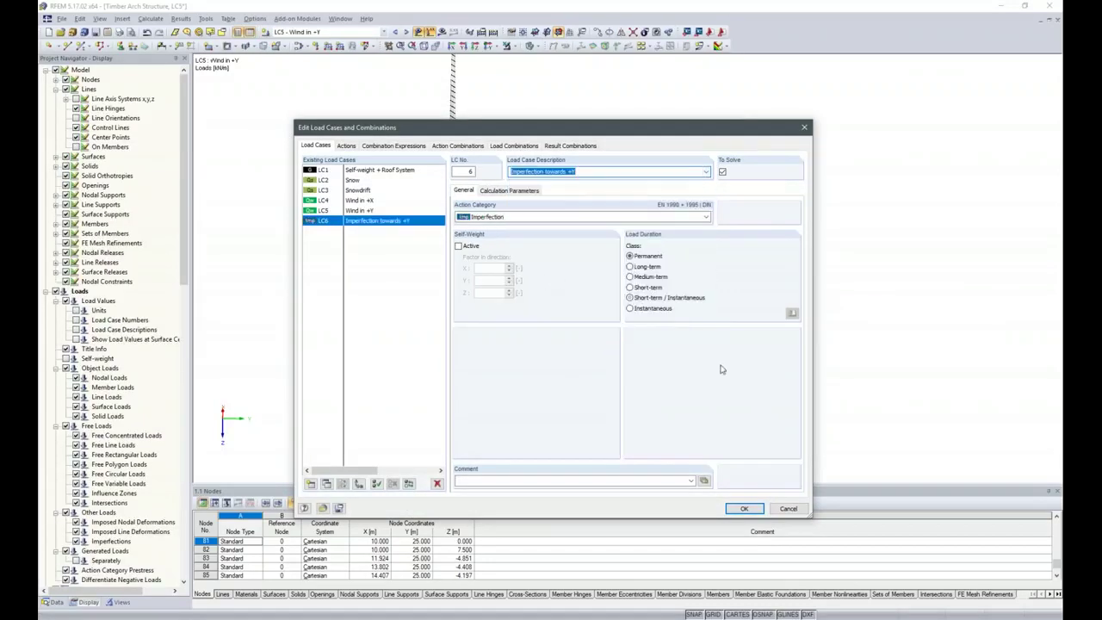
key(Return)
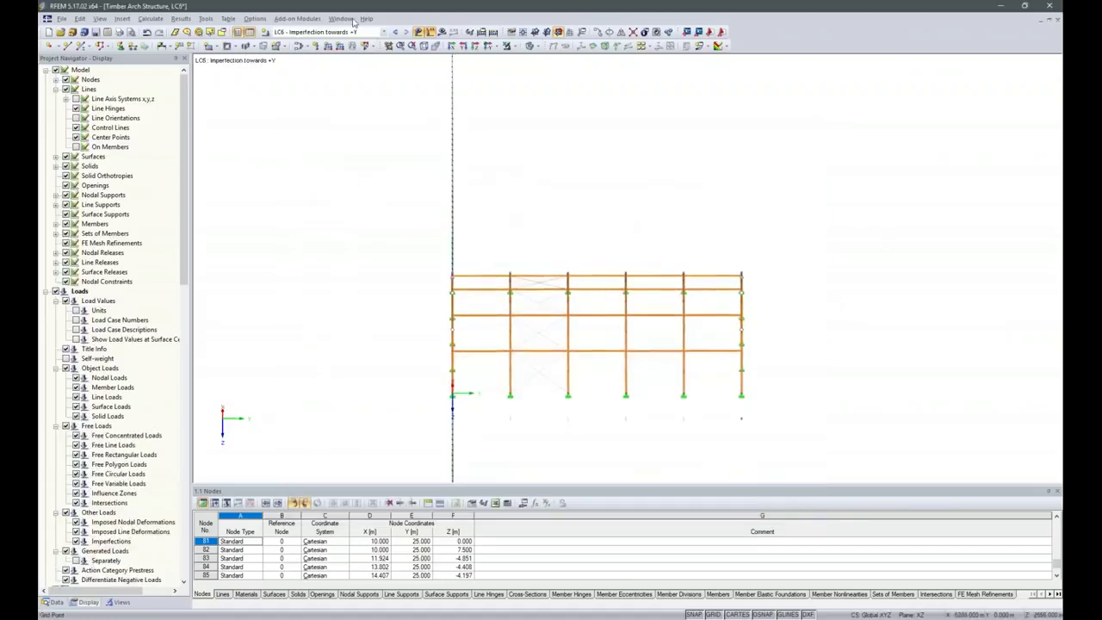
- Define an EN 1995-1-1 imperfection about local y with inclination 0 and precamber L/400
click(373, 46)
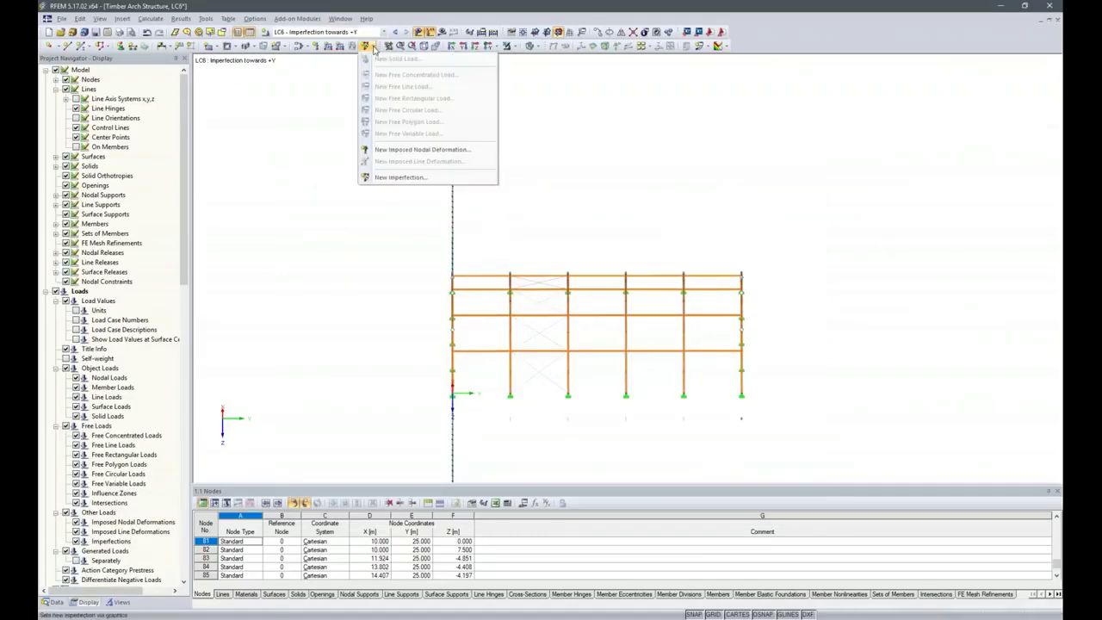
click(396, 179)
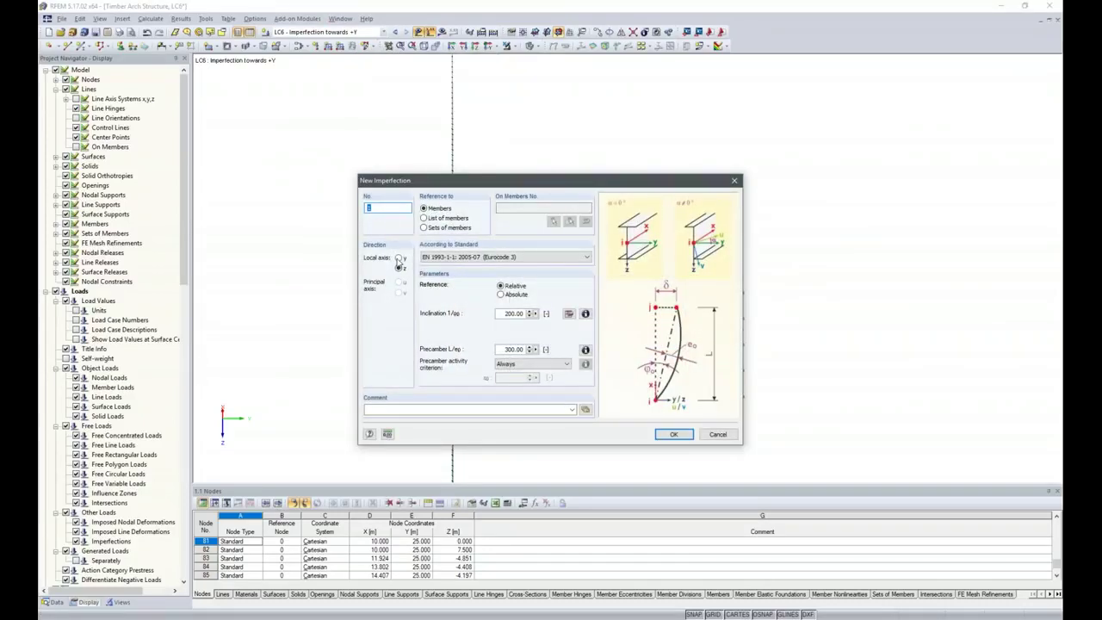
click(399, 258)
click(480, 257)
click(469, 307)
double_click(501, 313)
text(0)
double_click(502, 349)
text(4)
click(665, 436)
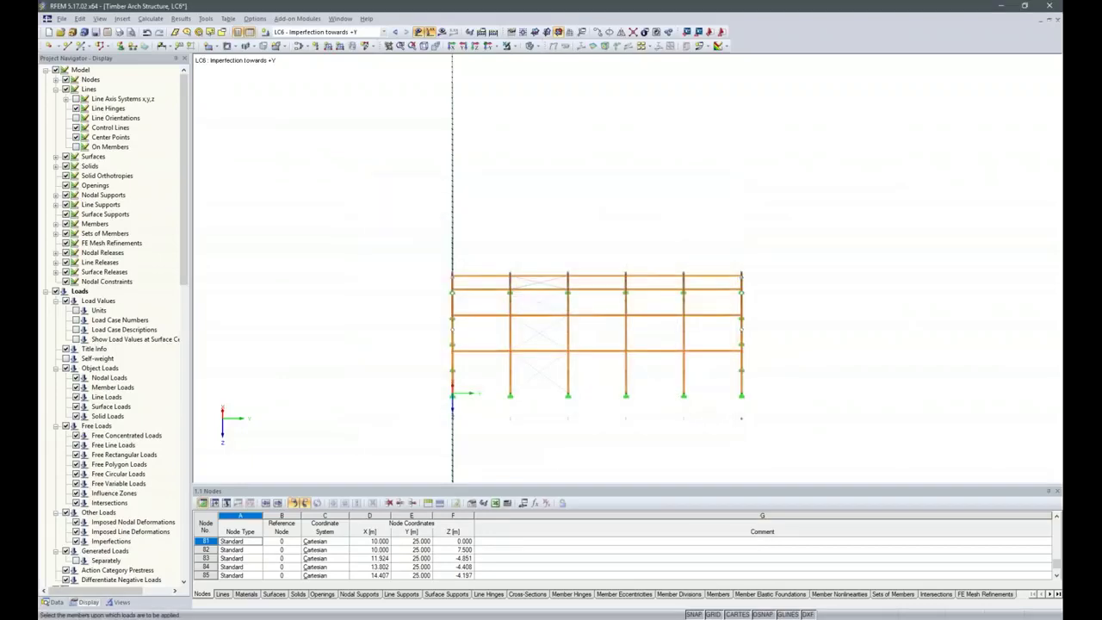
drag(373, 210, 791, 434)
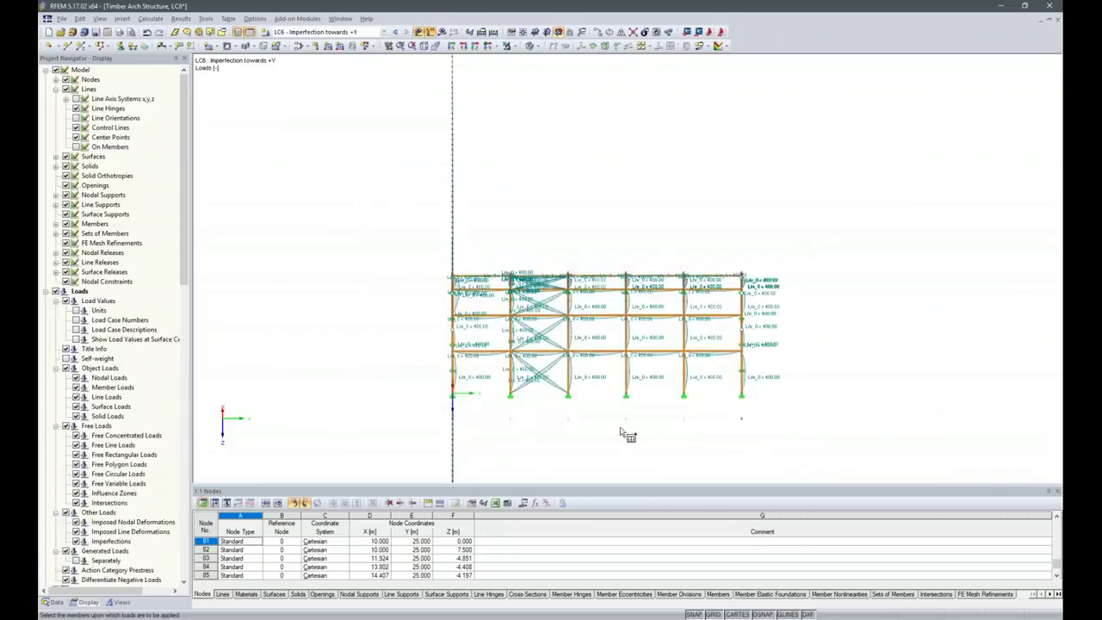
key(Escape)
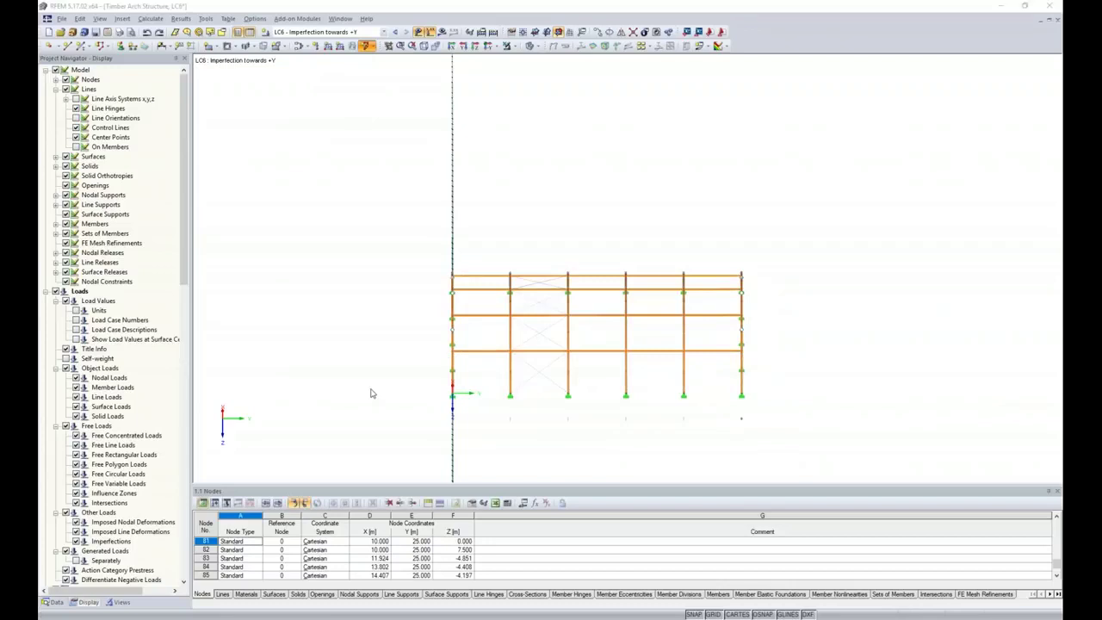
- Switch the imperfection to sets of members and assign it to all six arches
click(423, 228)
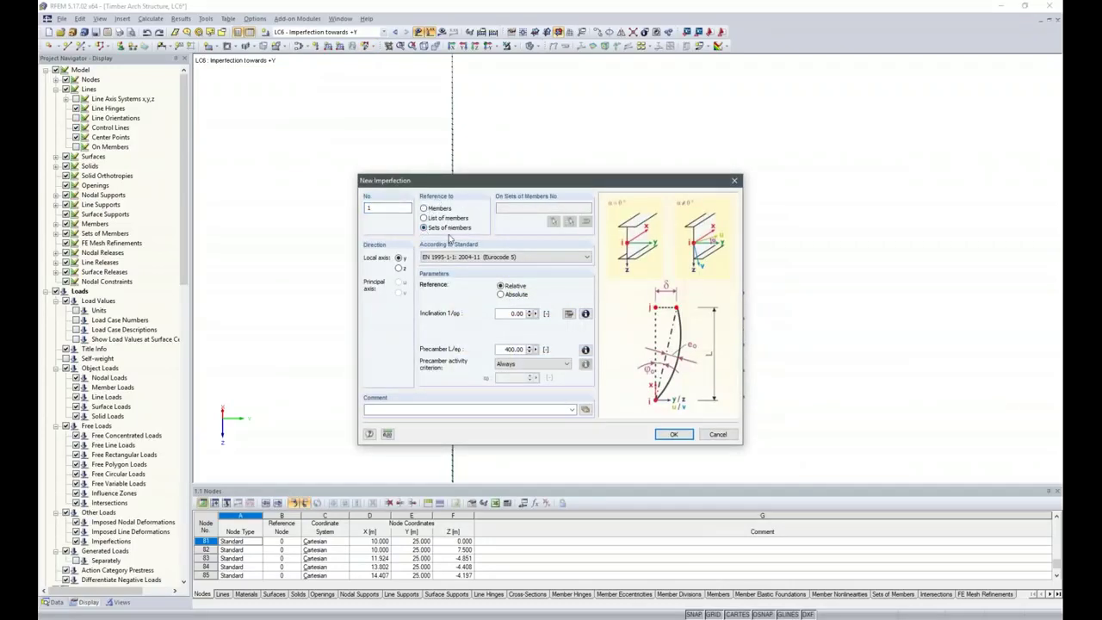
click(674, 434)
drag(396, 215, 467, 379)
drag(497, 235, 527, 401)
drag(548, 236, 598, 392)
drag(627, 212, 615, 405)
drag(626, 213, 678, 465)
drag(664, 213, 708, 407)
drag(731, 231, 756, 411)
key(F7)
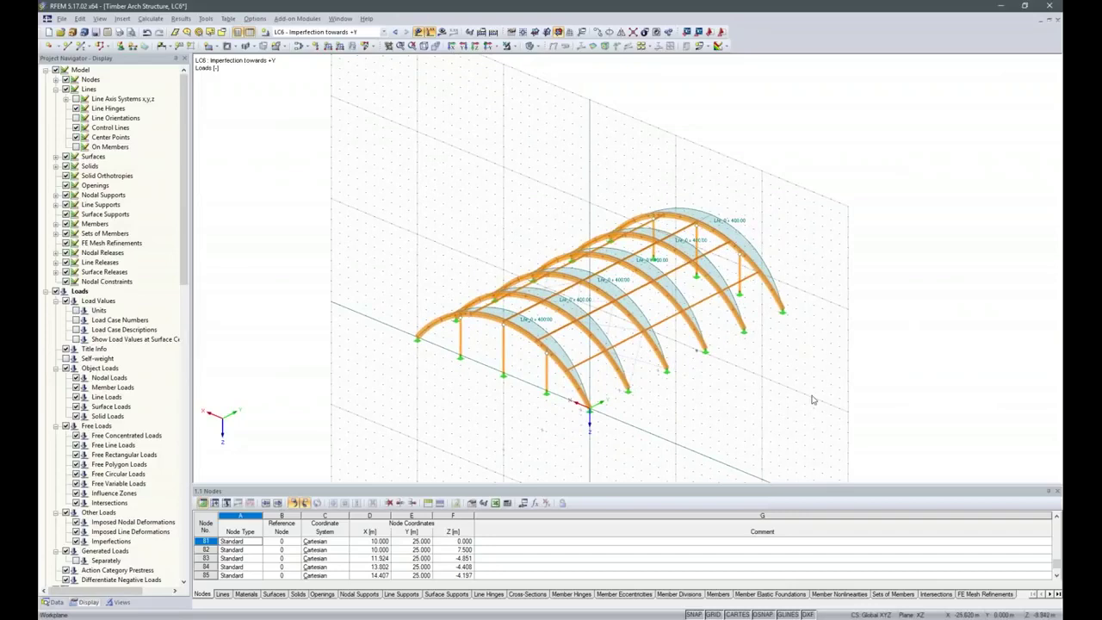
ctrl+middle_drag(807, 407, 651, 397)
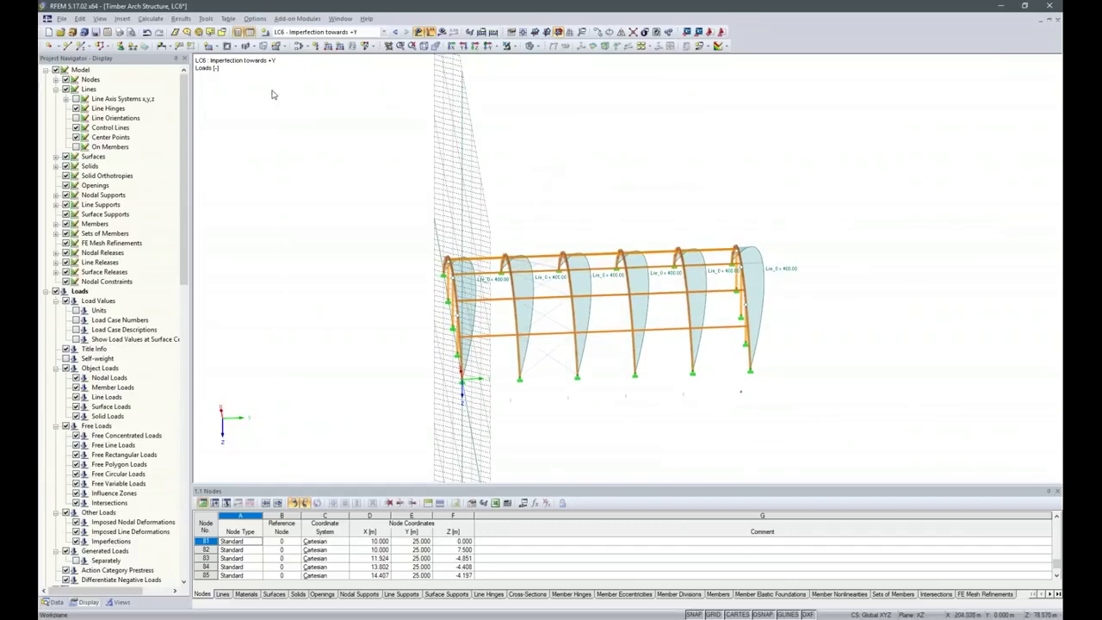
- Show the Actions tab of Load Cases and Combinations with A2 Snow selected
click(307, 47)
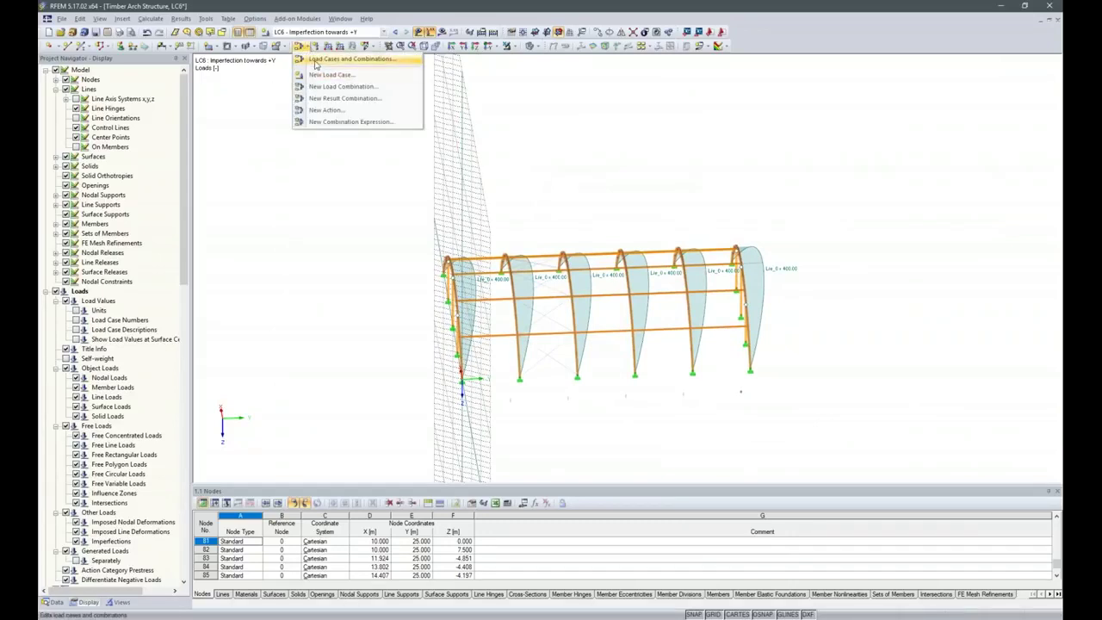
click(263, 129)
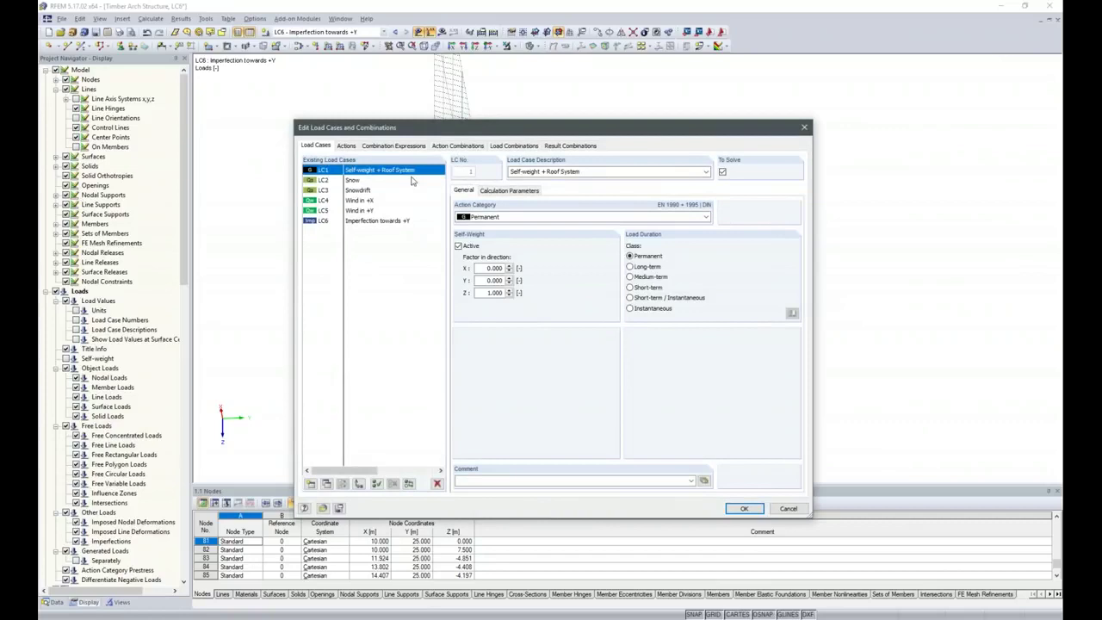
click(353, 147)
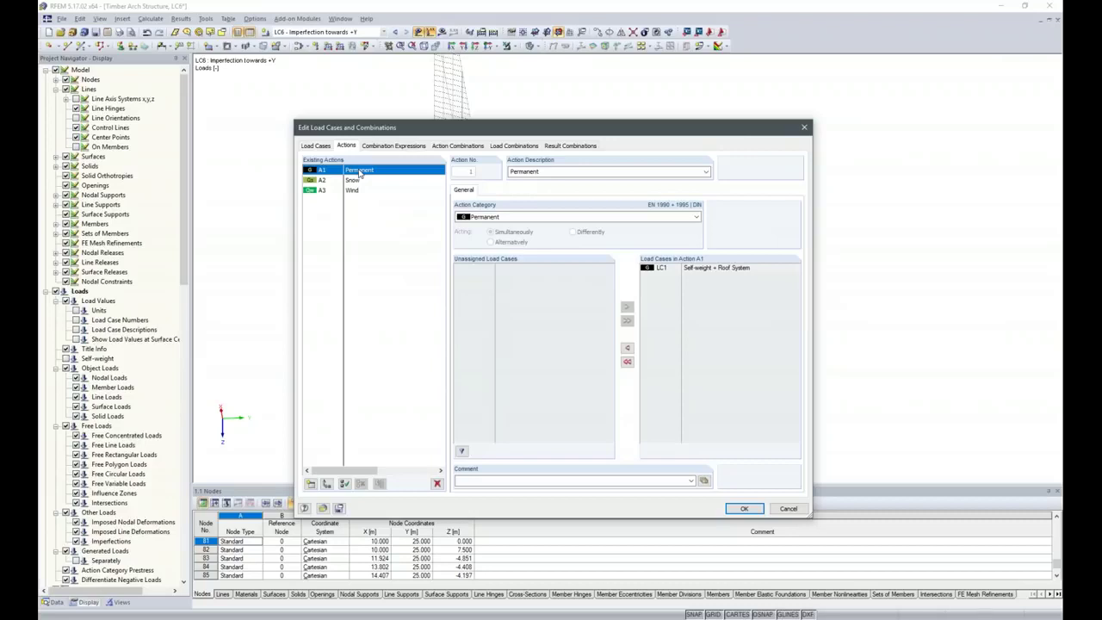
click(355, 181)
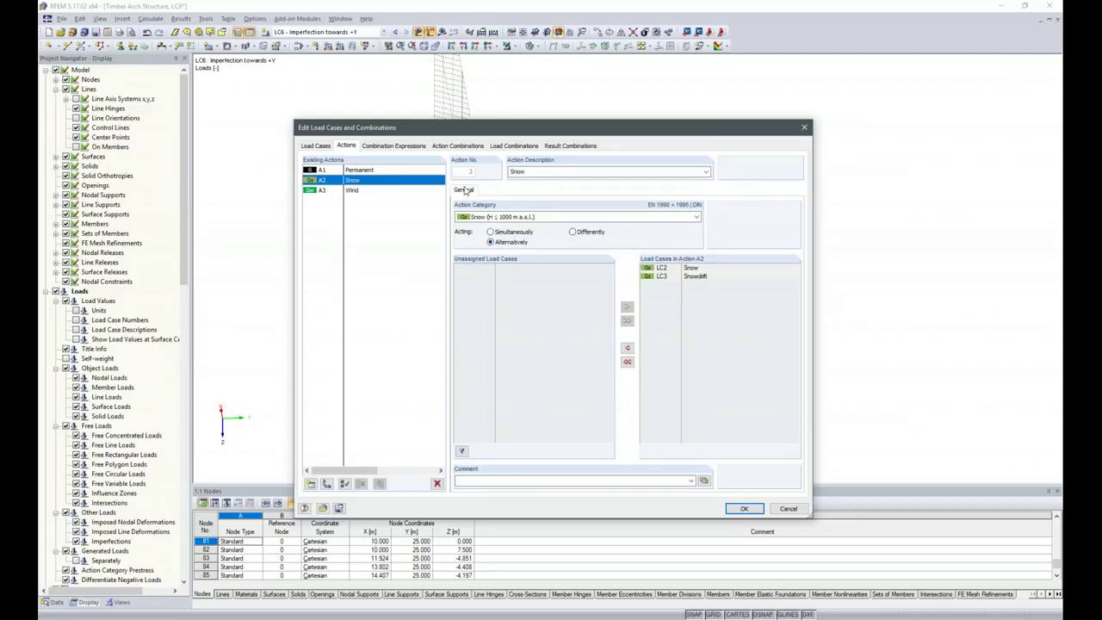
- Set CE2–CE4 to geometrically linear analysis and handle CE1 imperfection cases separately
click(375, 146)
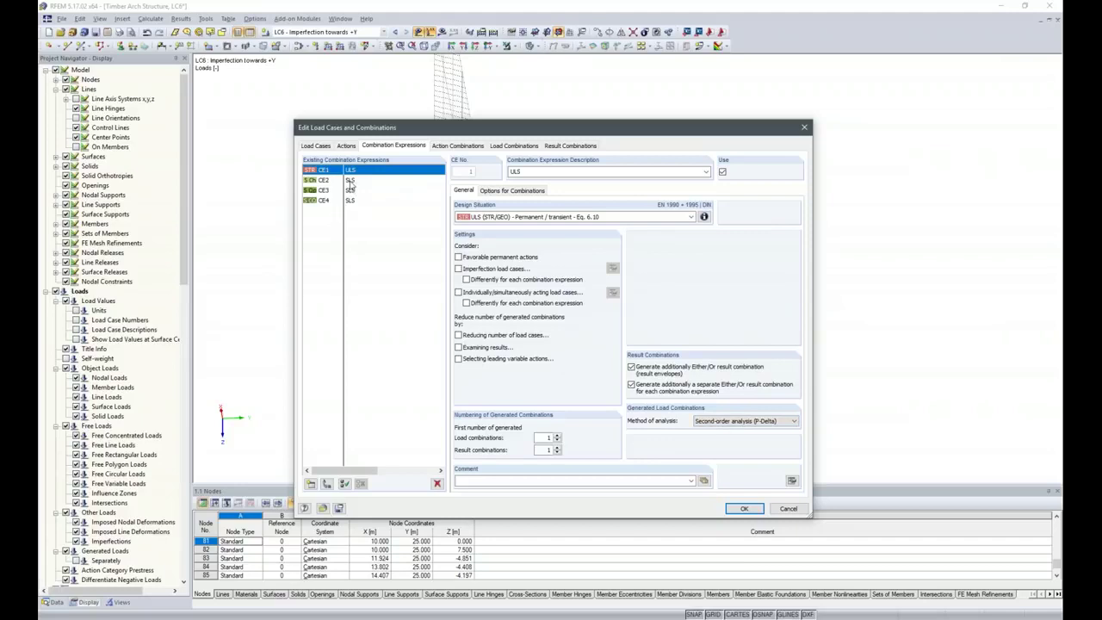
click(351, 181)
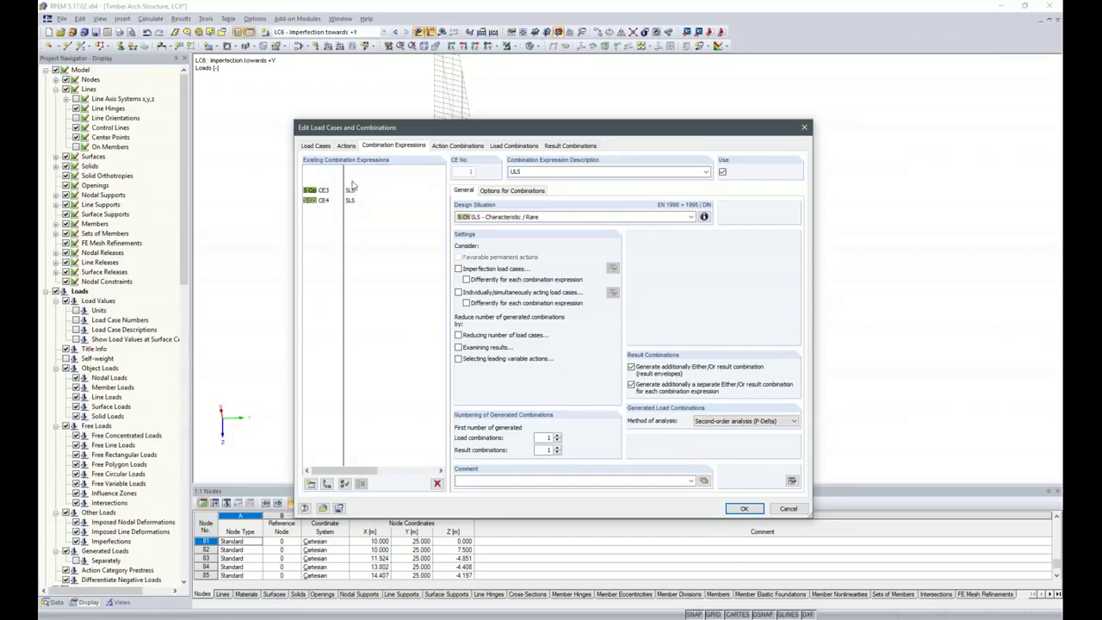
shift+click(351, 200)
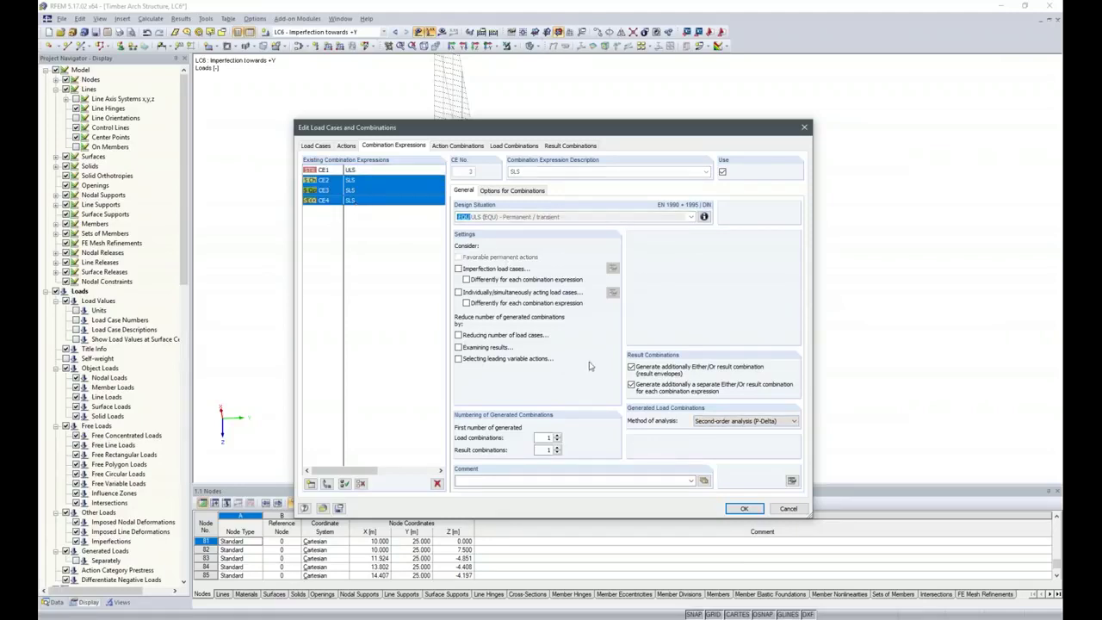
click(792, 421)
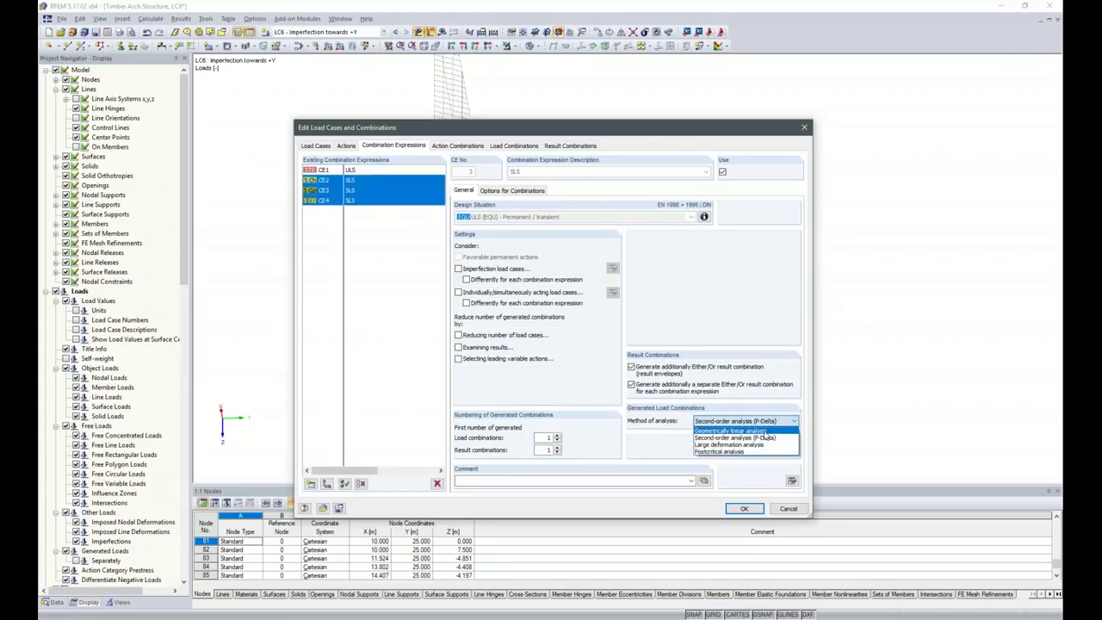
click(762, 432)
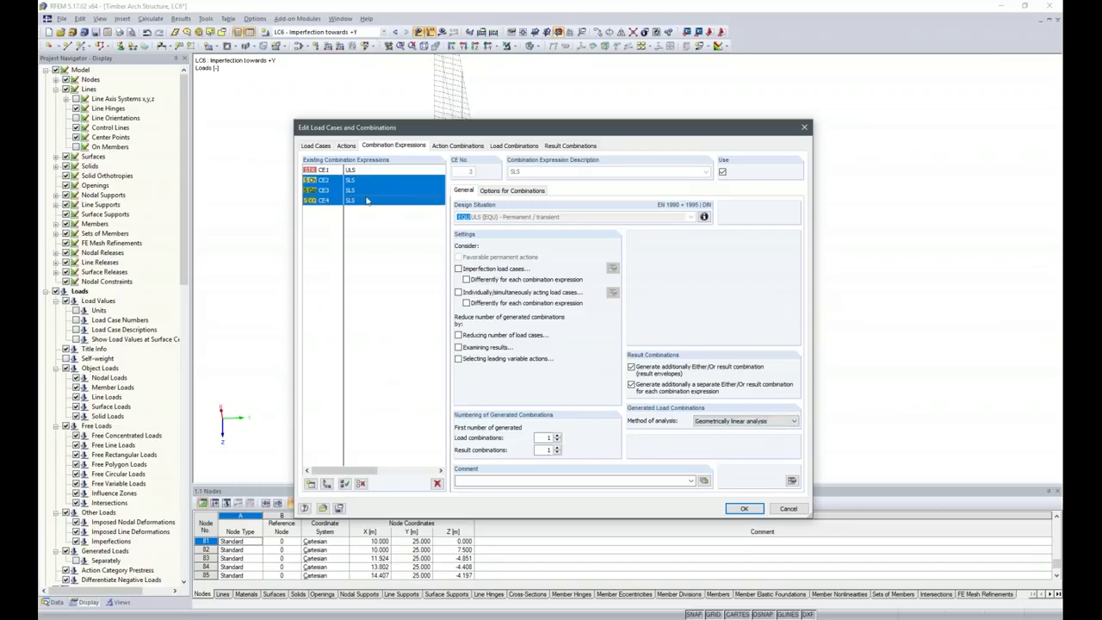
click(364, 170)
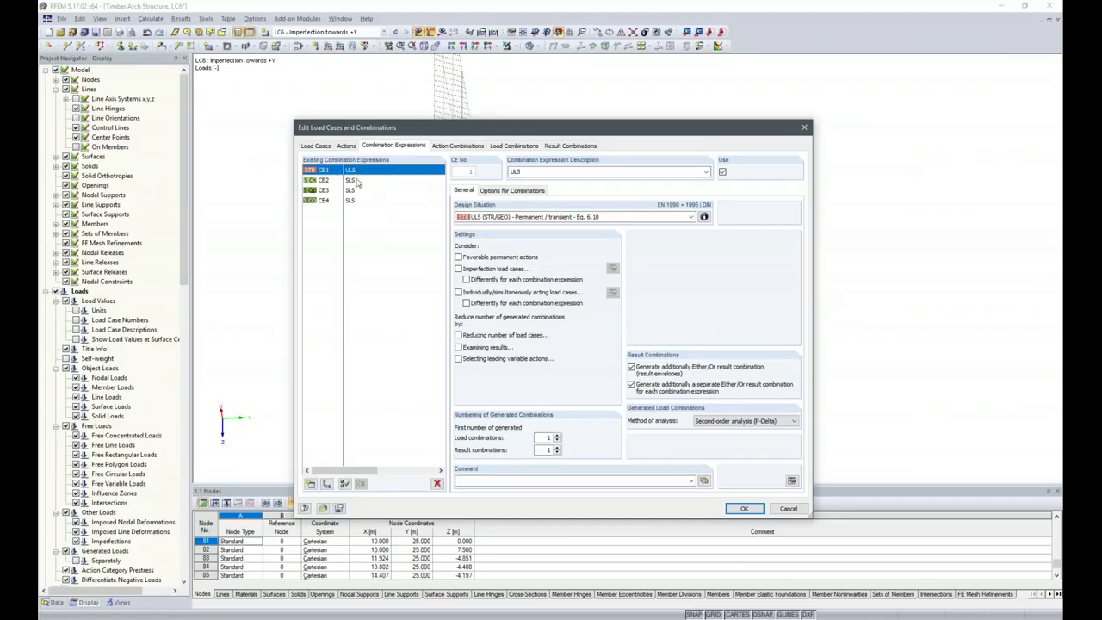
click(466, 280)
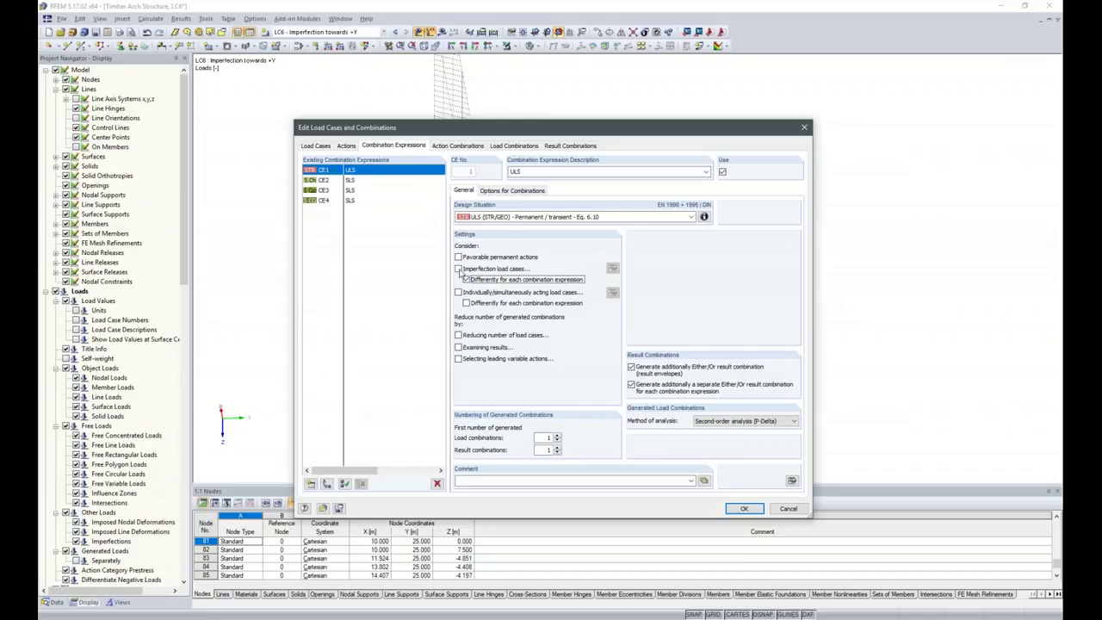
- Include LC6 as CE1's imperfection case, review CE2–CE4, and show the action combinations
click(459, 269)
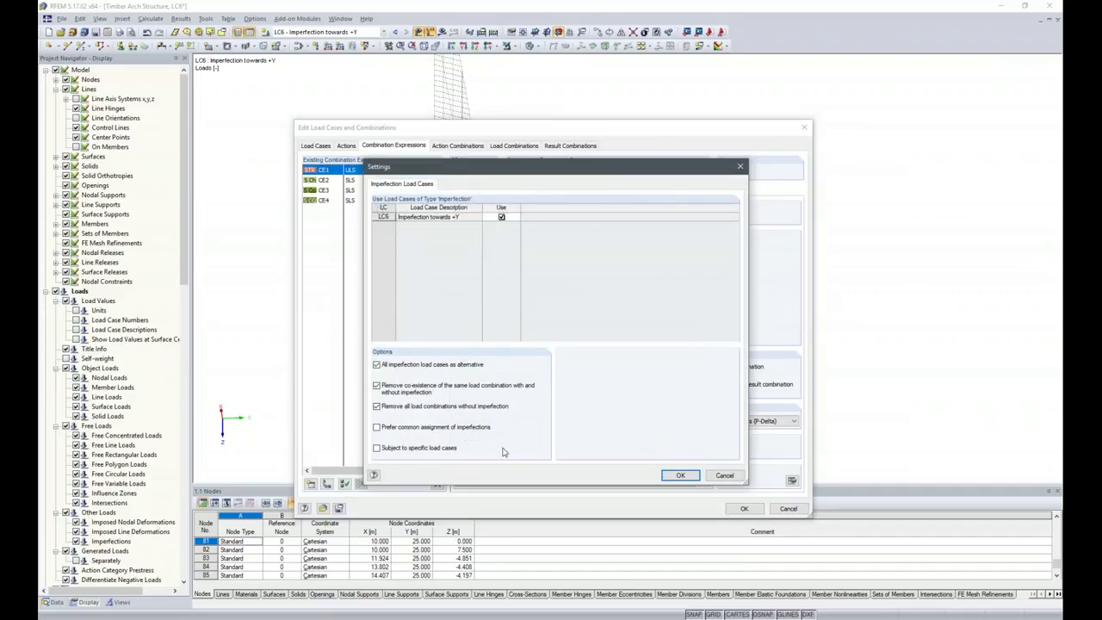
click(681, 476)
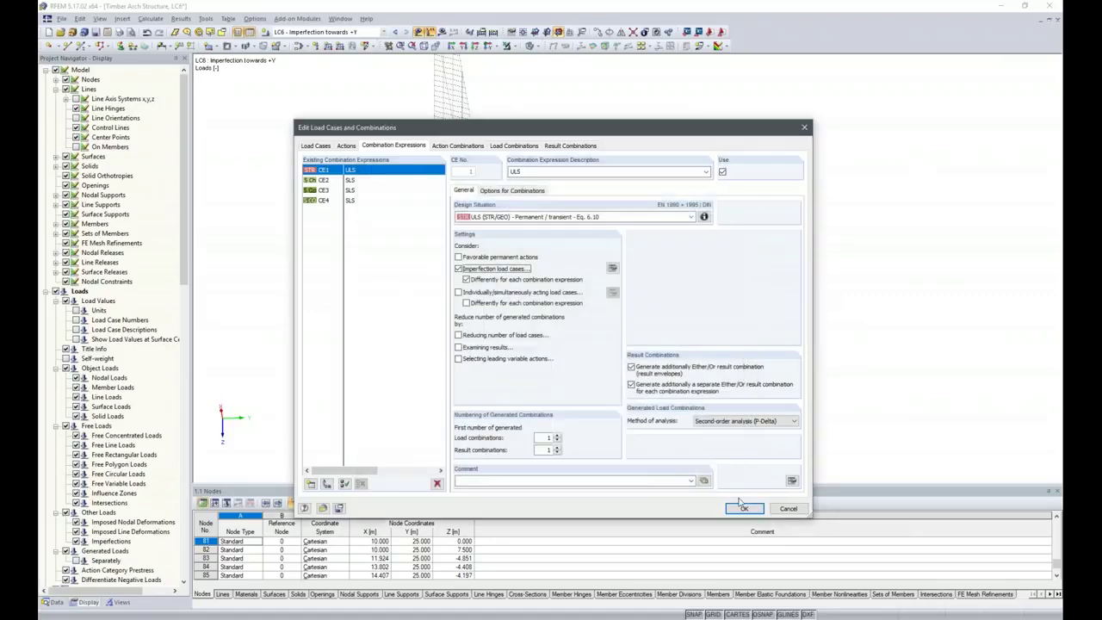
click(333, 180)
click(333, 191)
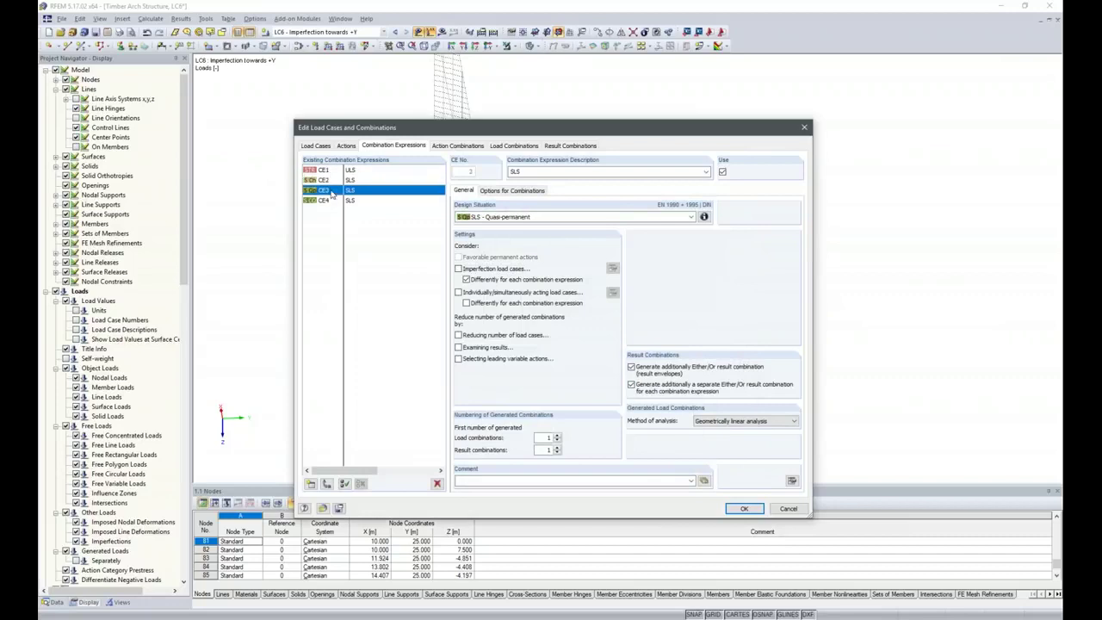
click(333, 200)
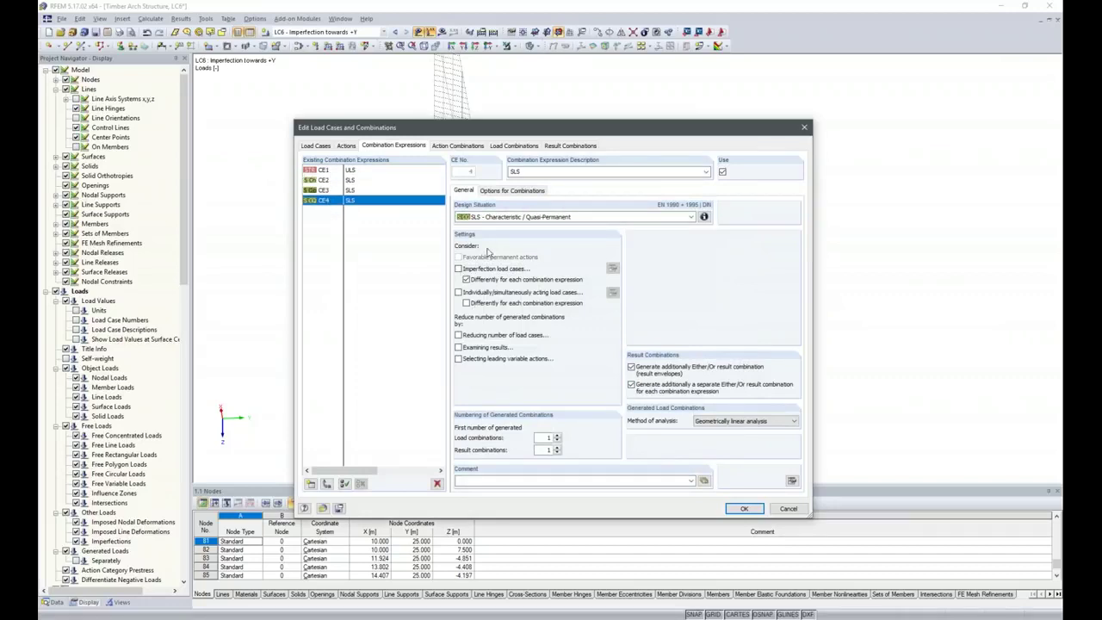
click(459, 145)
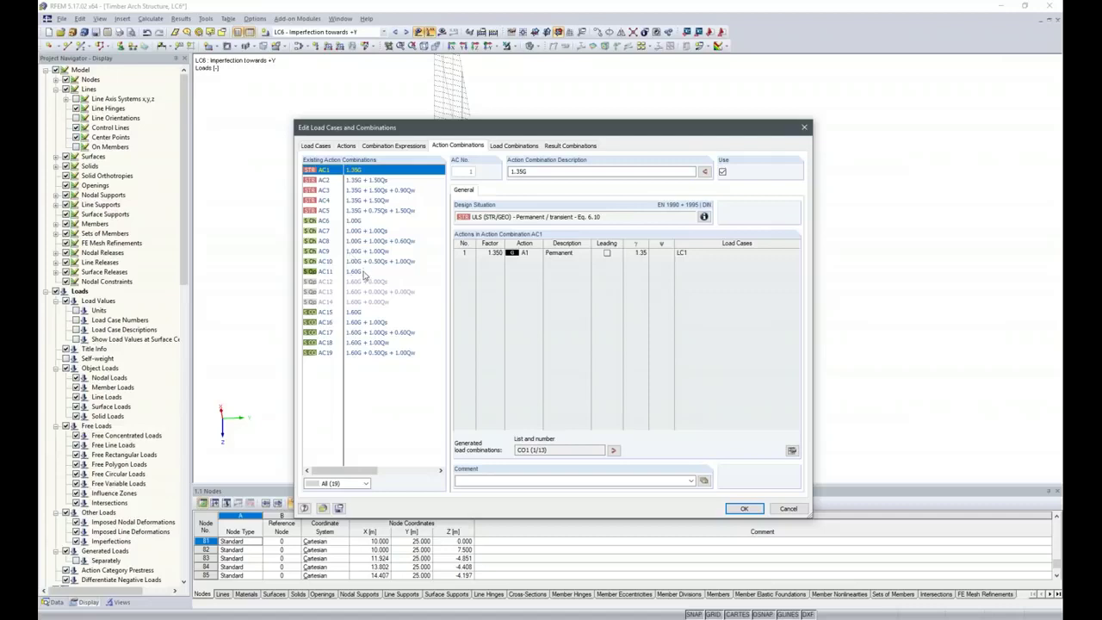
- Inspect action combination AC11, then generate the 40 load combinations
click(364, 272)
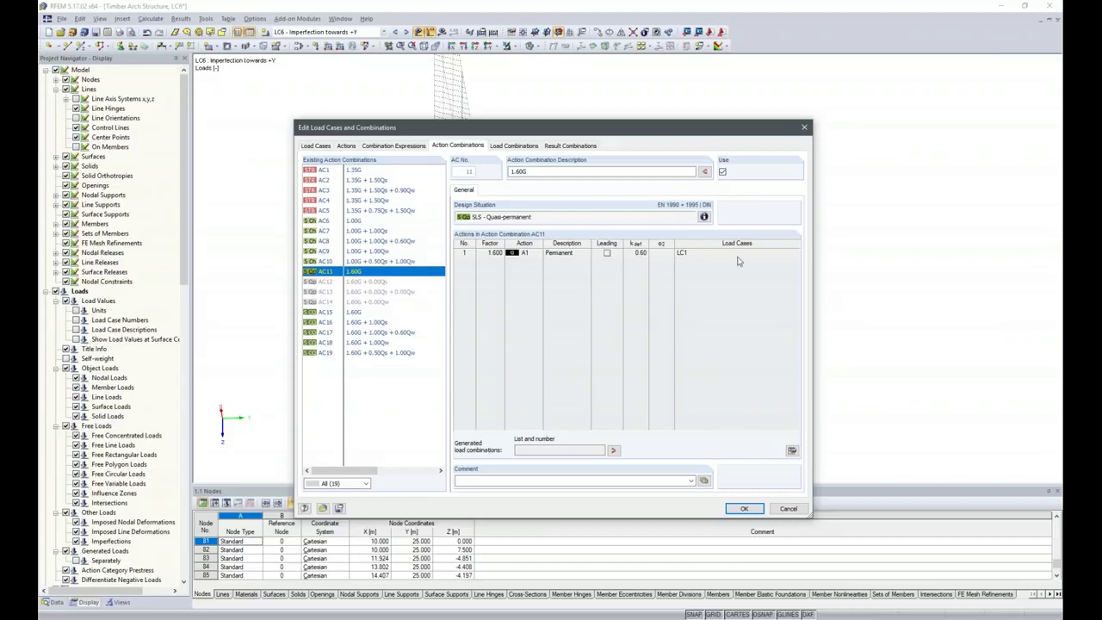
click(516, 145)
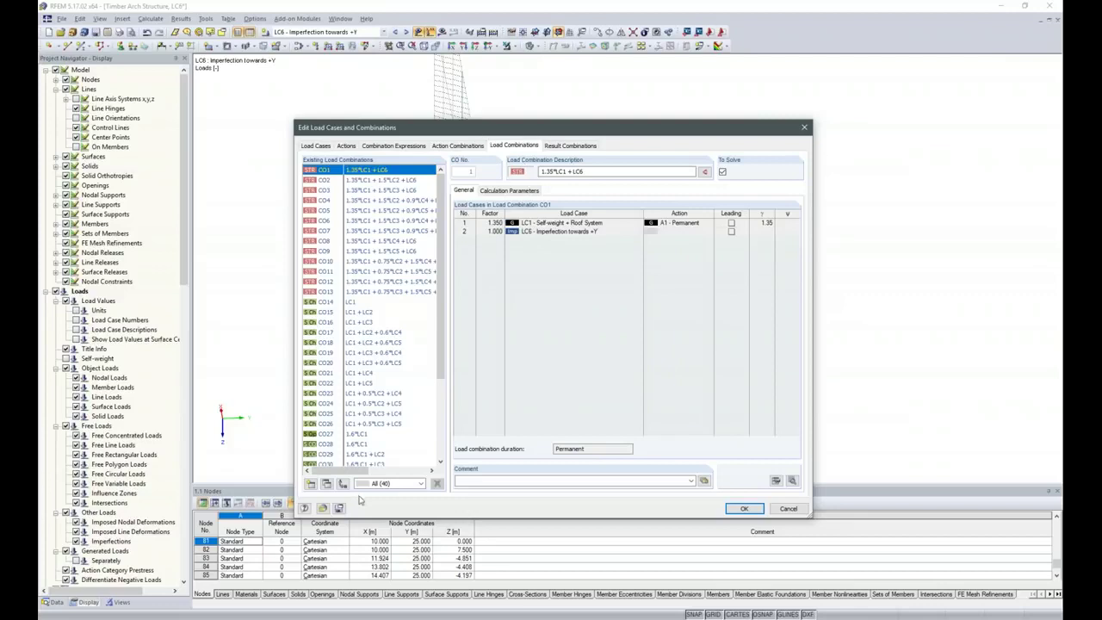
- Review the existing load combinations, then view result combinations RC1–RC4, with RC1 enveloping CO1–CO13
drag(443, 284, 435, 413)
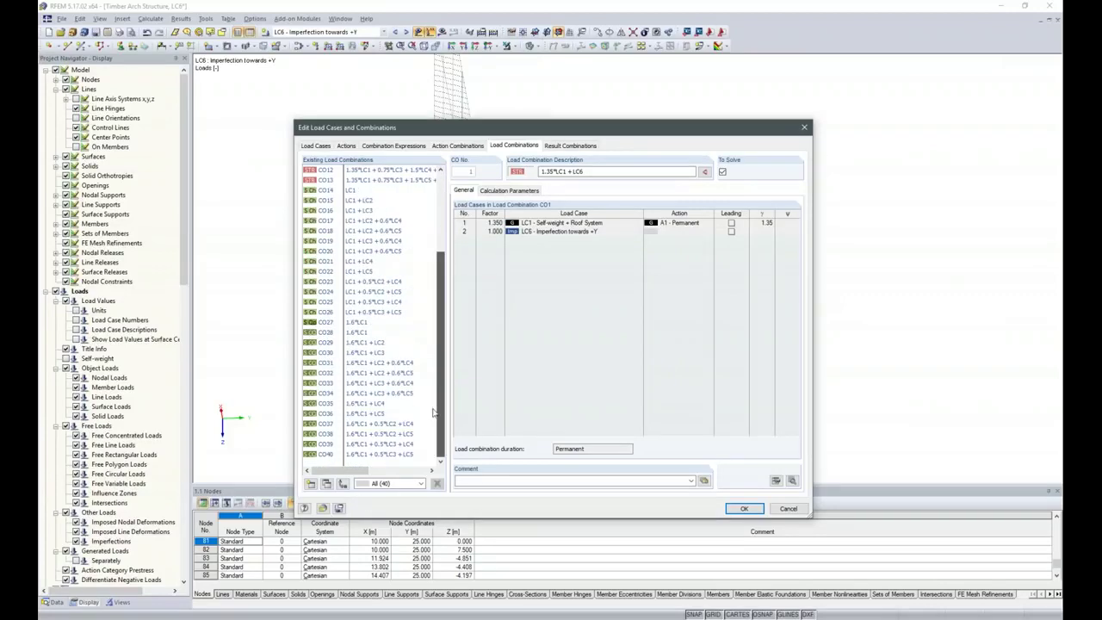
drag(439, 362, 444, 250)
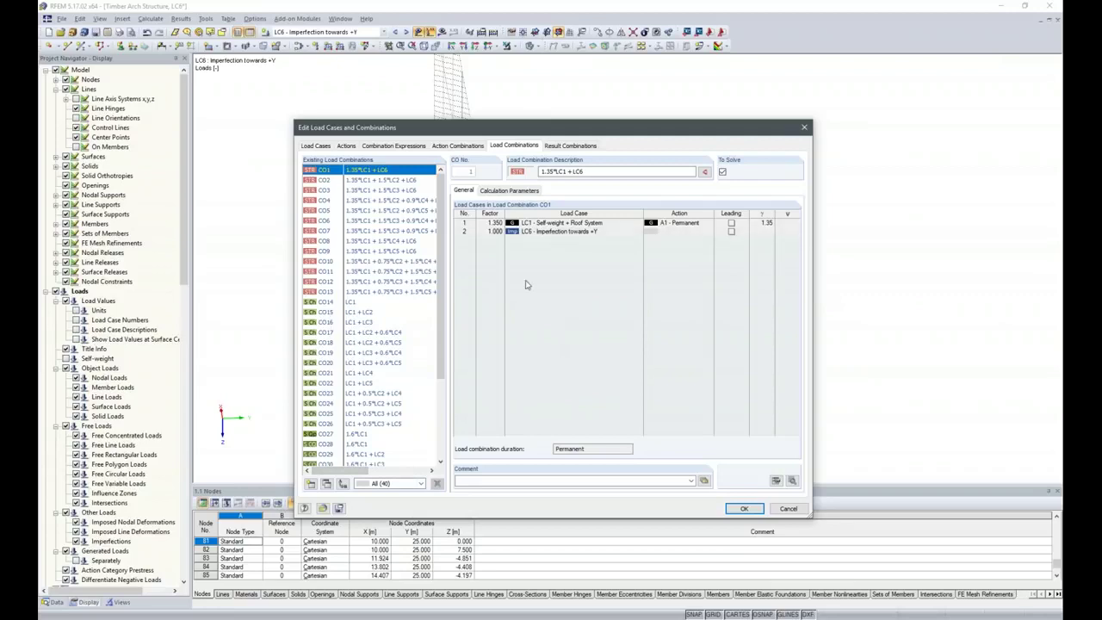
click(560, 146)
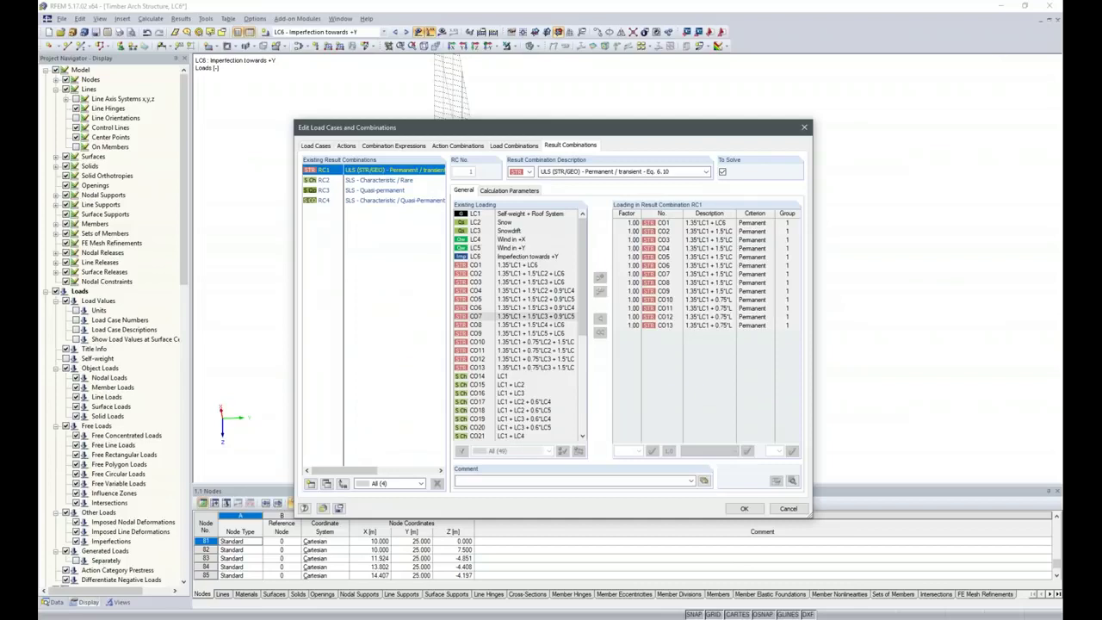
- Accept the combinations and enable exceptional handling that removes failing members individually
click(742, 508)
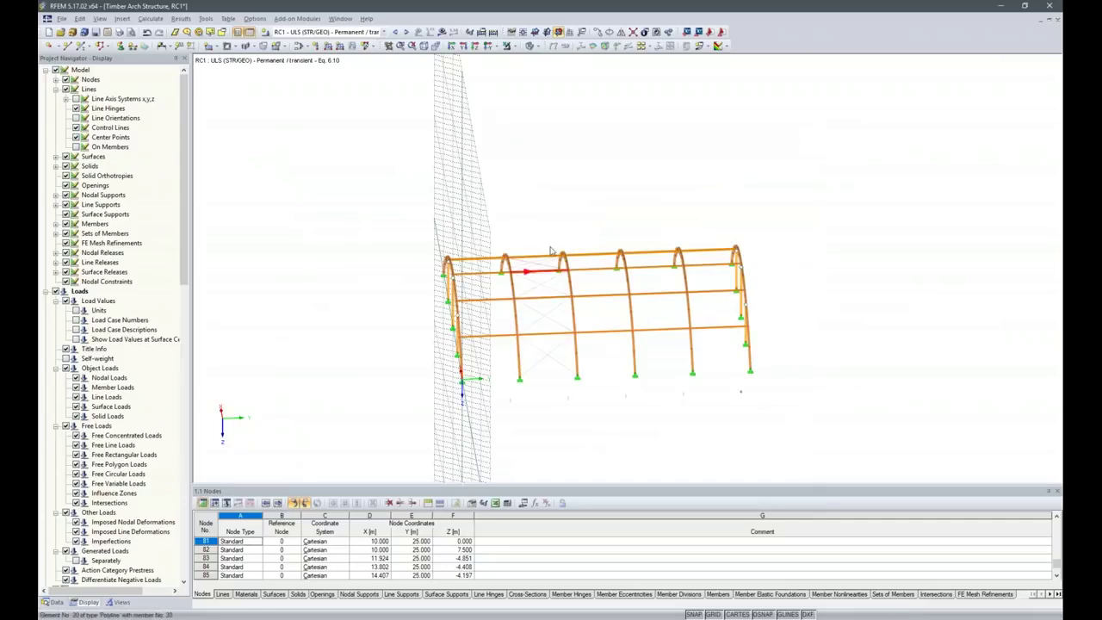
click(481, 32)
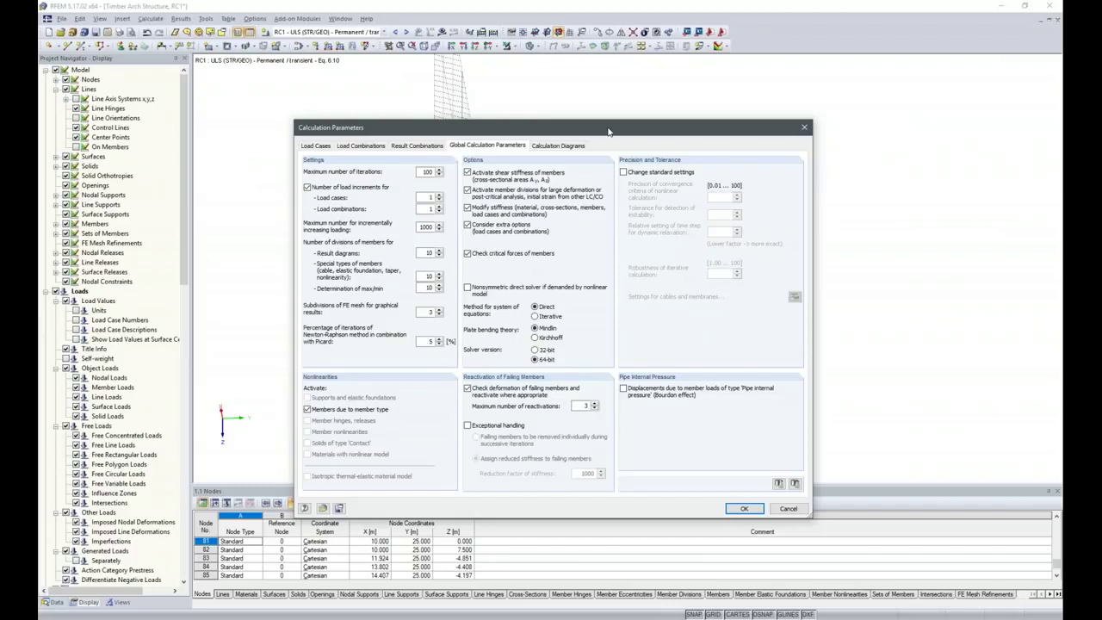
click(467, 426)
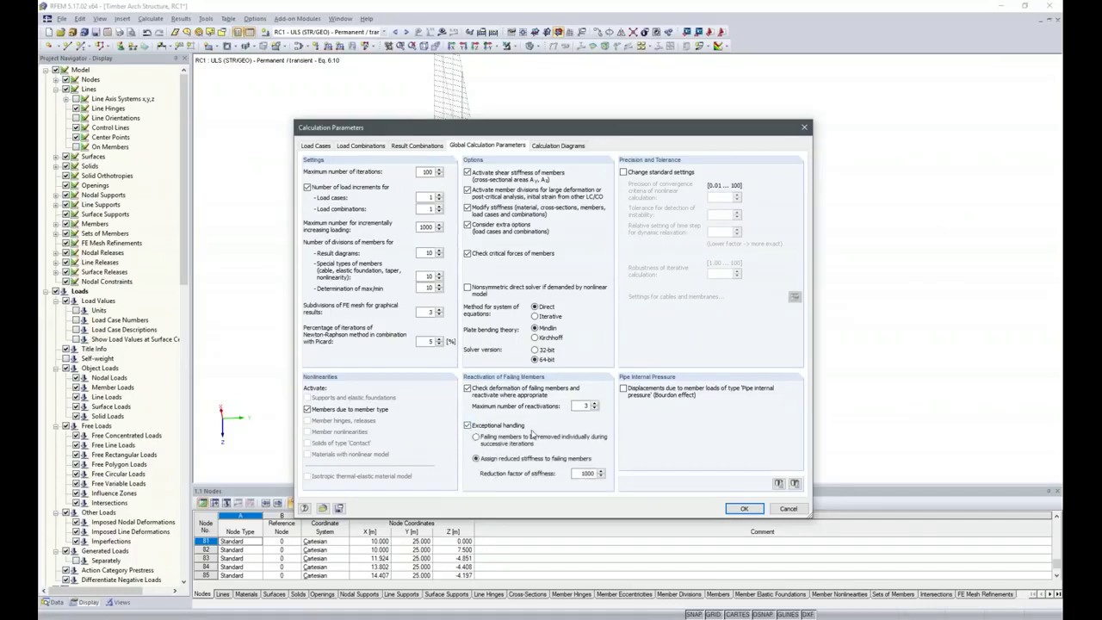
click(476, 437)
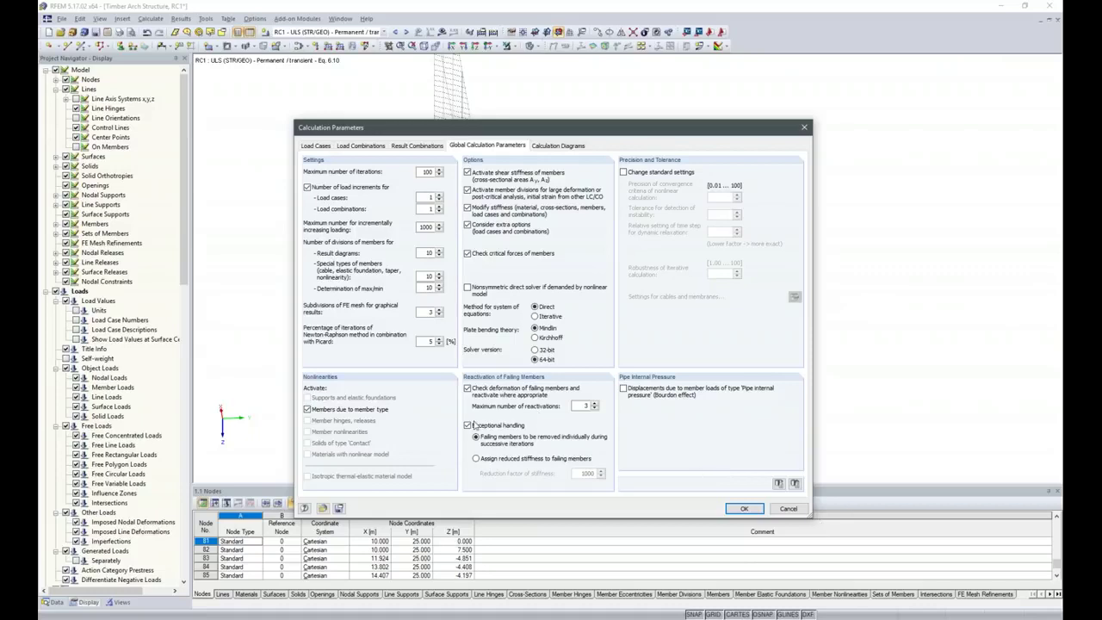
click(744, 508)
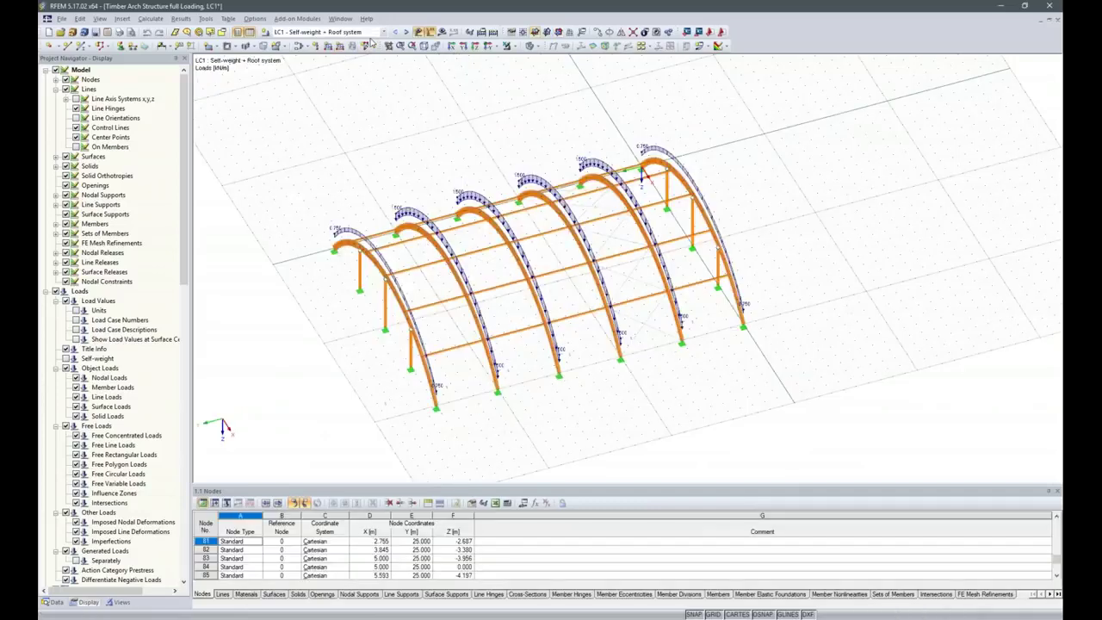
- Display load case LC4 Wind in +X and orbit to a low frontal view of the frames
click(382, 33)
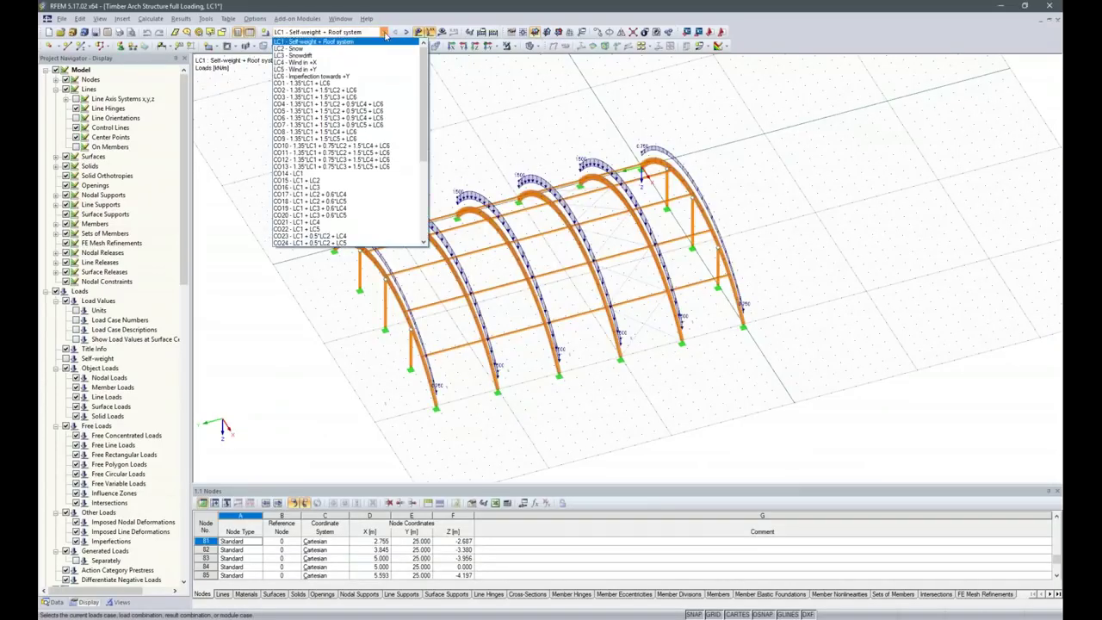
click(375, 62)
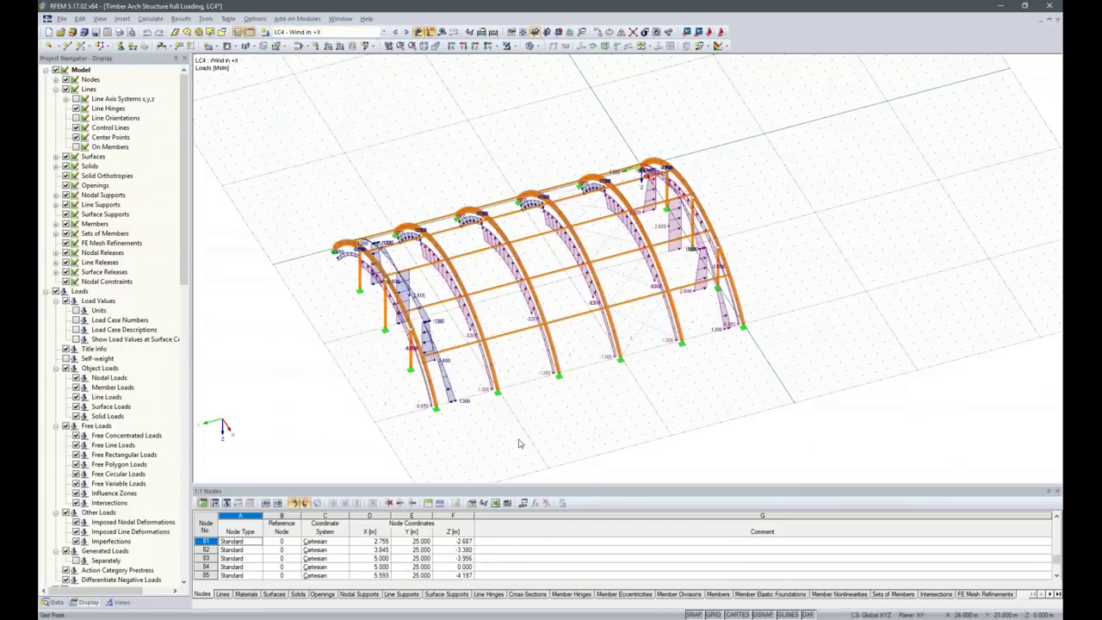
mouse_move(461, 439)
ctrl+middle_down()
mouse_move(423, 398)
mouse_move(445, 436)
ctrl+middle_up()
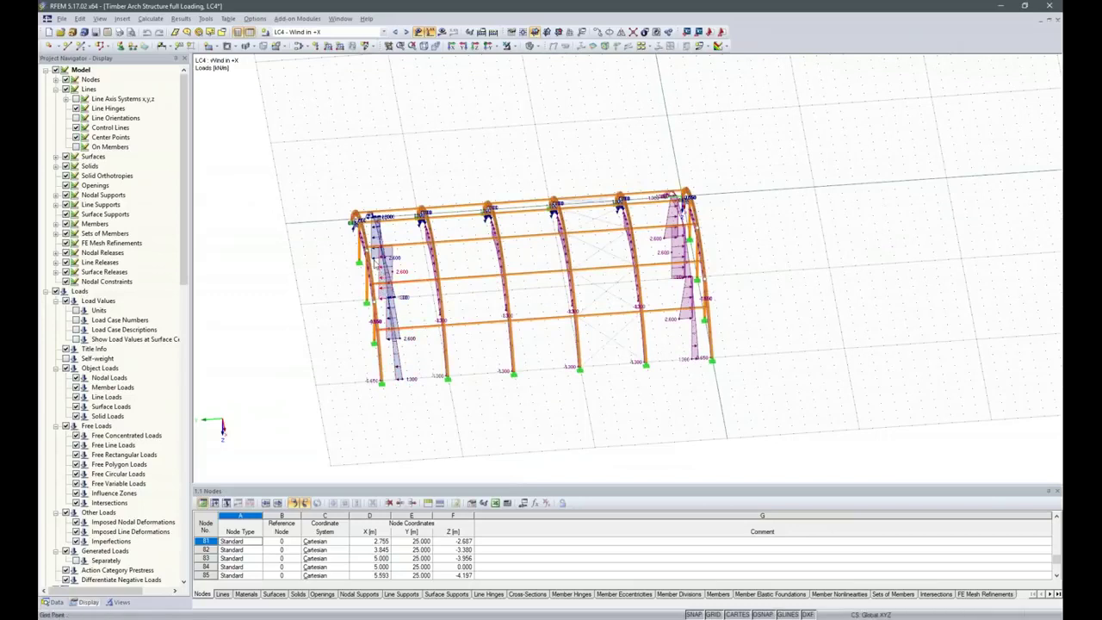
scroll(405, 374, up, 5)
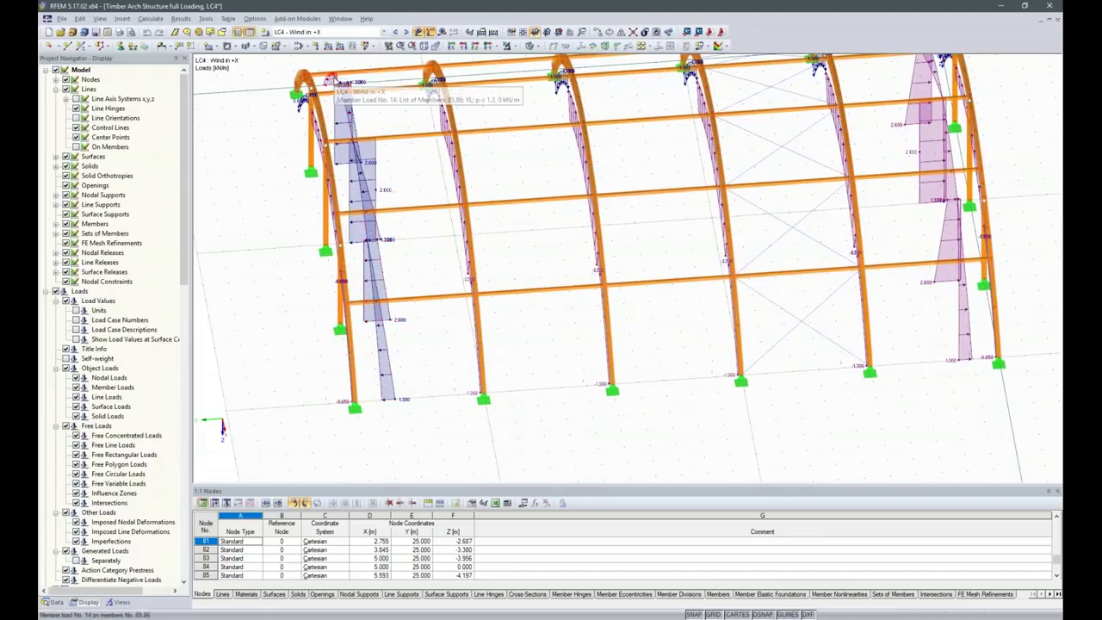
ctrl+middle_drag(311, 380, 462, 339)
ctrl+middle_drag(939, 416, 928, 147)
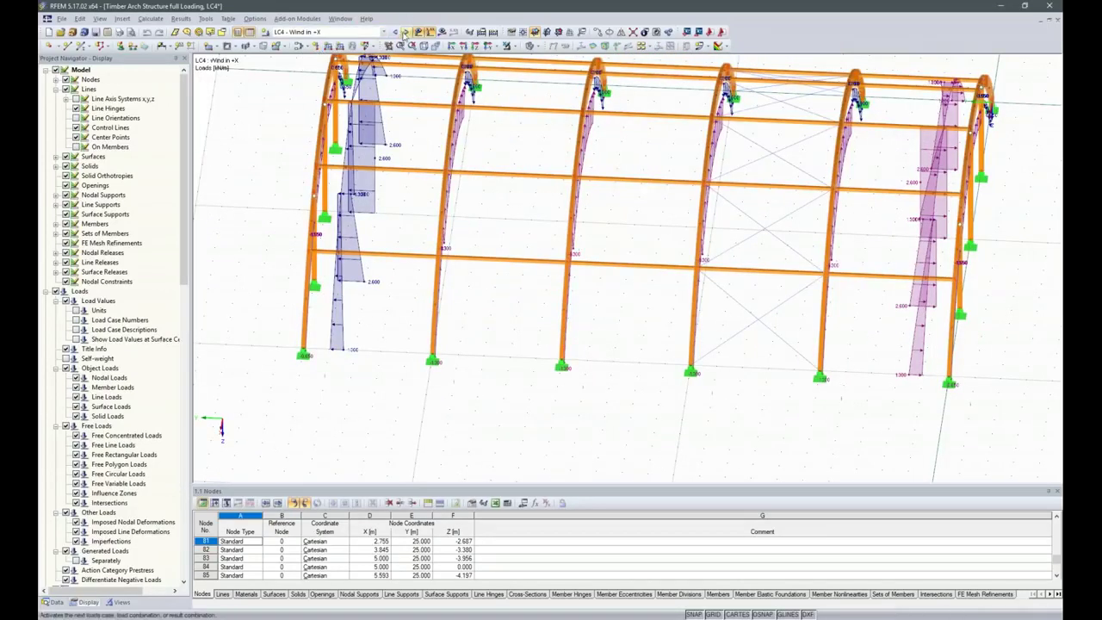
- Step to LC5 Wind in +Y and view its arch wind loads obliquely from the left
click(405, 31)
ctrl+middle_drag(293, 172, 398, 300)
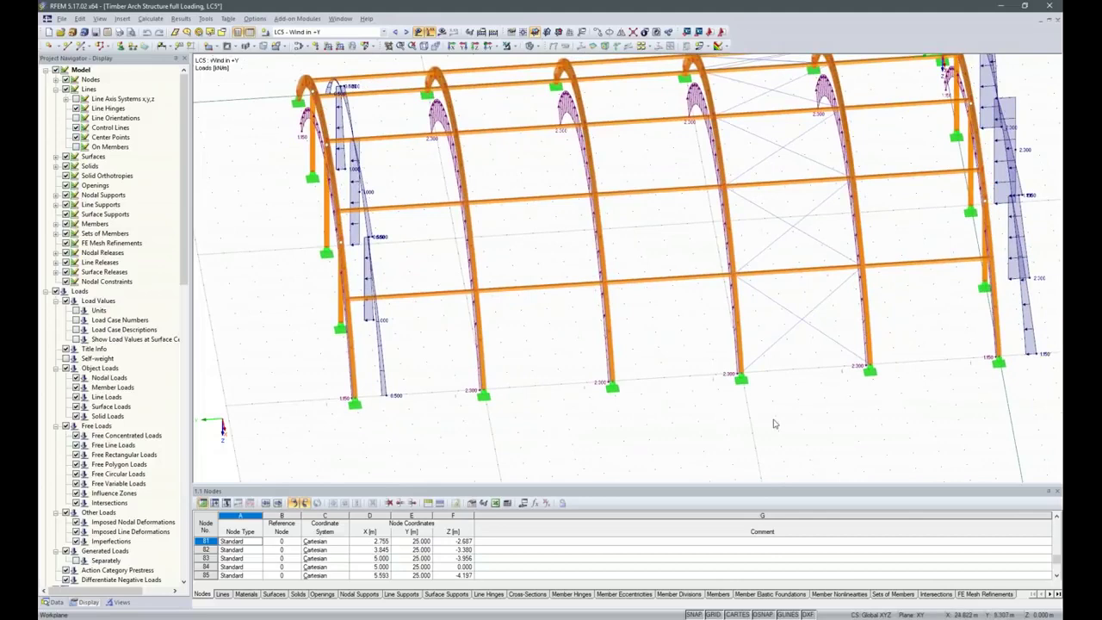
scroll(773, 422, down, 4)
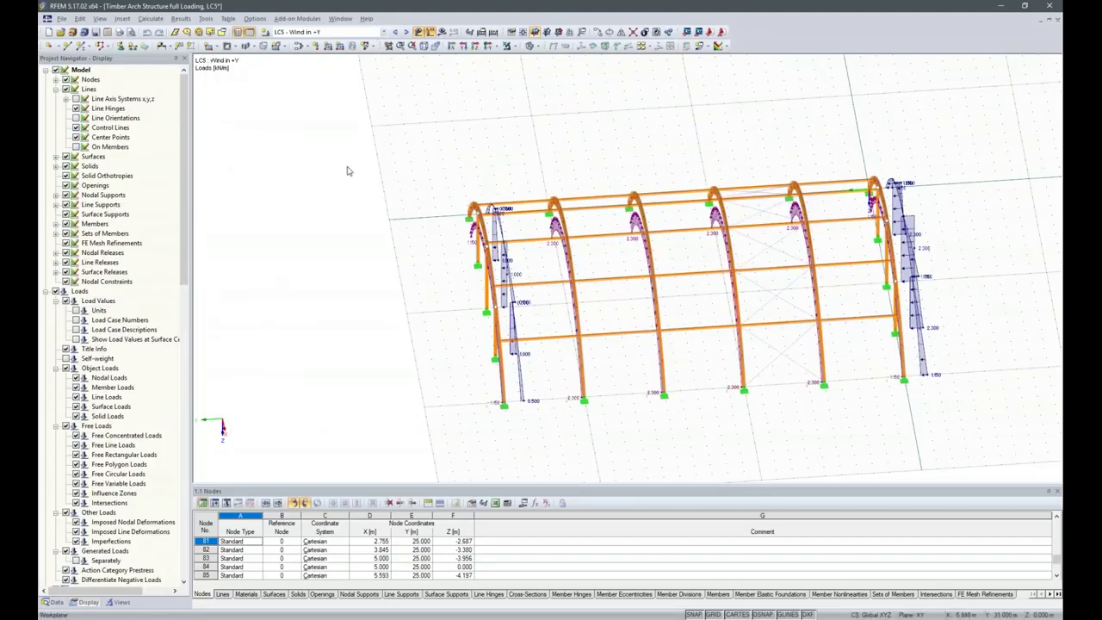
scroll(347, 173, down, 2)
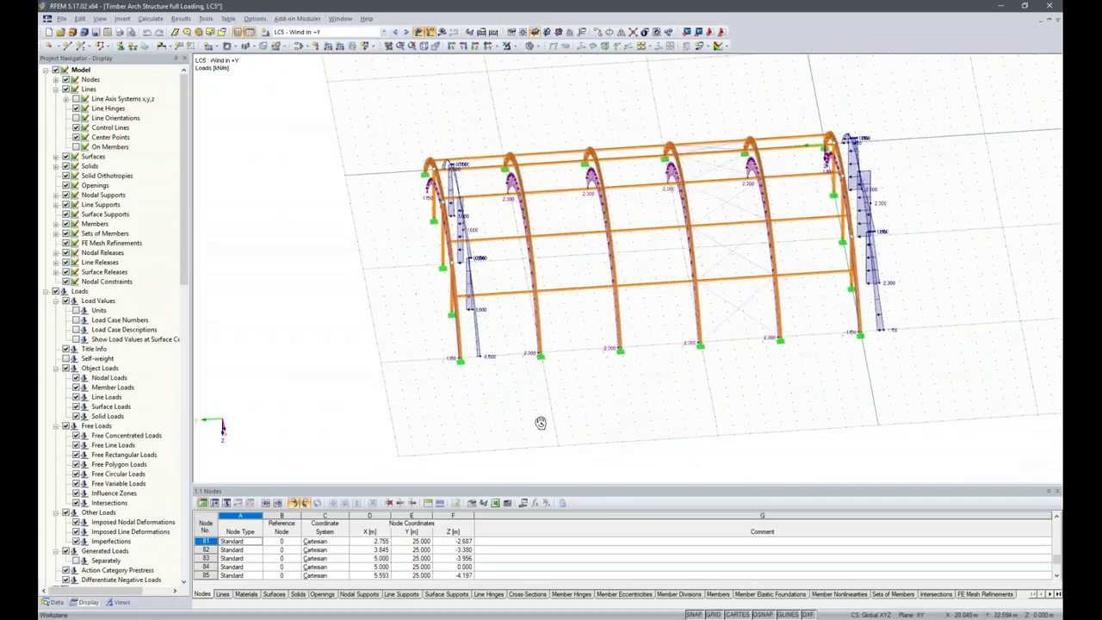
- Switch the navigator to Data and launch RF-TIMBER Pro from Add-on Modules > Design - Timber
click(53, 602)
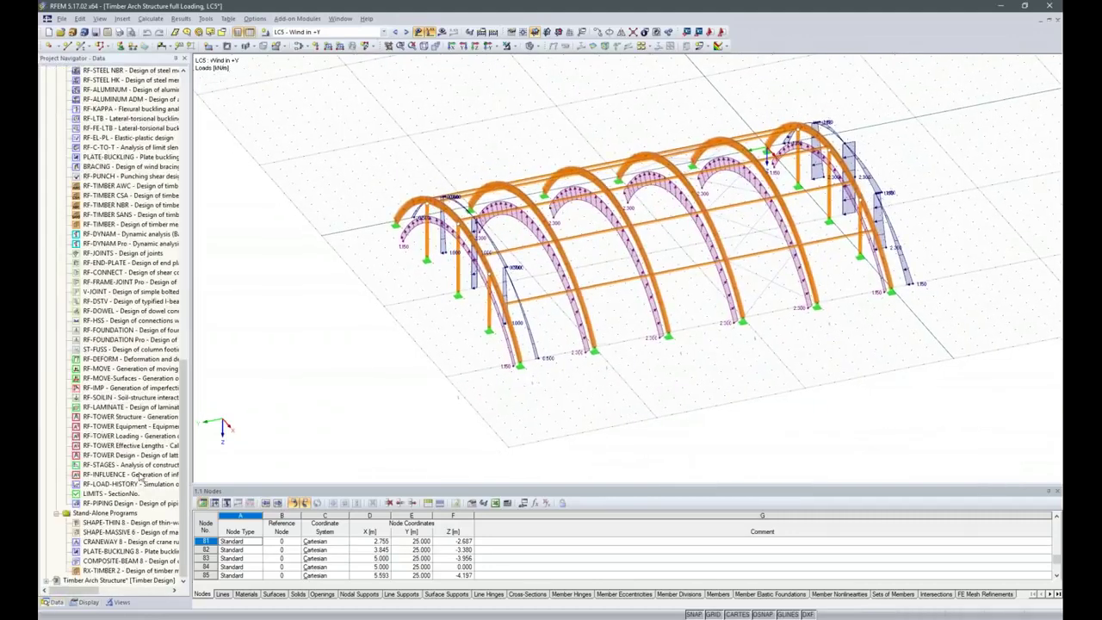
scroll(104, 456, up, 15)
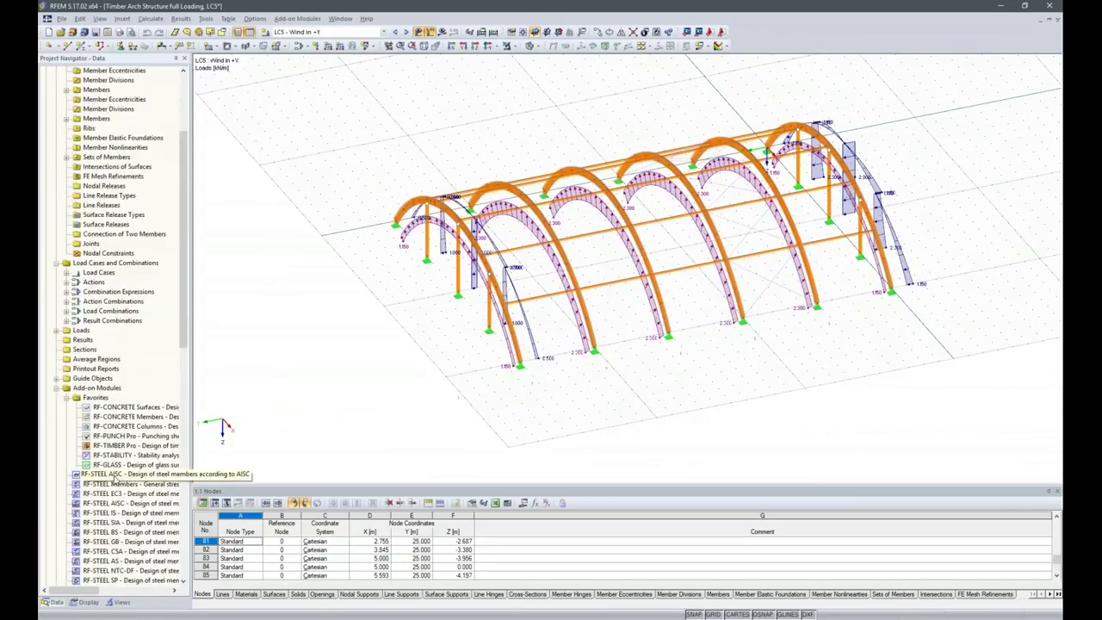
click(138, 446)
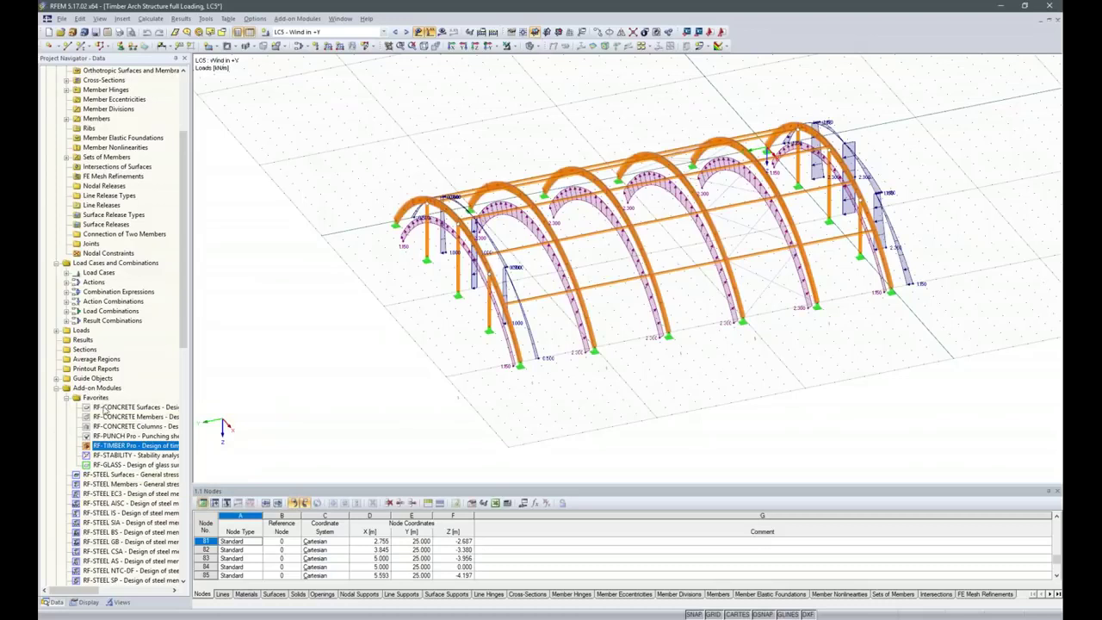
click(290, 21)
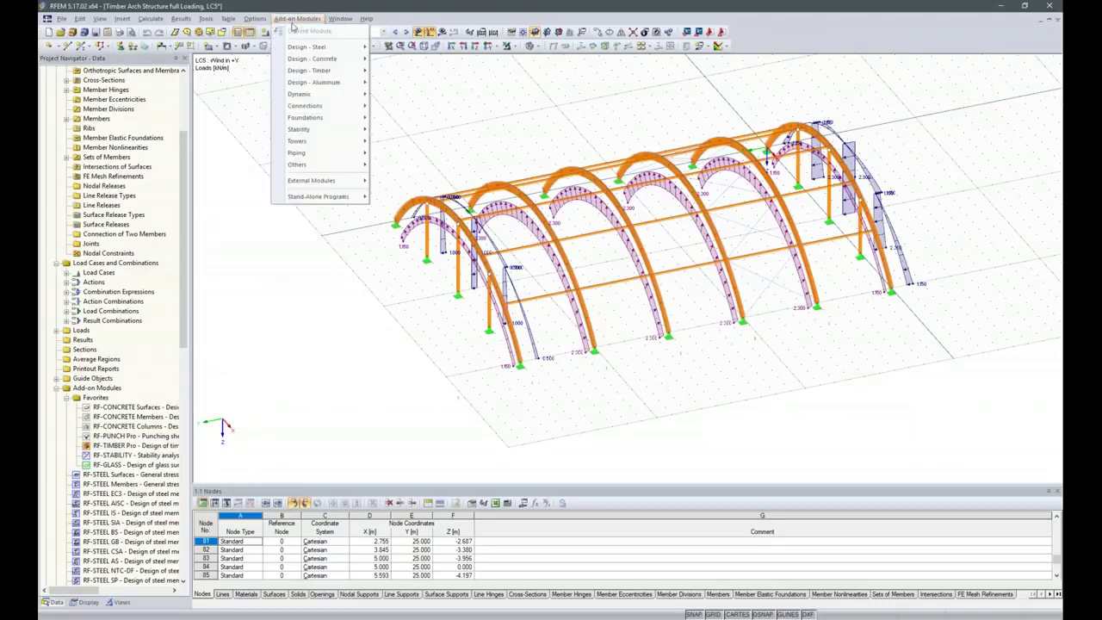
mouse_move(301, 70)
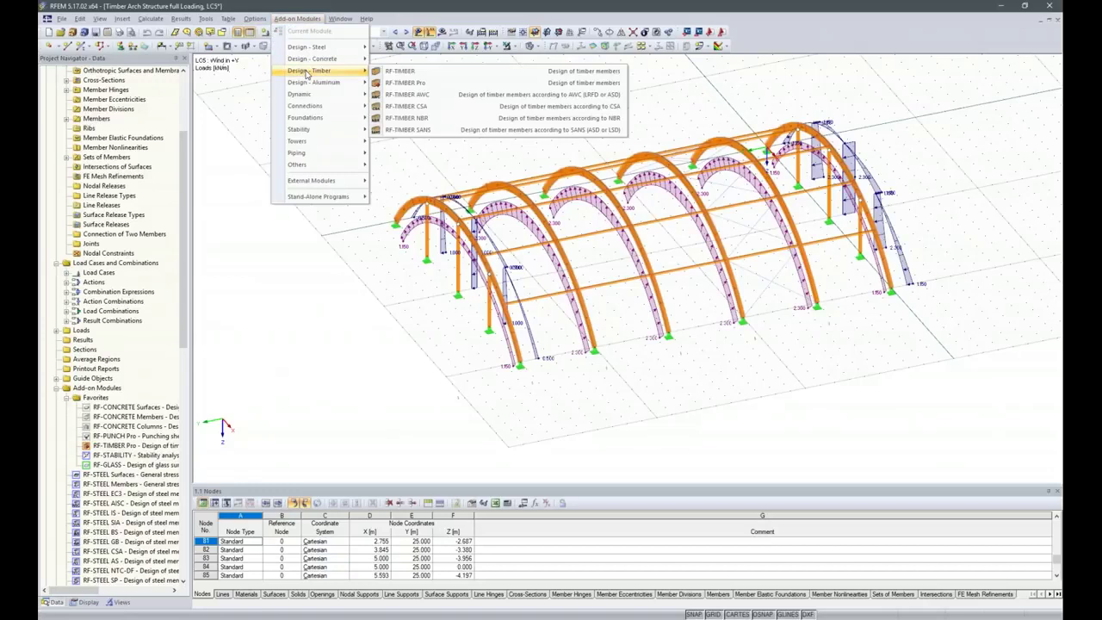
click(403, 83)
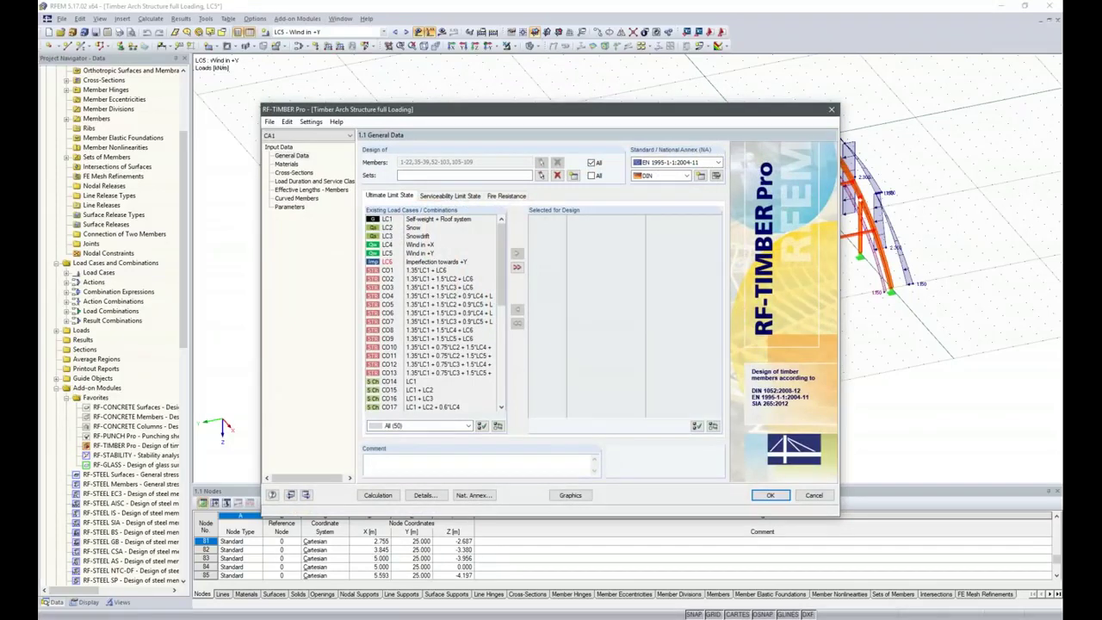
- Include all sets of members in the design and clear the current members list for picking
click(591, 163)
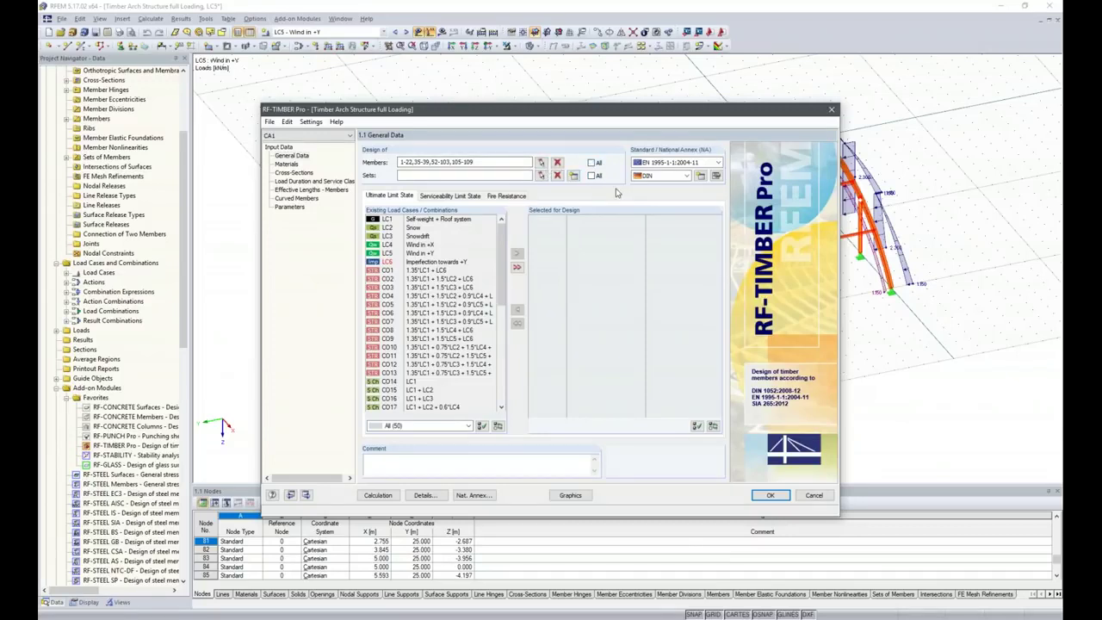
click(400, 175)
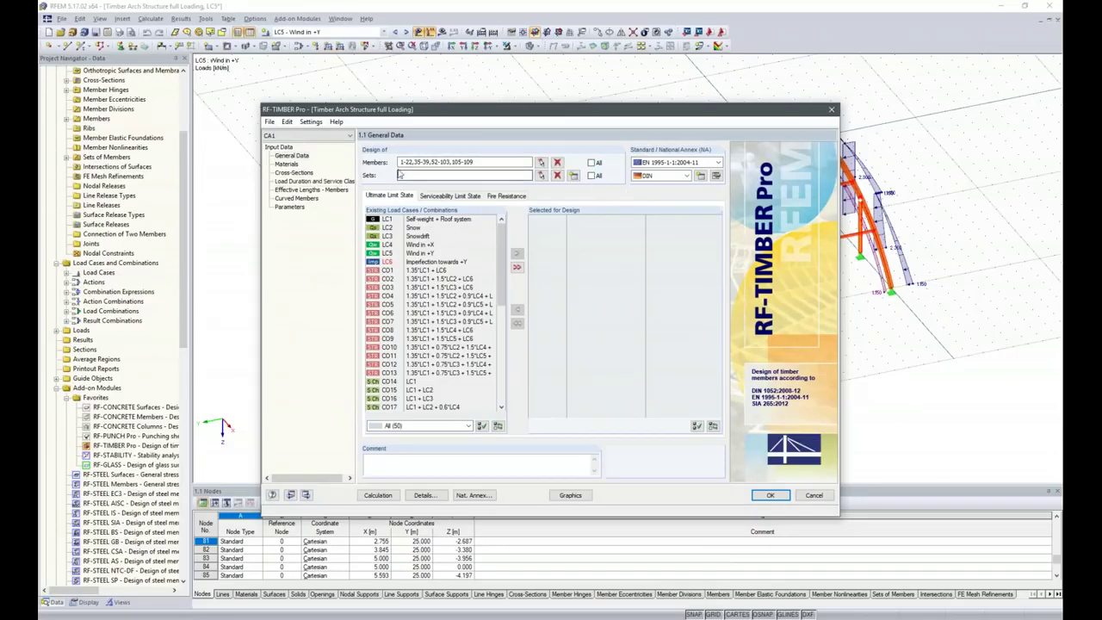
click(591, 175)
drag(730, 108, 781, 93)
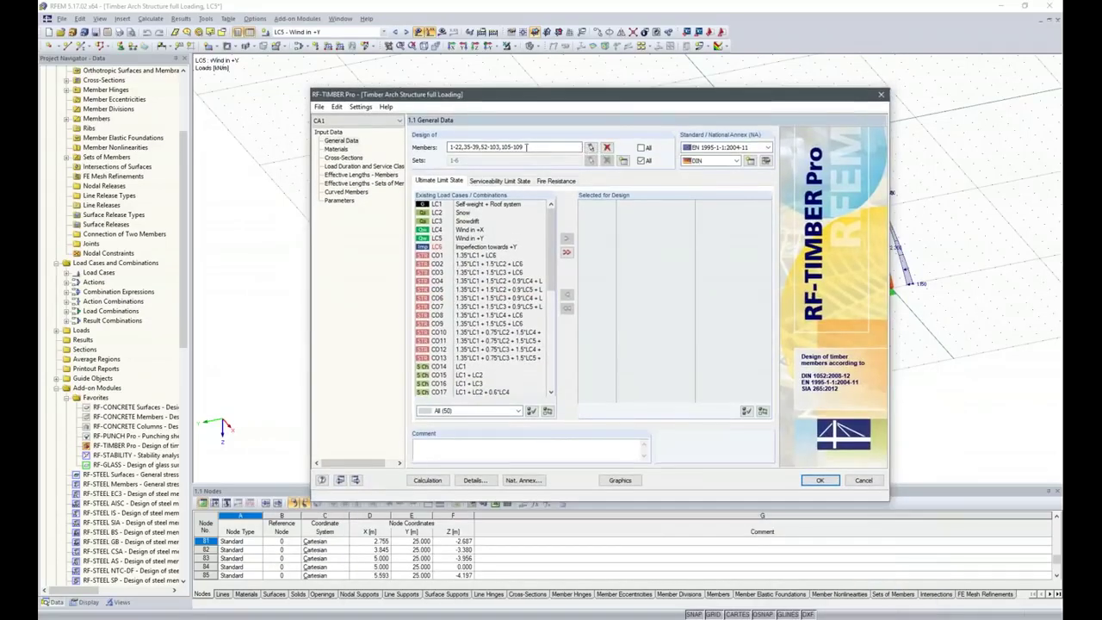
click(607, 147)
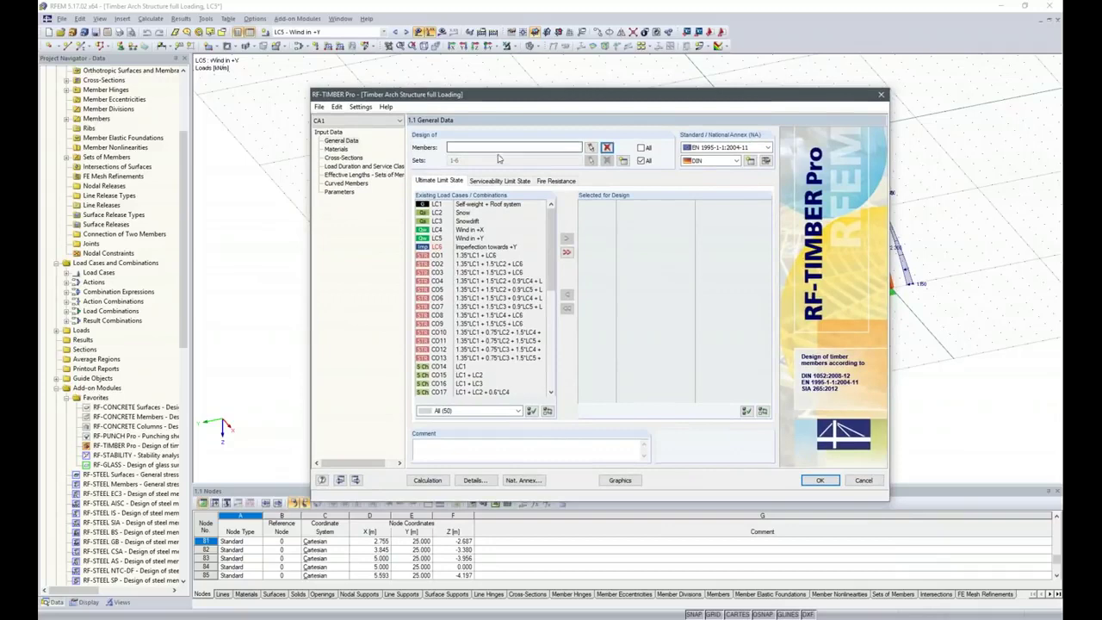
click(592, 159)
- Pick members 90, 93, 87, 9, 3 and 6 in the 3D view
scroll(630, 410, up, 2)
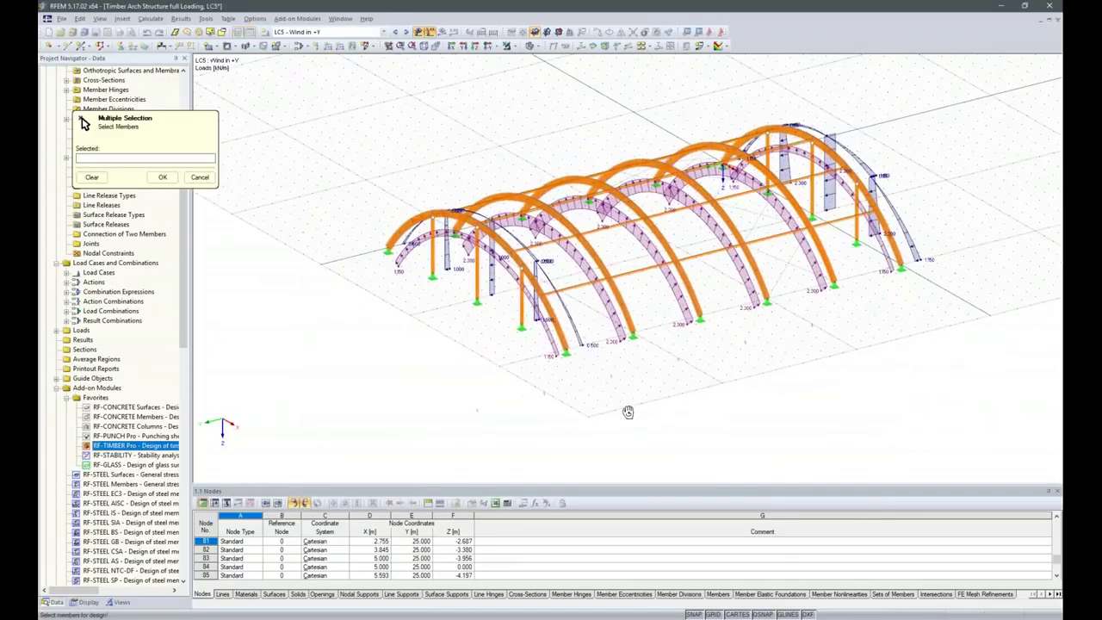
ctrl+middle_drag(629, 410, 732, 431)
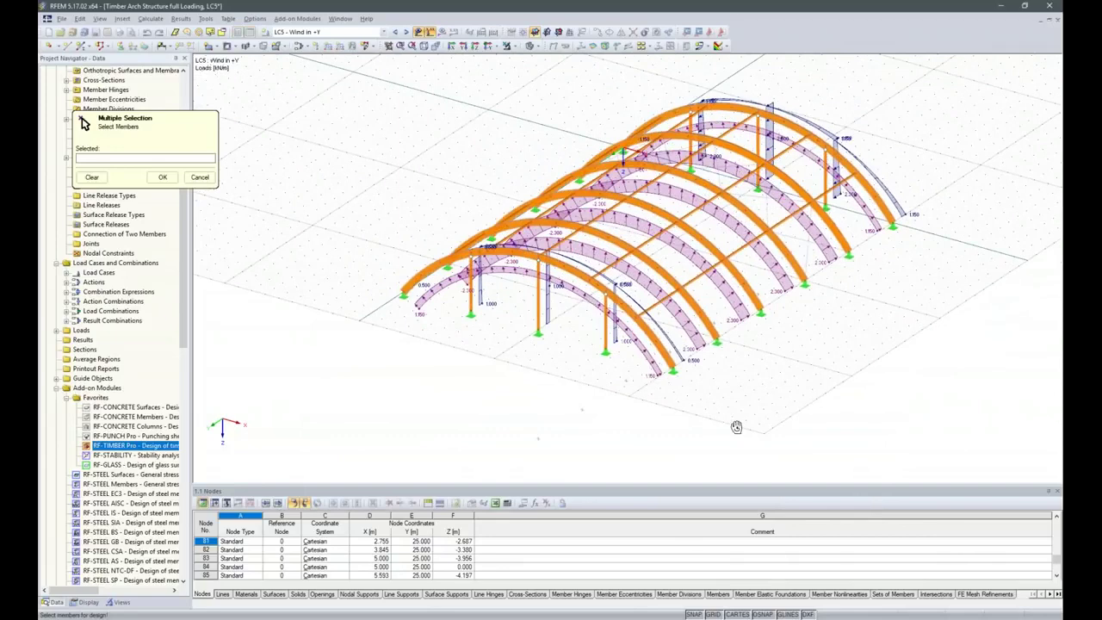
click(608, 331)
click(470, 293)
click(470, 294)
ctrl+middle_drag(904, 401, 843, 215)
click(806, 186)
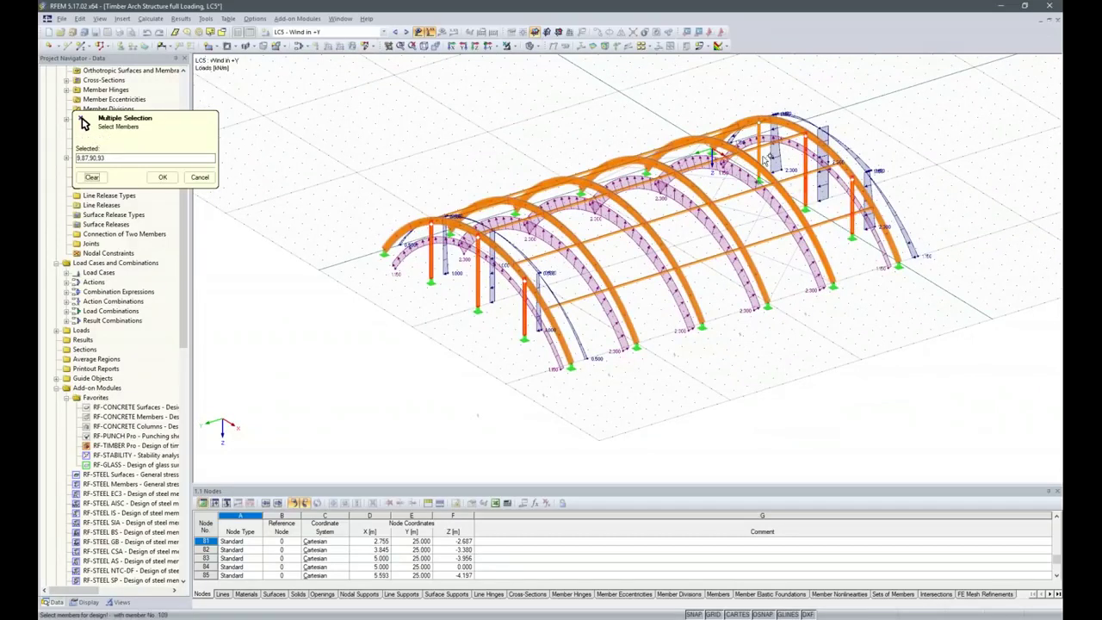
click(764, 159)
click(852, 224)
- Add members 80, 84, beams 69-73 and 58-62, and members 36, 37, 39
ctrl+middle_drag(792, 352, 681, 359)
click(480, 157)
click(486, 158)
drag(585, 300, 549, 157)
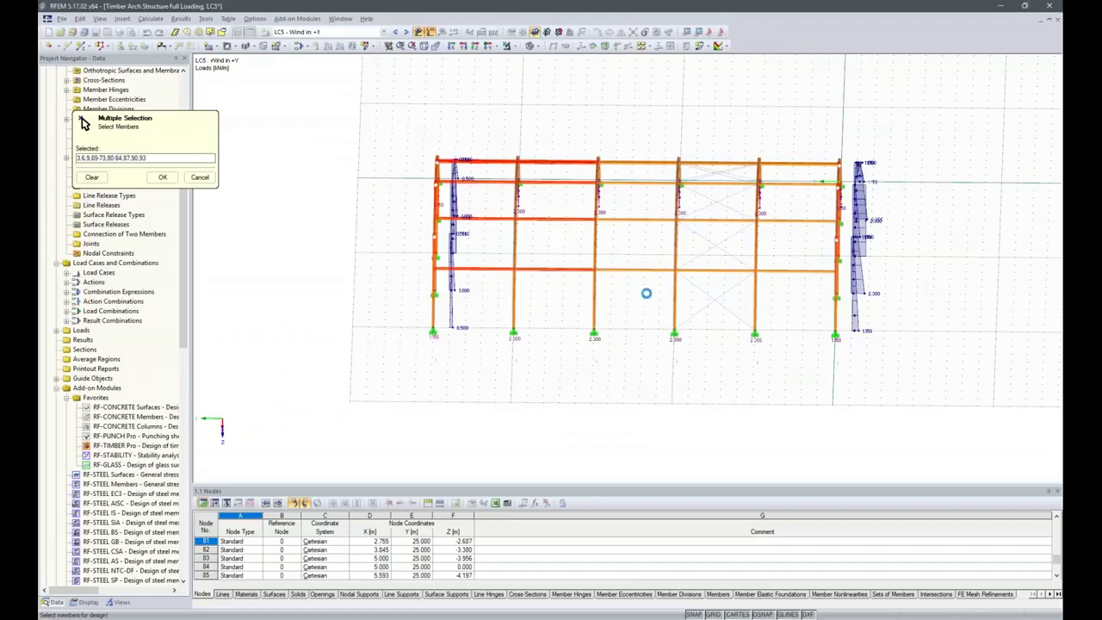
drag(646, 294, 615, 162)
drag(731, 327, 723, 271)
click(723, 271)
click(728, 183)
click(724, 162)
- Add right bay members 12-16 and confirm the picked members for design
ctrl+middle_drag(758, 258, 782, 288)
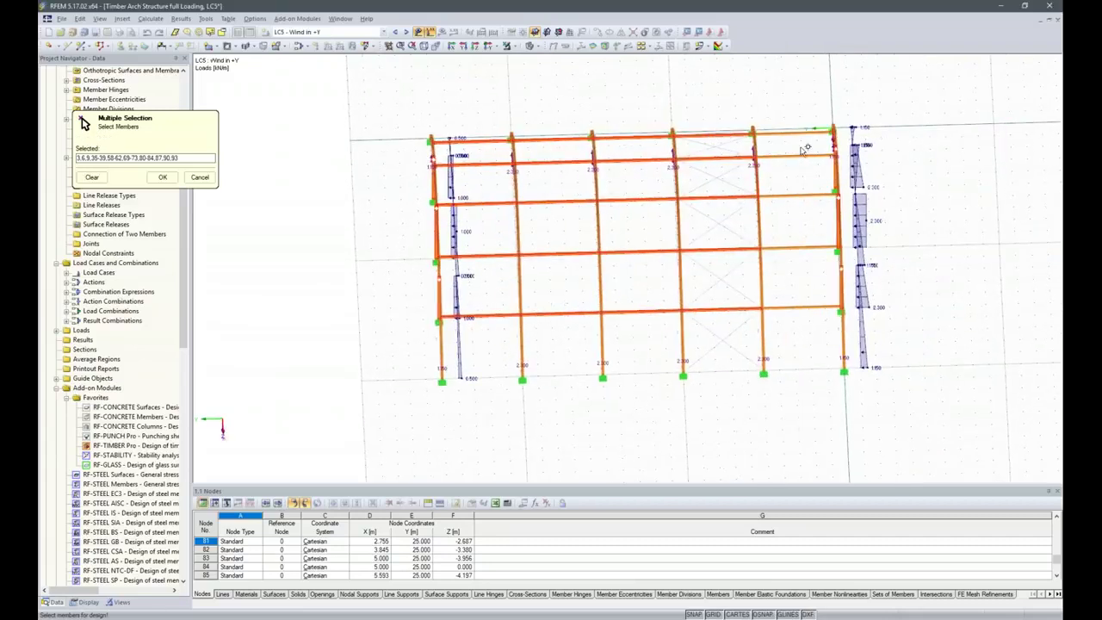
drag(816, 346, 779, 125)
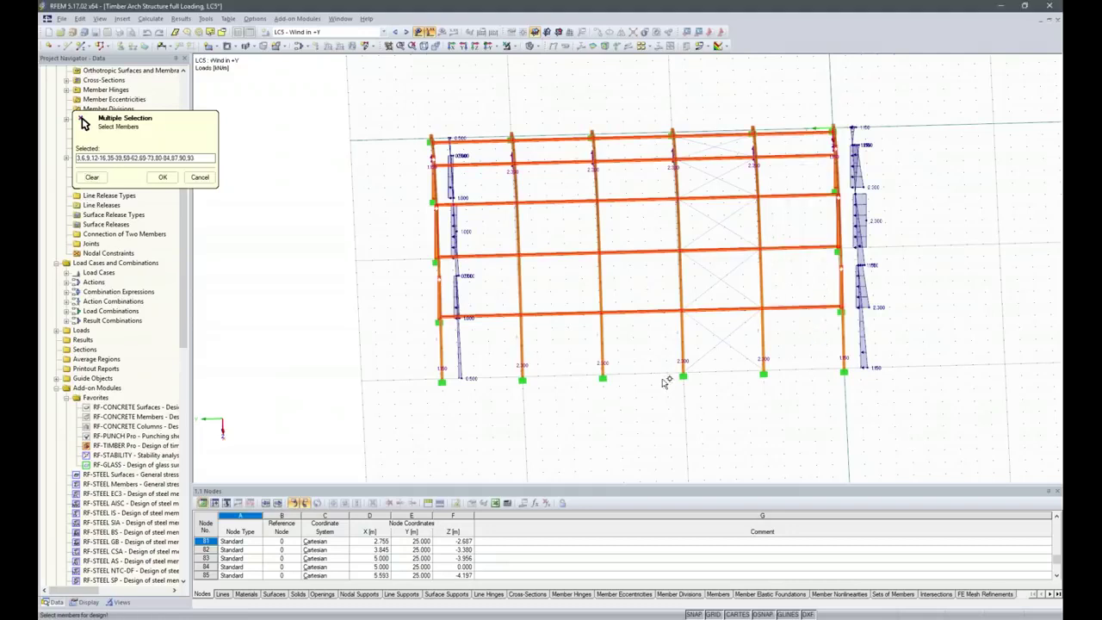
ctrl+middle_drag(780, 422, 750, 315)
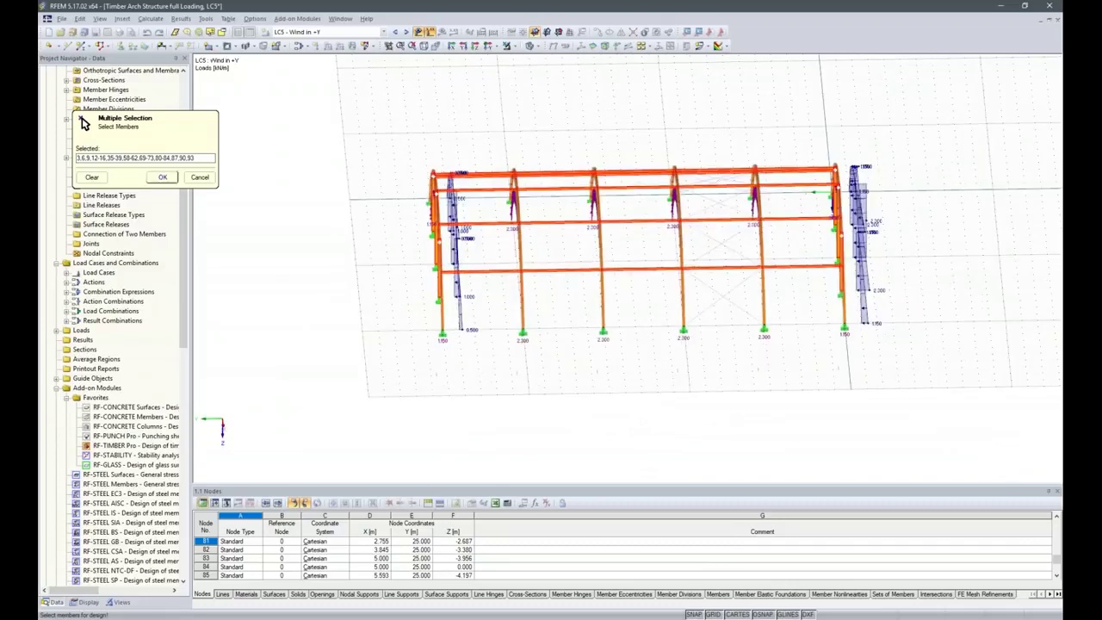
click(164, 179)
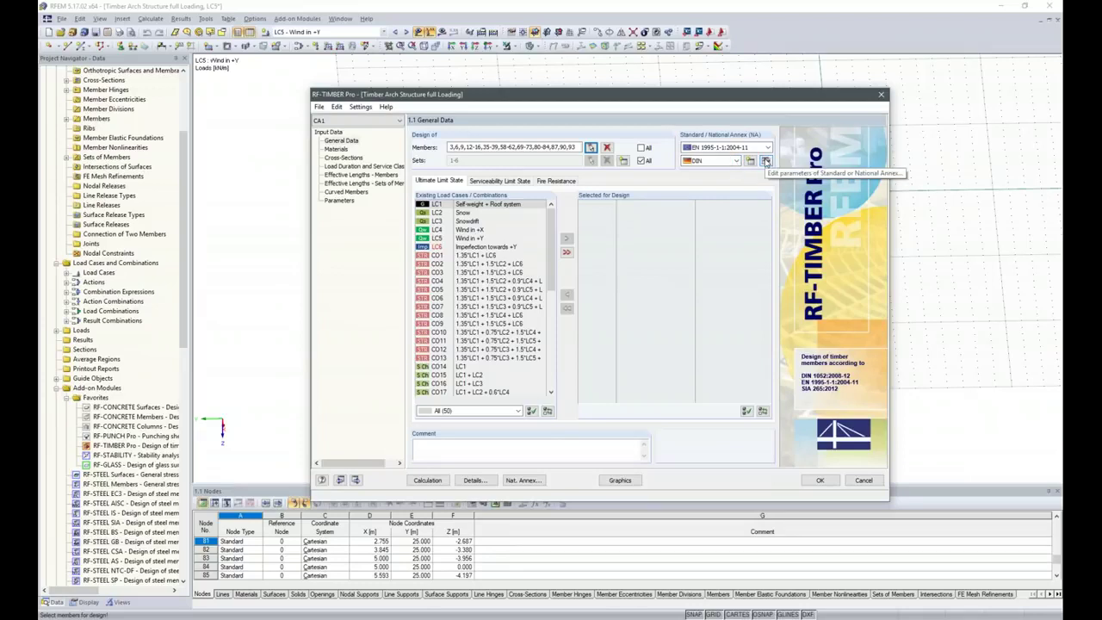
- Enable the 3.3(3) glulam strength increase in the DIN national annex parameters
click(765, 161)
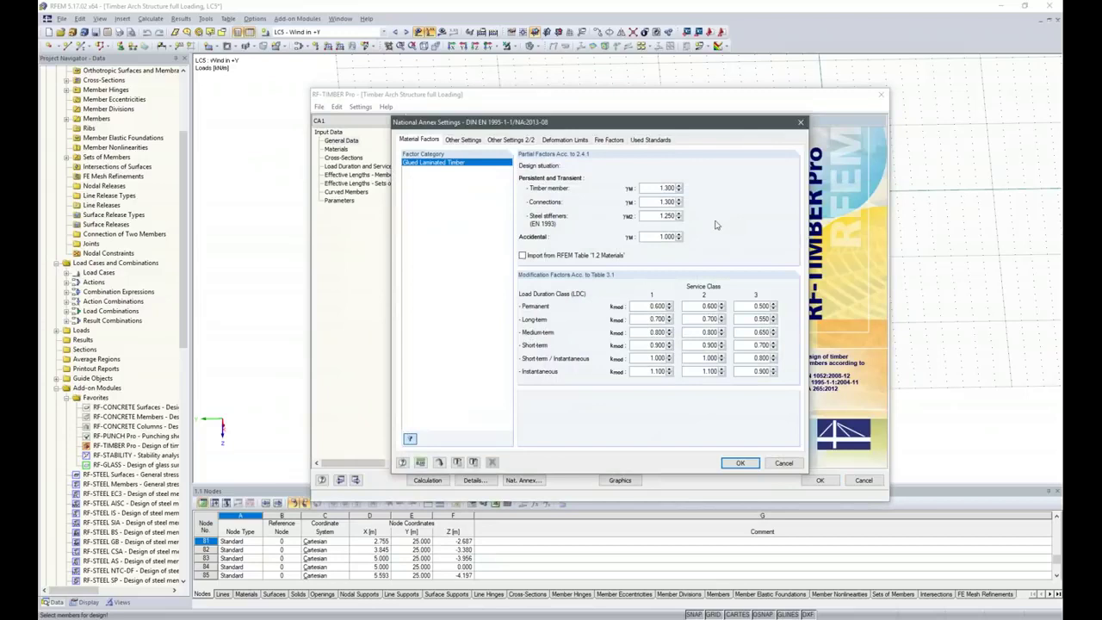
click(509, 140)
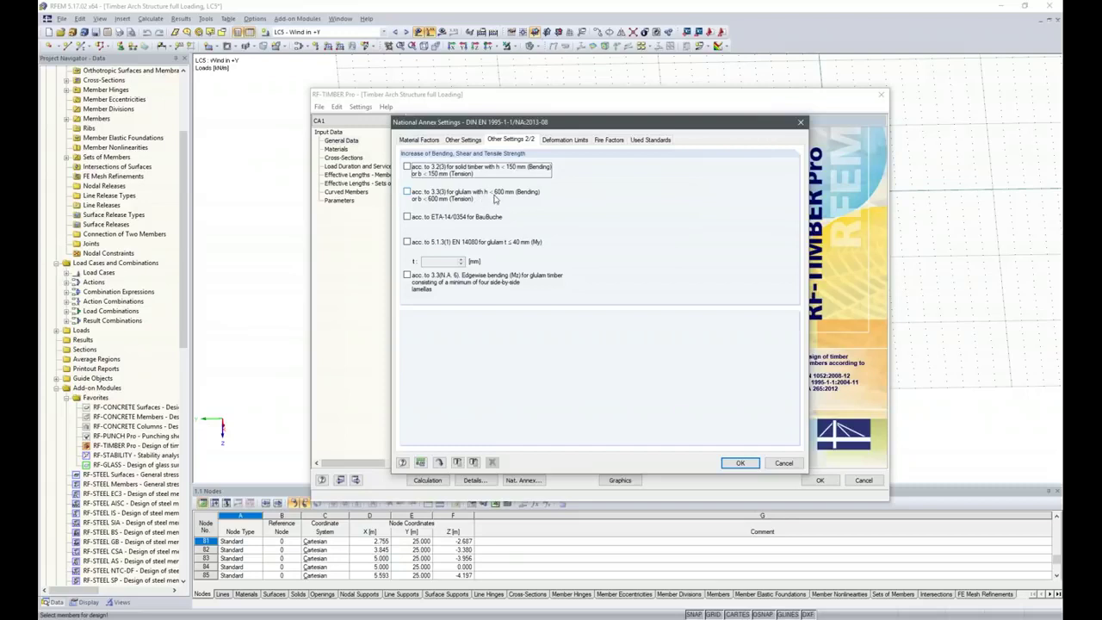
click(408, 192)
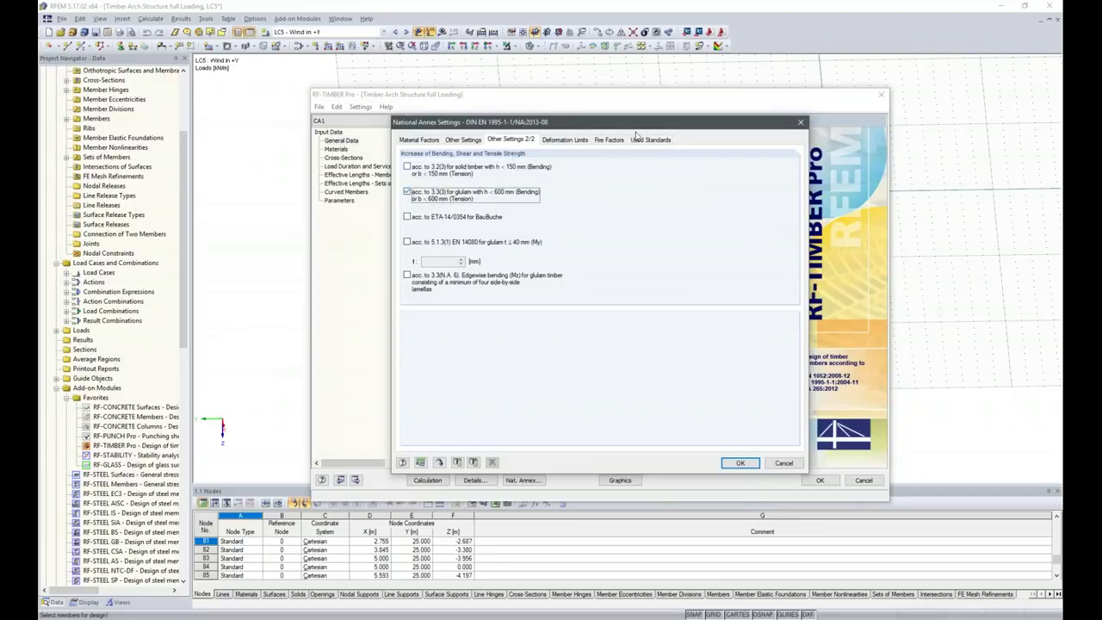
click(744, 464)
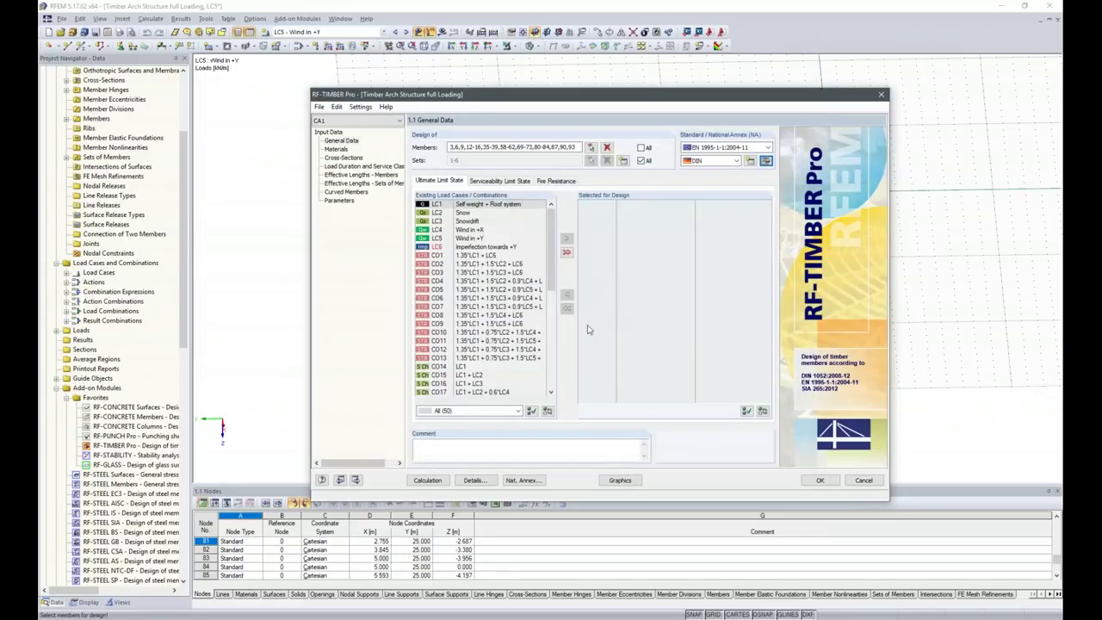
- In the design details, use second-order theory for stability and set maximum design ratio .9
click(475, 482)
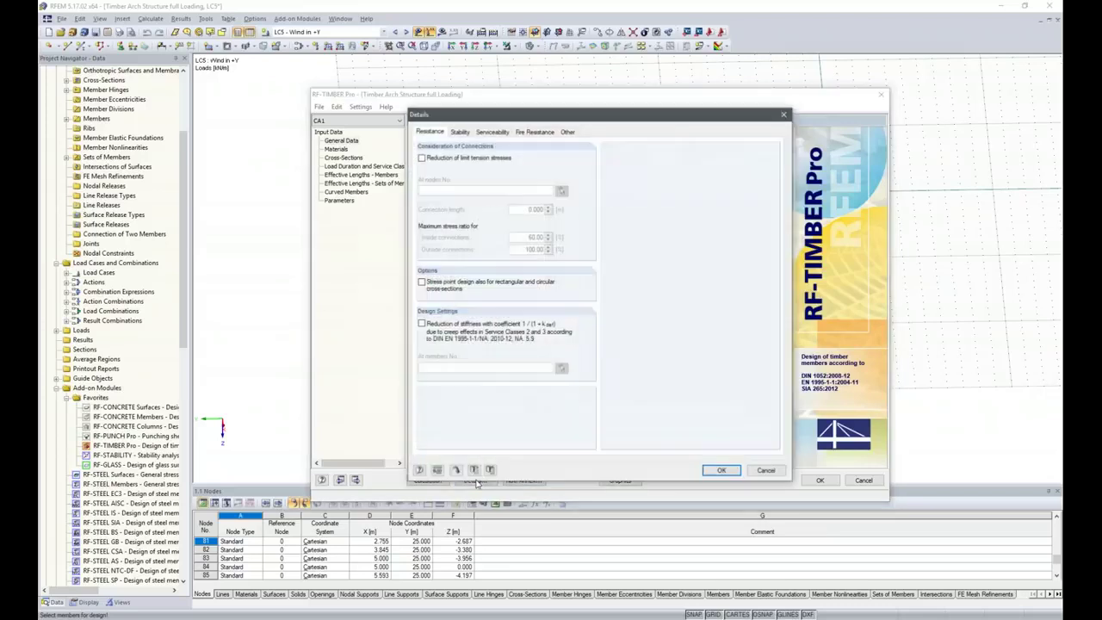
click(496, 132)
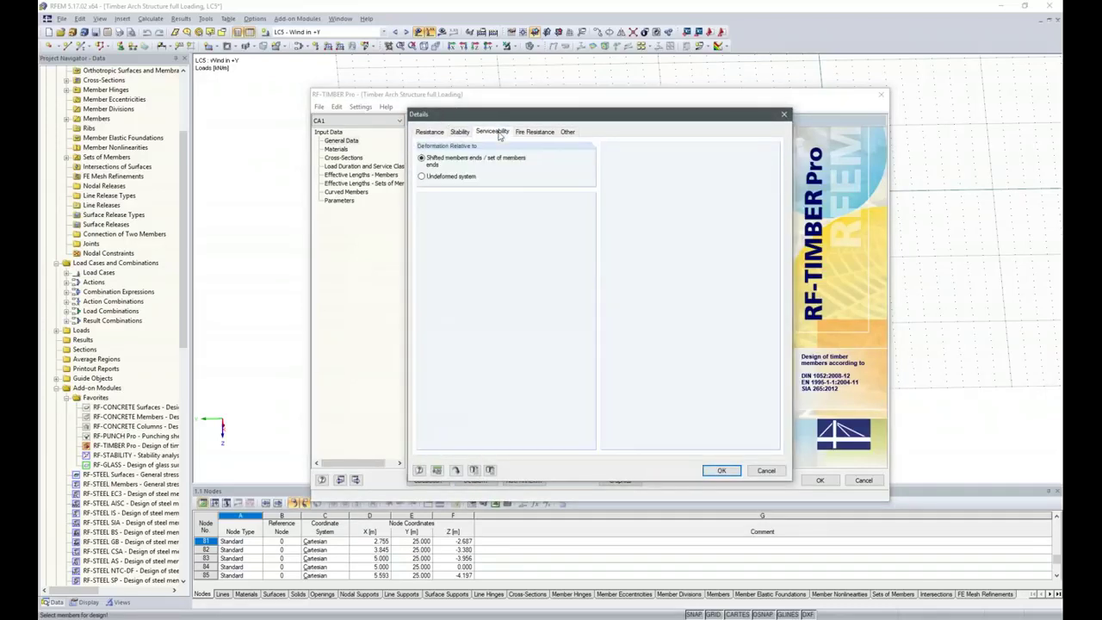
click(458, 132)
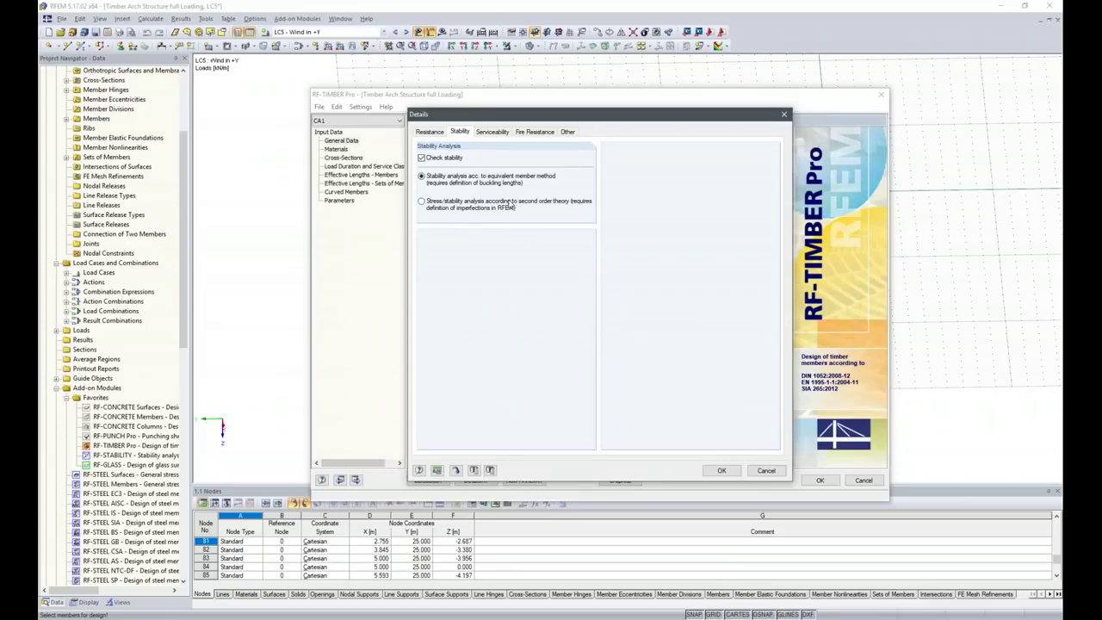
click(421, 201)
click(566, 133)
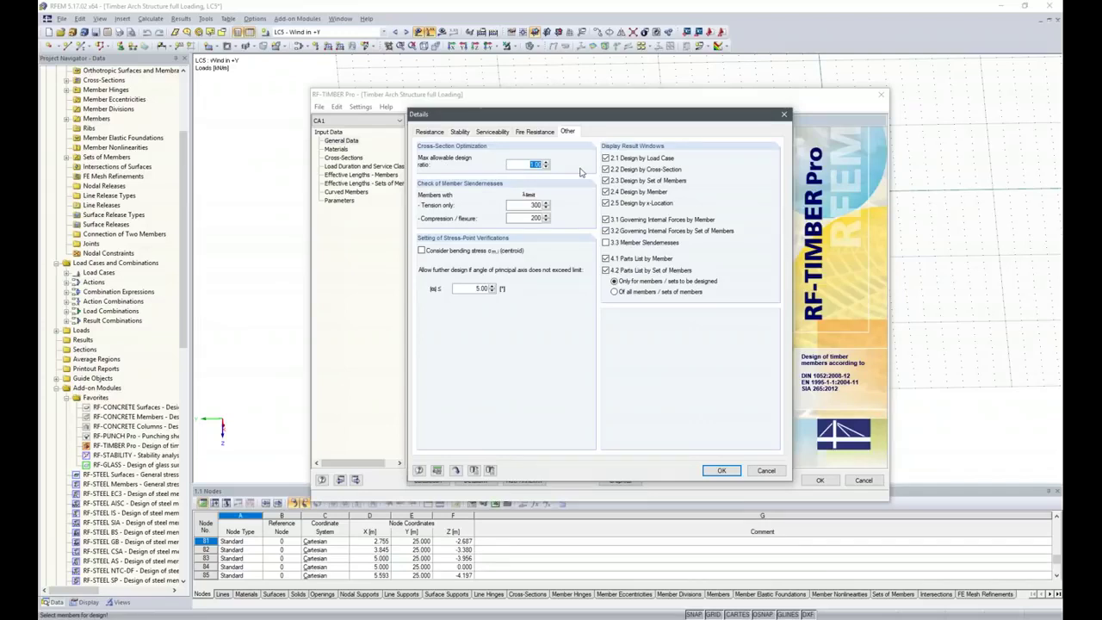
text(.9)
- Close the details, dismiss the missing load case error, and select RC1 for ULS design
click(732, 470)
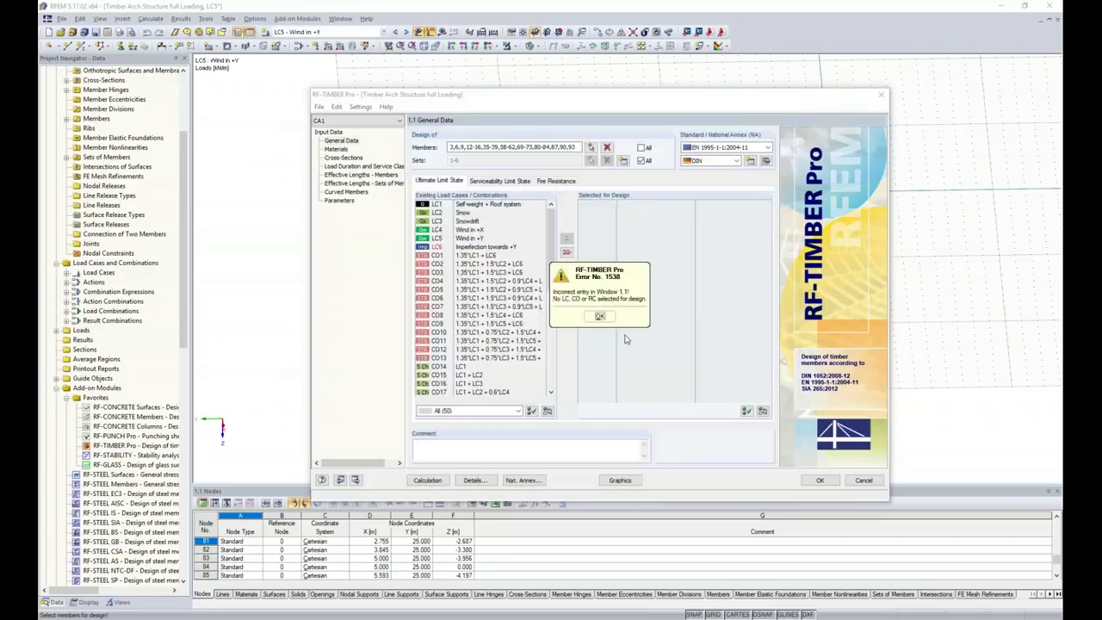
click(599, 316)
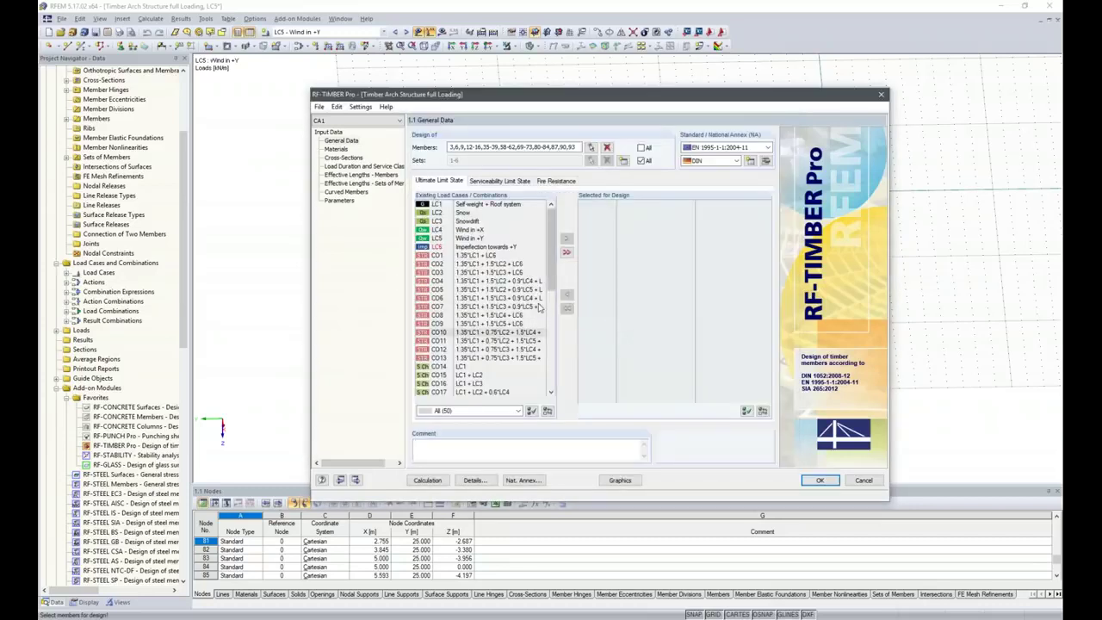
scroll(540, 307, down, 9)
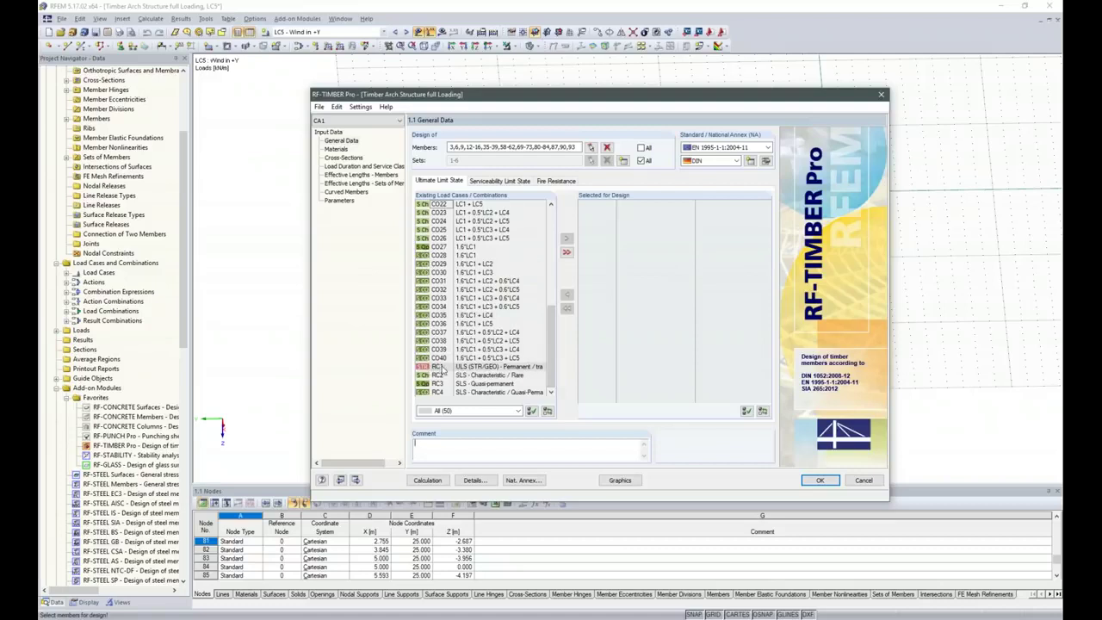
double_click(441, 367)
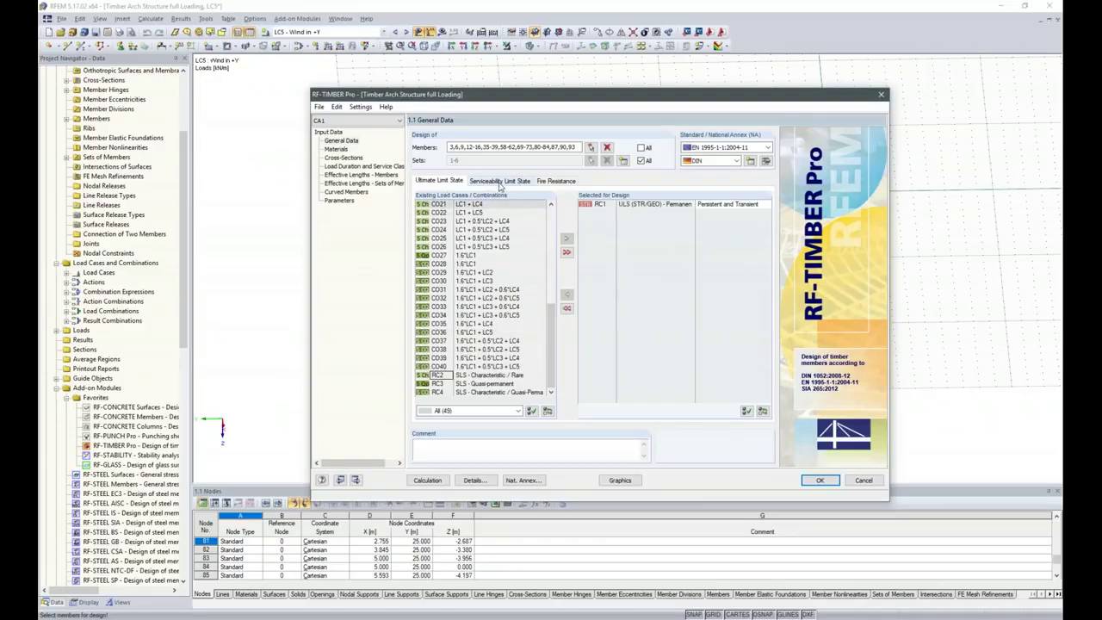
- Select RC2, RC3 and RC4 for serviceability design and show the Materials page
click(499, 182)
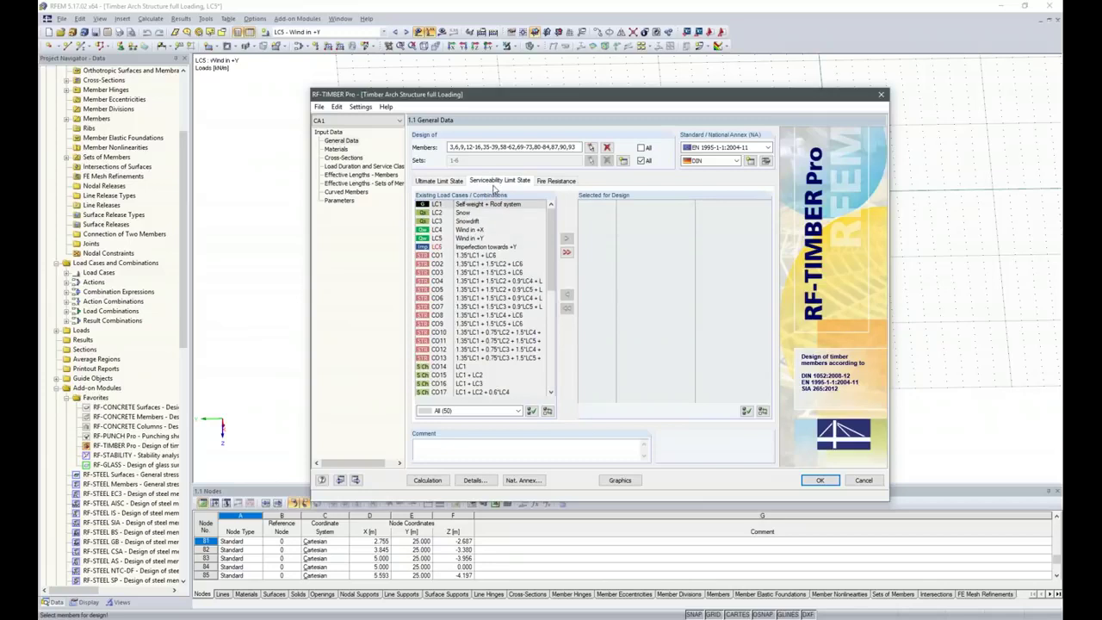
drag(556, 250, 482, 393)
click(566, 237)
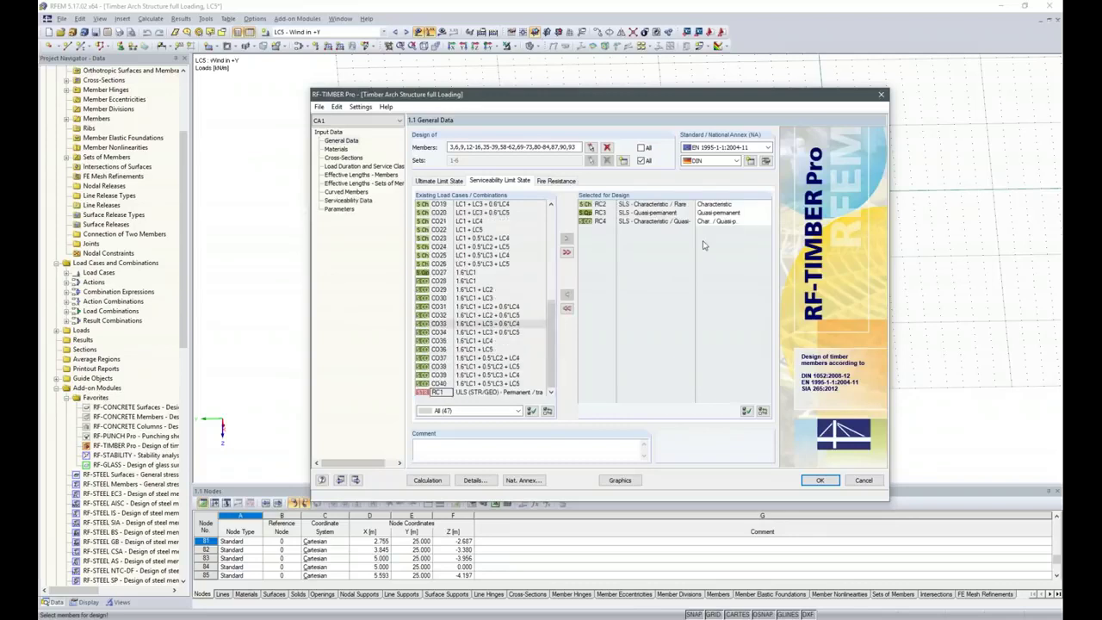
click(337, 149)
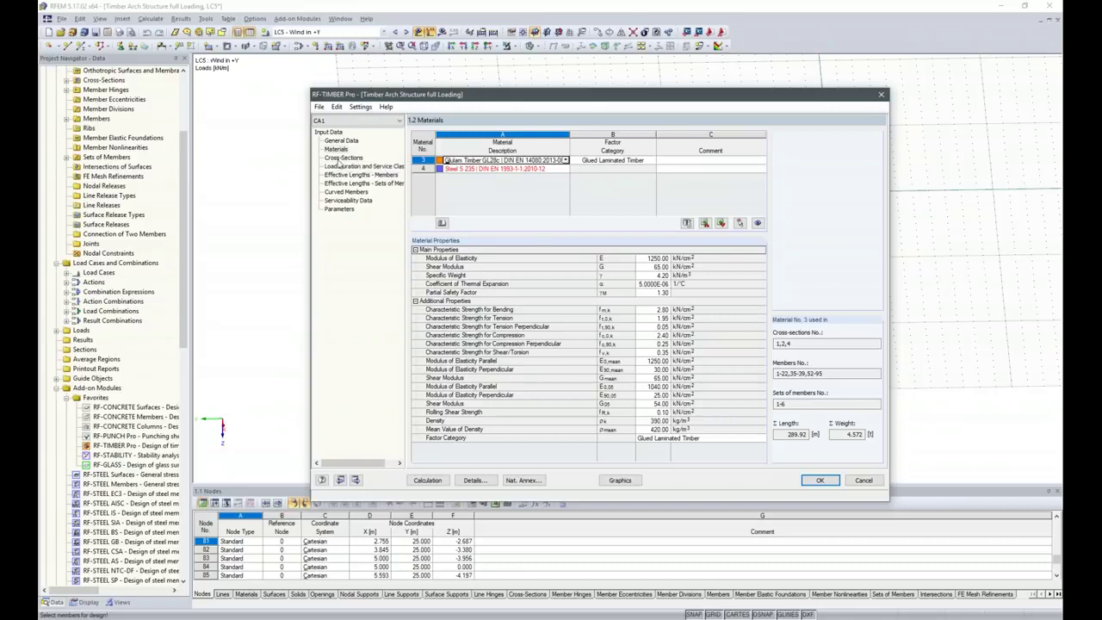
- Show the Cross-Sections page and open the Optimize choices for T-Rectangle 140/440 in row 1
click(344, 158)
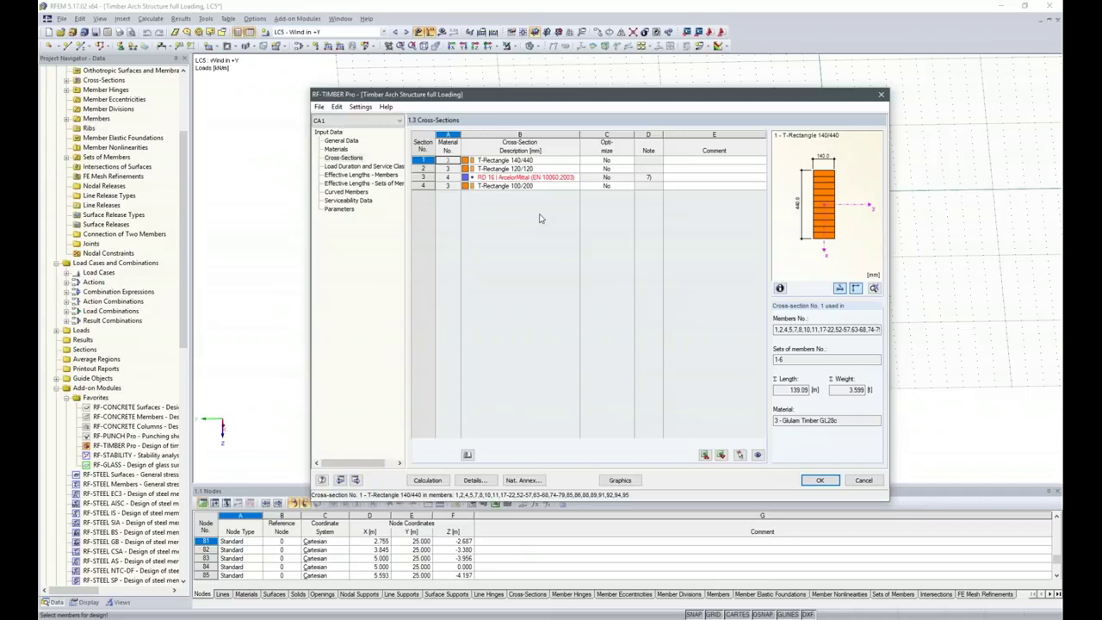
click(532, 161)
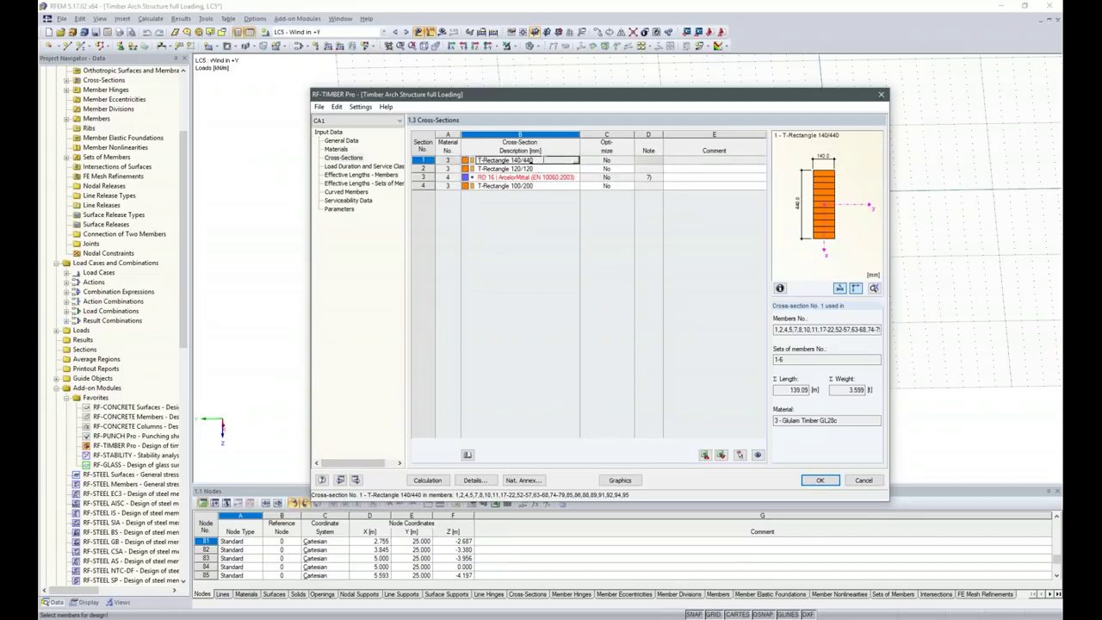
click(614, 160)
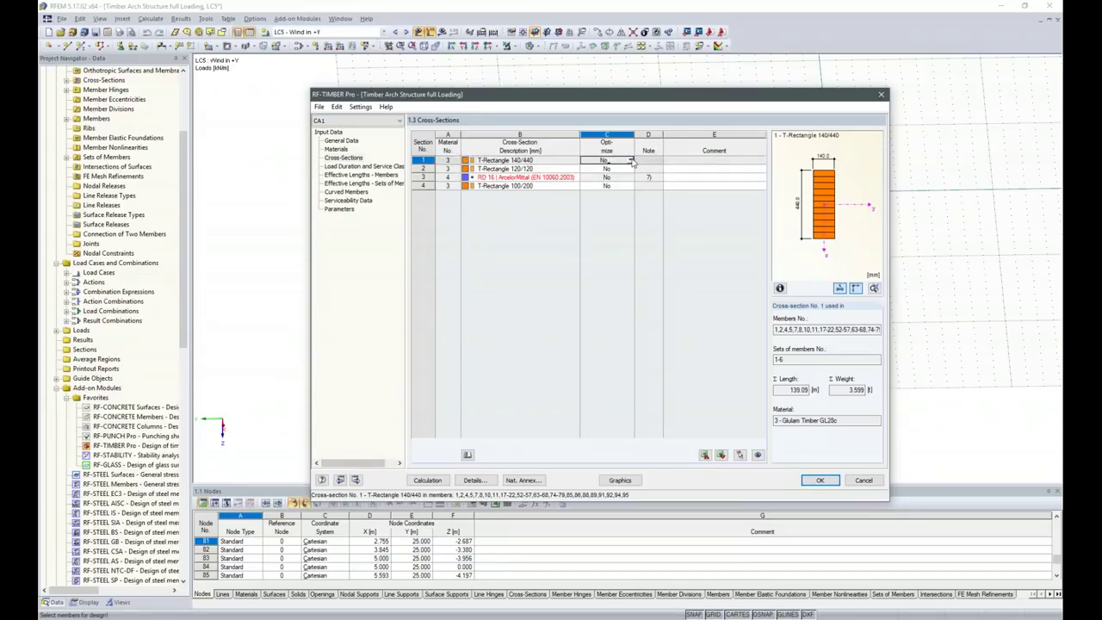
click(630, 160)
- Optimize cross-section 1 over width b and height h, minimum 120 with 20 mm increments
click(609, 169)
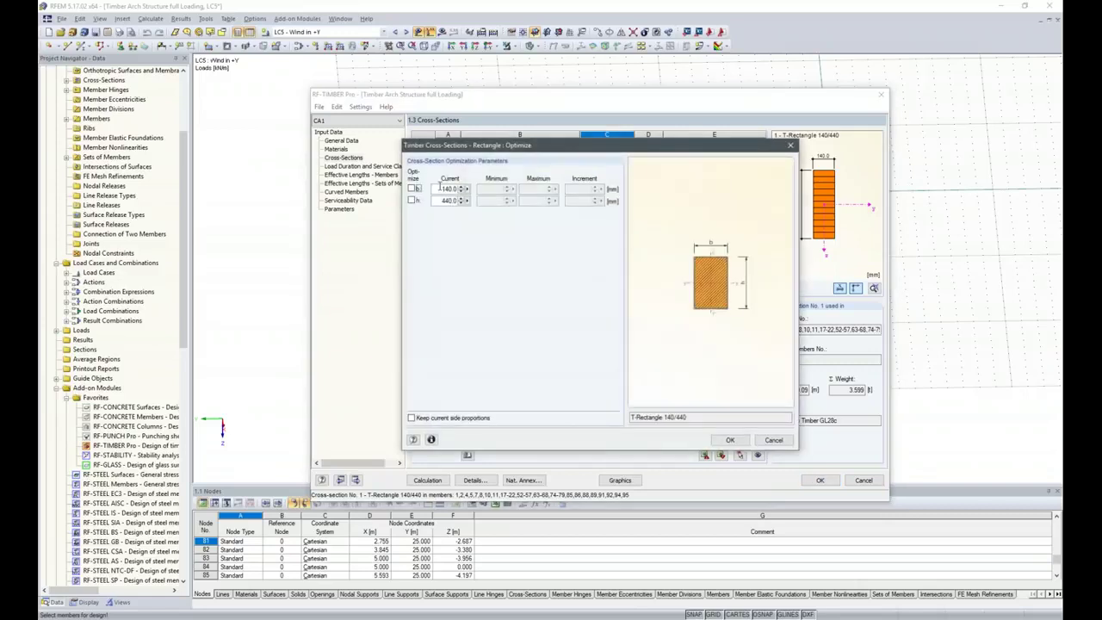
click(411, 189)
click(411, 199)
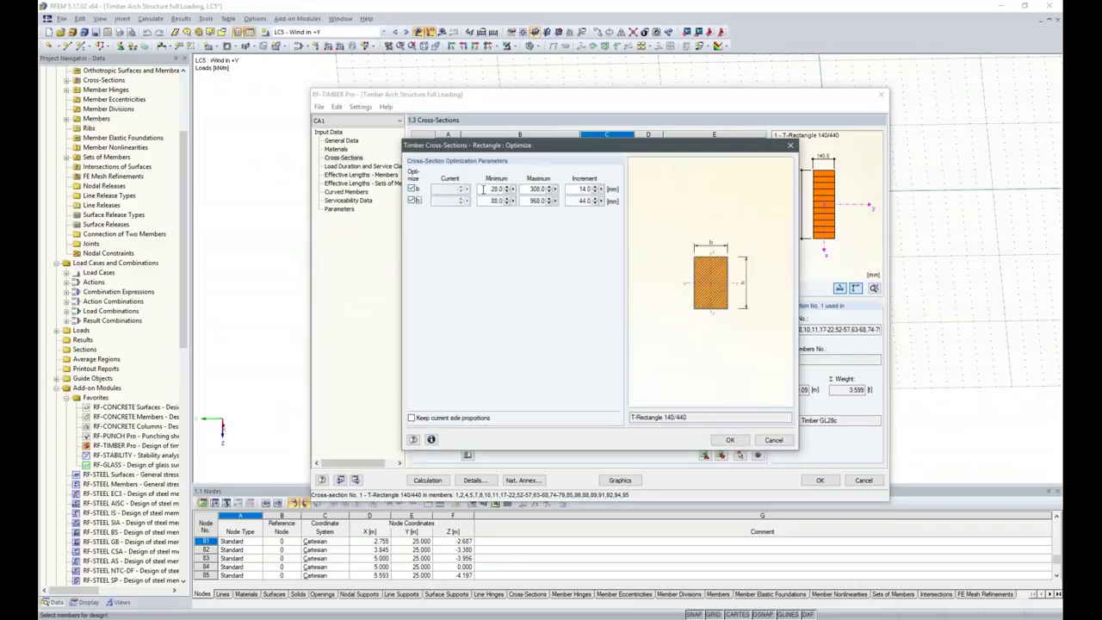
double_click(485, 188)
text(20)
key(Tab)
key(Tab)
text(20)
key(Tab)
text(120)
key(Tab)
key(Tab)
text(20.0)
click(734, 442)
- Turn on optimization for cross-section 4, varying height h from 40 to 440 mm in 20 mm steps
key(Down)
key(Down)
key(Down)
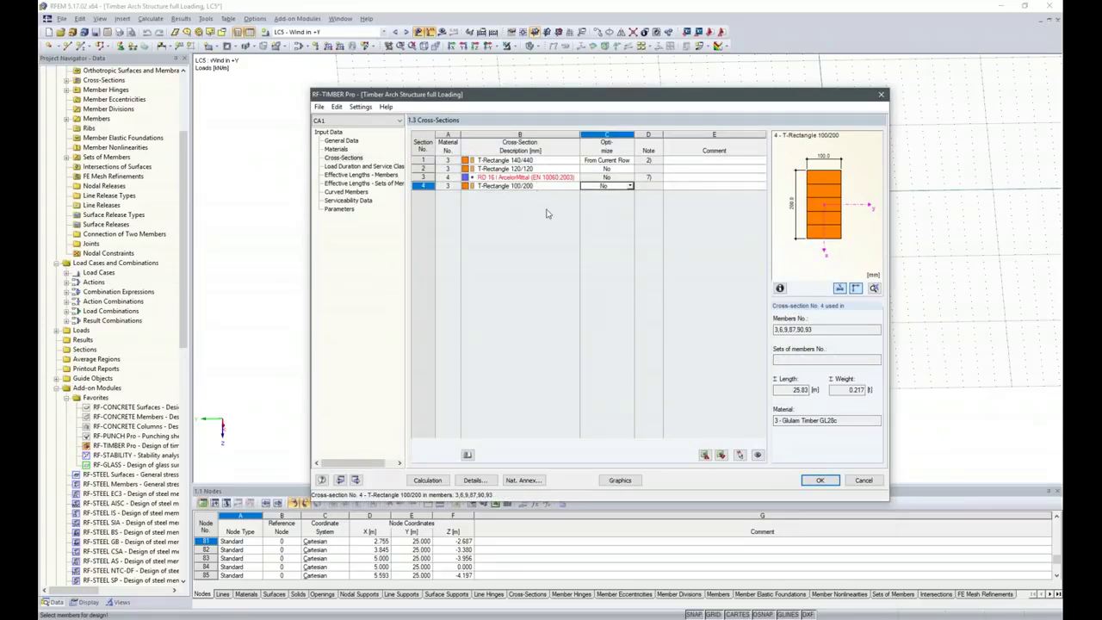
click(629, 186)
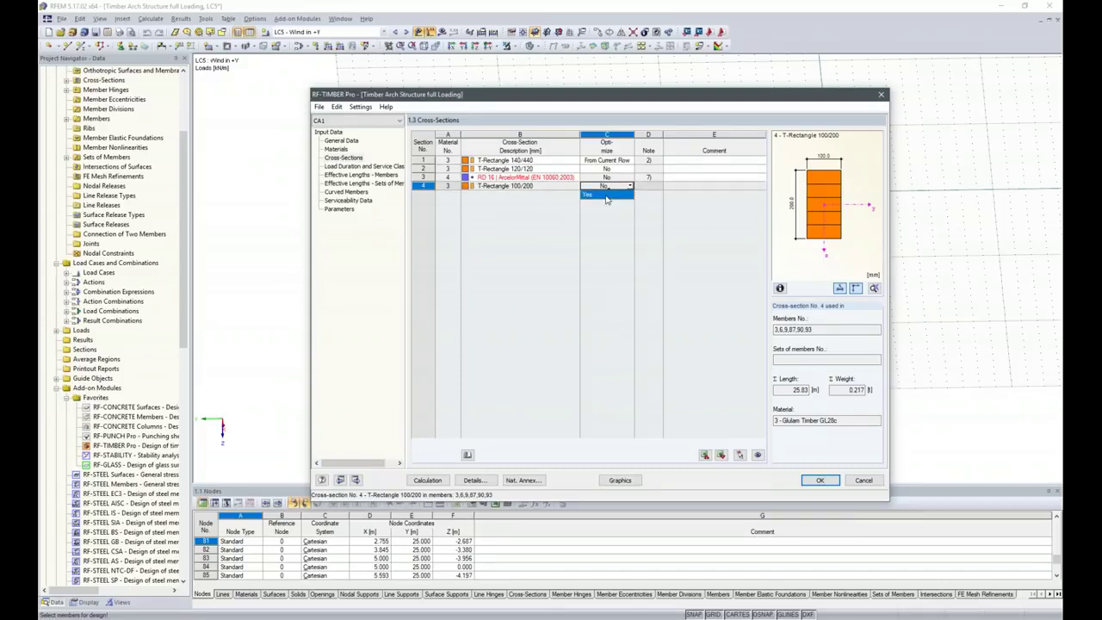
click(606, 195)
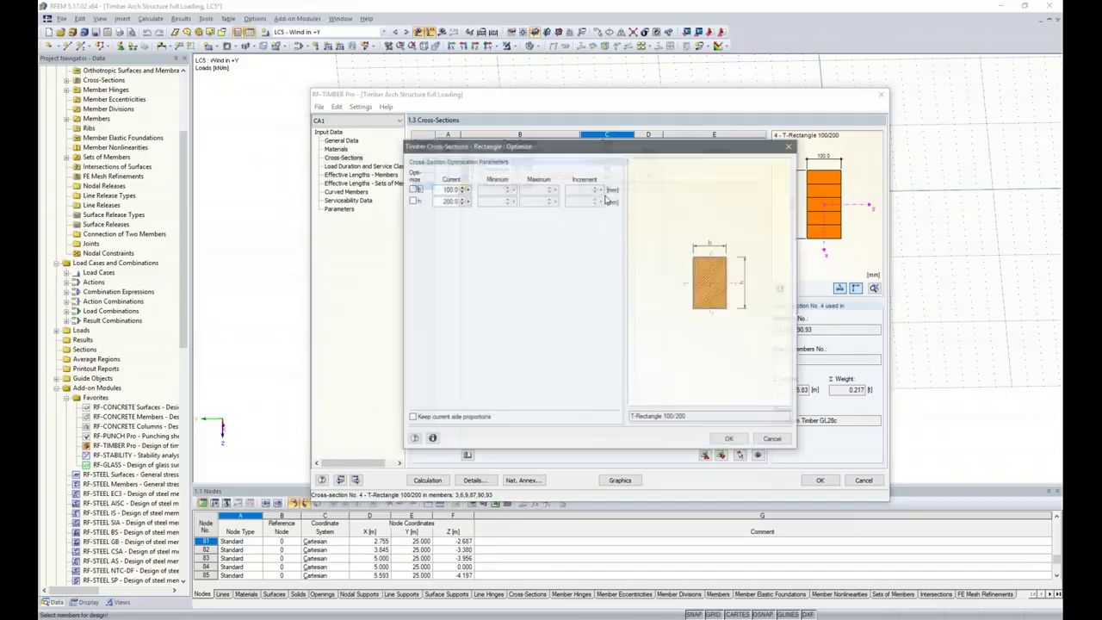
click(411, 200)
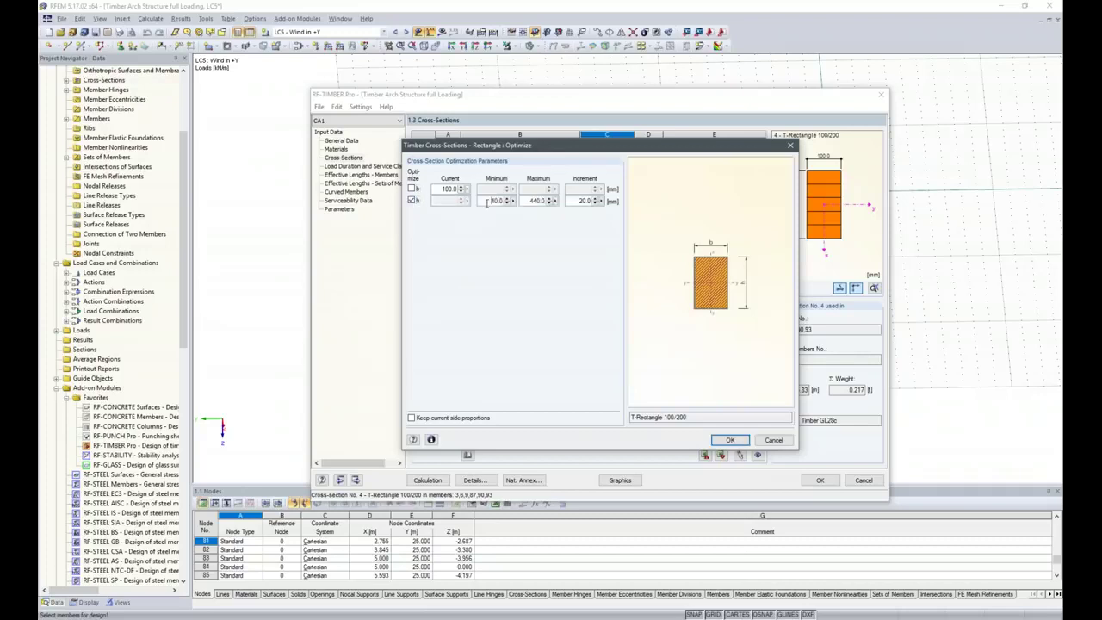
click(734, 439)
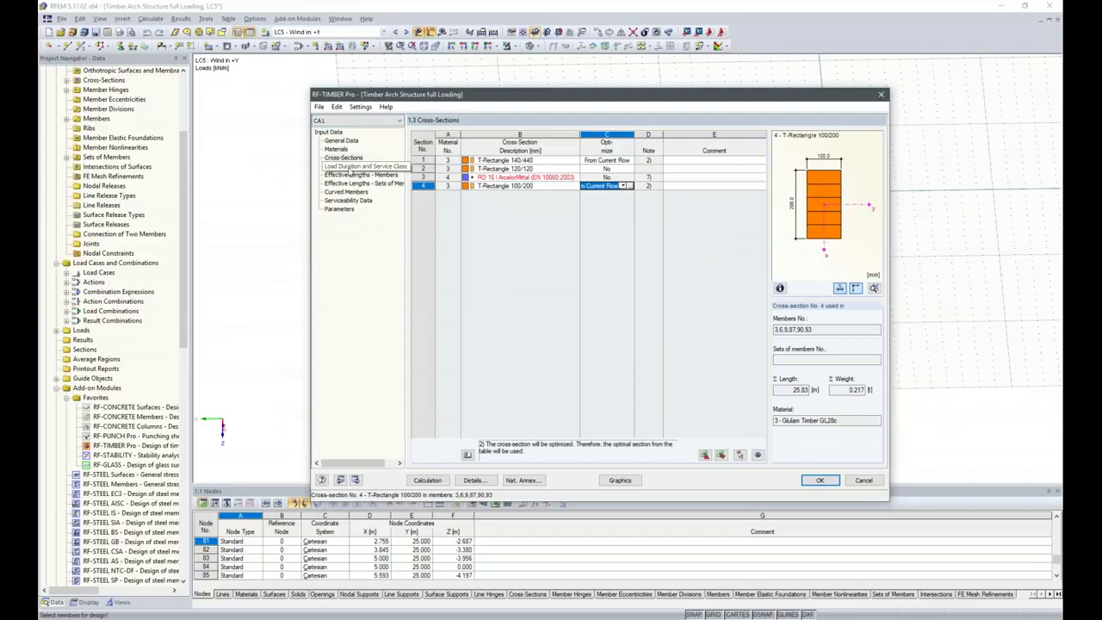
- Move past Load Duration and Service Class to member effective lengths, where buckling lengths equal member lengths
click(350, 168)
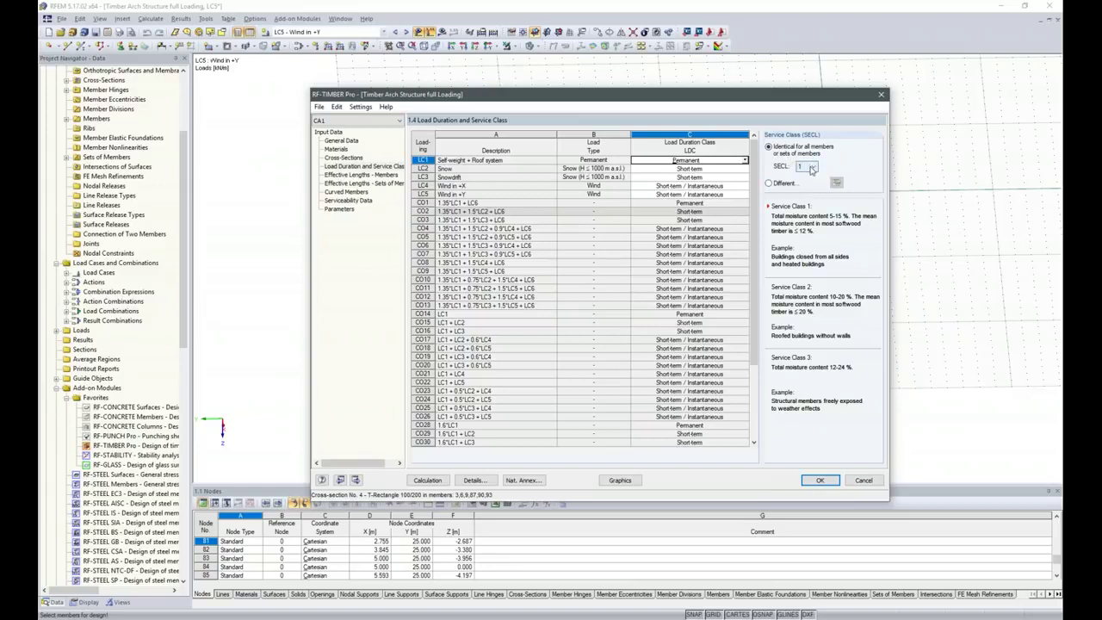
click(360, 175)
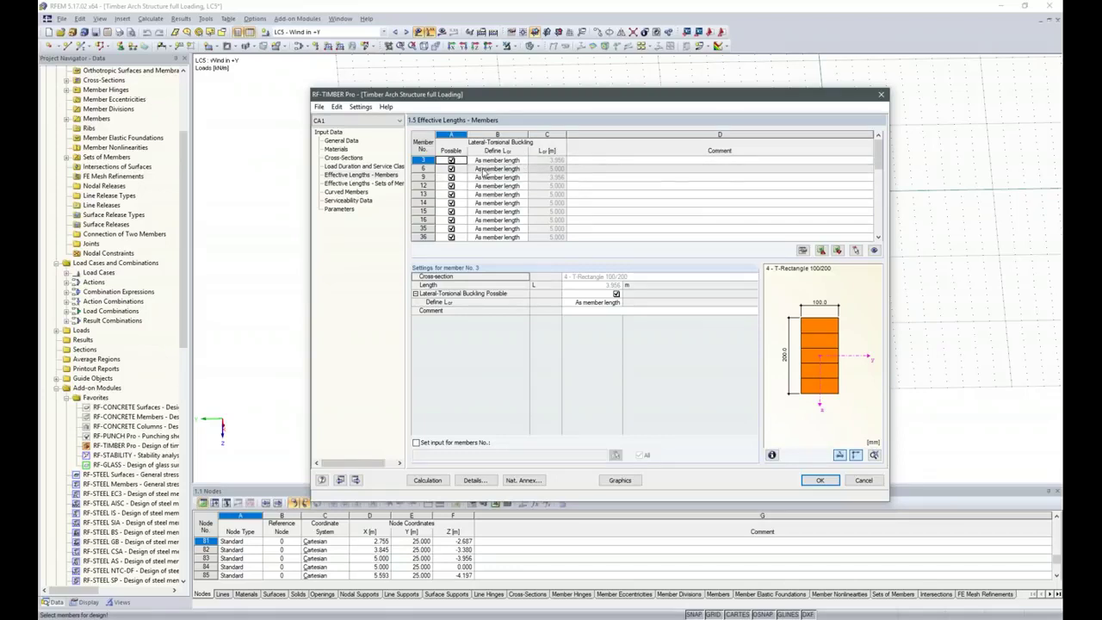
- Uncover the arch model and show effective lengths for the six 23.182 m sets of members
drag(547, 95, 581, 61)
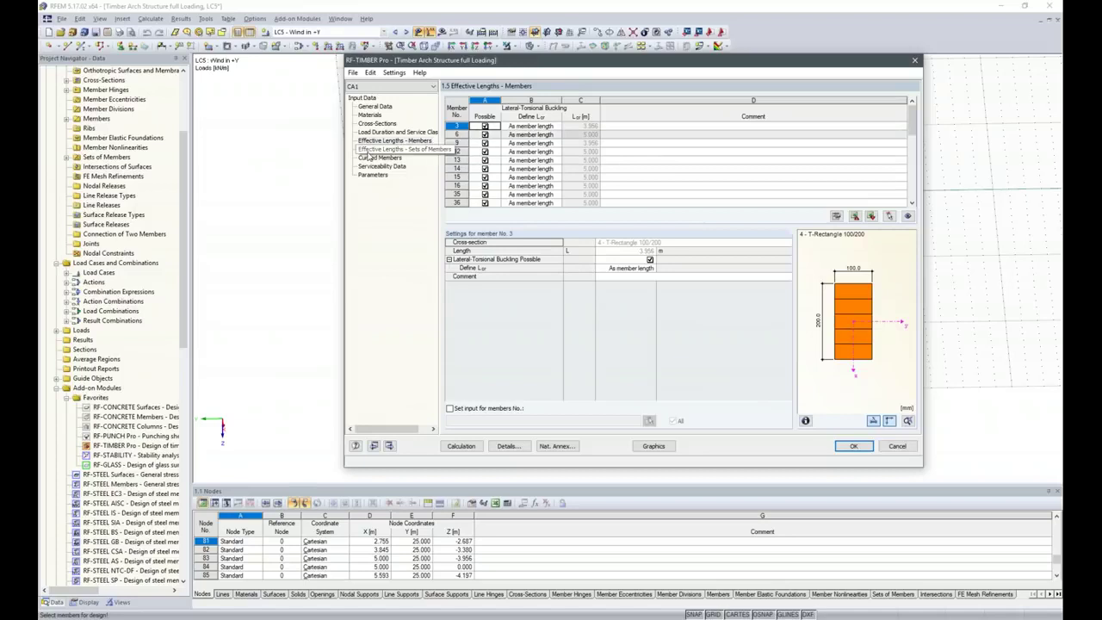
click(379, 150)
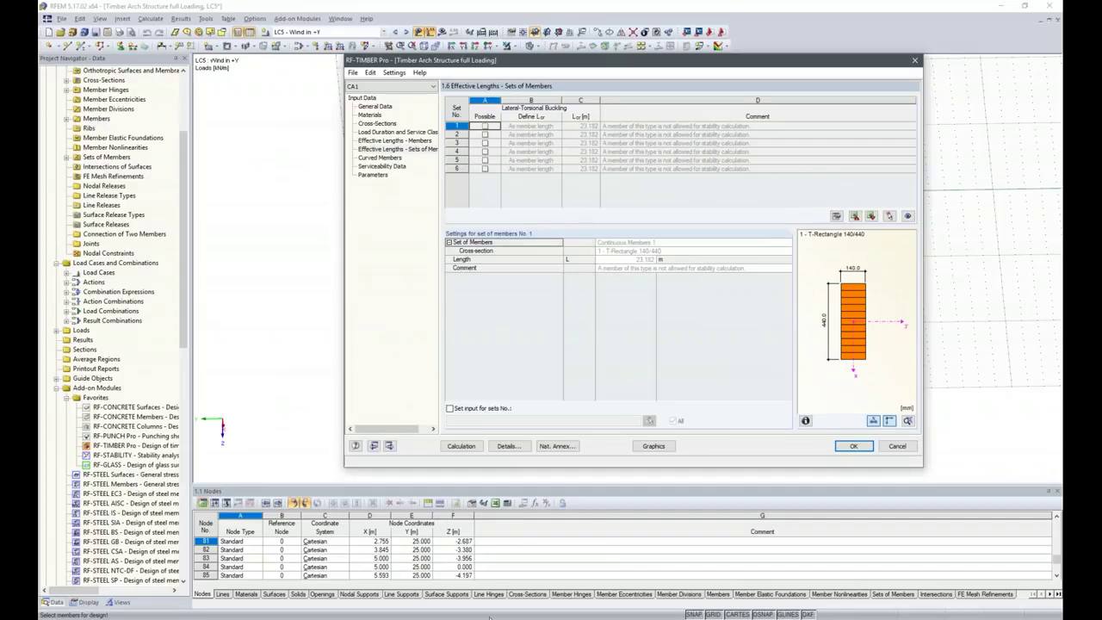
mouse_move(489, 616)
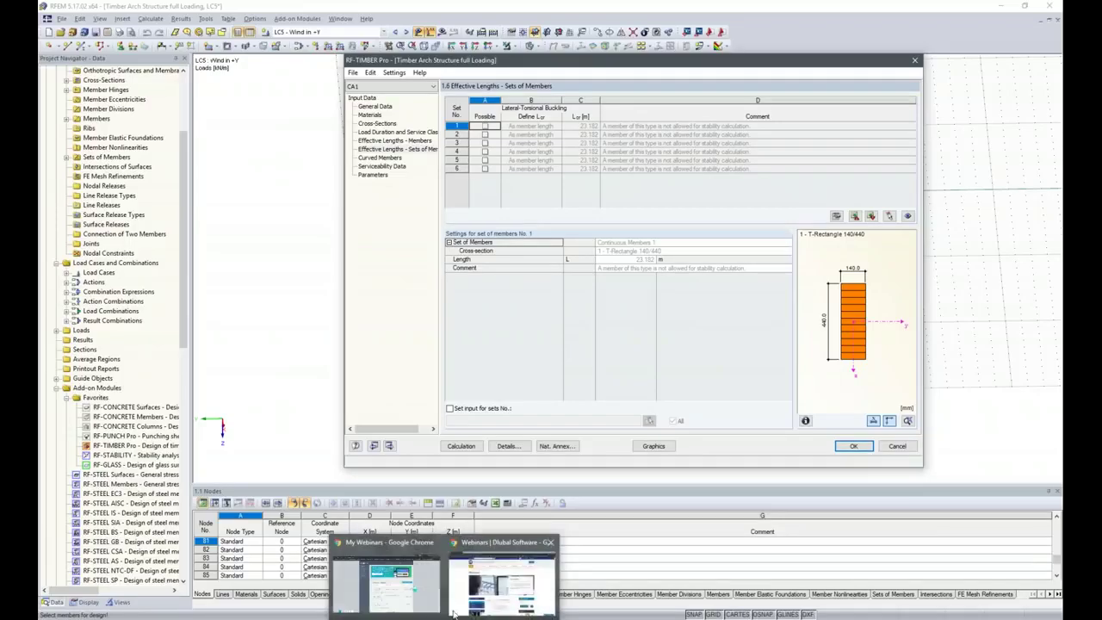
click(503, 575)
right_click(558, 48)
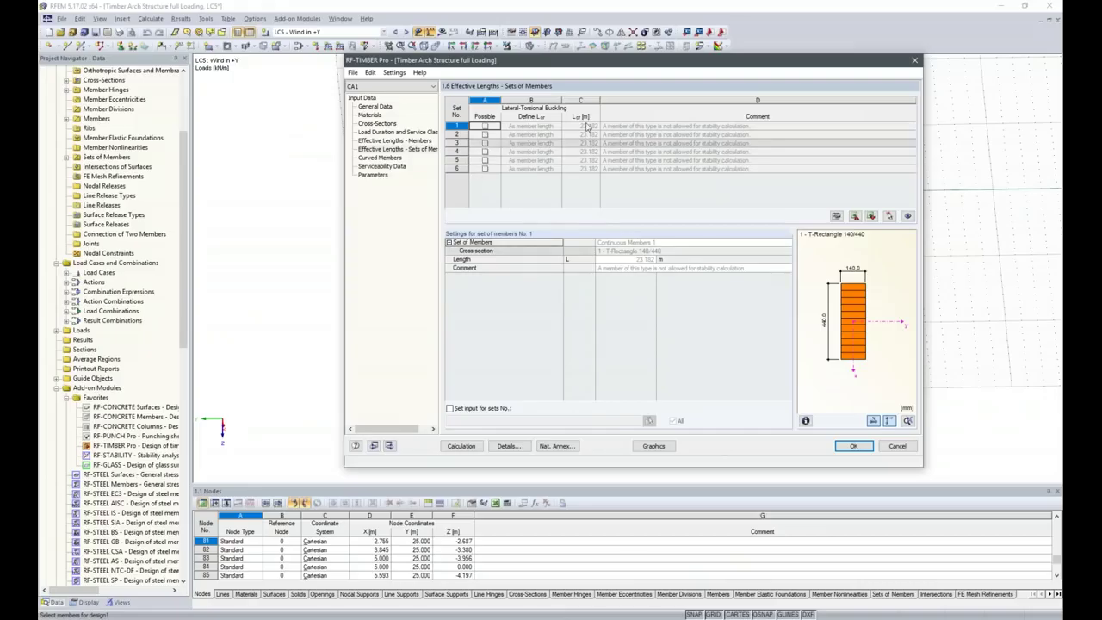
- Show the Curved Members table with the 33.0 mm laminate arch members, and move the dialog back up
click(382, 159)
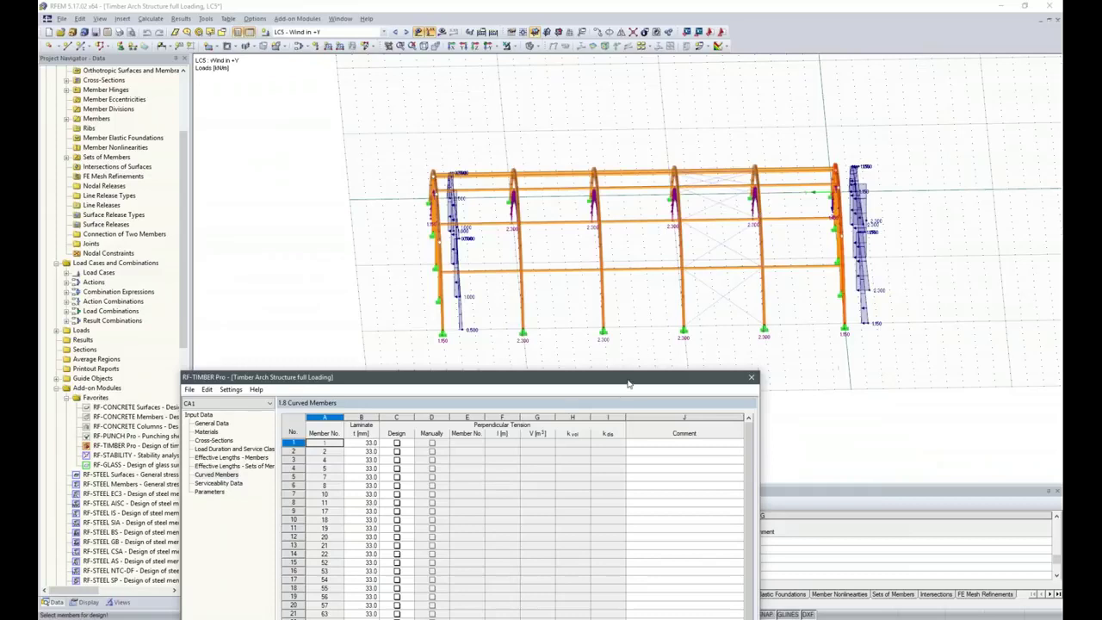
drag(630, 376, 755, 45)
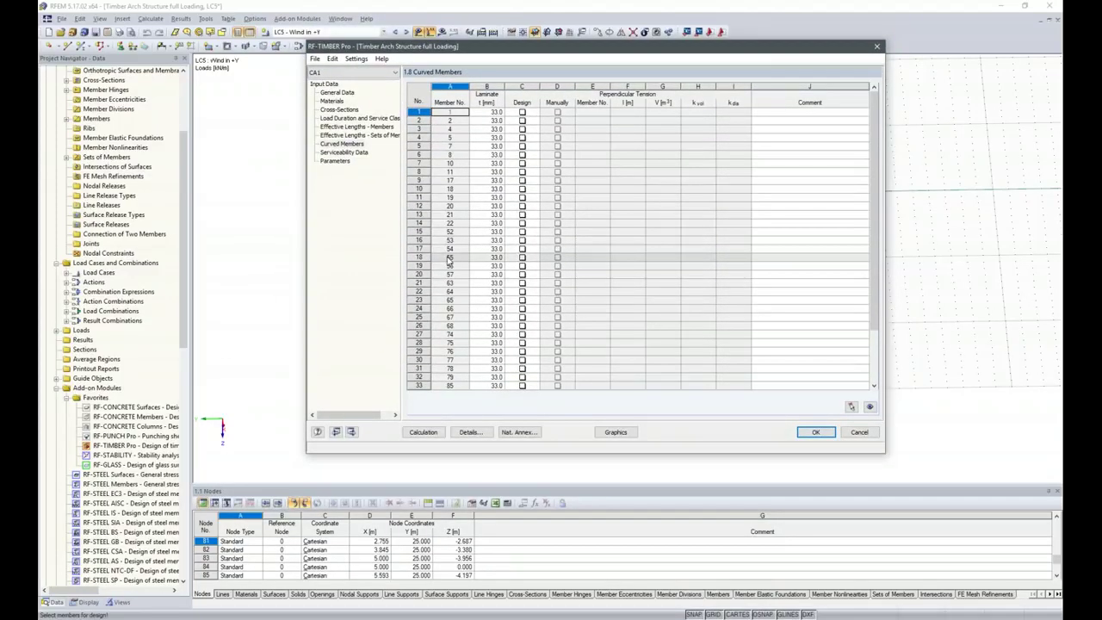
- Add a serviceability entry for sets of members 1-6, giving a 23.182 m reference length
click(341, 153)
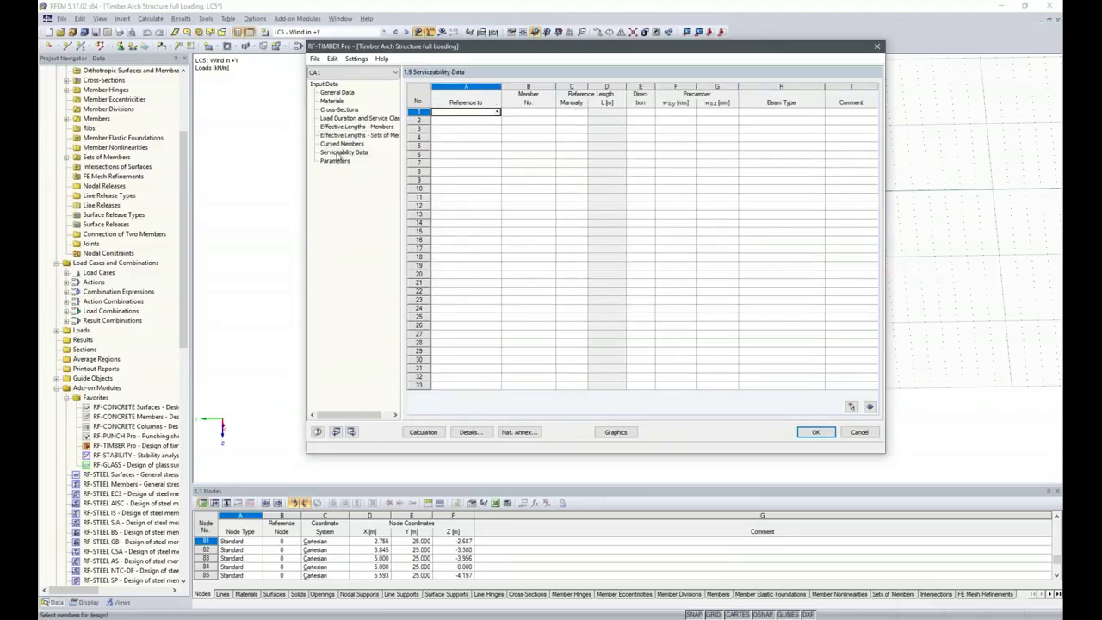
click(497, 112)
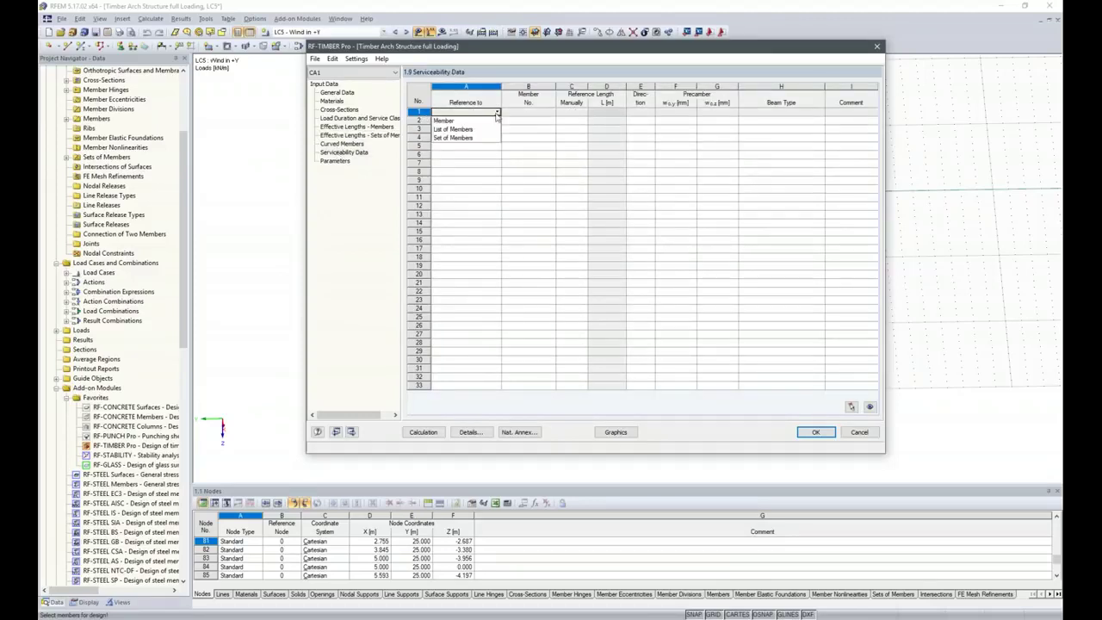
click(476, 139)
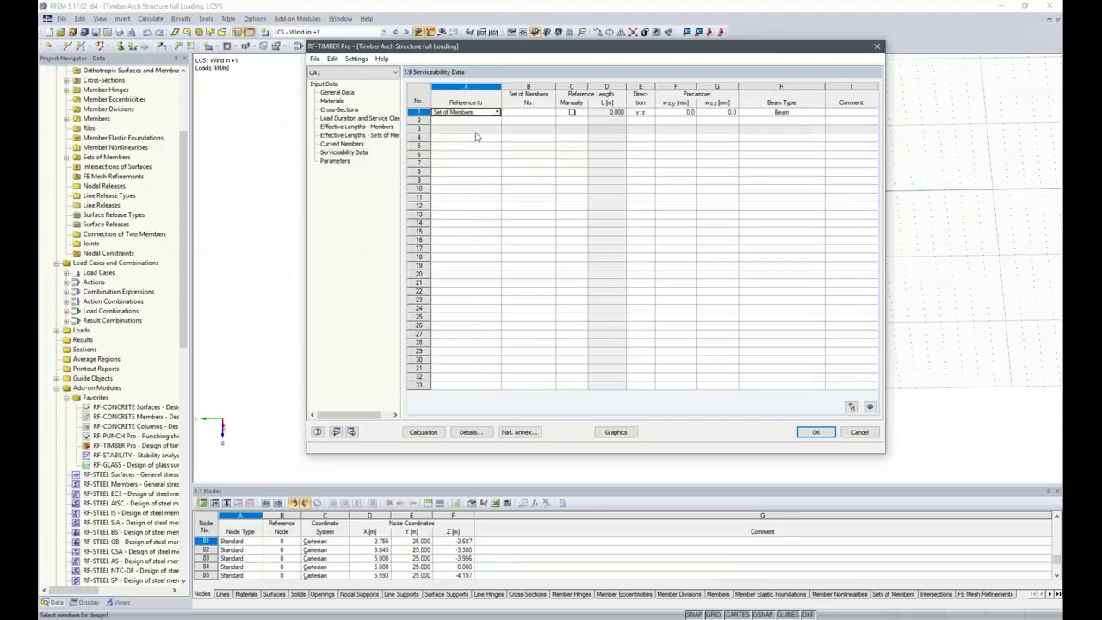
click(521, 113)
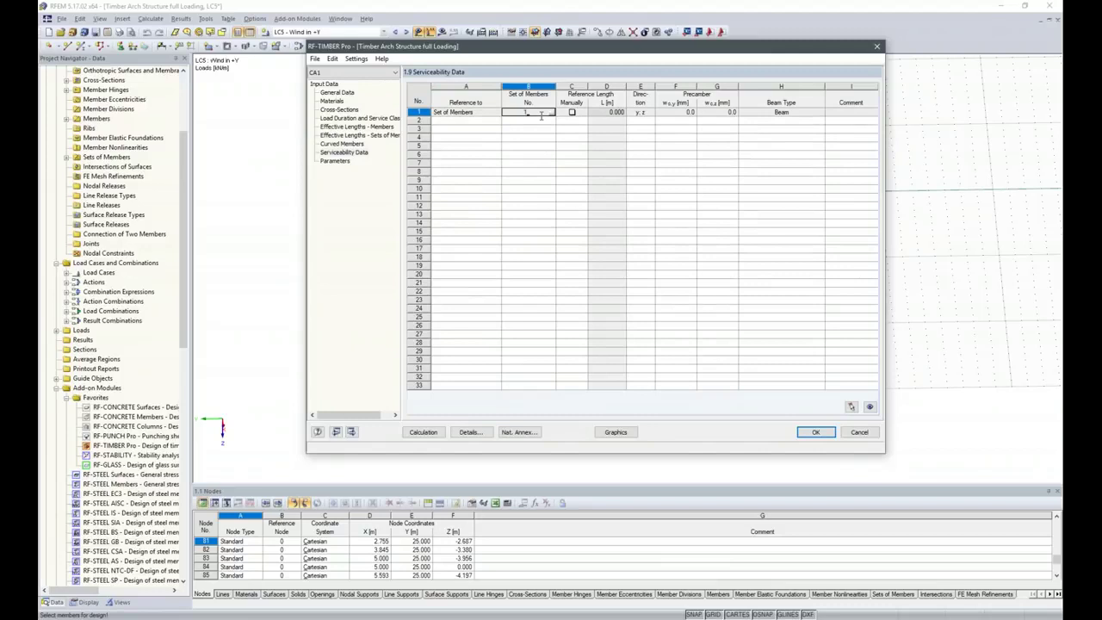
text(1-6)
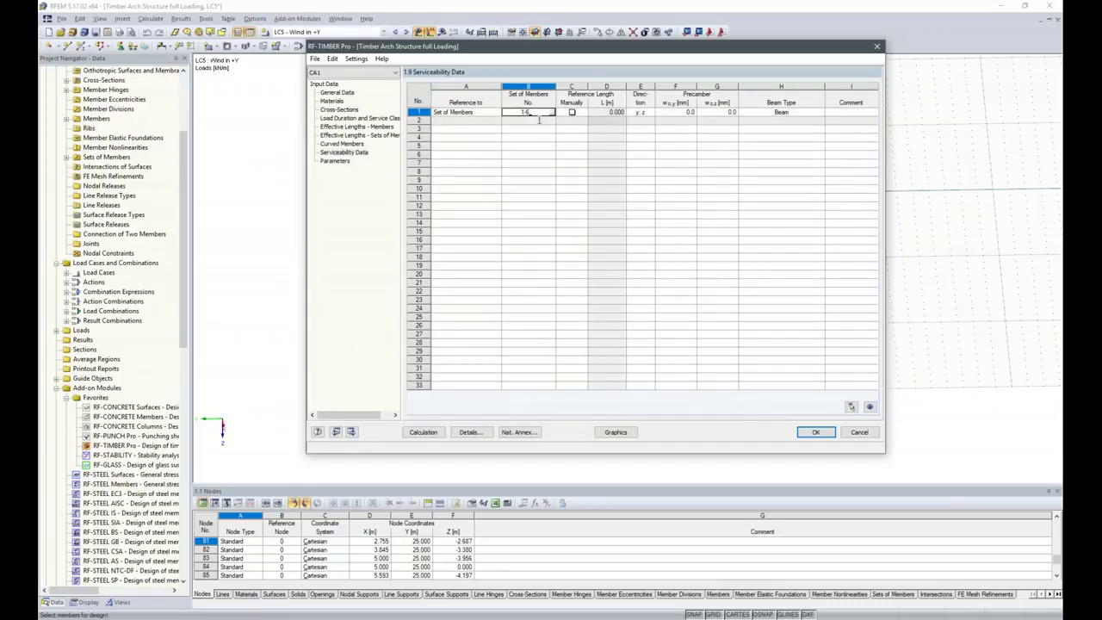
click(571, 146)
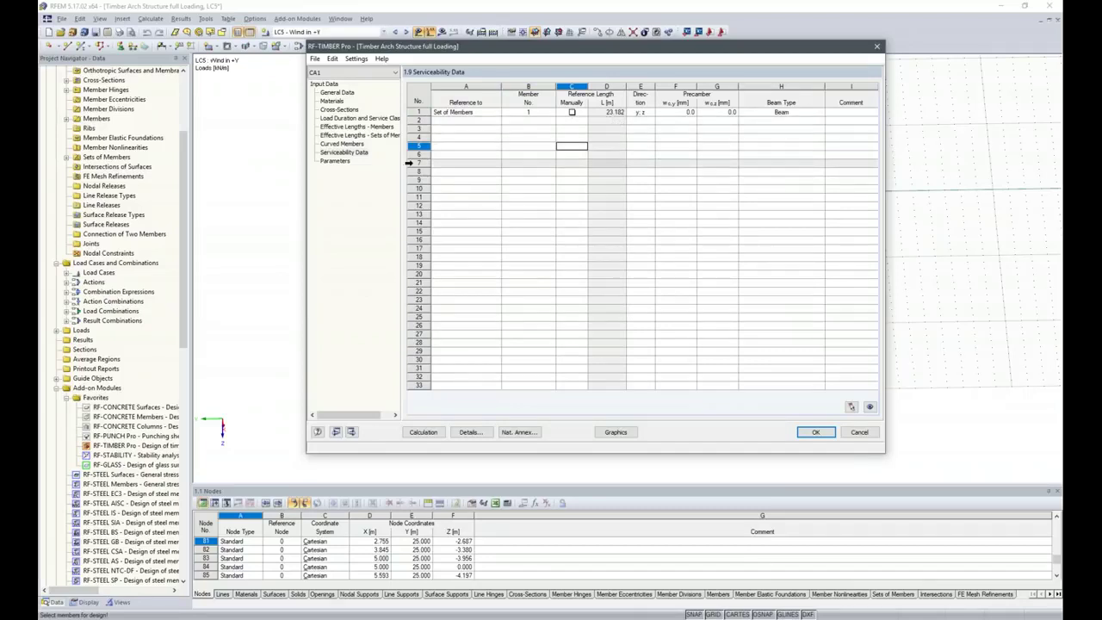
click(336, 161)
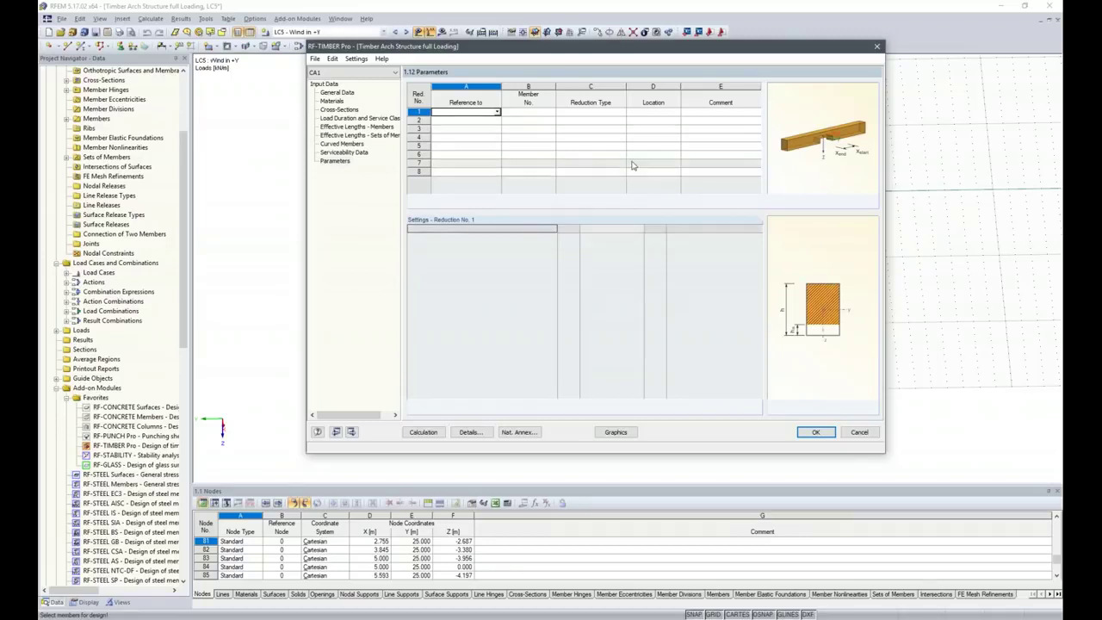
- Add a shear force reduction at member start in row 1 and run the timber design
click(607, 112)
click(622, 113)
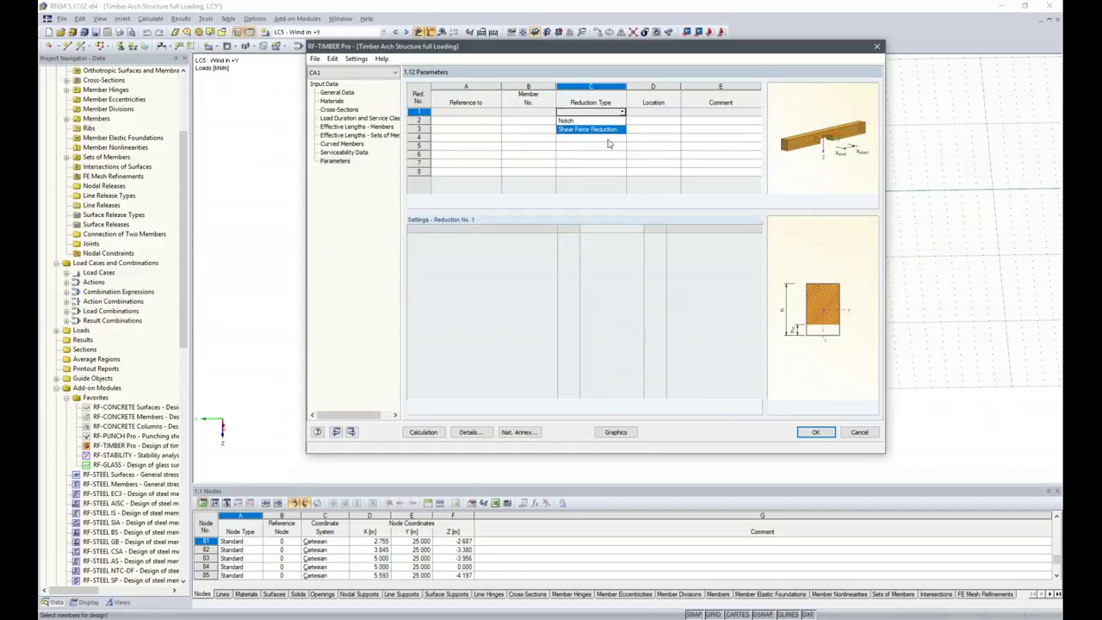
click(589, 129)
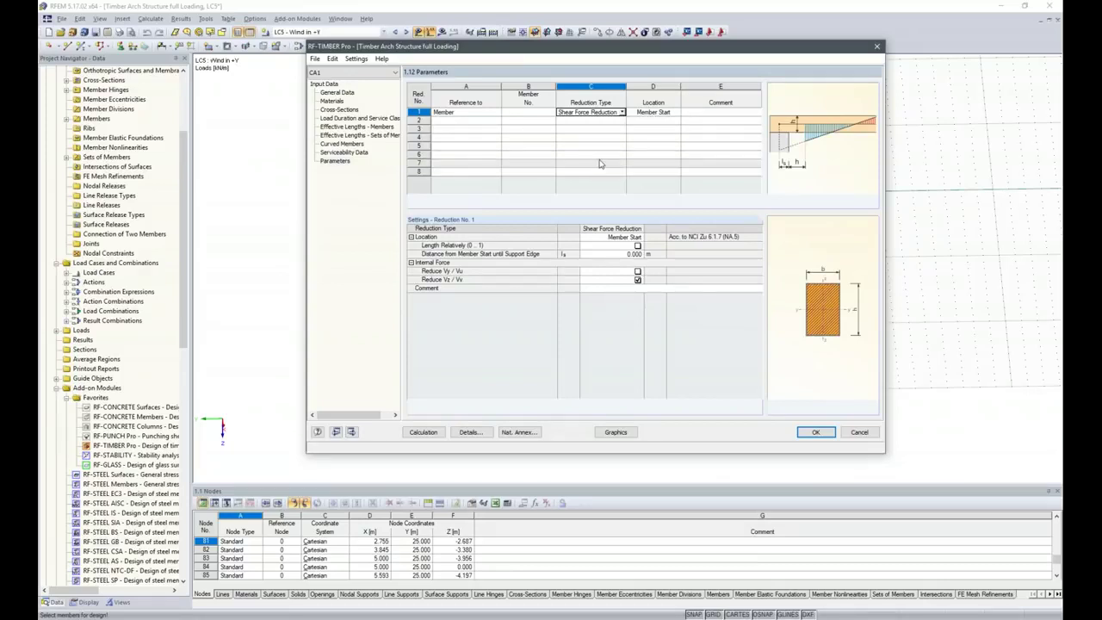
click(426, 432)
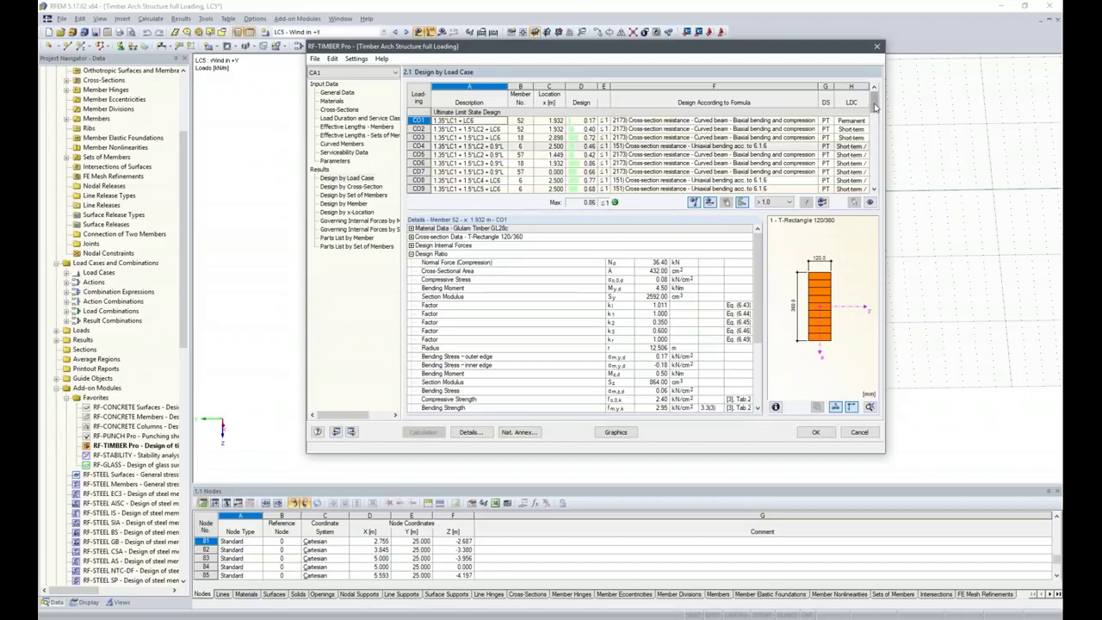
- Show details of member 18's curved-beam biaxial bending and compression check under CO6, ratio 0.86
drag(875, 102, 875, 118)
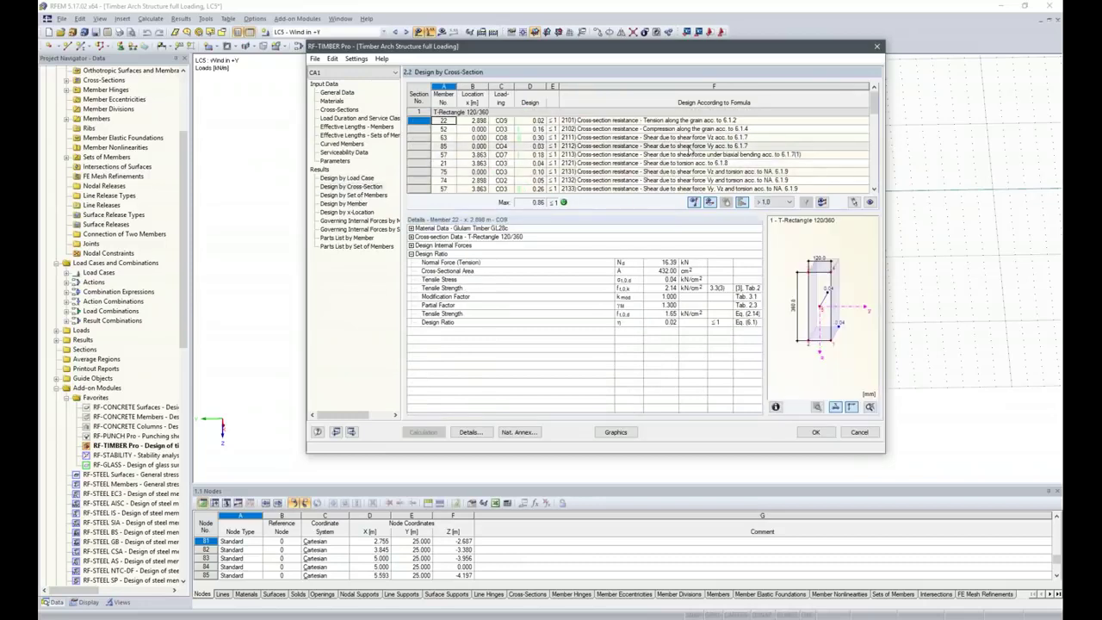
scroll(545, 186, down, 3)
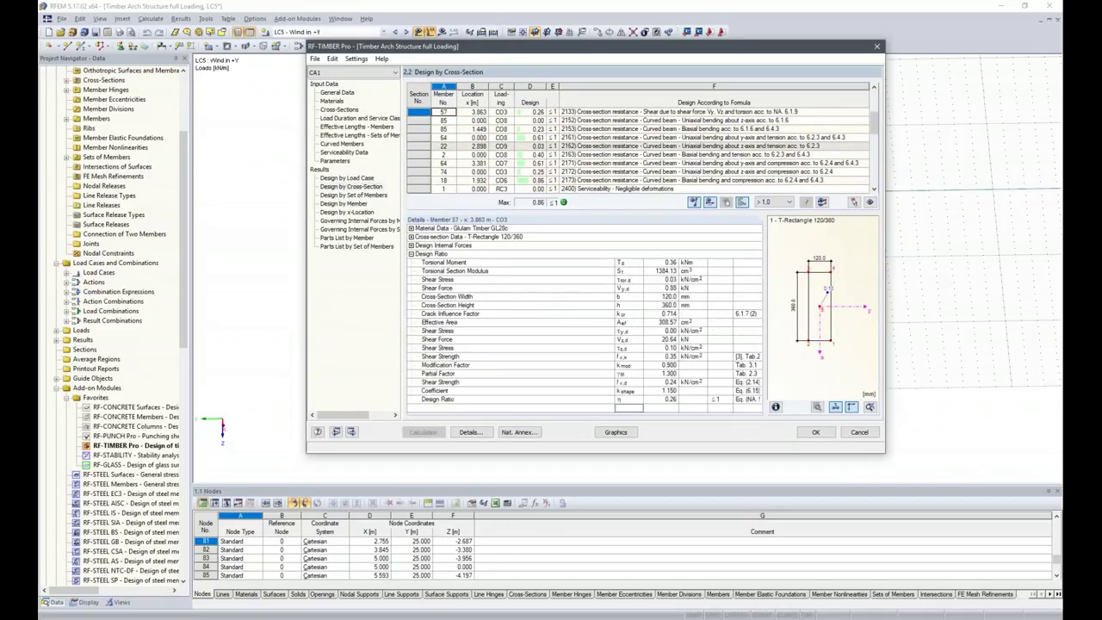
click(539, 182)
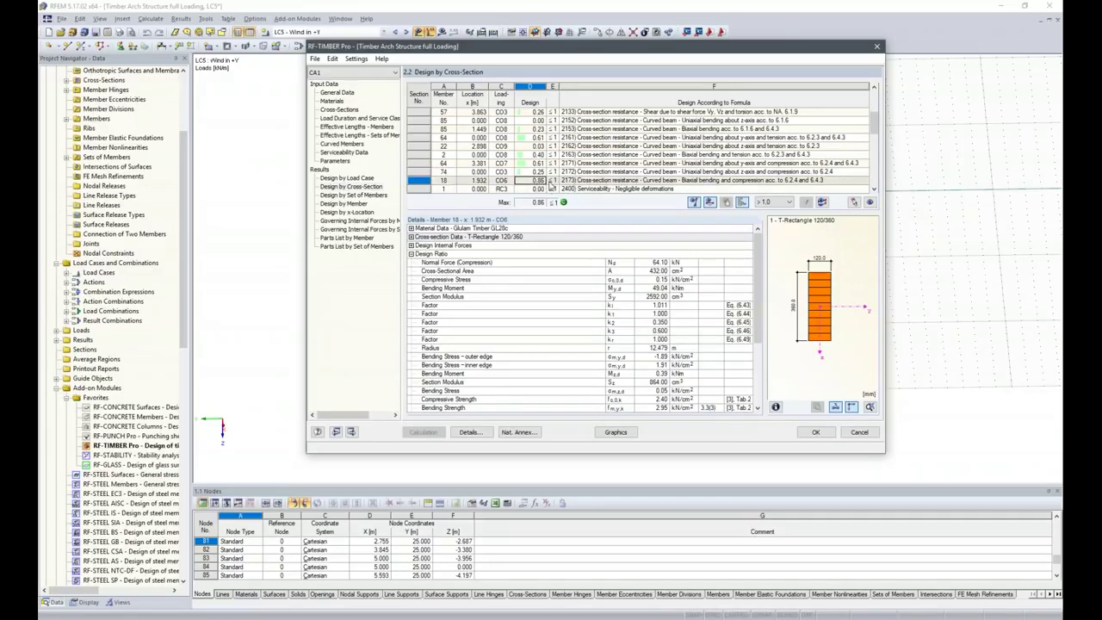
- Show details of member 6's T-Rectangle 100/200 bending check under CO8, ratio 0.77
scroll(551, 172, down, 2)
scroll(568, 170, down, 4)
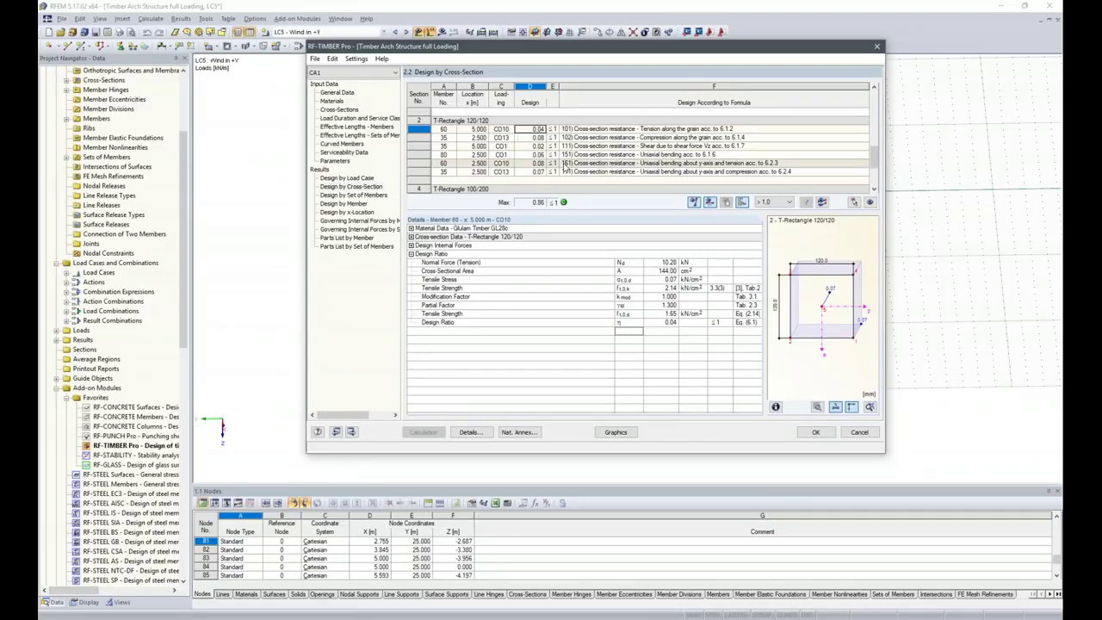
scroll(565, 167, down, 1)
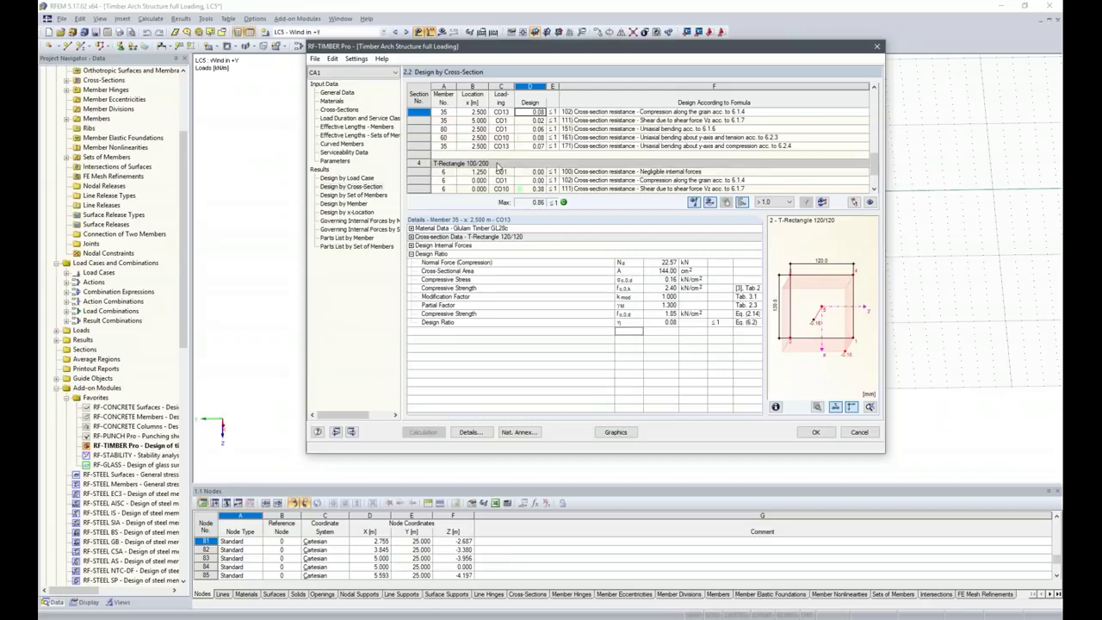
scroll(503, 160, down, 2)
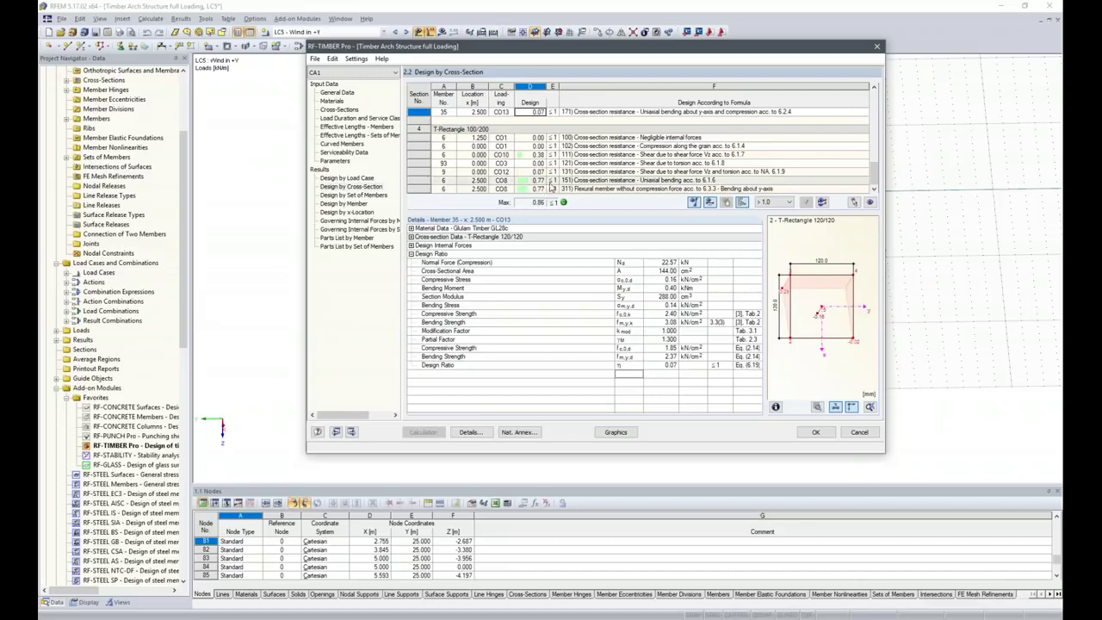
click(541, 188)
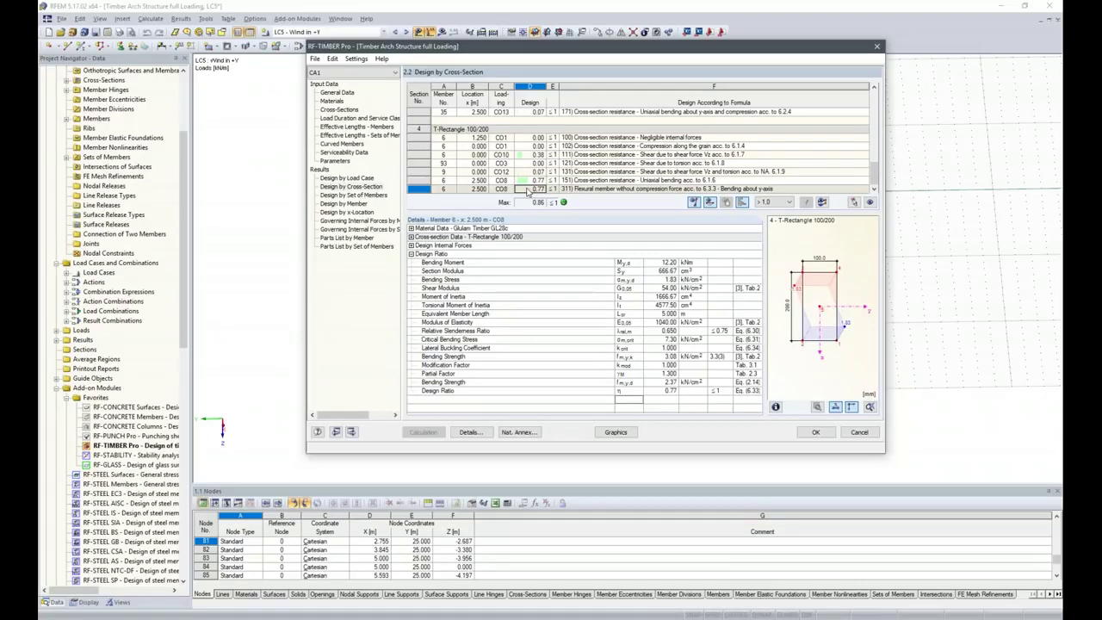
- Change cross-section 4 from T-Rectangle 100/200 to T-Rectangle 100/180
click(352, 110)
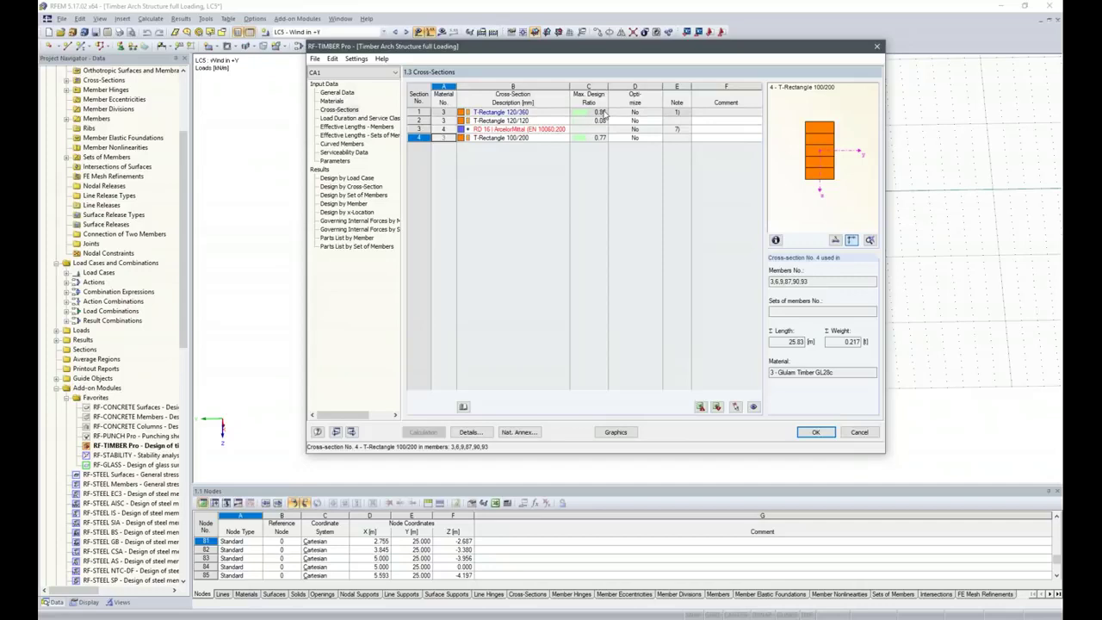
click(537, 111)
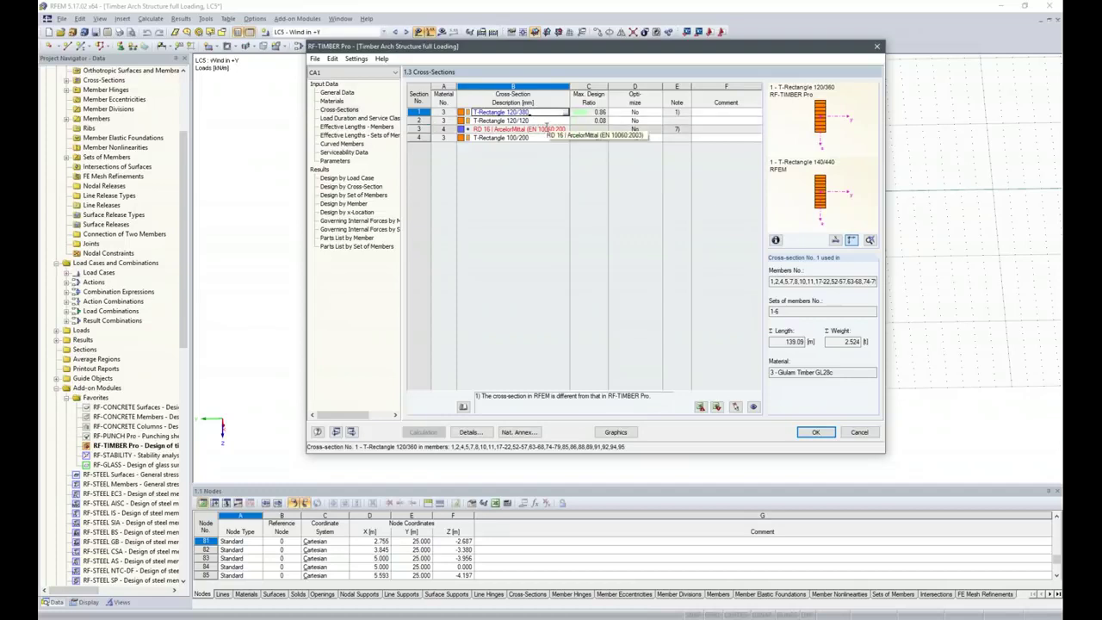
double_click(521, 113)
click(534, 137)
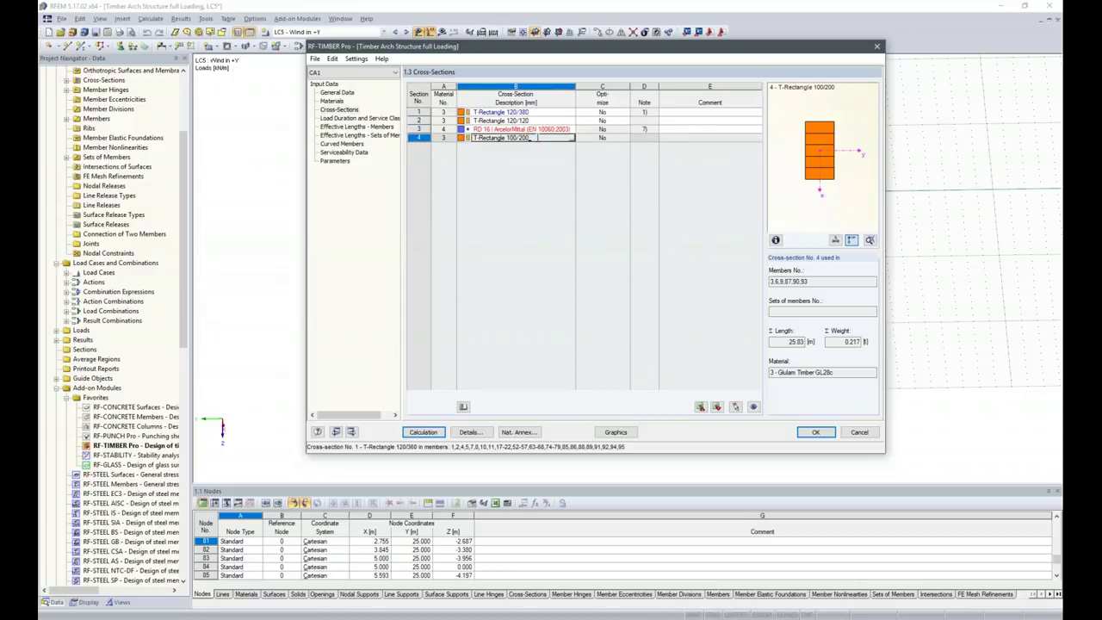
key(BackSpace)
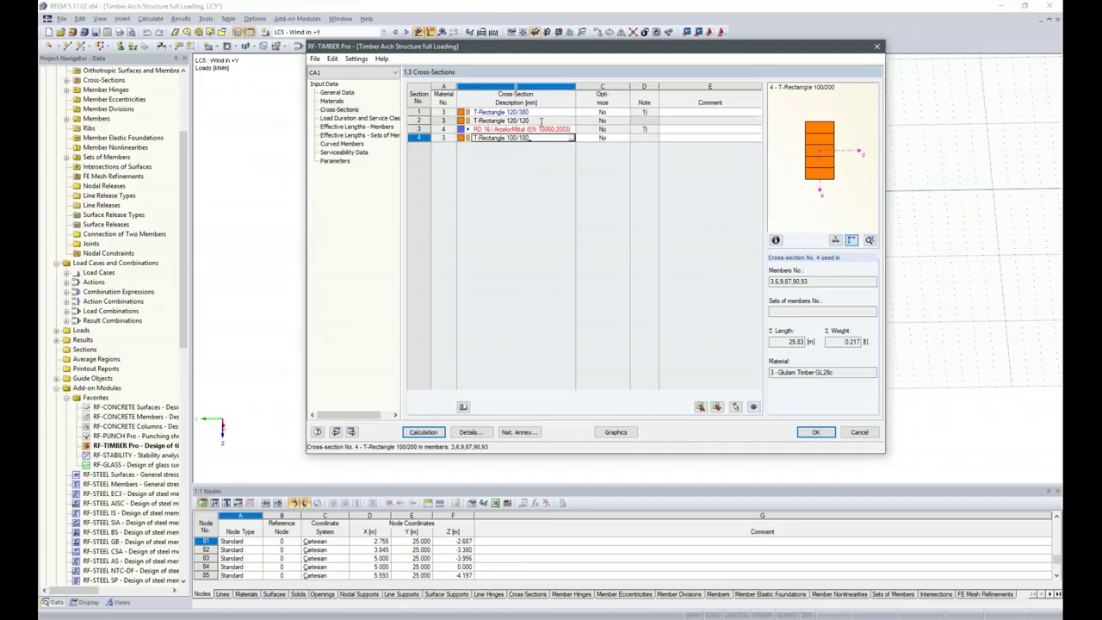
click(542, 119)
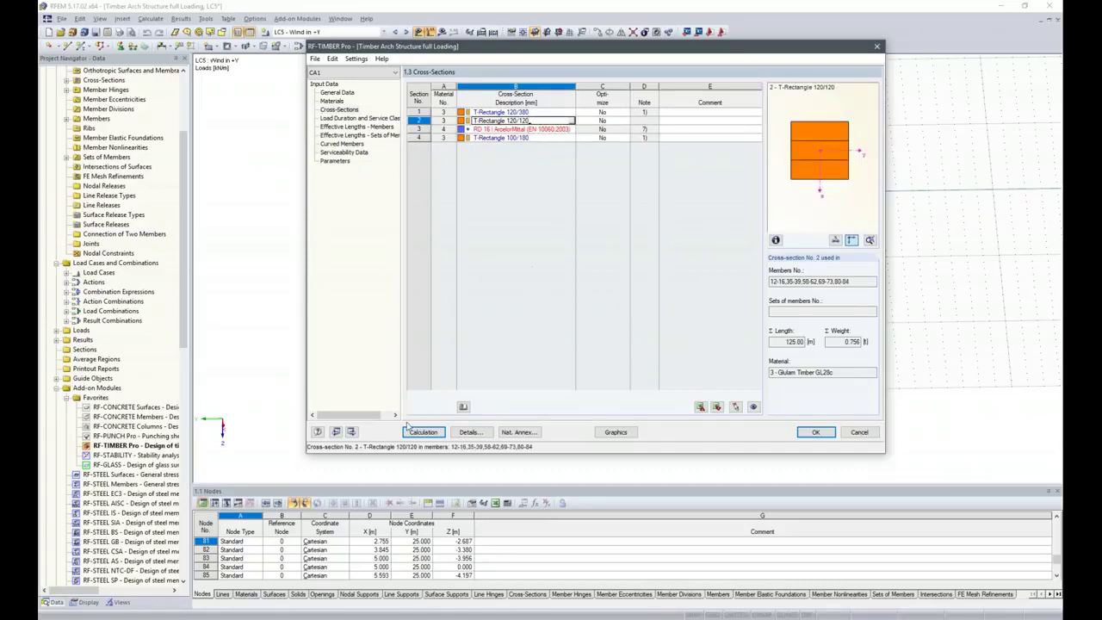
- Export the two changed cross-sections to RFEM, accepting deletion of the existing results
click(527, 137)
right_click(533, 139)
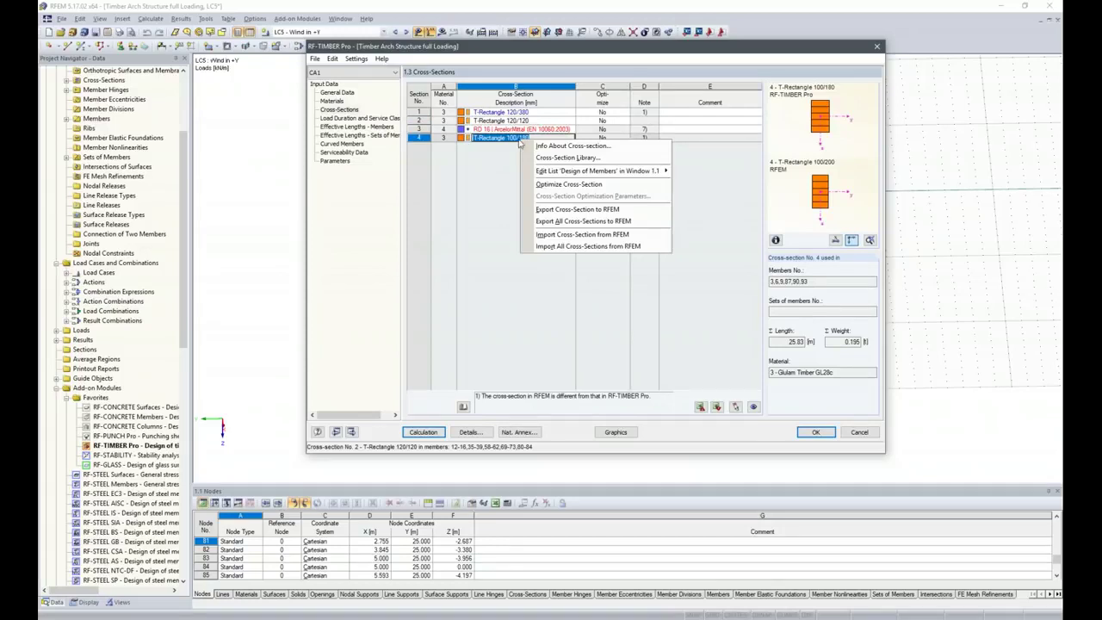
click(595, 222)
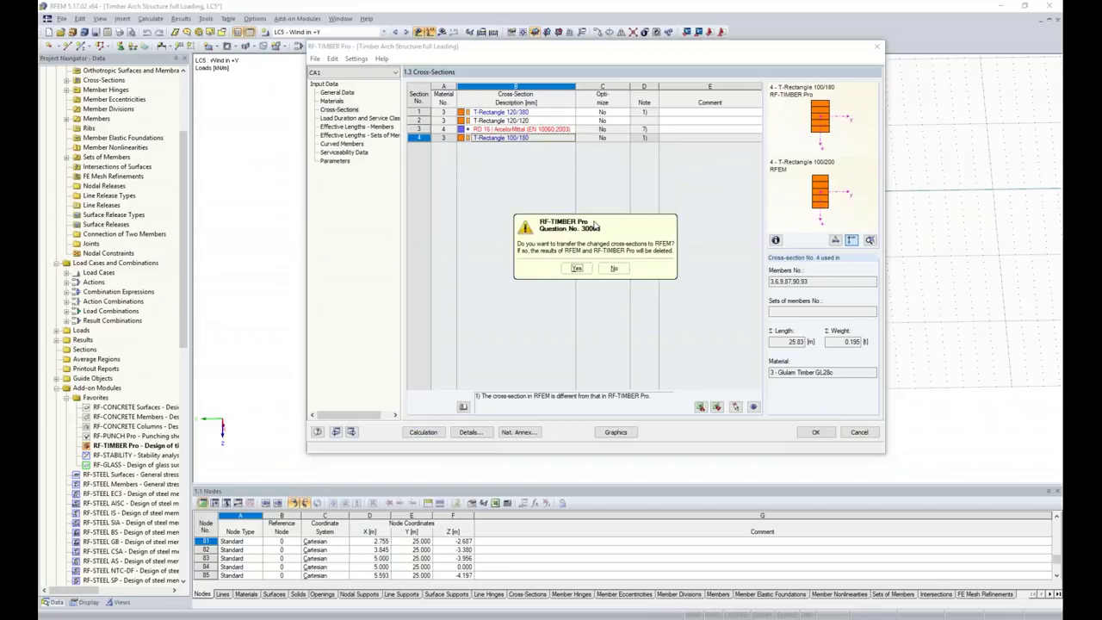
click(576, 268)
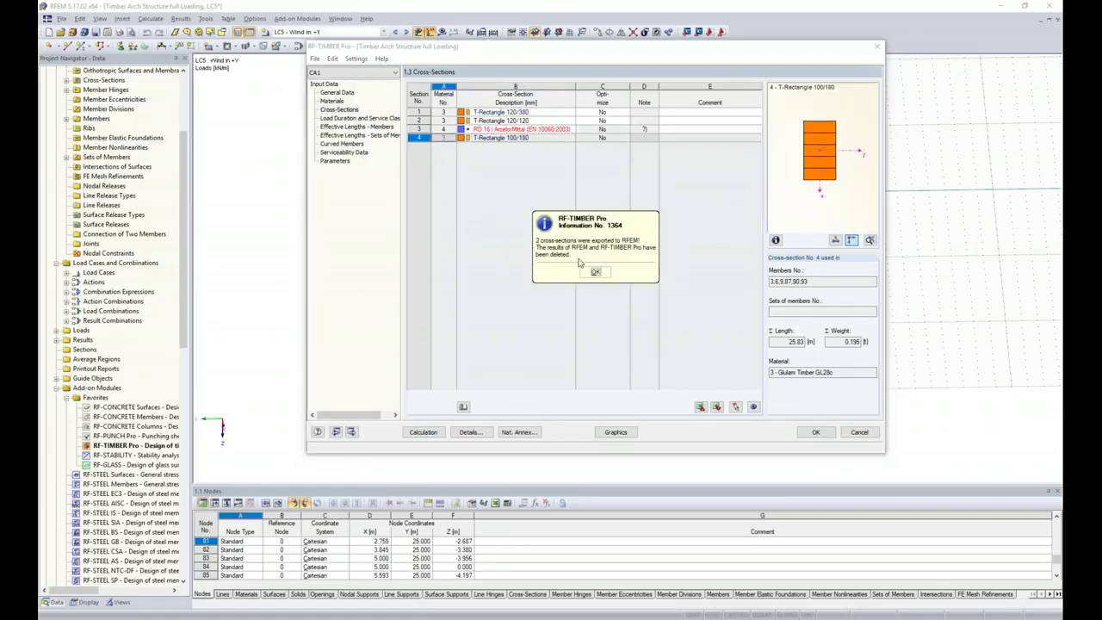
click(587, 270)
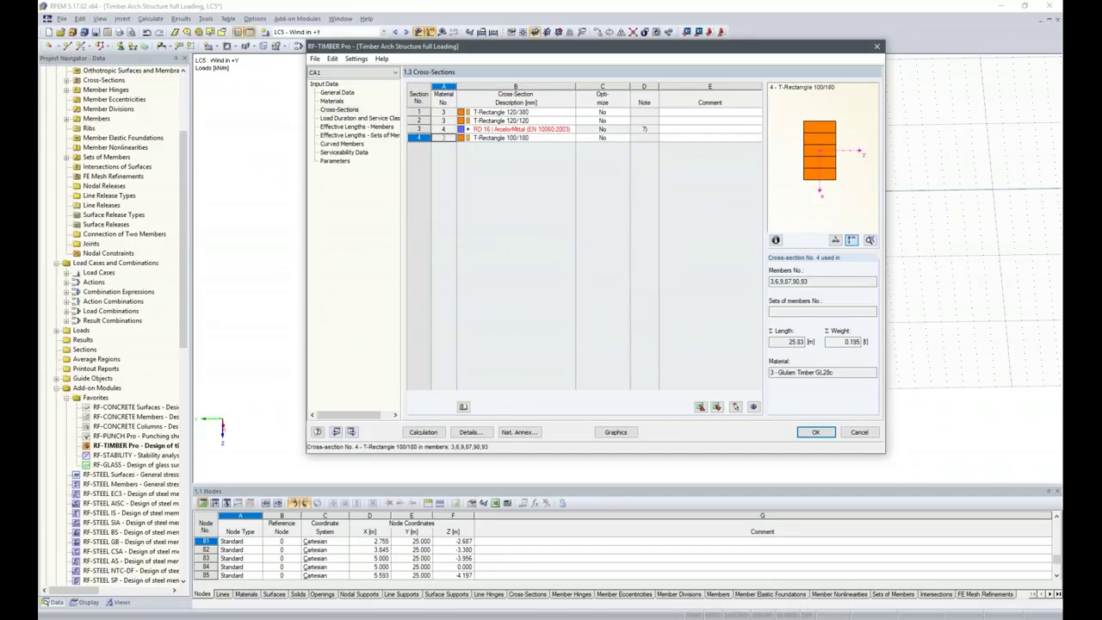
- Recalculate the timber design, raising the maximum Design by Load Case ratio to 0.95
click(419, 434)
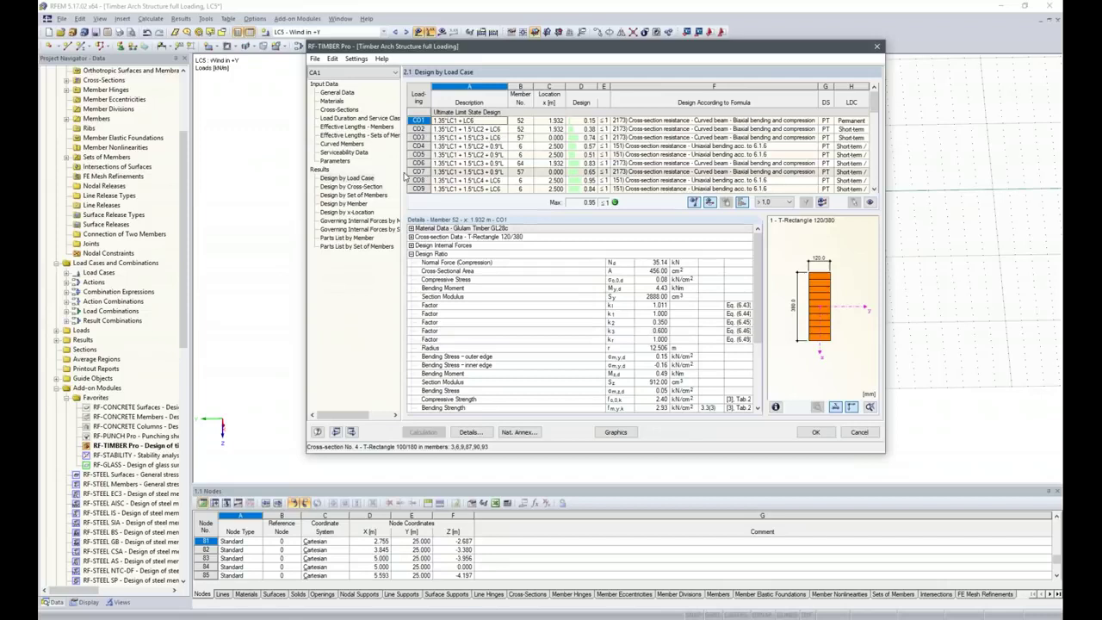
- Switch to Design by Cross-Section results and inspect member 64's curved-beam check details
click(348, 204)
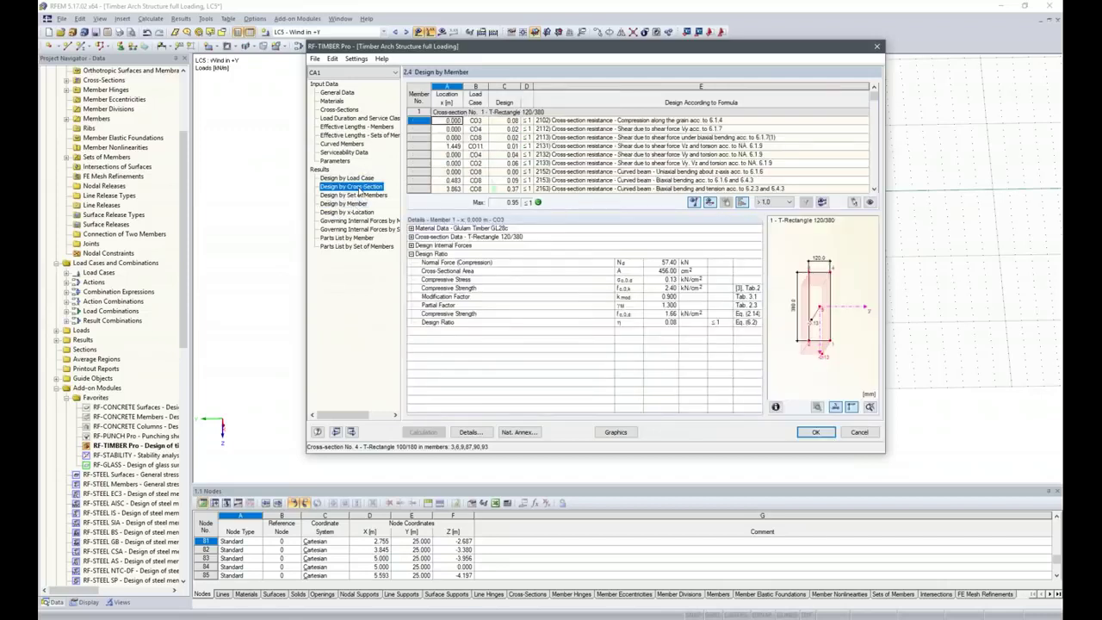
click(350, 186)
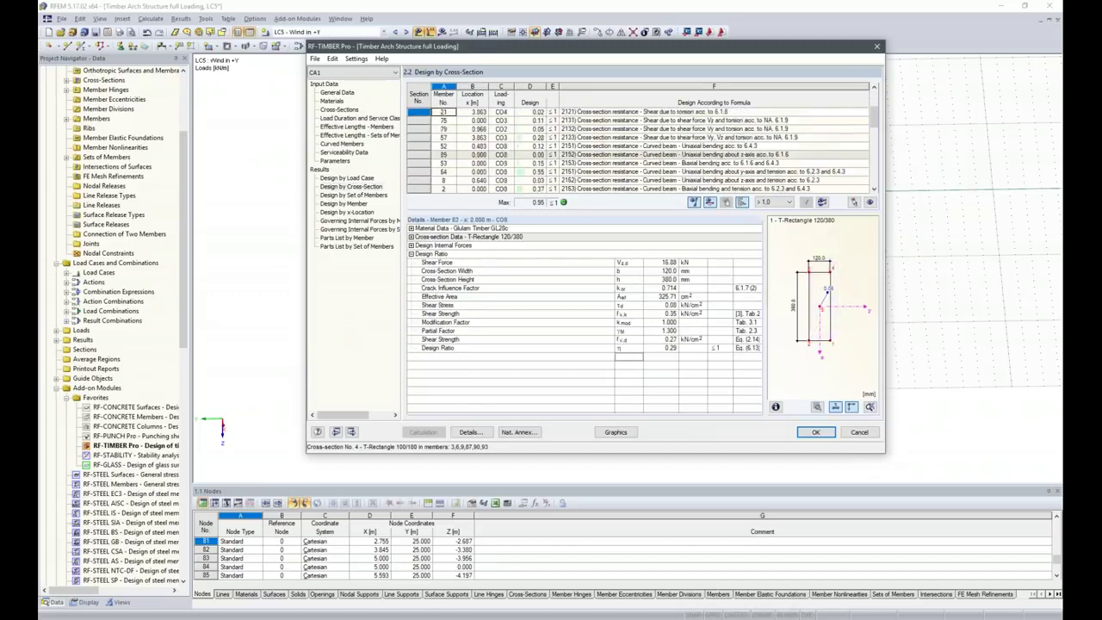
scroll(539, 169, down, 1)
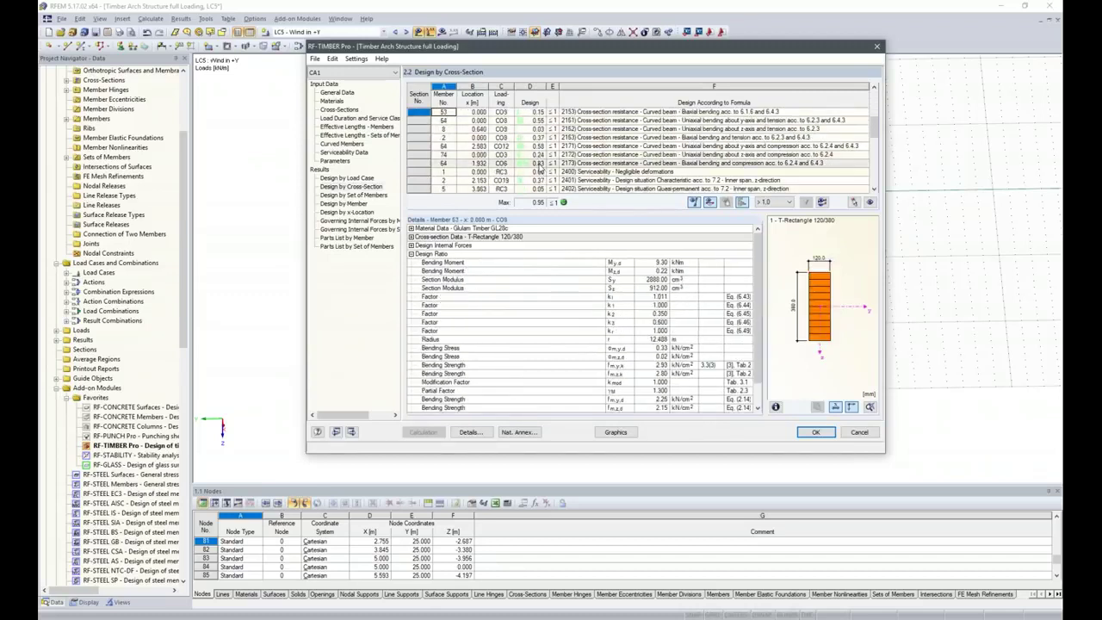
click(537, 162)
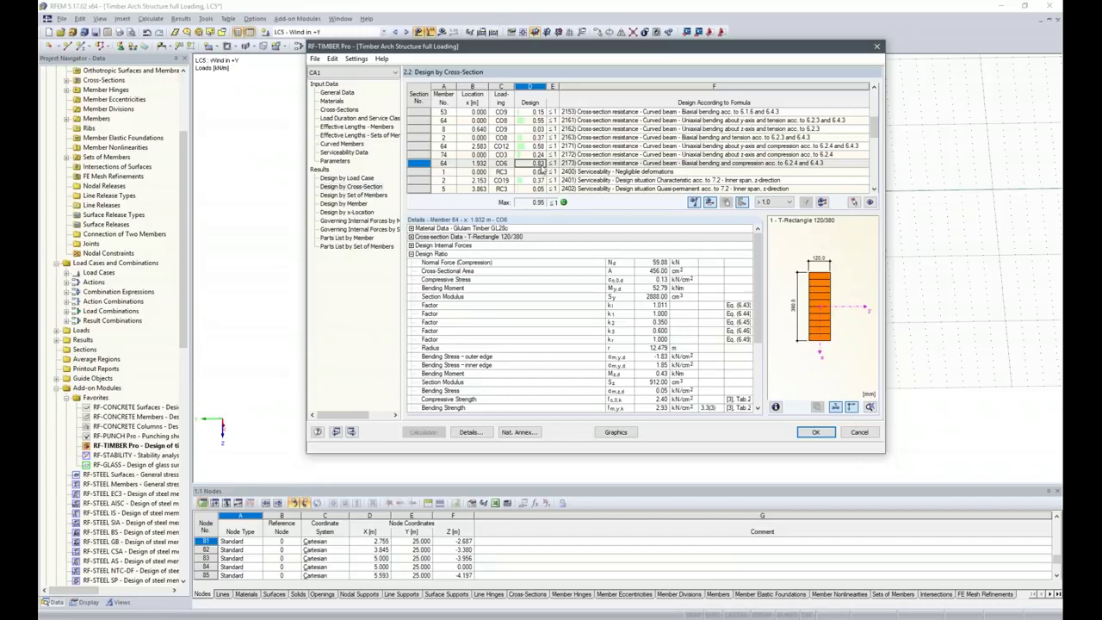
scroll(539, 169, down, 1)
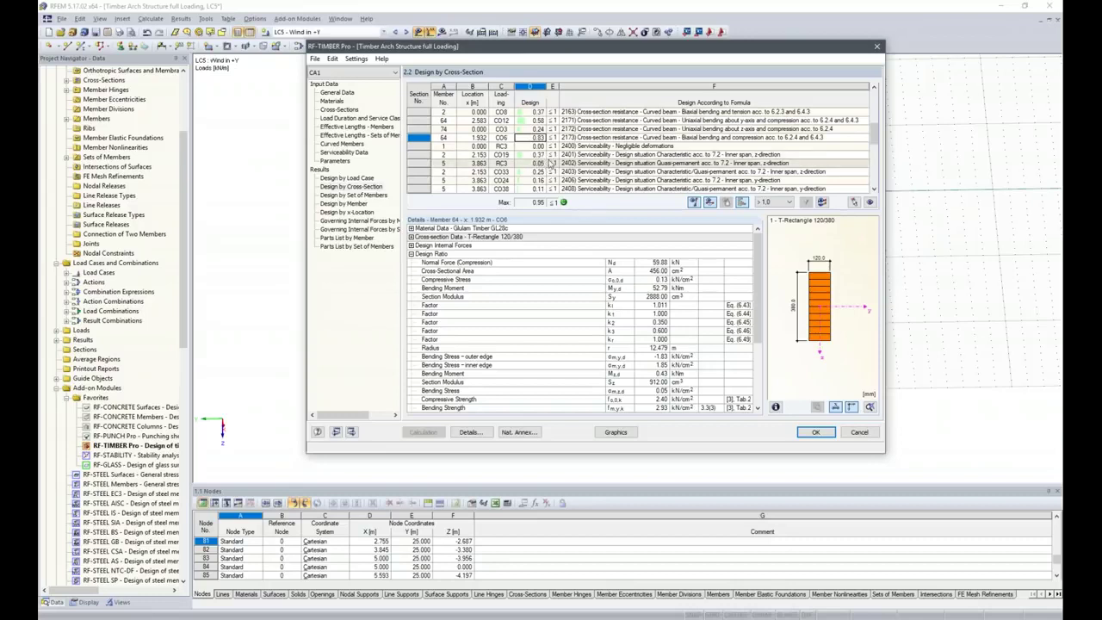
- Review the details of member 5's serviceability, CO38 deflection, member 82 shear and member 35 bending checks
click(549, 163)
scroll(549, 163, down, 2)
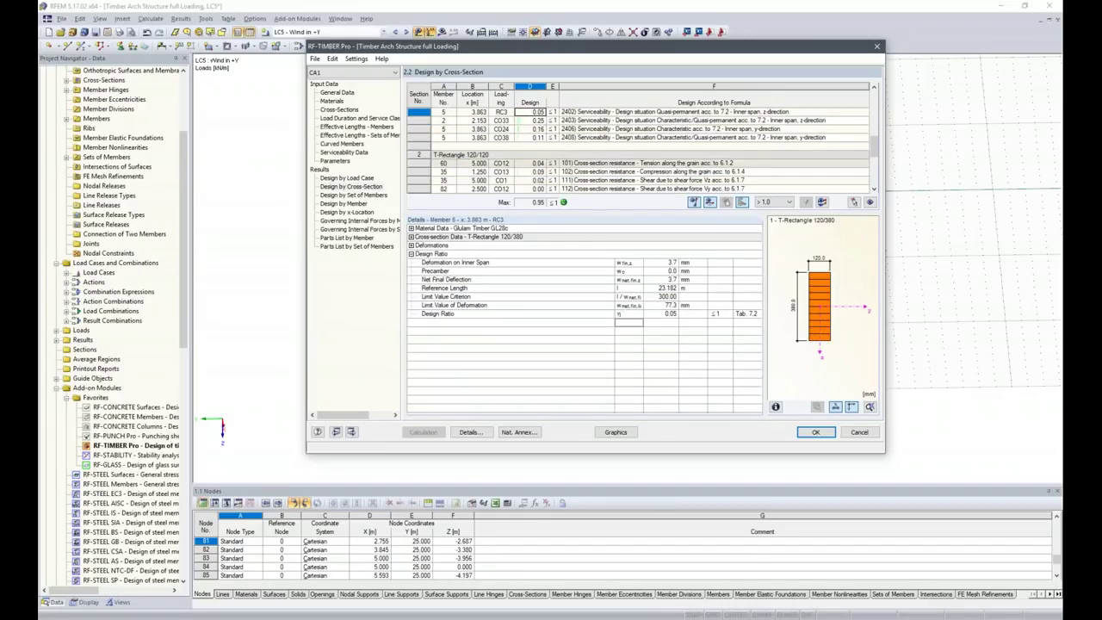
click(538, 136)
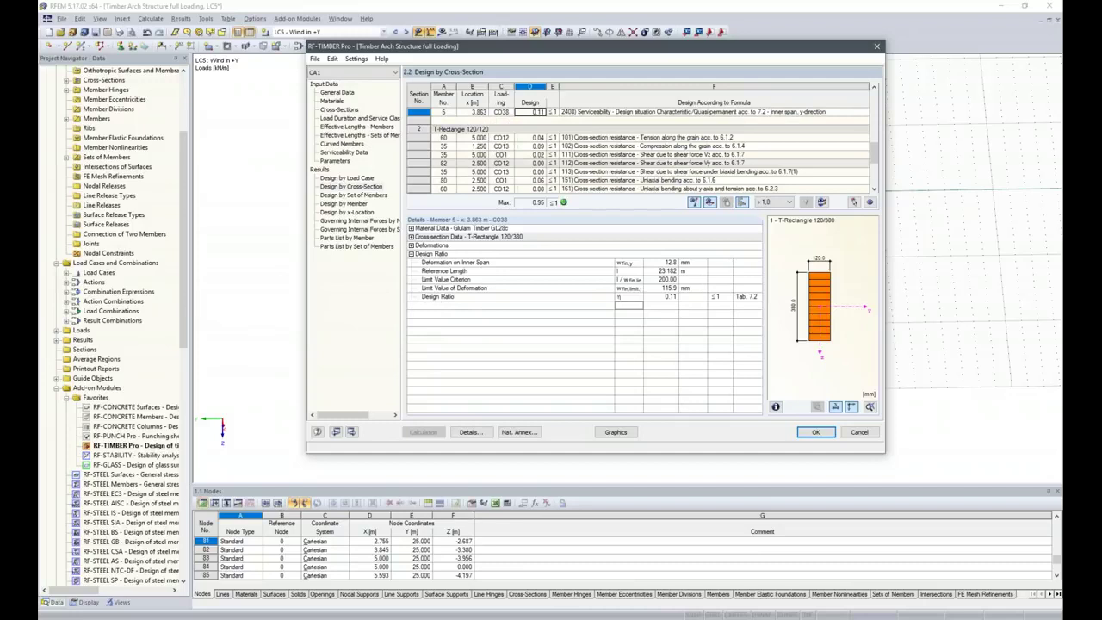
click(530, 163)
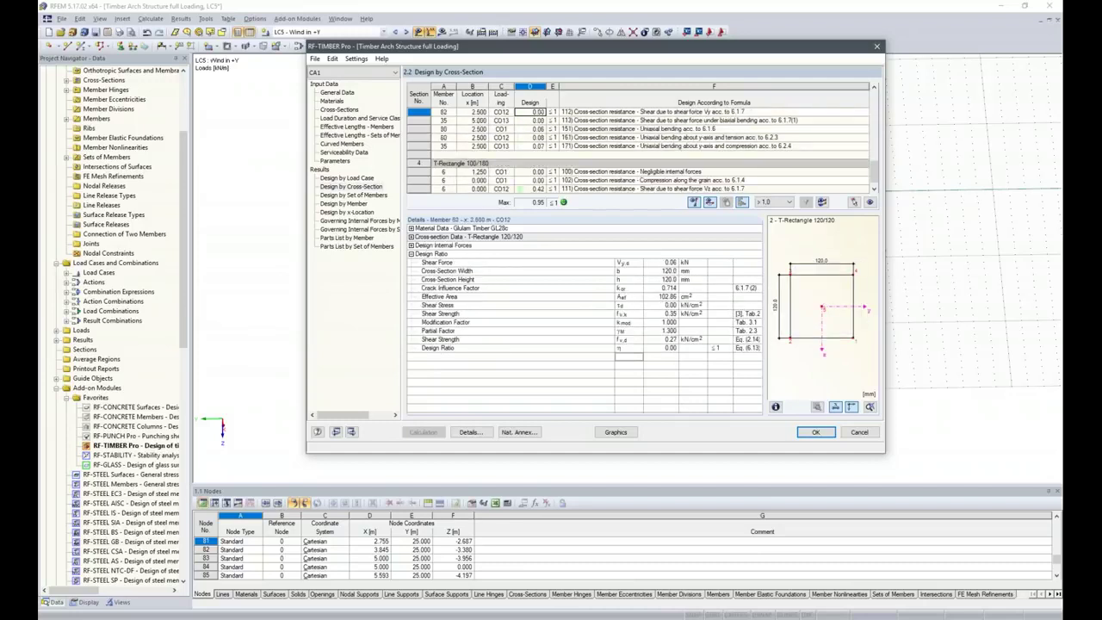
click(529, 145)
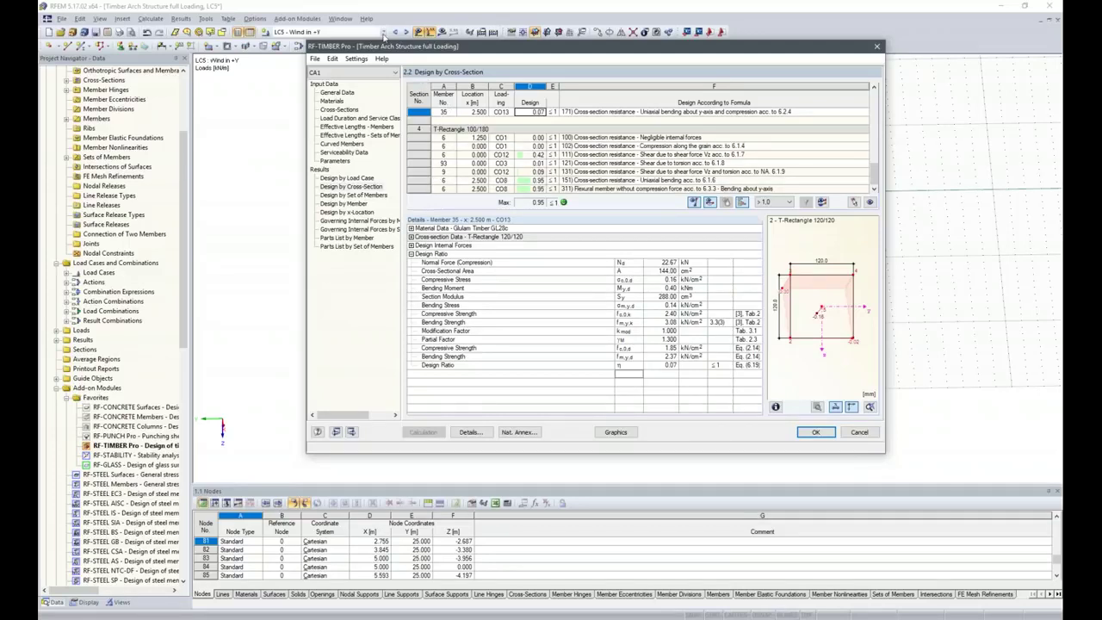
click(316, 58)
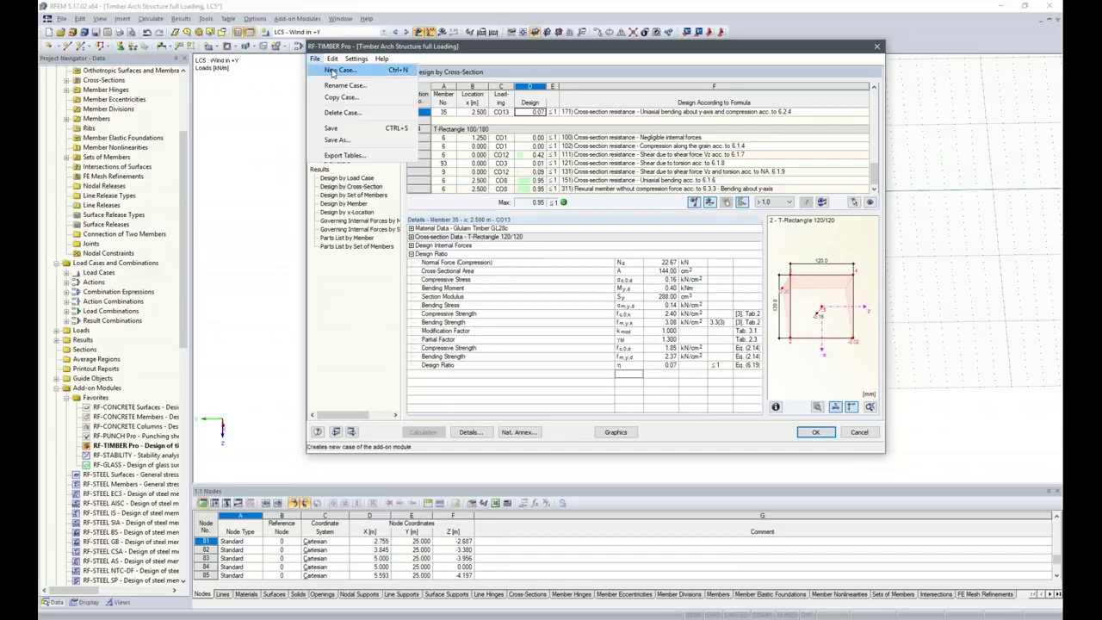
- Create case CA2 'Perpendicular Tension' designing only member 109 for RC1, then close the module
click(336, 70)
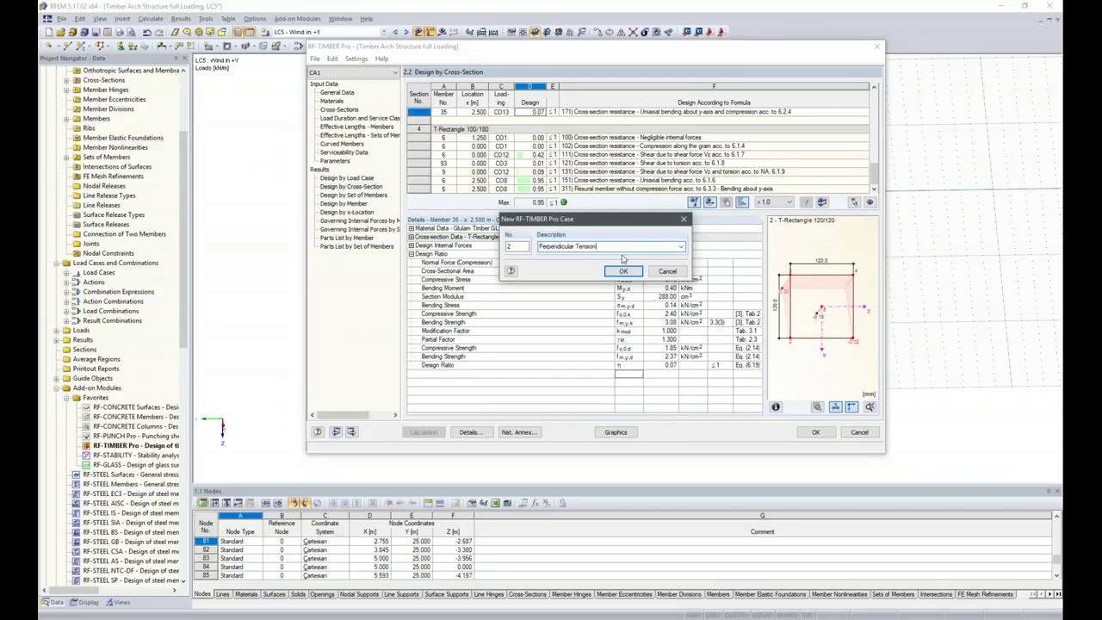
click(623, 270)
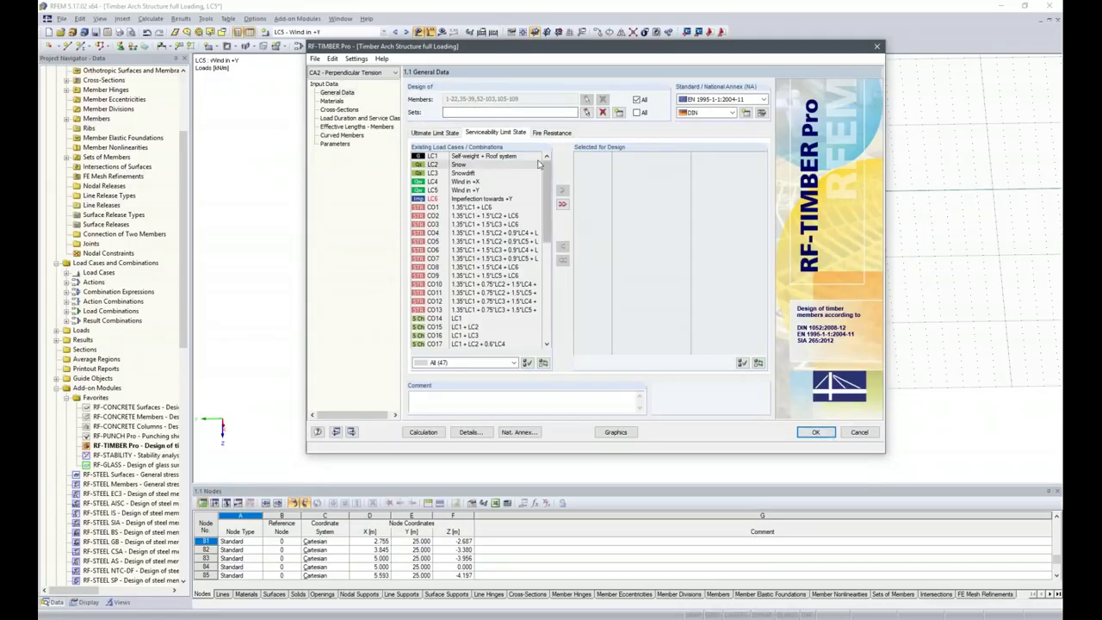
click(638, 100)
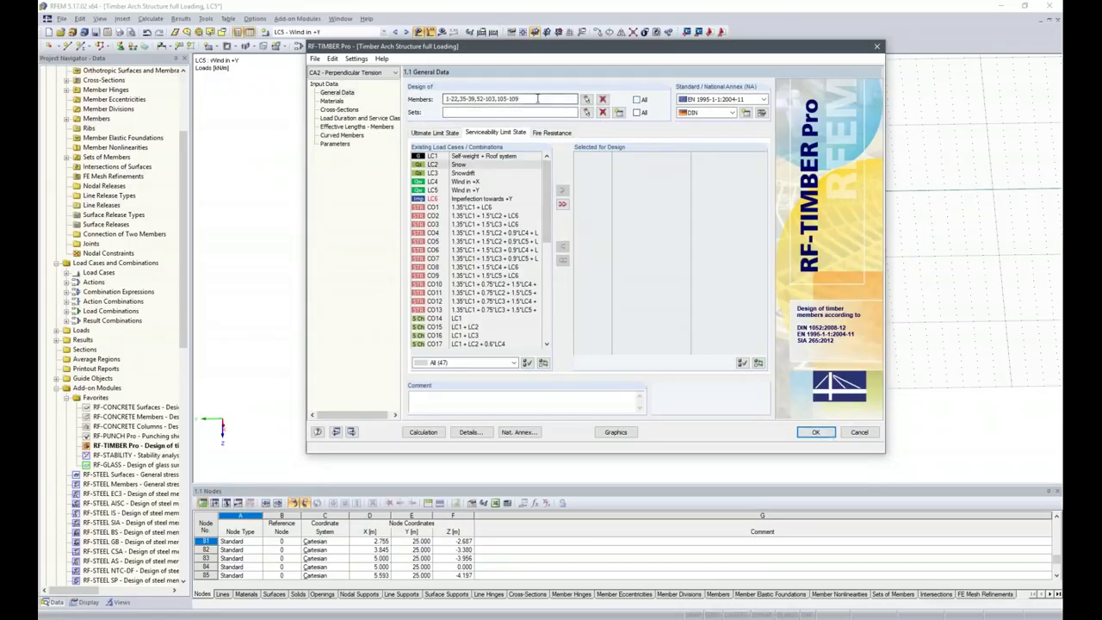
drag(537, 99, 437, 98)
text(1)
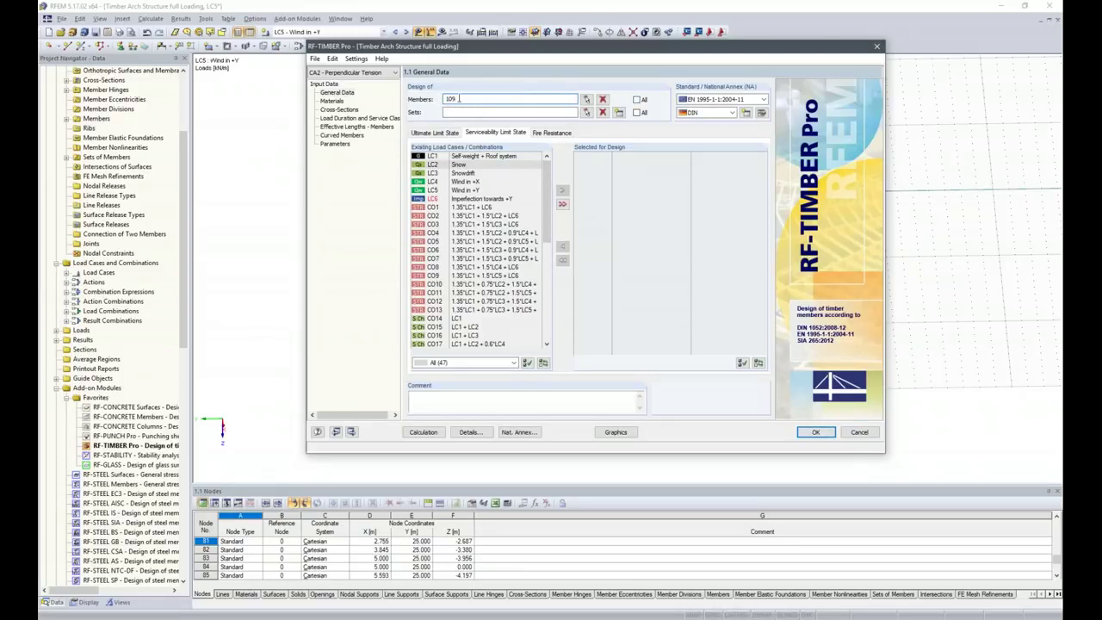
drag(546, 207, 544, 315)
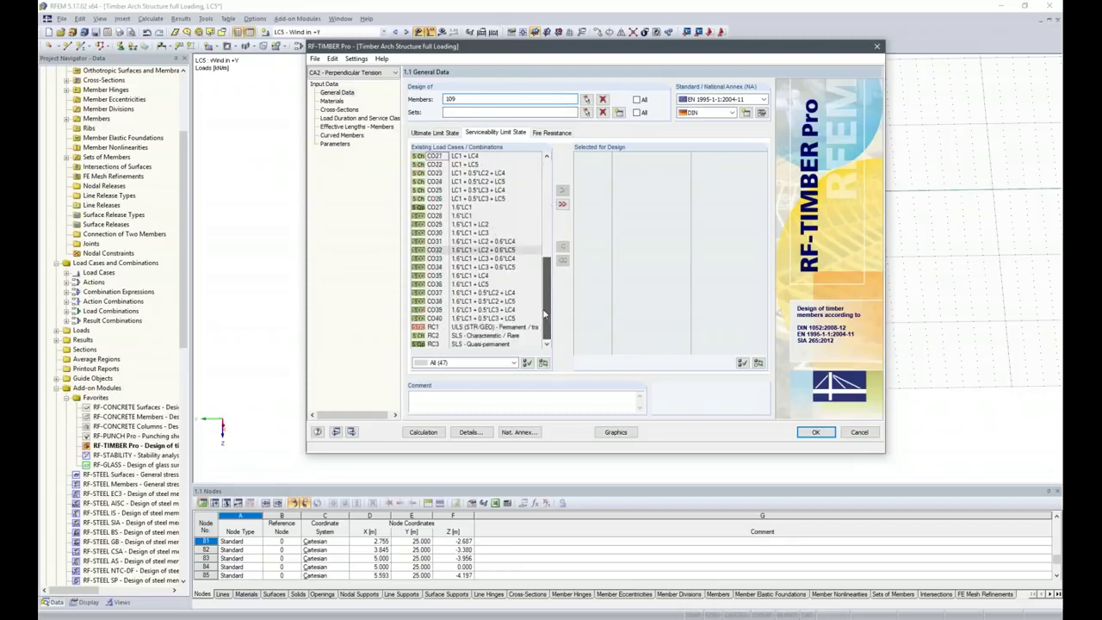
double_click(432, 318)
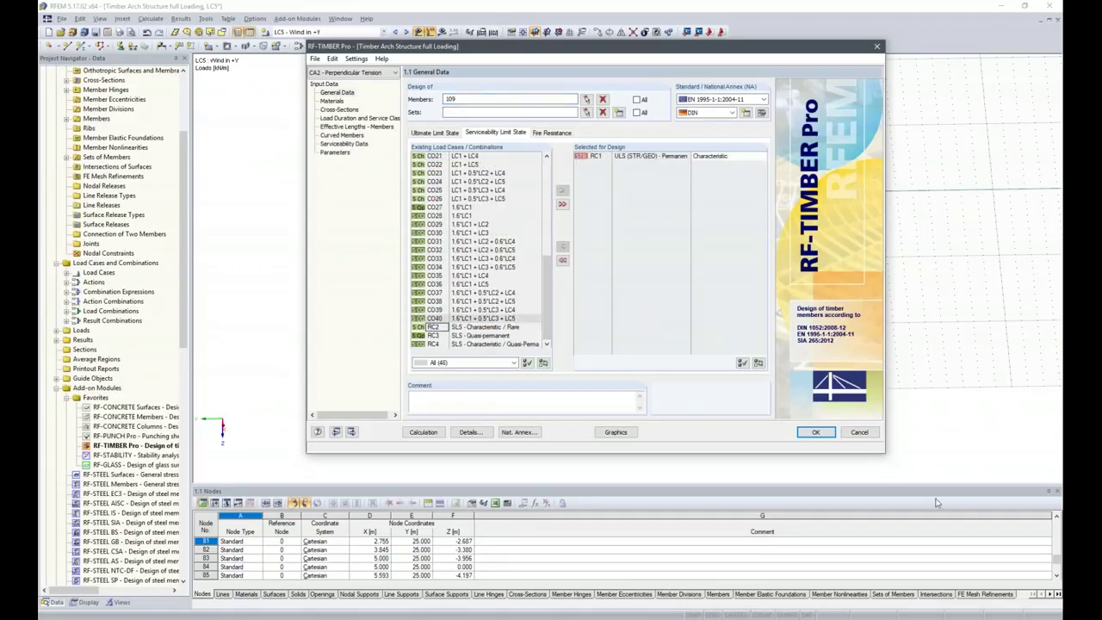
click(814, 432)
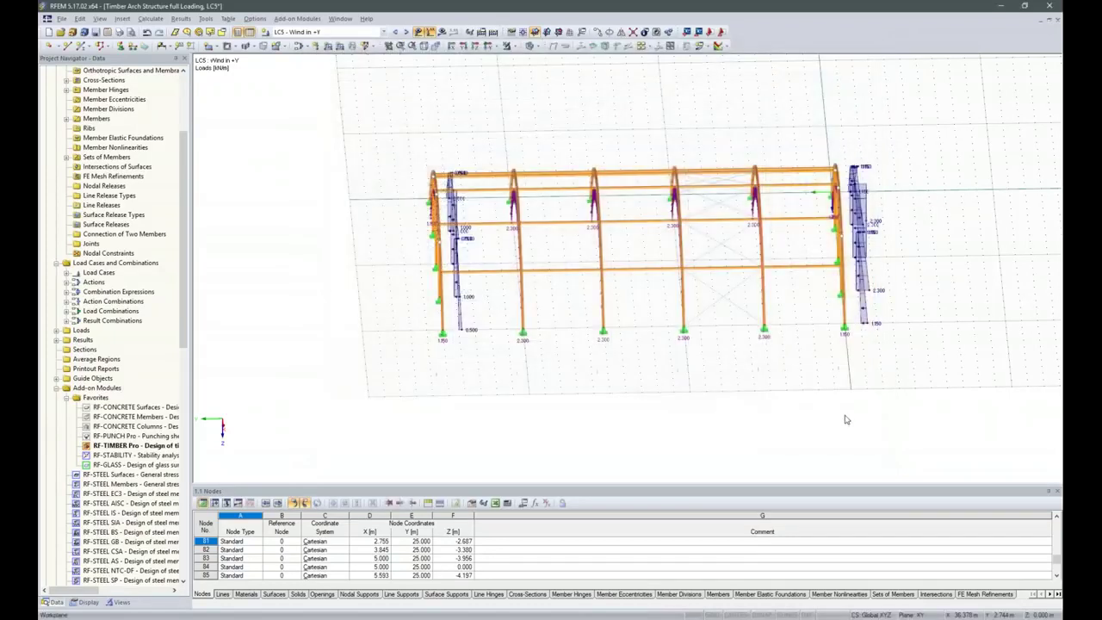
scroll(72, 112, up, 1)
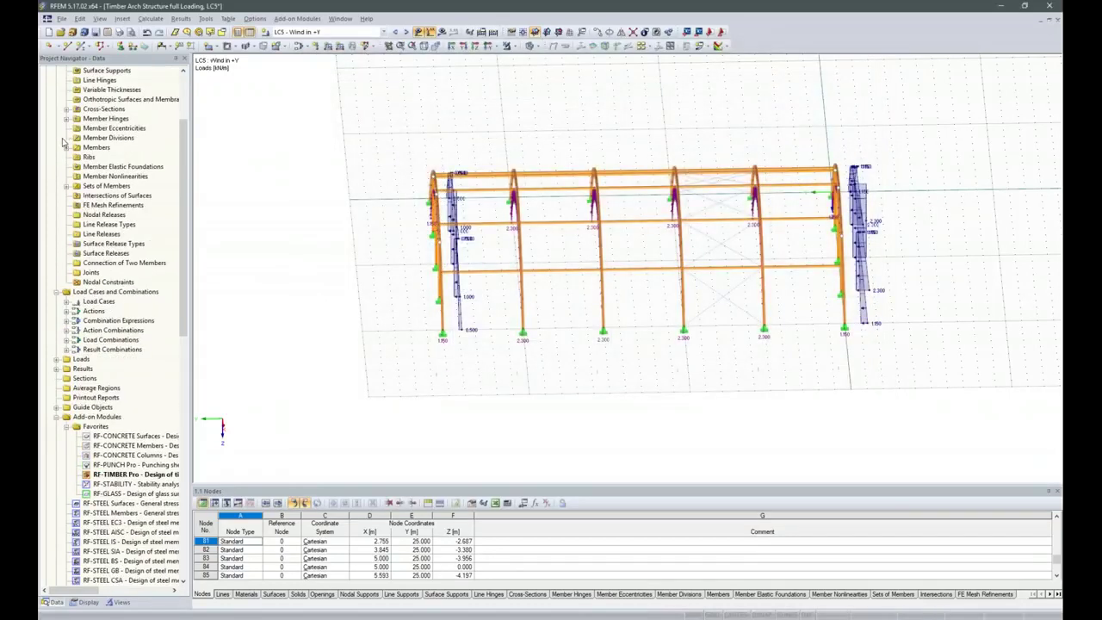
click(67, 148)
drag(184, 159, 184, 320)
click(134, 233)
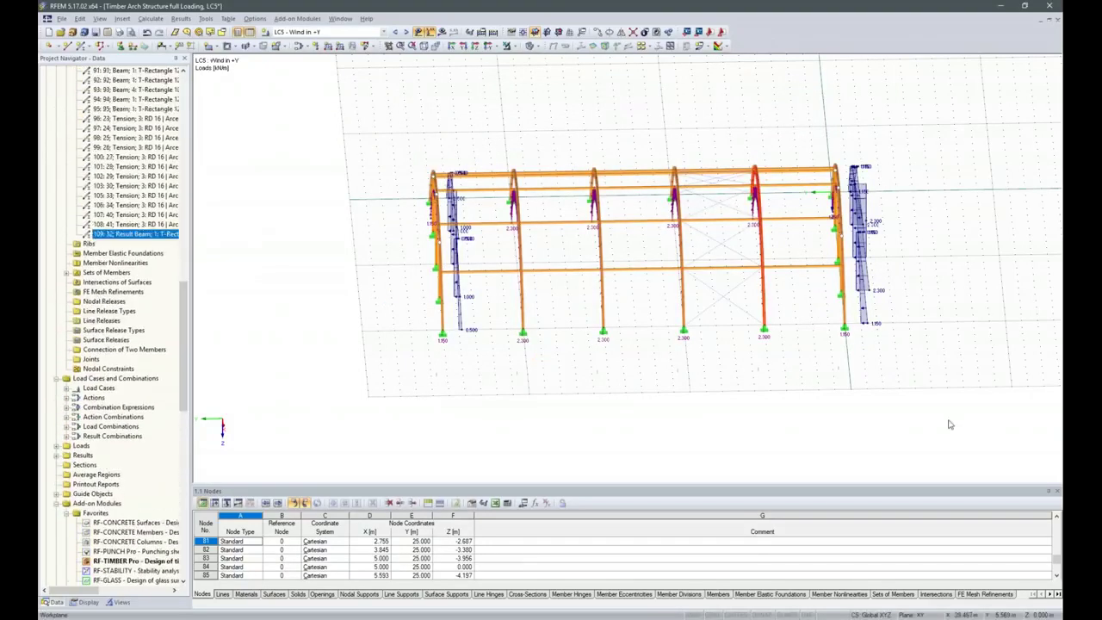
scroll(758, 327, up, 10)
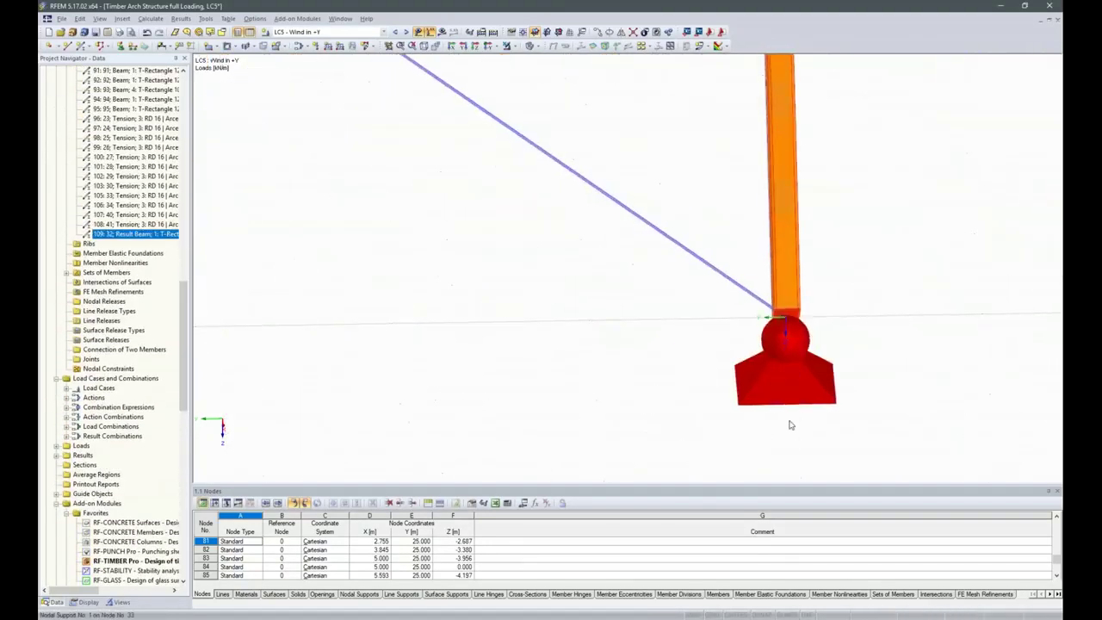
scroll(779, 447, down, 4)
scroll(827, 393, up, 4)
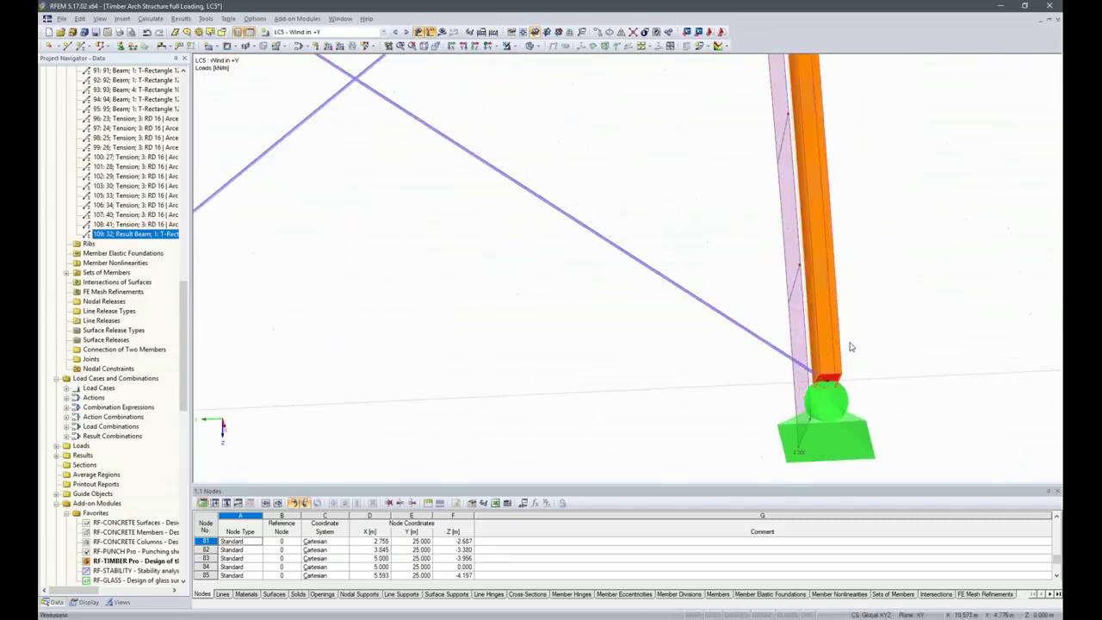
scroll(827, 392, up, 4)
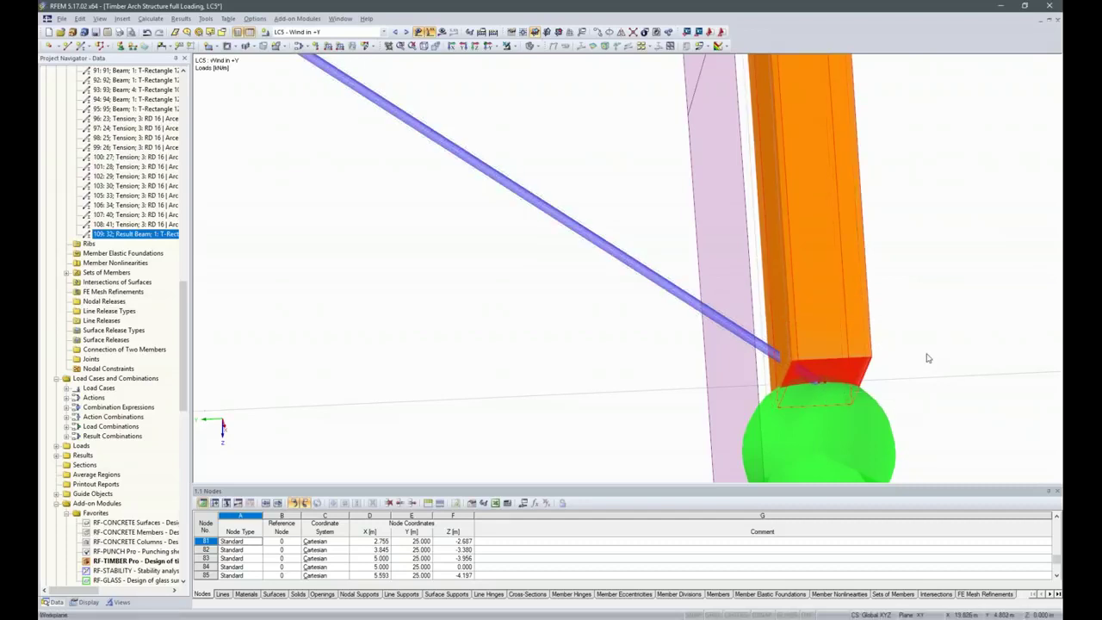
scroll(638, 351, down, 6)
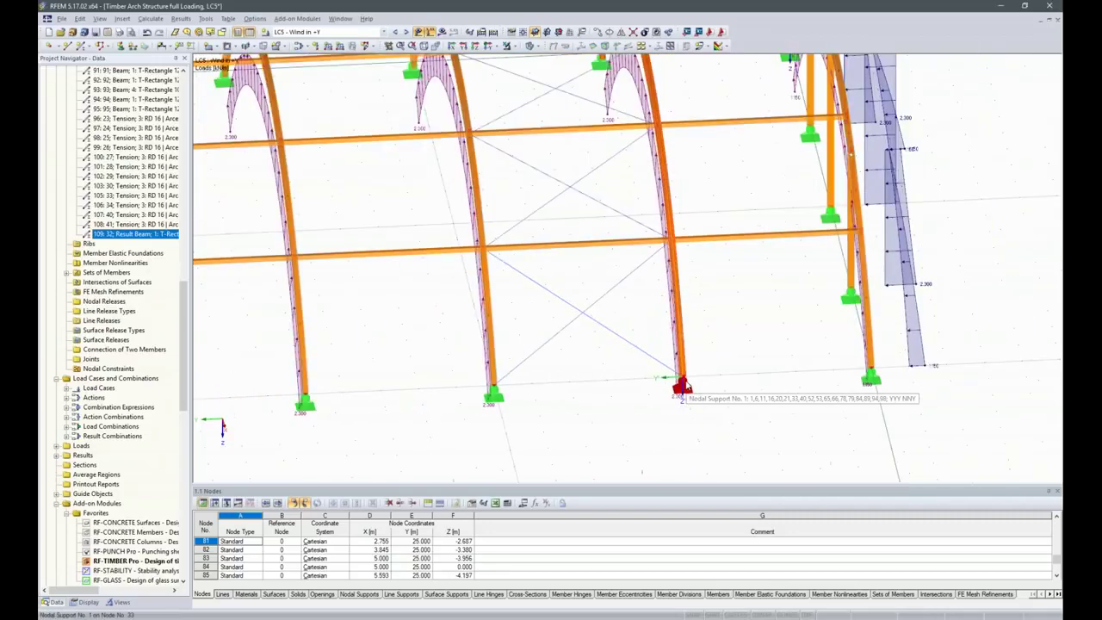
scroll(637, 164, down, 5)
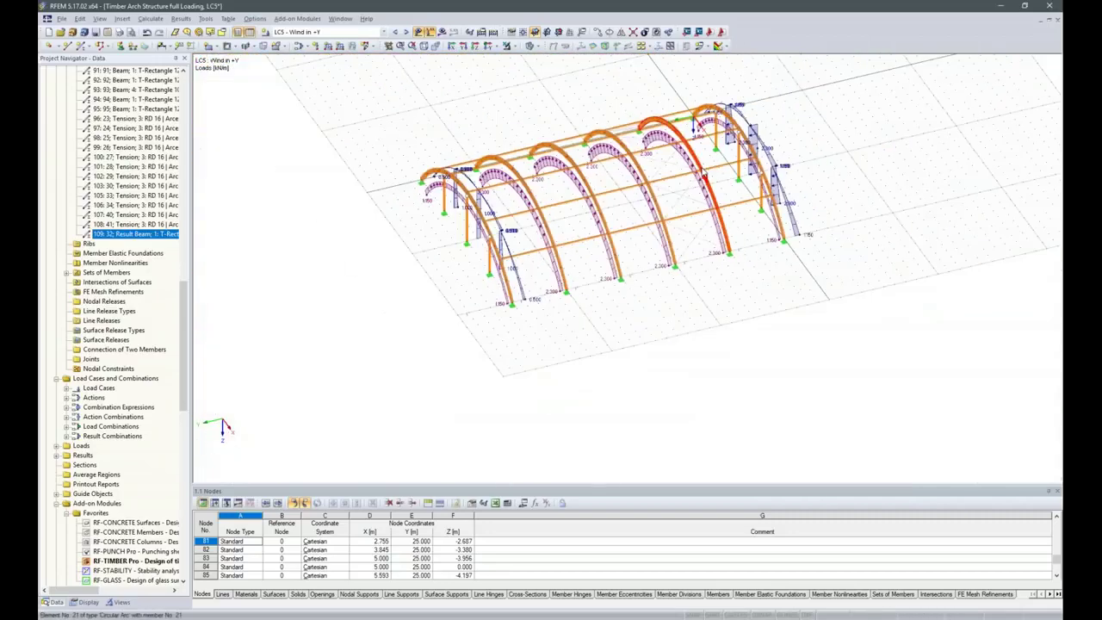
scroll(674, 129, up, 1)
scroll(676, 129, up, 4)
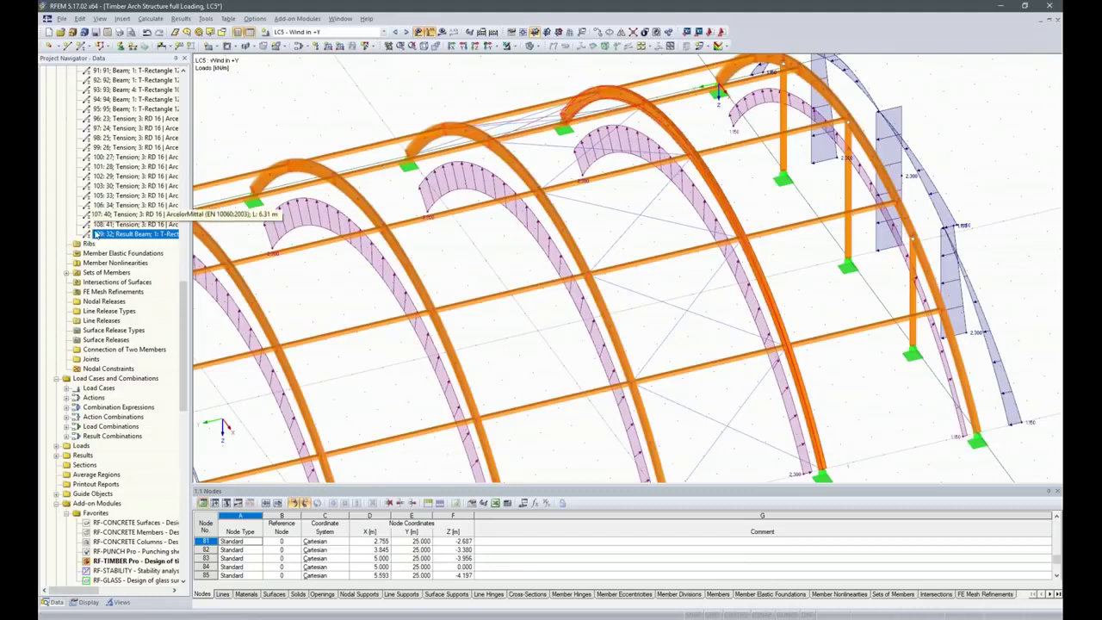
- Reopen RF-TIMBER Pro and add RC1 to CA2's ultimate limit state combinations
double_click(119, 560)
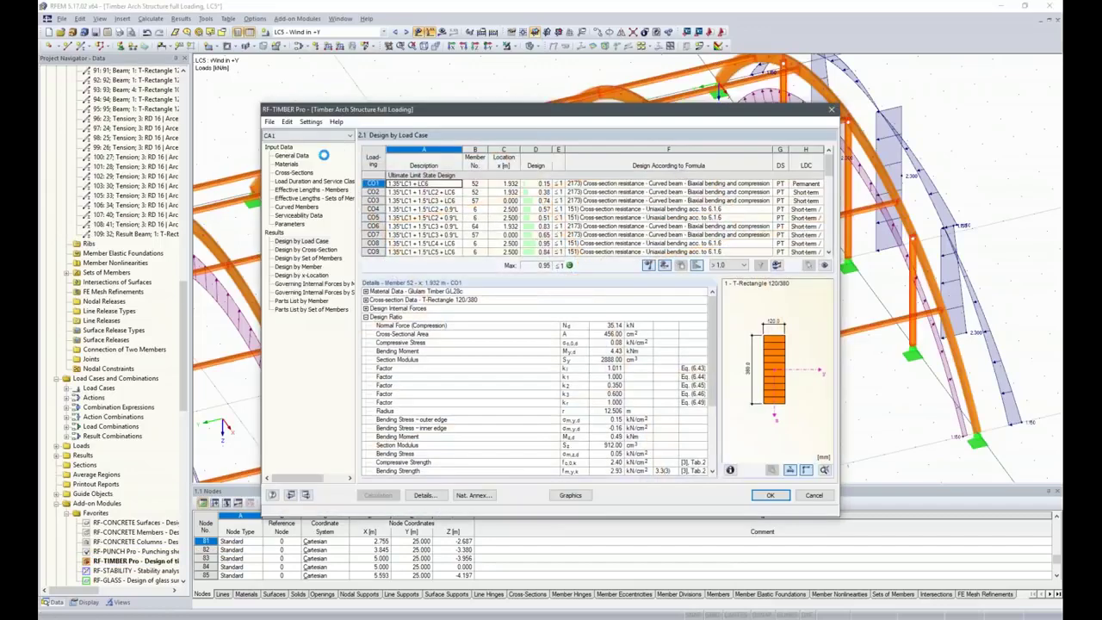
click(292, 156)
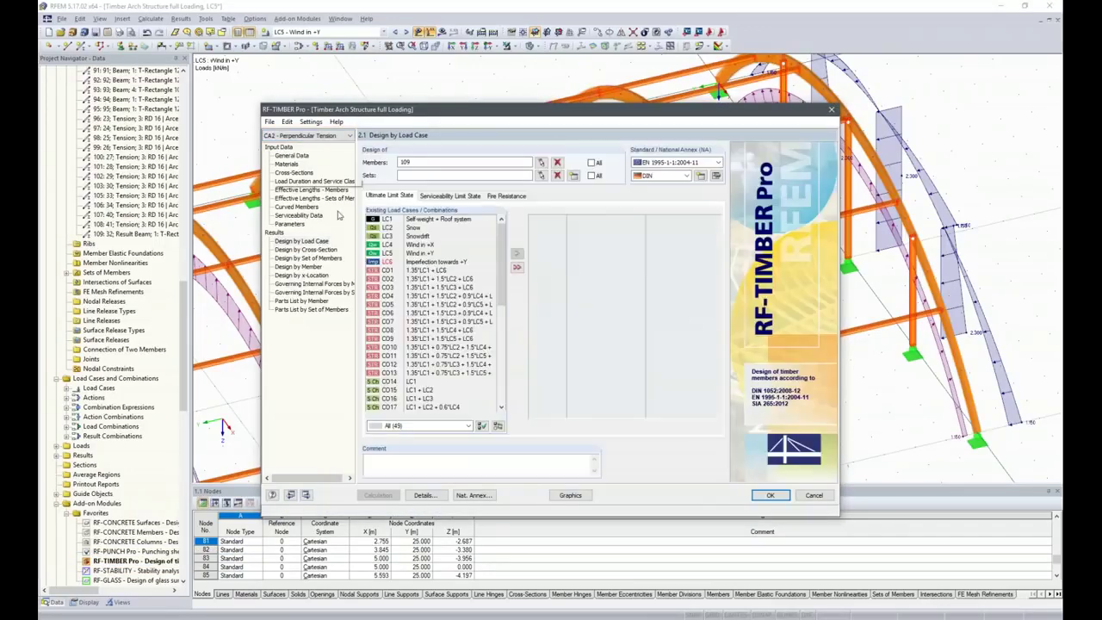
click(410, 163)
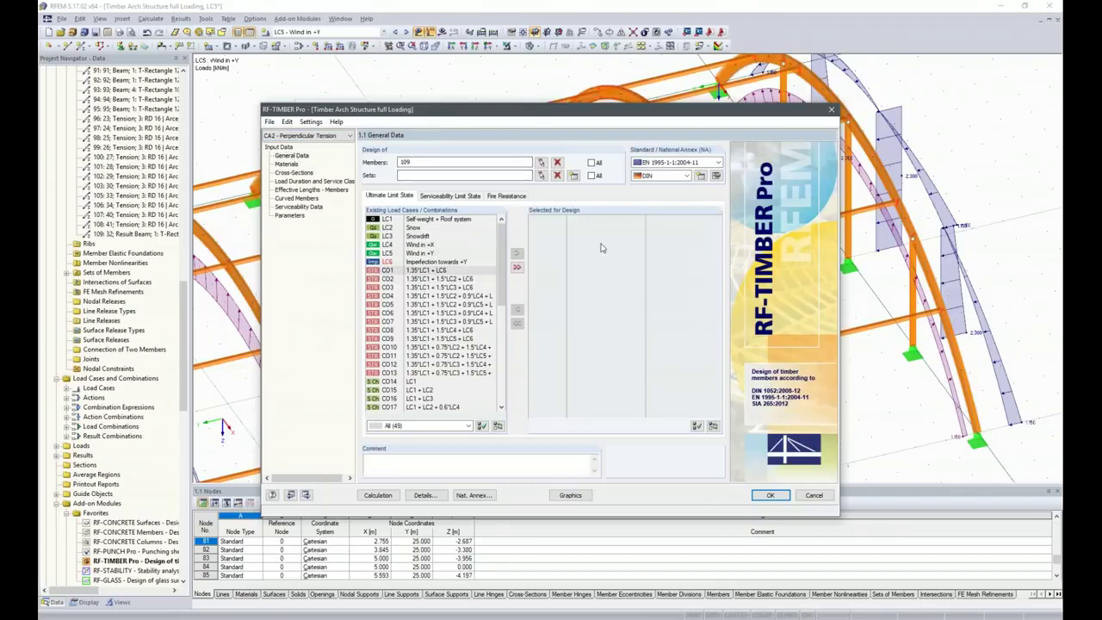
scroll(507, 284, down, 7)
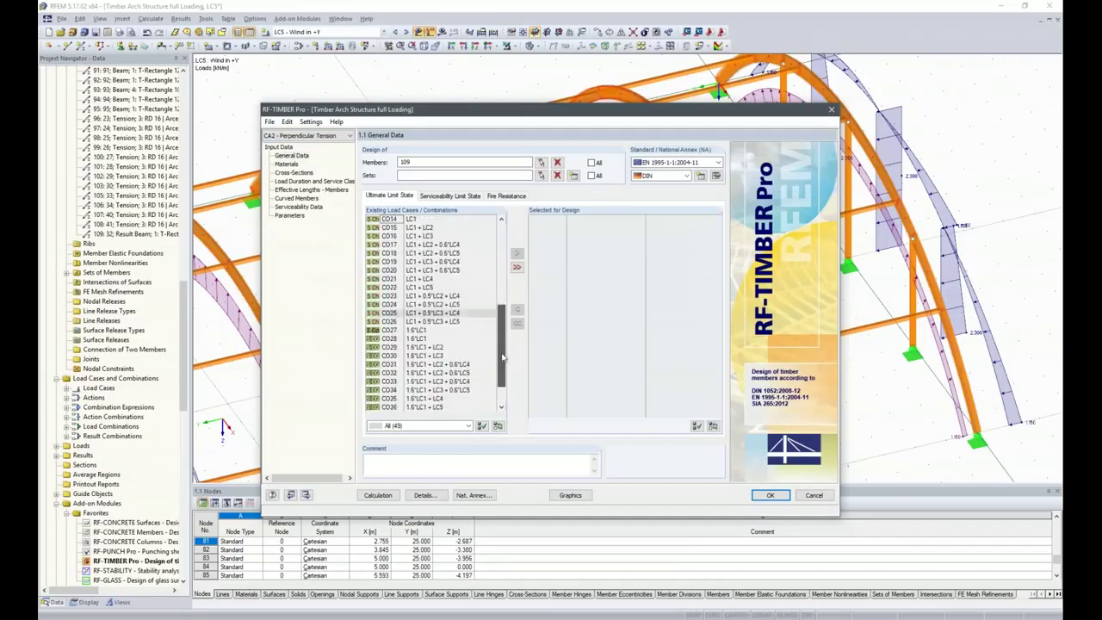
click(390, 383)
double_click(390, 386)
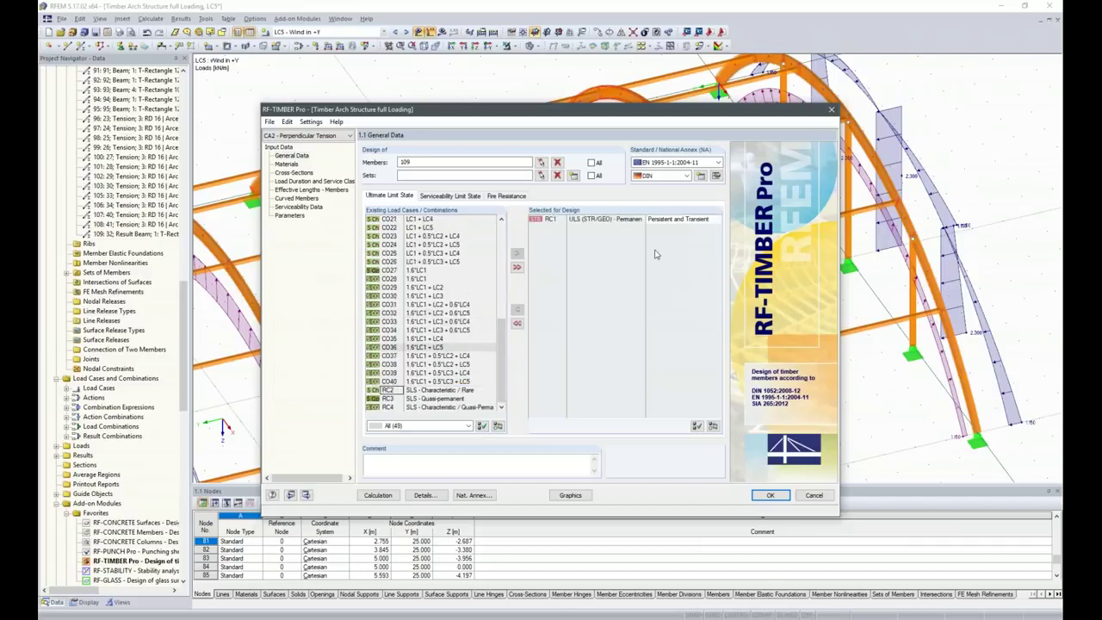
- Enable curved-member design for member 109 and remove RC1 from the serviceability combinations
click(293, 199)
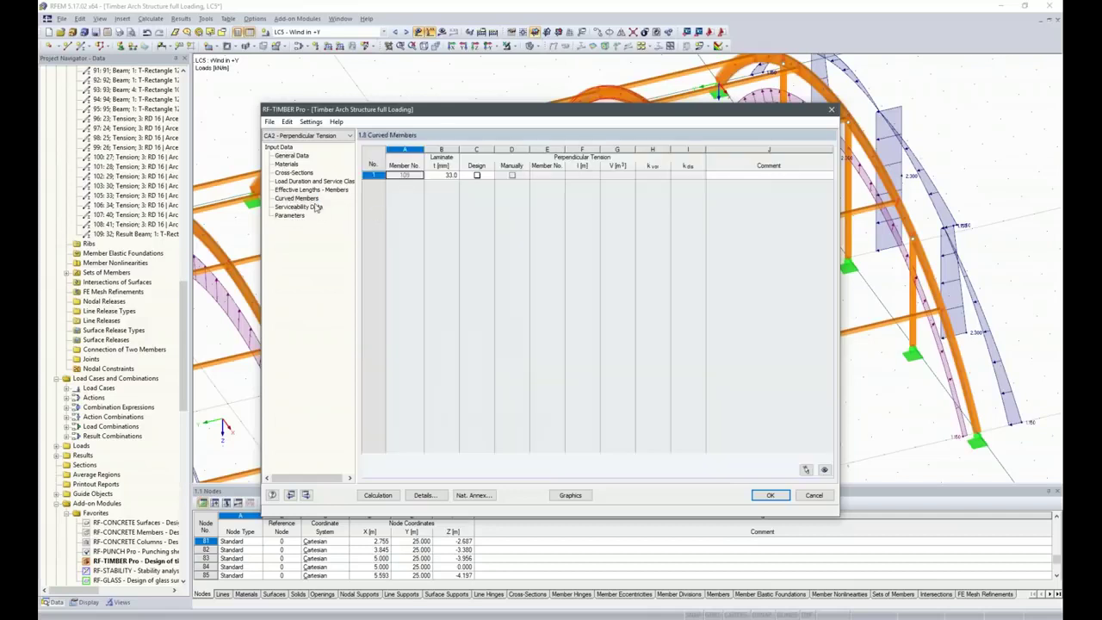
click(476, 175)
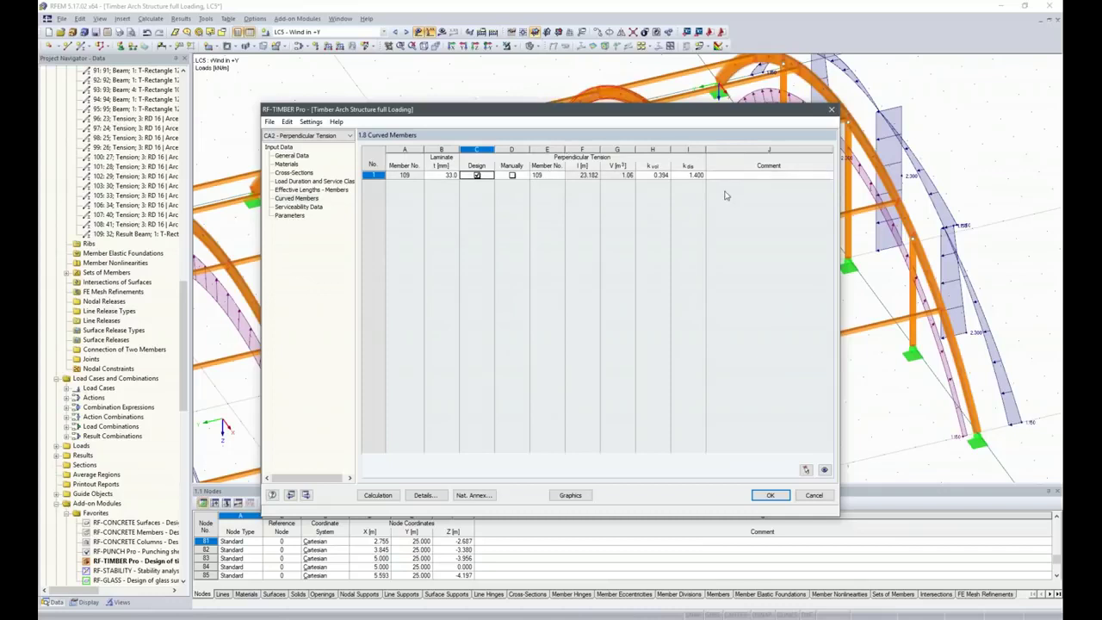
click(377, 495)
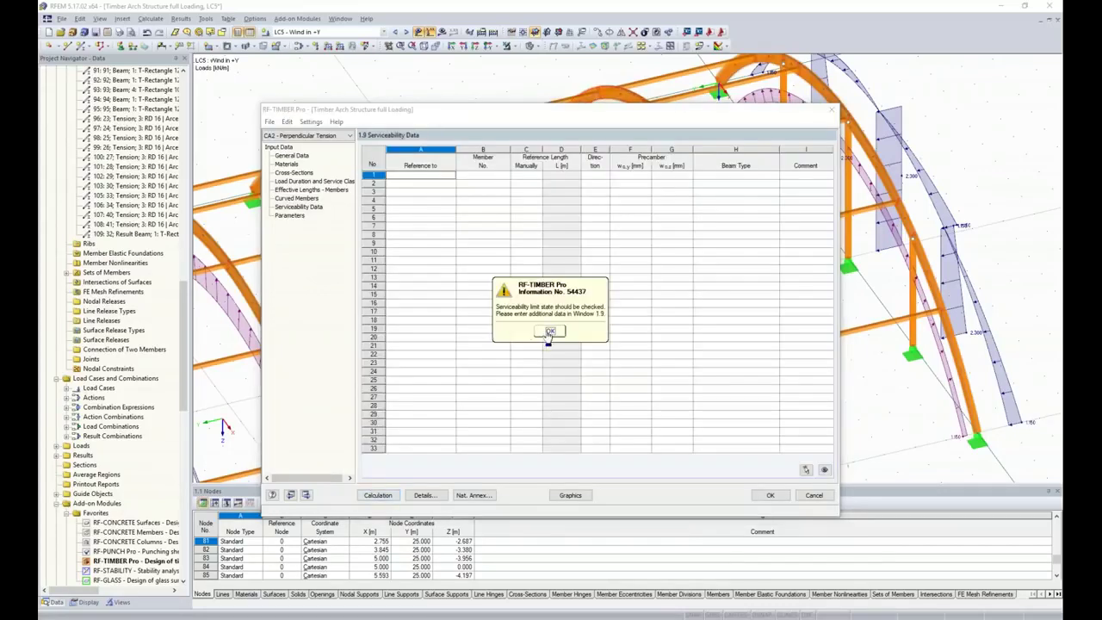
click(549, 333)
click(291, 156)
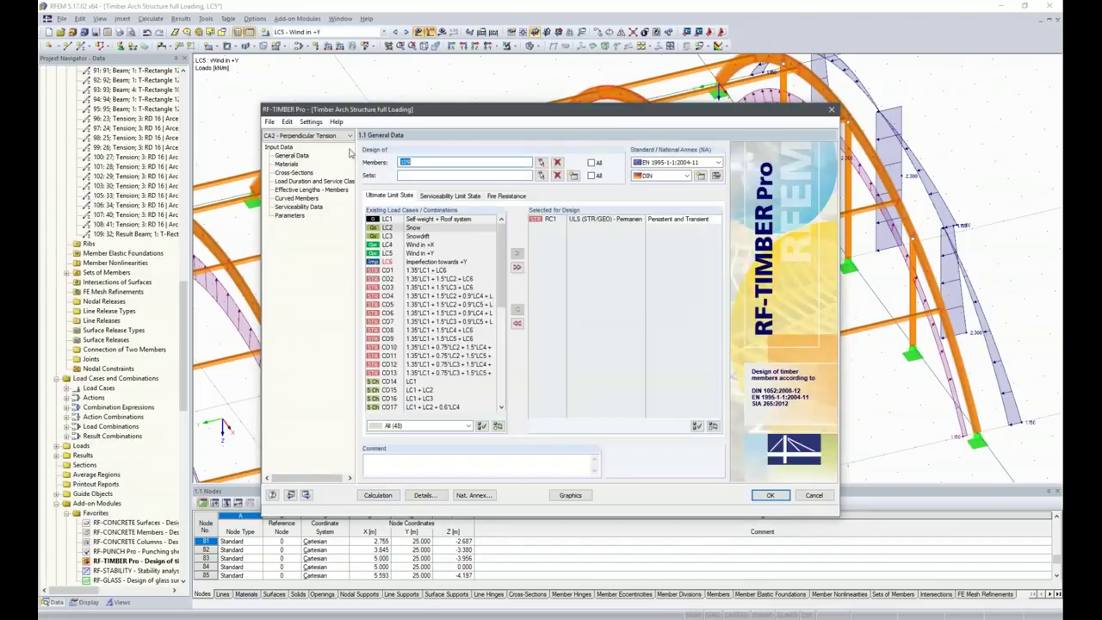
click(449, 195)
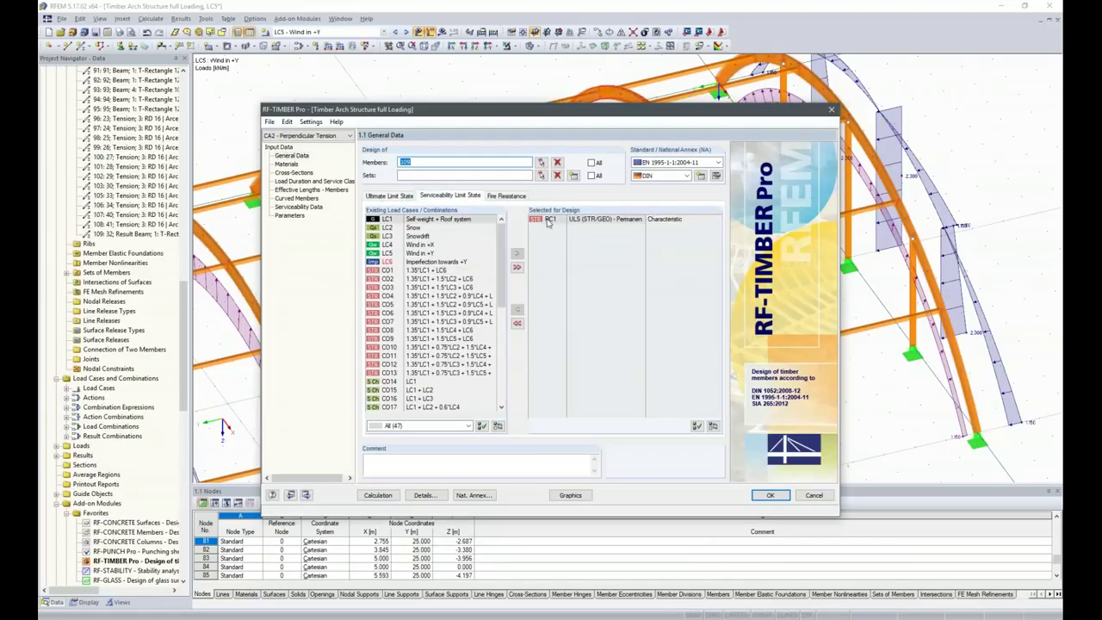
double_click(548, 222)
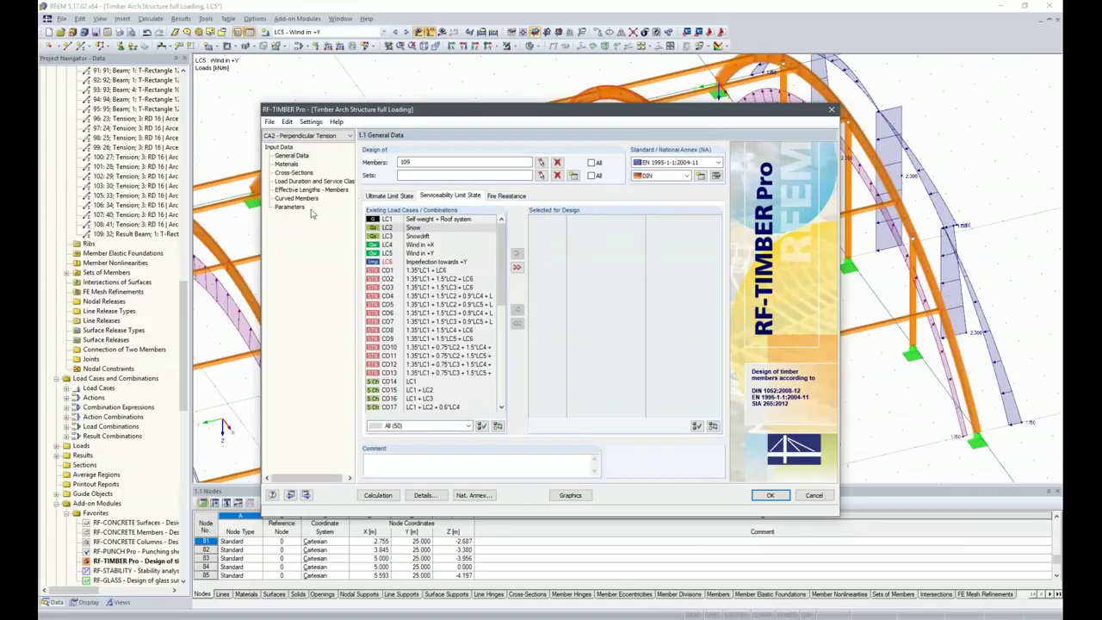
- Calculate CA2, review the 0.86 maximum ratio by cross-section, close the module and switch to the browser
click(377, 496)
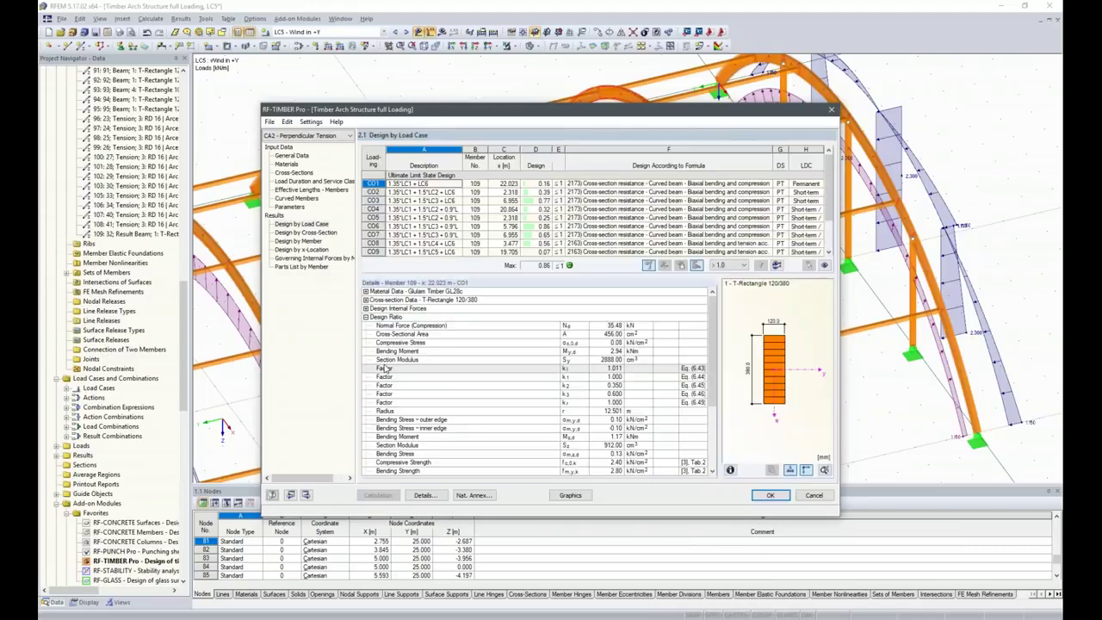
click(306, 233)
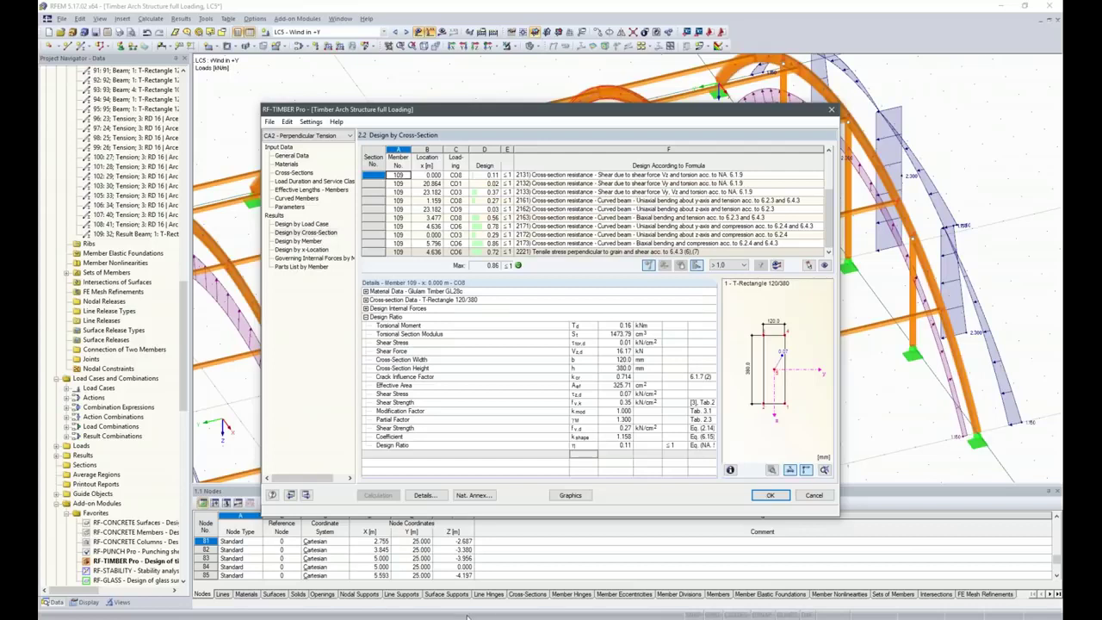
click(765, 494)
click(502, 577)
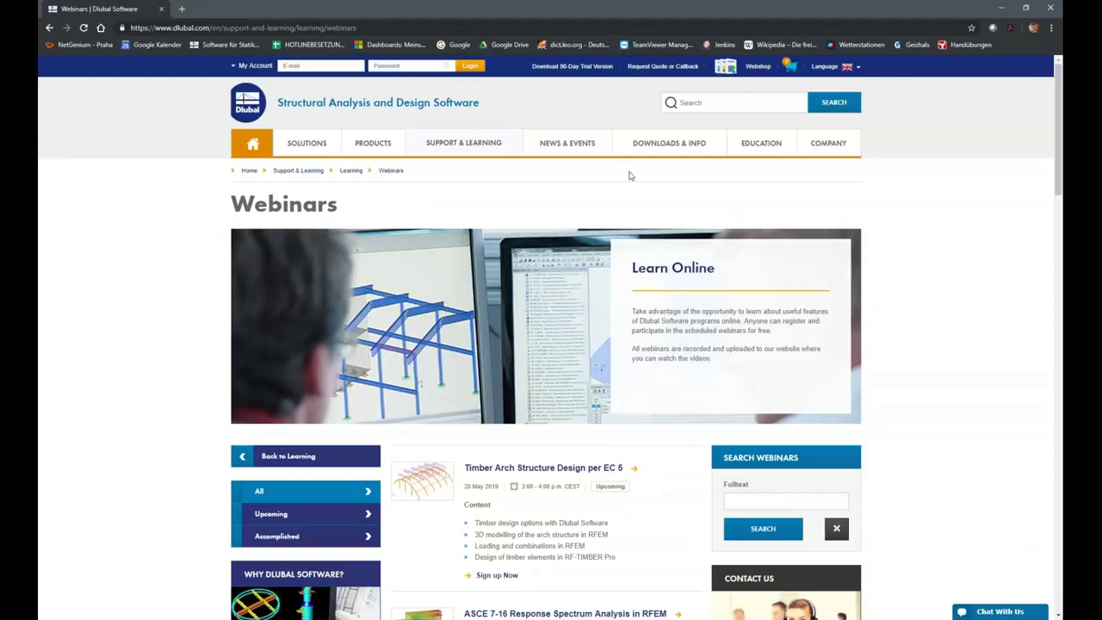
- Browse Dlubal's Webinars page listing the Timber Arch Structure Design per EC 5 webinar
mouse_move(450, 143)
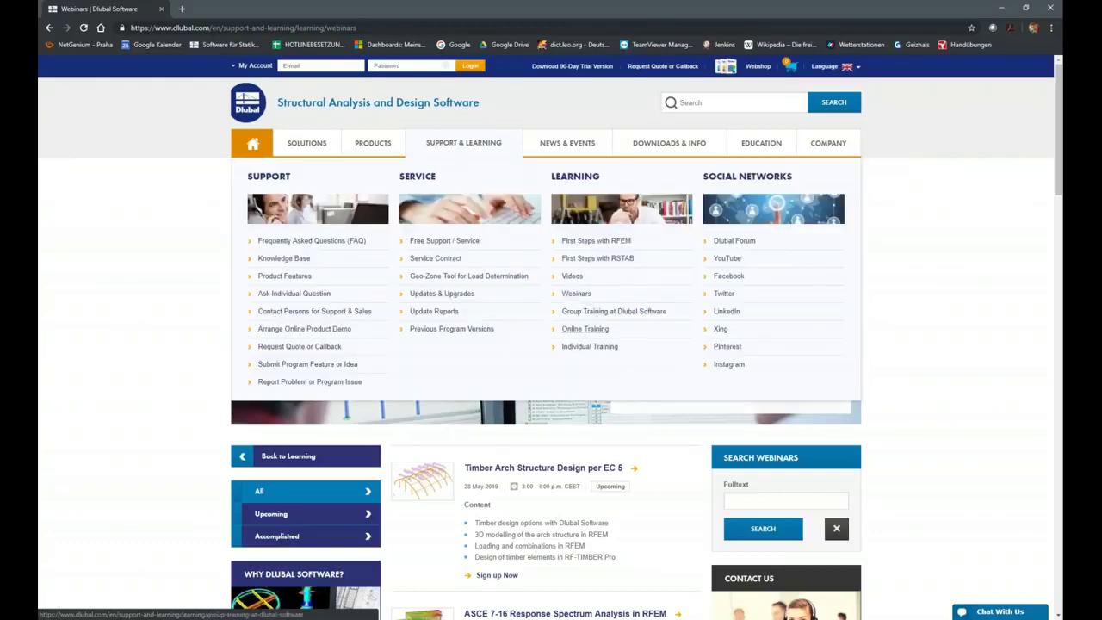
scroll(671, 488, down, 5)
scroll(594, 207, down, 9)
scroll(658, 351, down, 6)
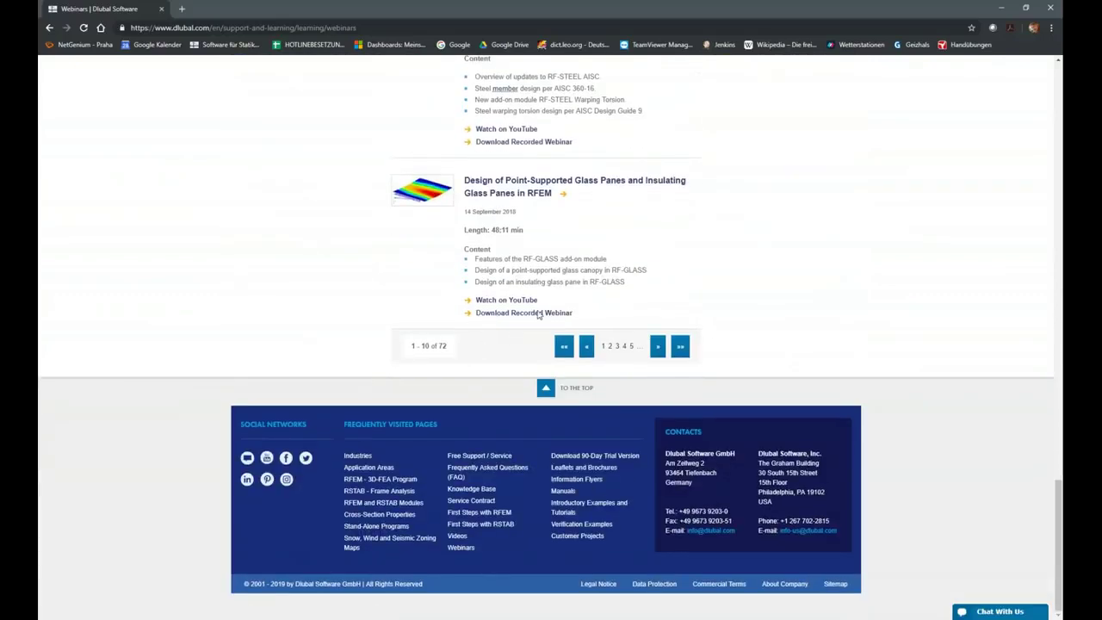
scroll(667, 336, up, 15)
scroll(659, 370, up, 7)
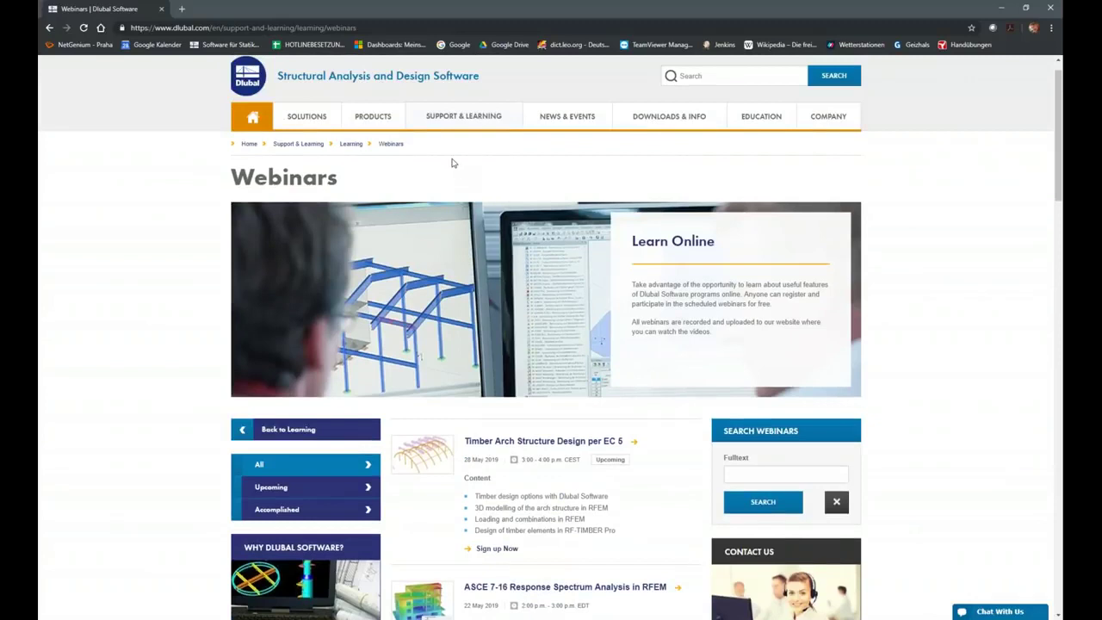
mouse_move(447, 114)
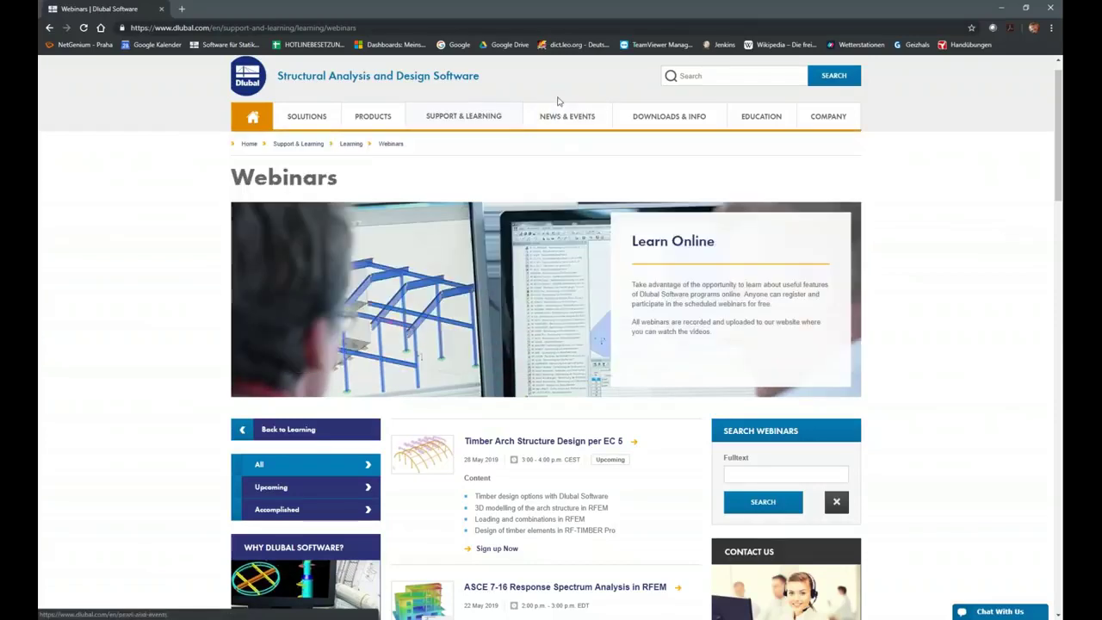
scroll(546, 94, up, 1)
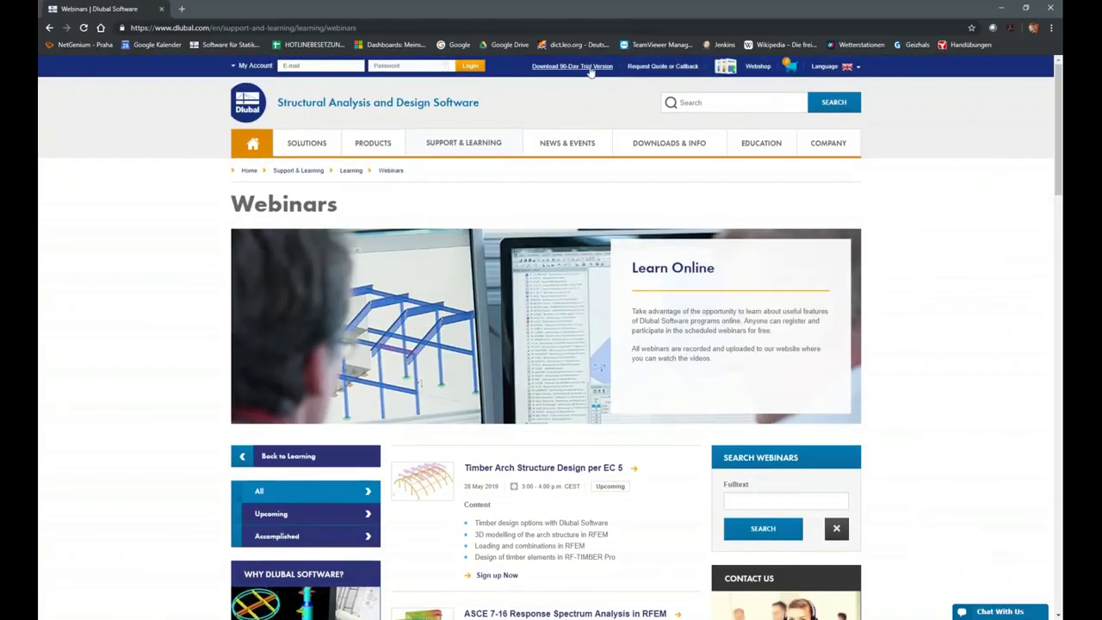